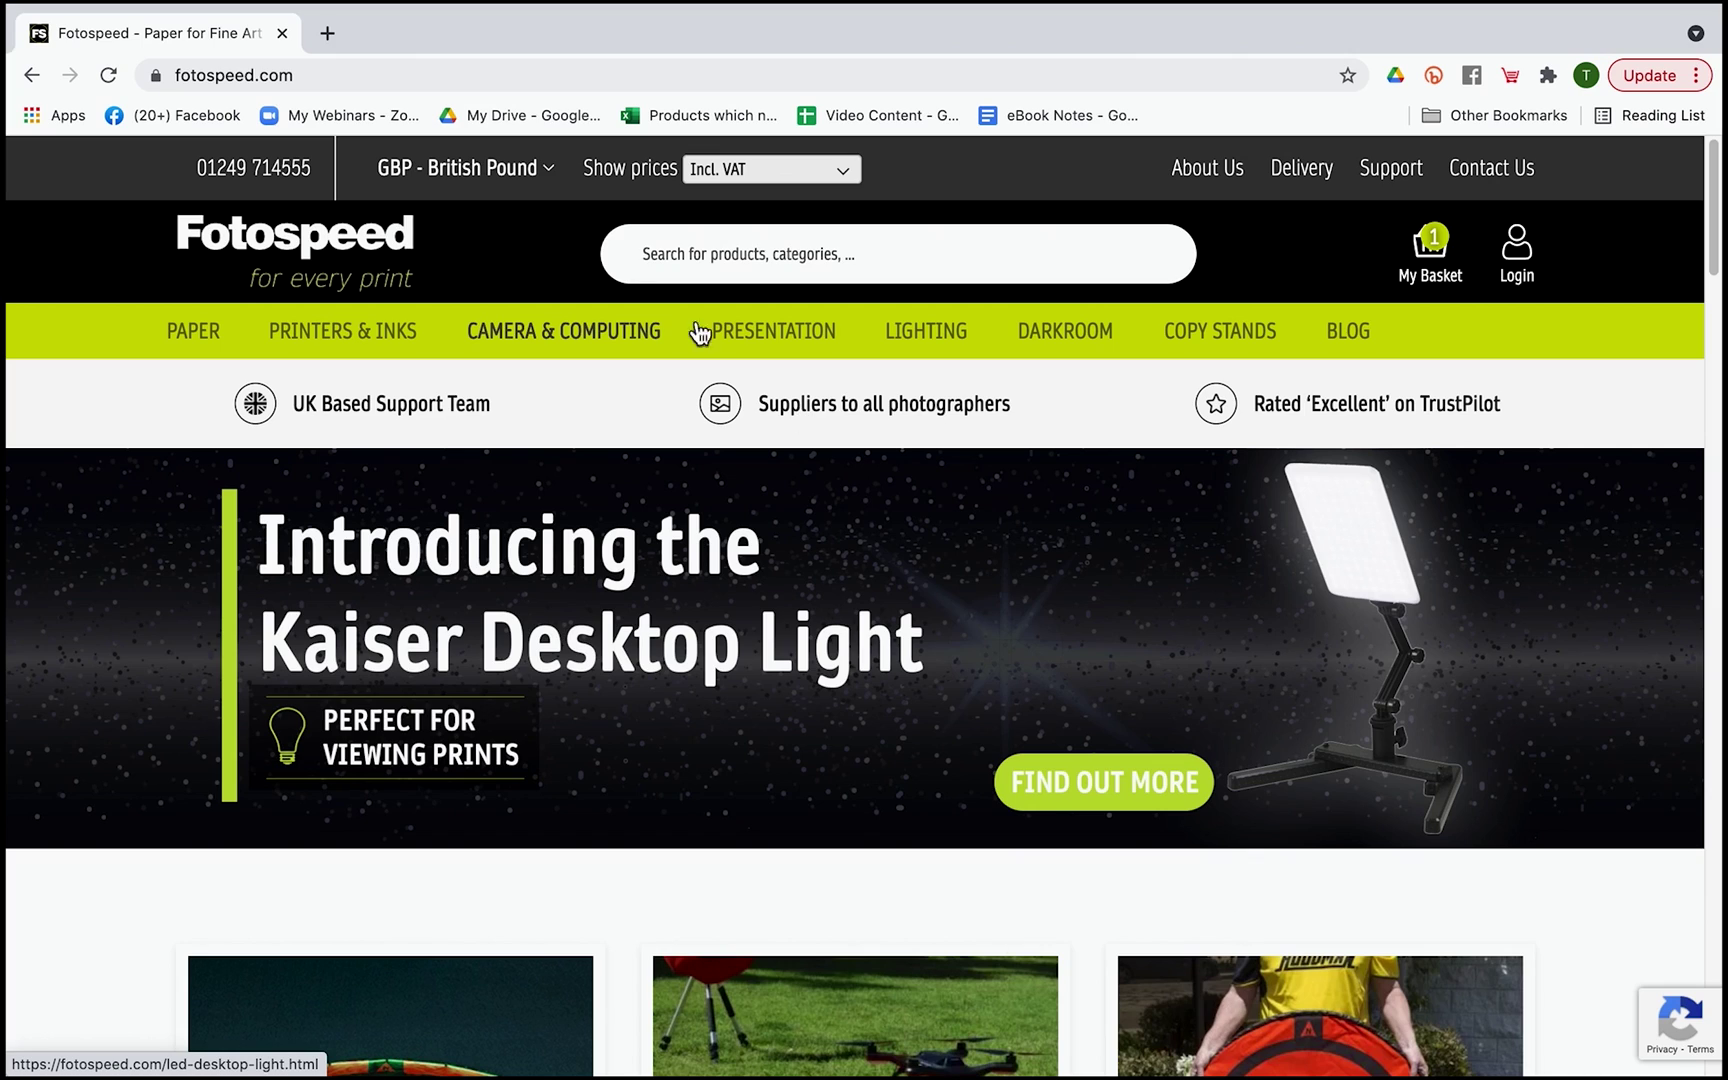
Step: Search the Fotospeed site for 'fotocards' and show results from all departments
{"action": "left_click", "coordinate": [712, 262]}
{"action": "type", "text": "fotocards"}
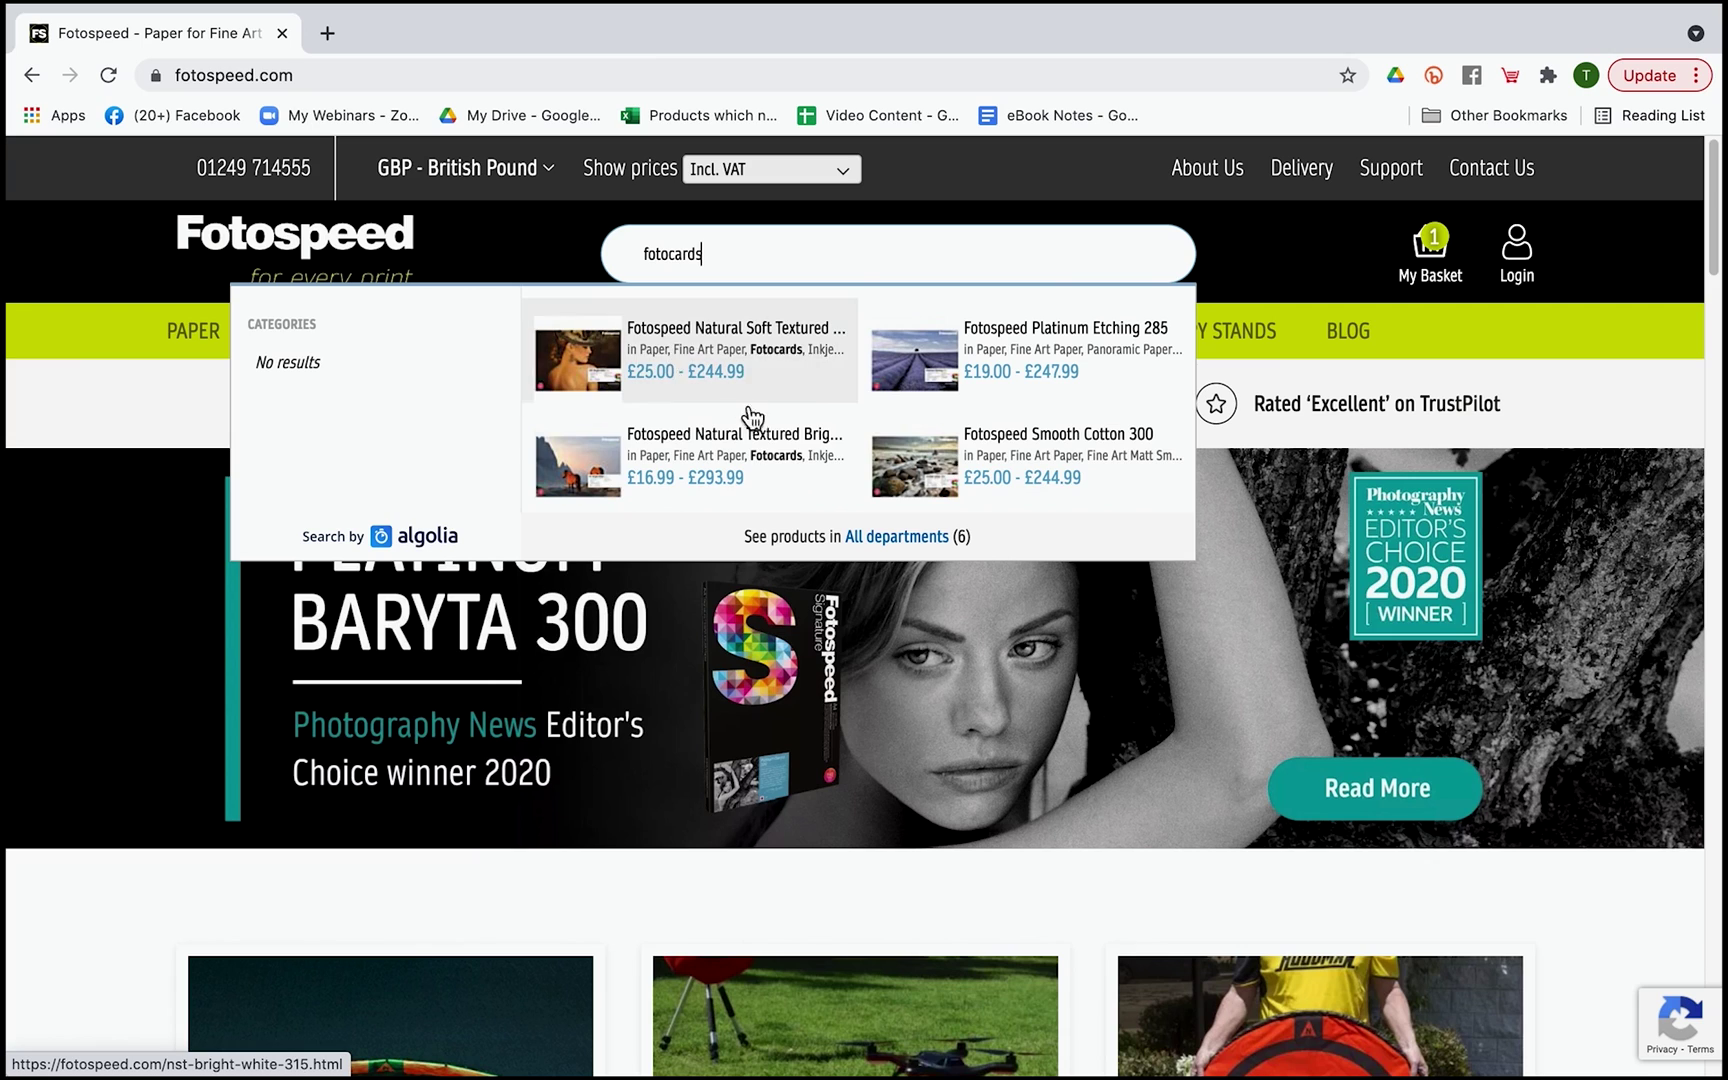
{"action": "left_click", "coordinate": [897, 537]}
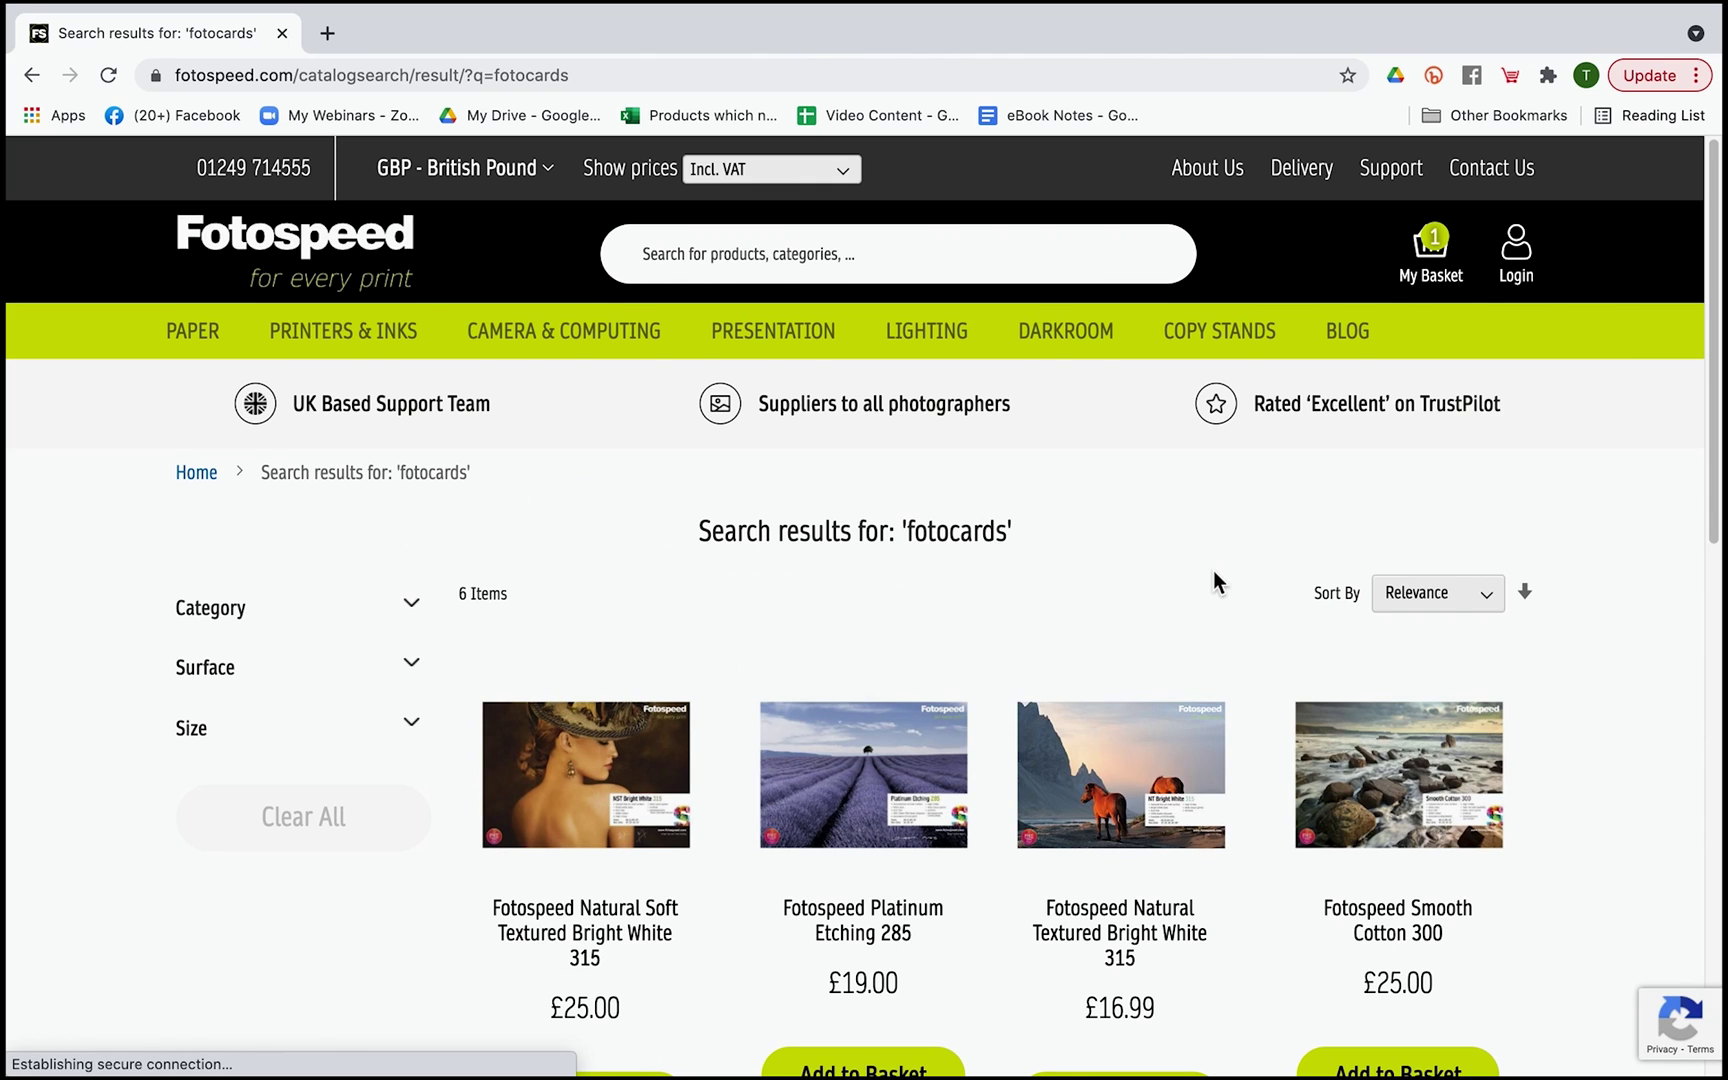
Step: Open the Natural Soft Textured Bright White 315 product page from the six results
{"action": "scroll", "coordinate": [1214, 583], "scroll_direction": "down", "scroll_amount": 5}
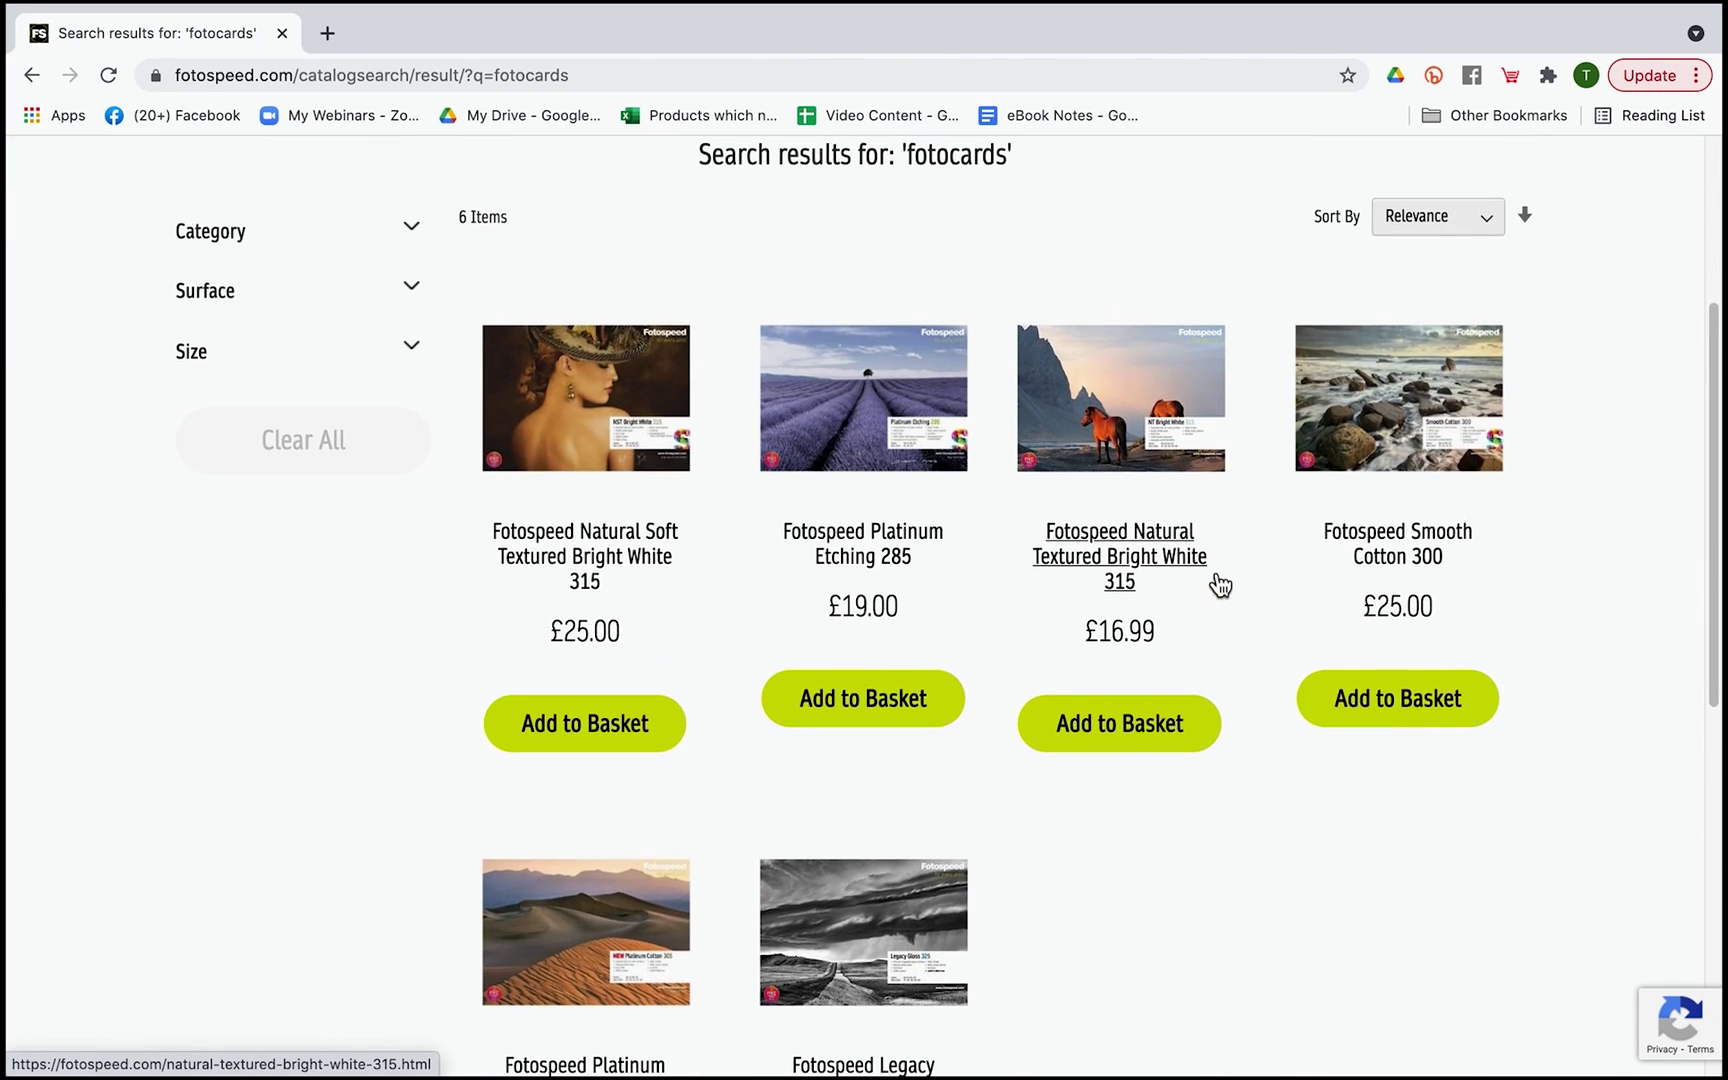
{"action": "scroll", "coordinate": [1220, 585], "scroll_direction": "up", "scroll_amount": 1}
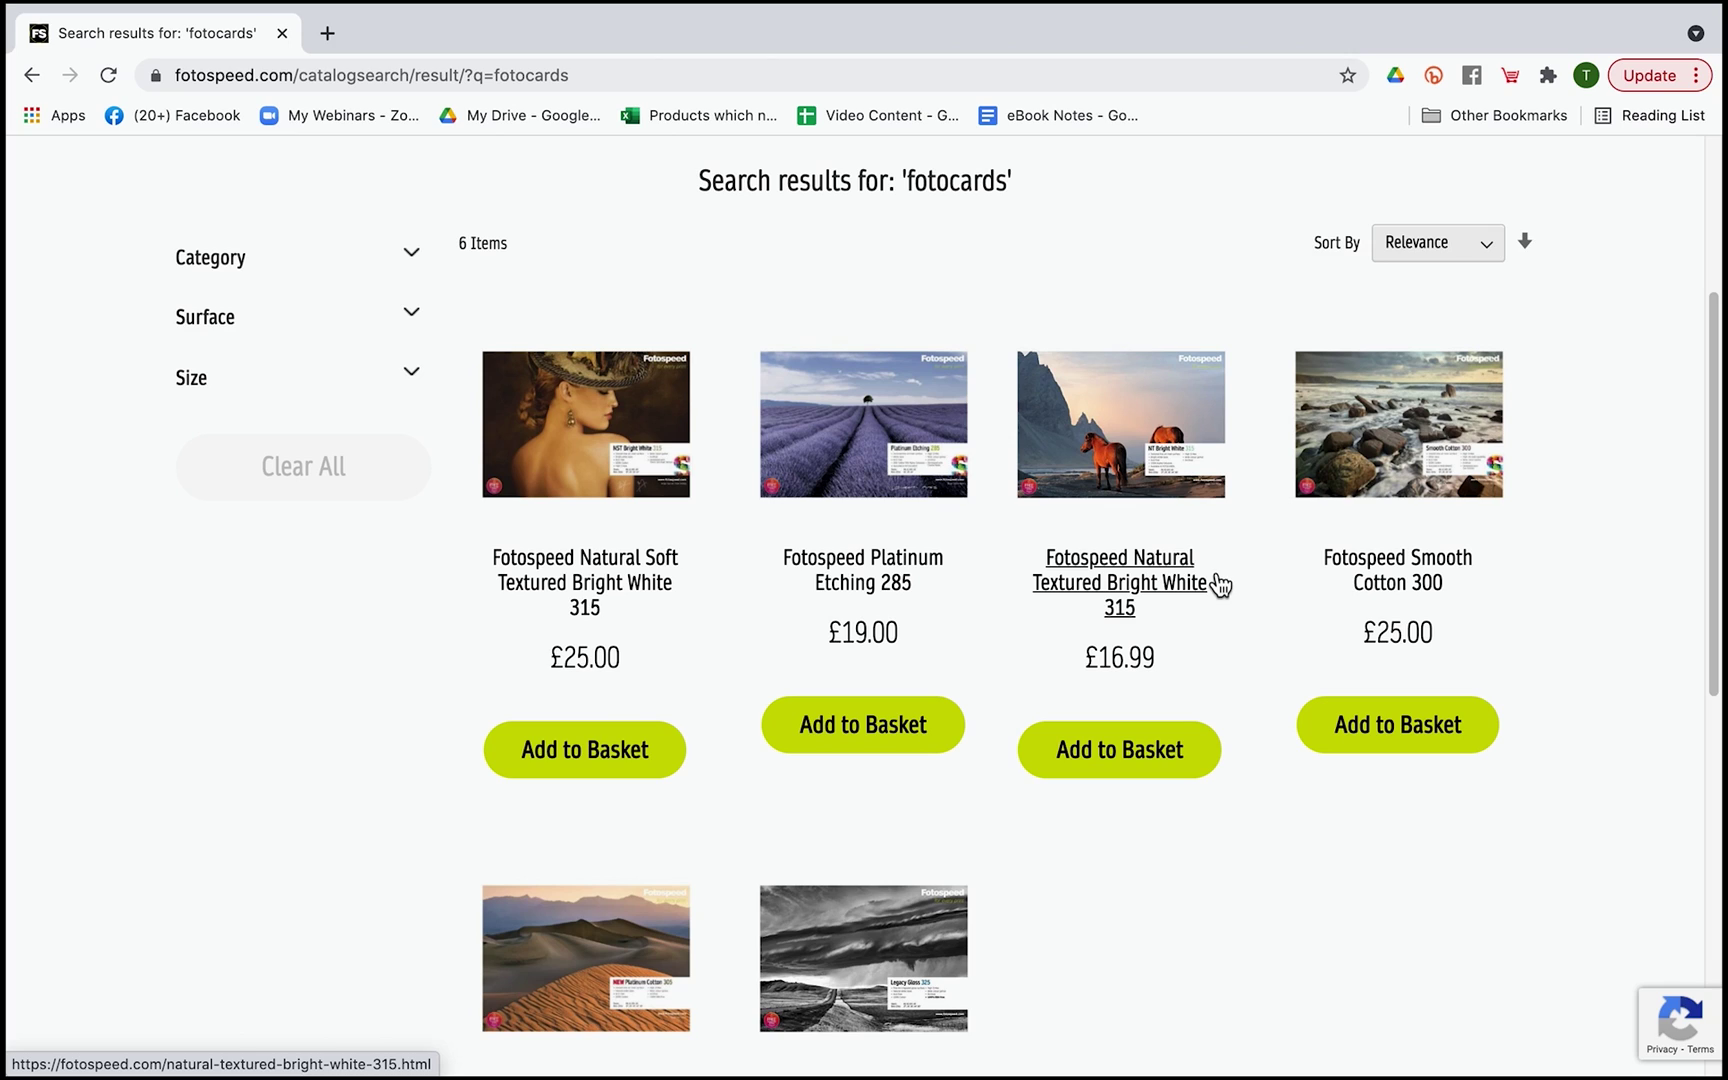
{"action": "left_click", "coordinate": [628, 578]}
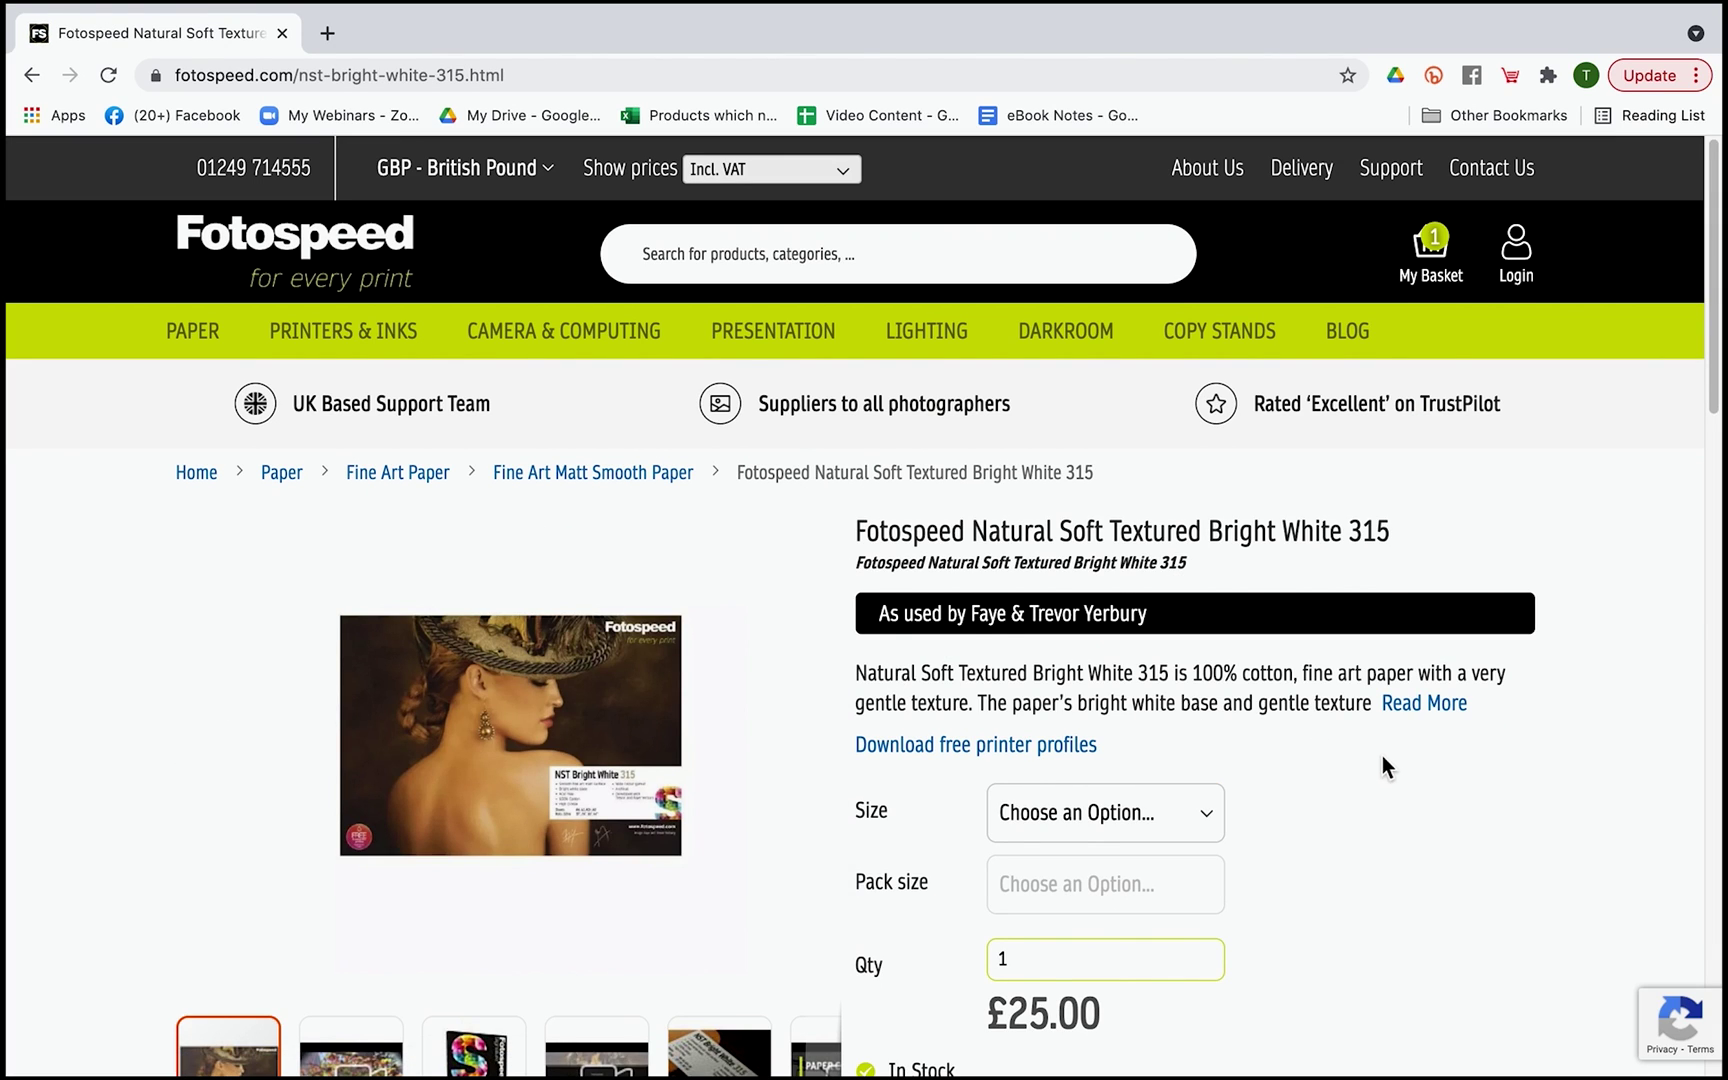
Step: Scroll past the size table on the Bright White 315 page and show its Product Attachments
{"action": "scroll", "coordinate": [1383, 758], "scroll_direction": "down", "scroll_amount": 1}
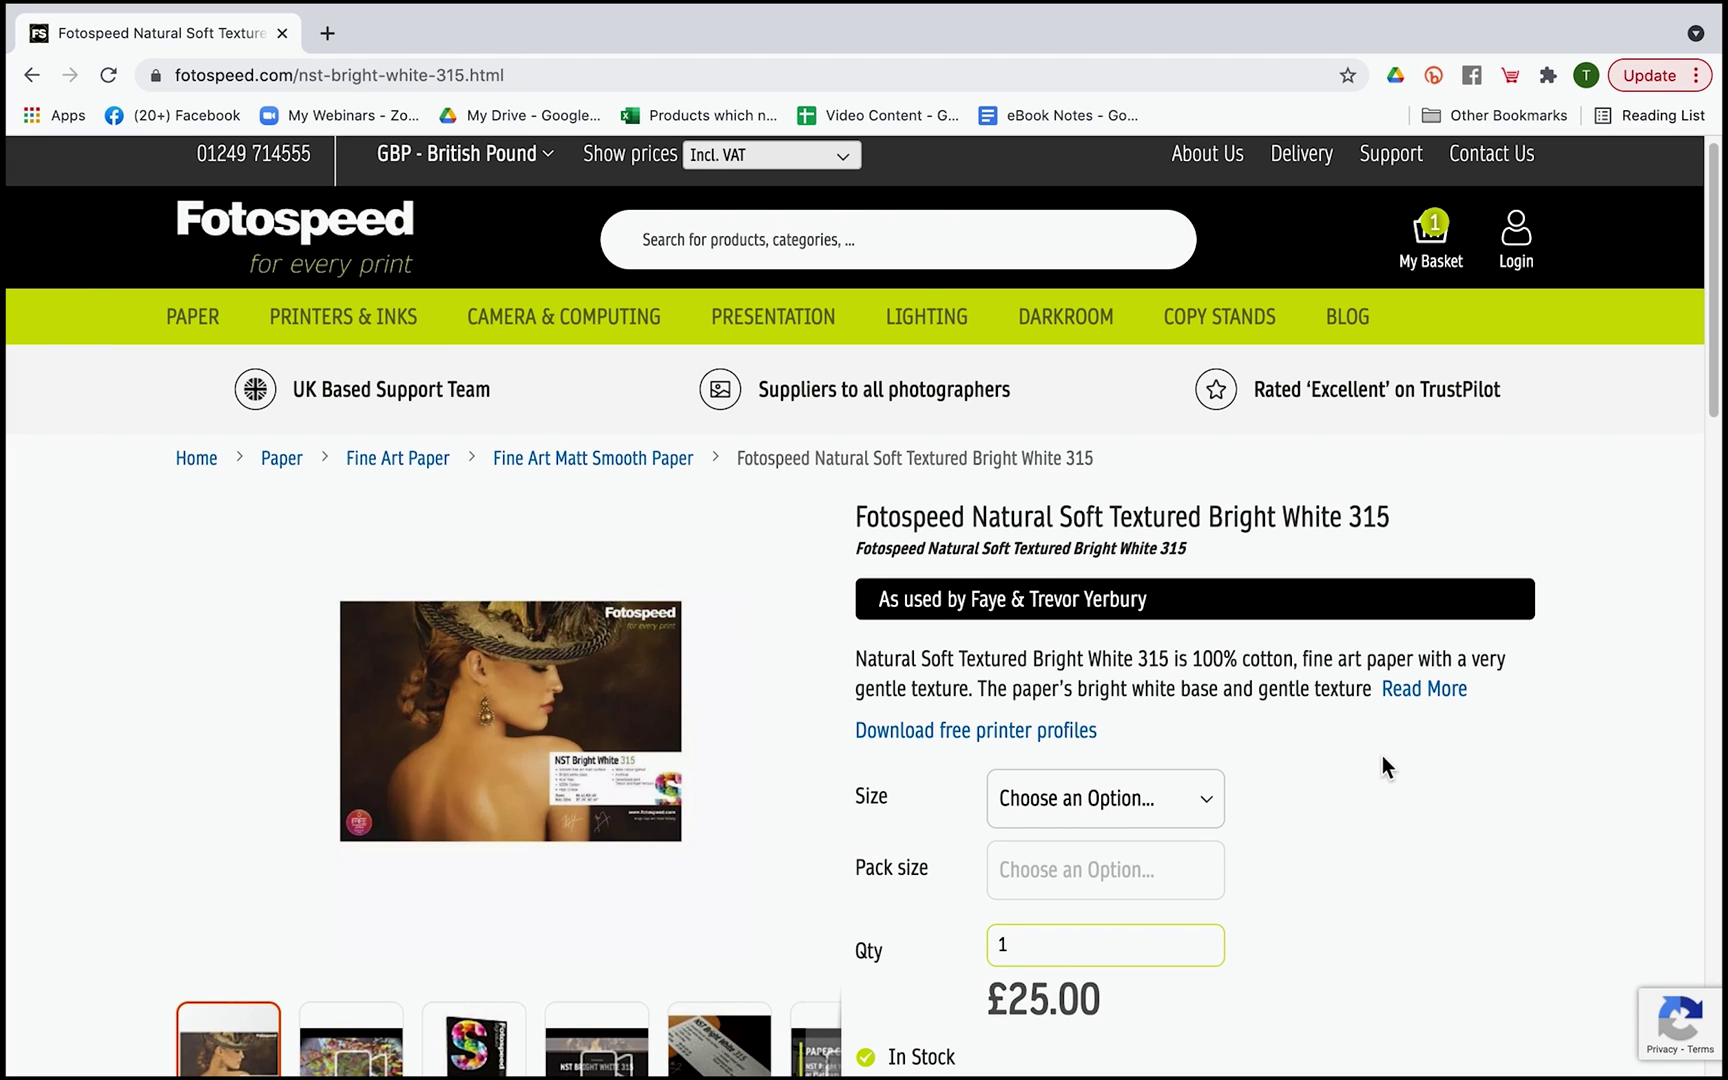
{"action": "scroll", "coordinate": [1382, 757], "scroll_direction": "down", "scroll_amount": 8}
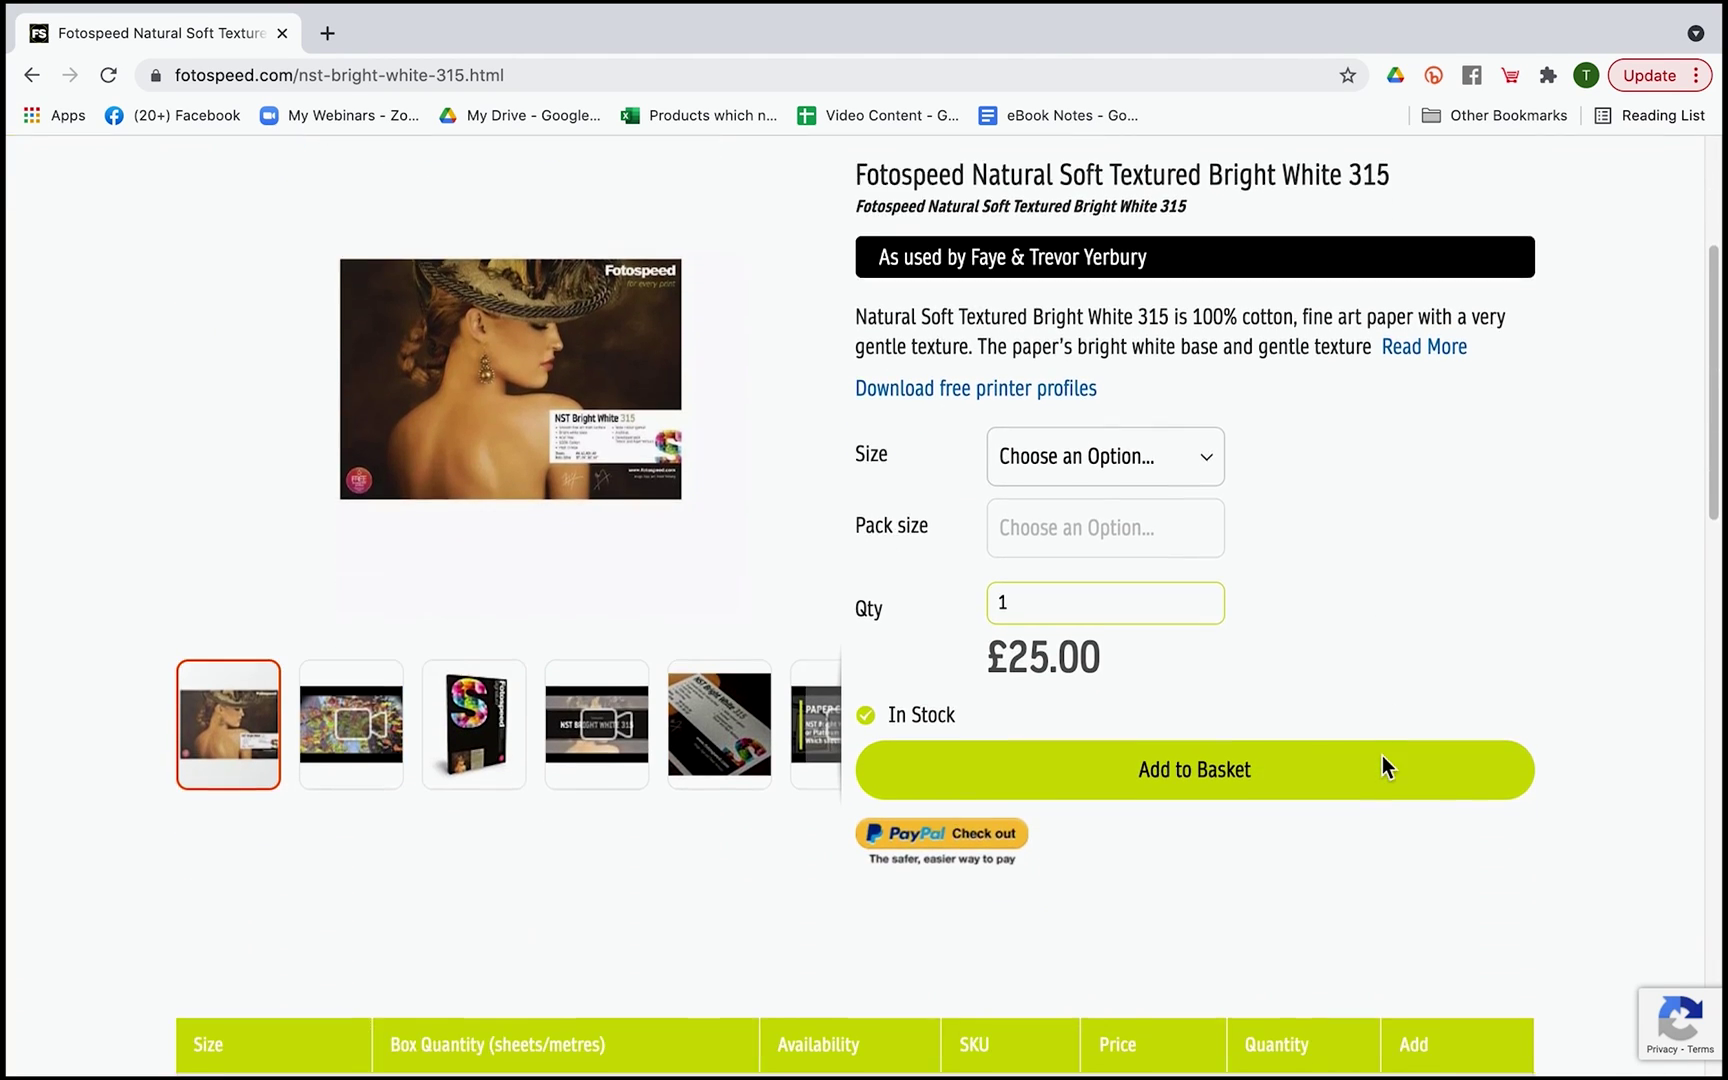
{"action": "scroll", "coordinate": [1382, 765], "scroll_direction": "down", "scroll_amount": 5}
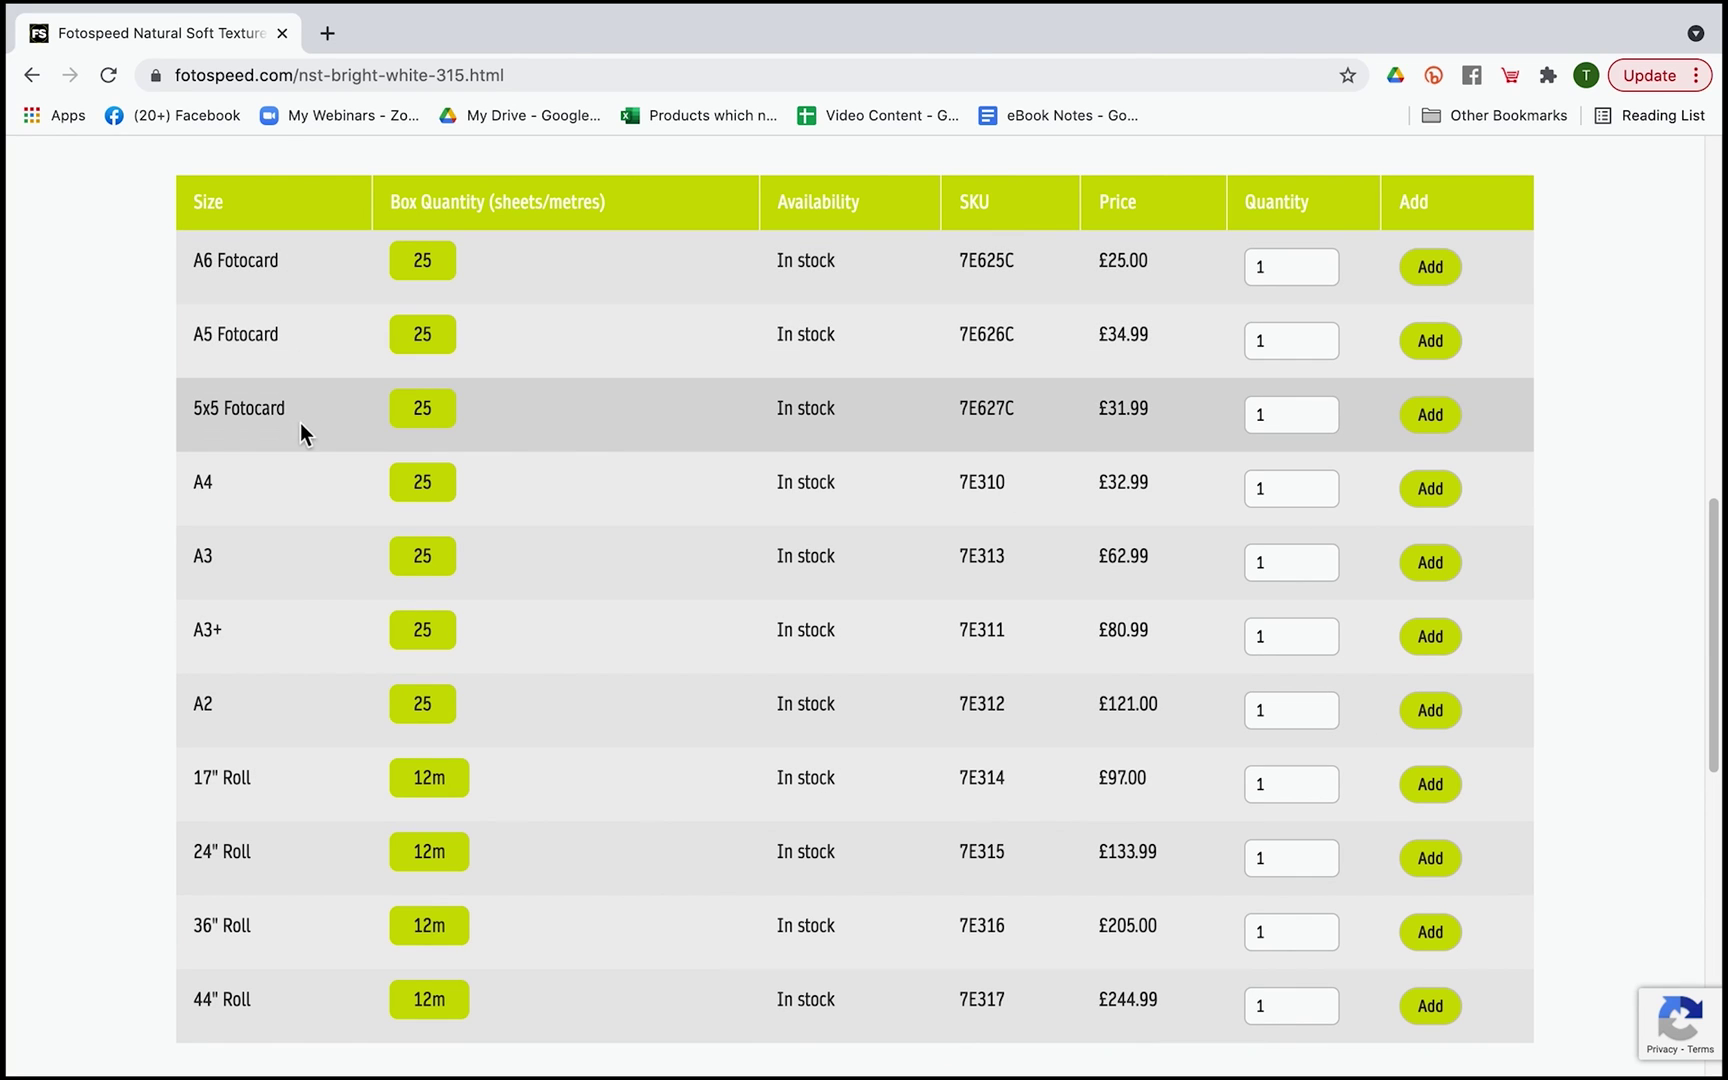
{"action": "scroll", "coordinate": [777, 455], "scroll_direction": "down", "scroll_amount": 8}
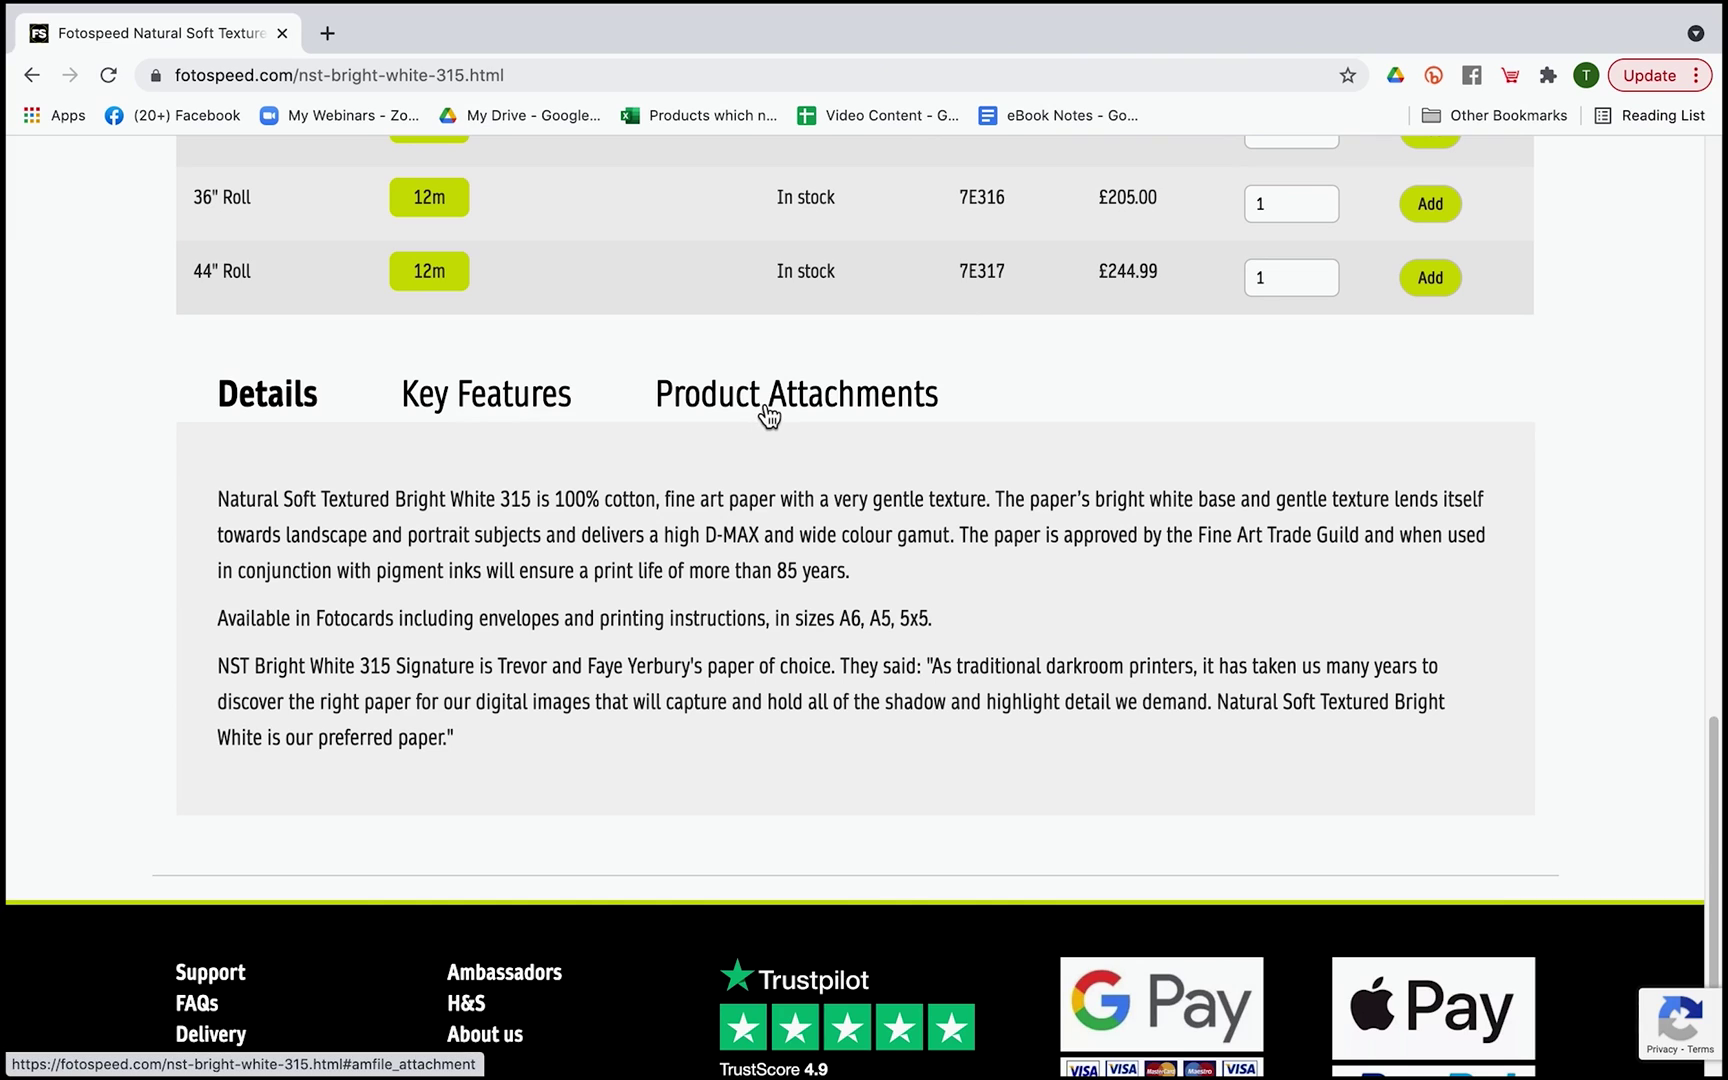
{"action": "left_click", "coordinate": [767, 408]}
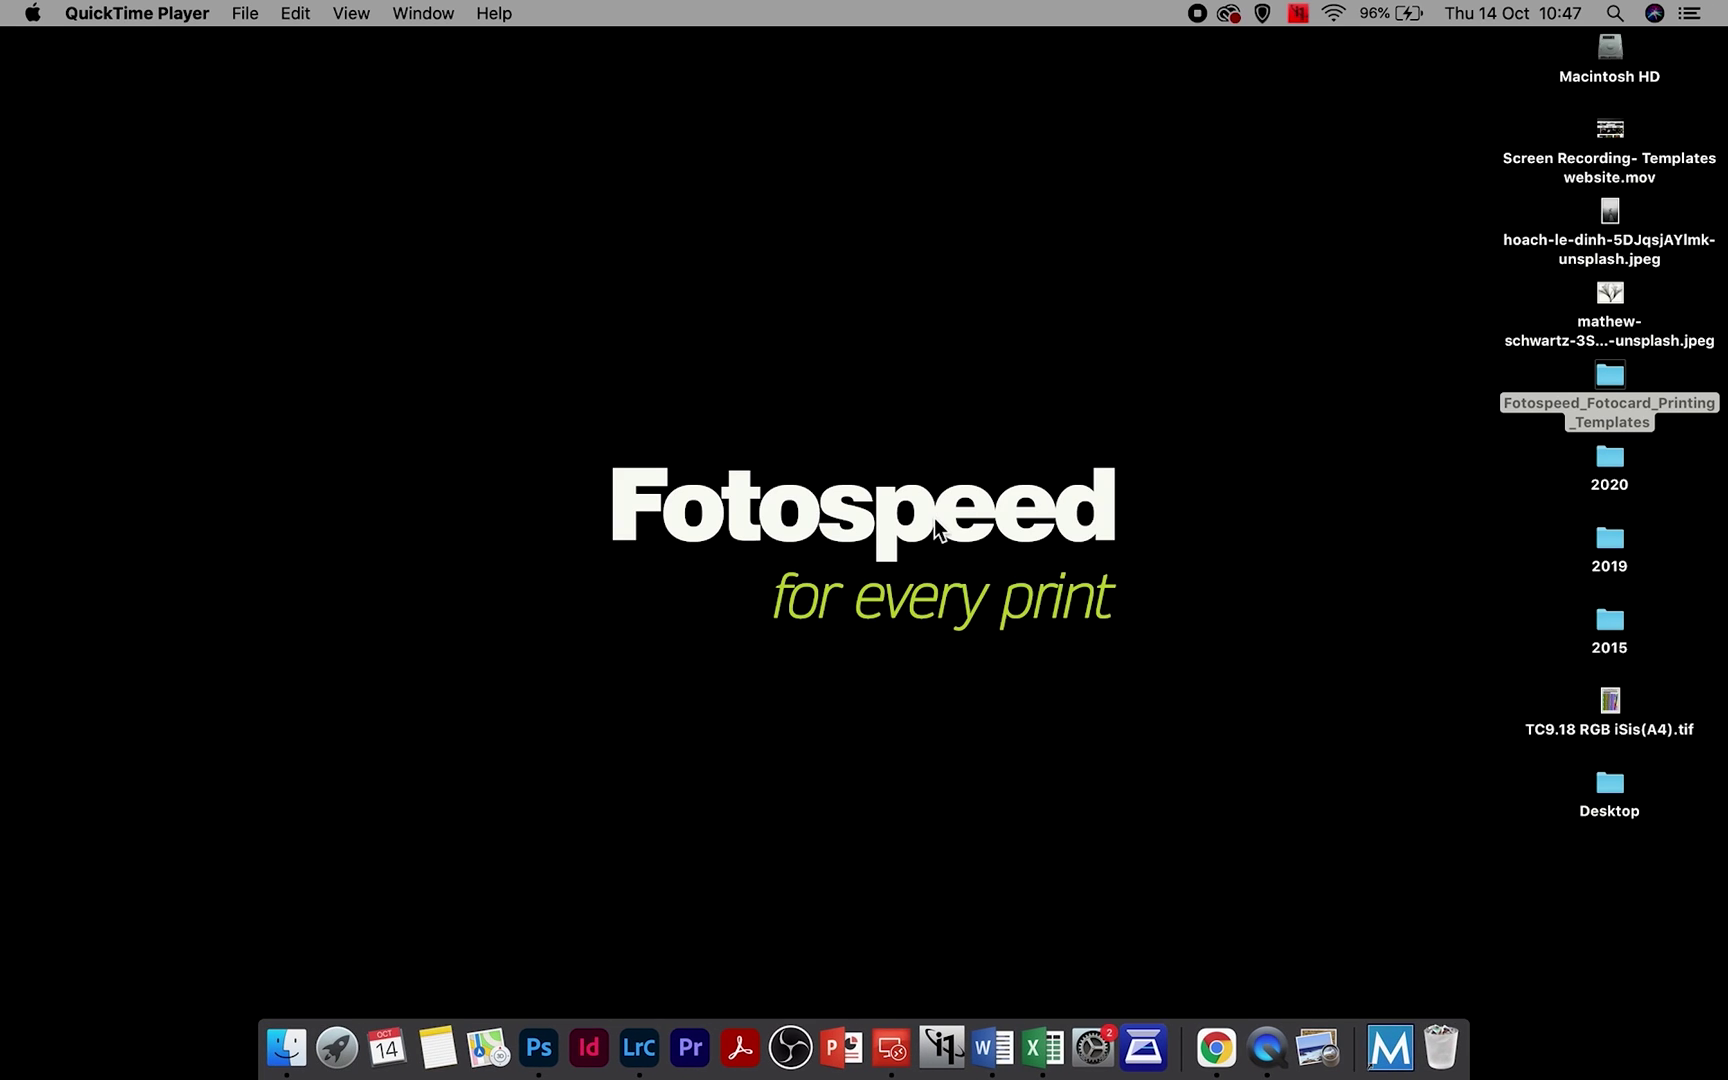
Step: Switch to Finder and open the Fotospeed_Fotocard_Printing_Templates folder on the desktop
{"action": "left_click", "coordinate": [1262, 447]}
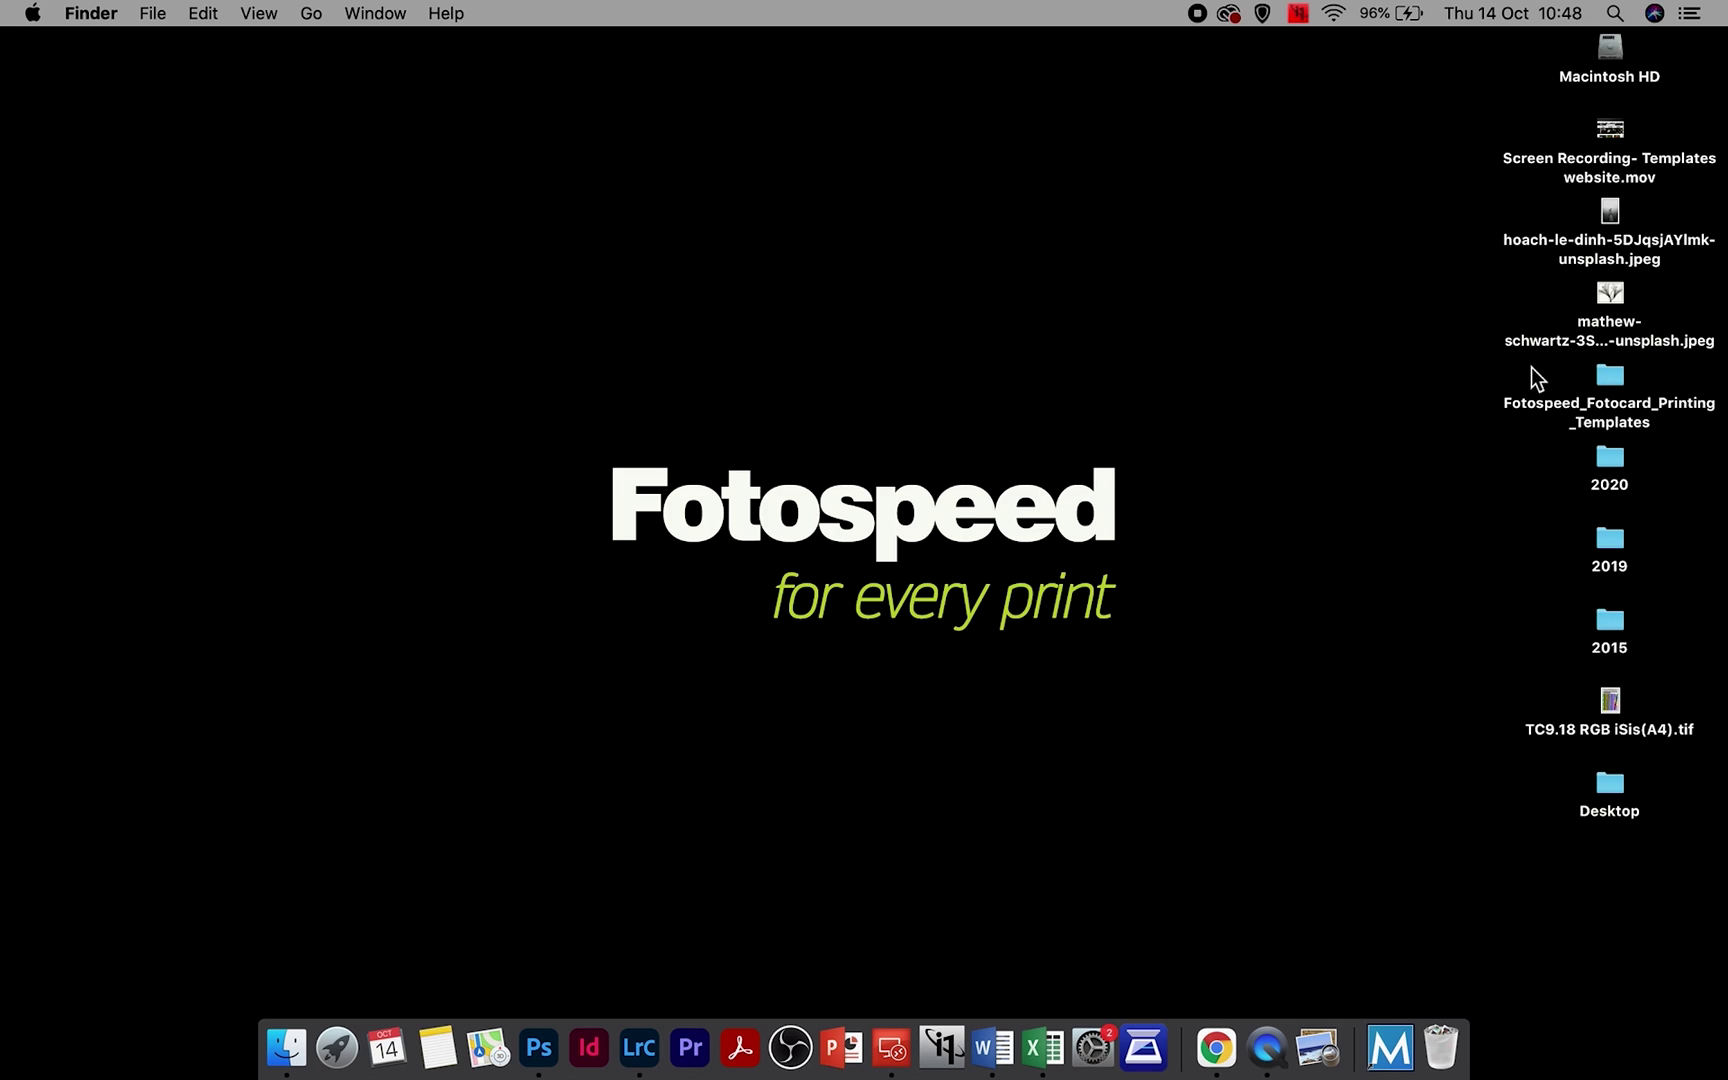
{"action": "left_click_drag", "start_coordinate": [1617, 378], "coordinate": [1550, 368]}
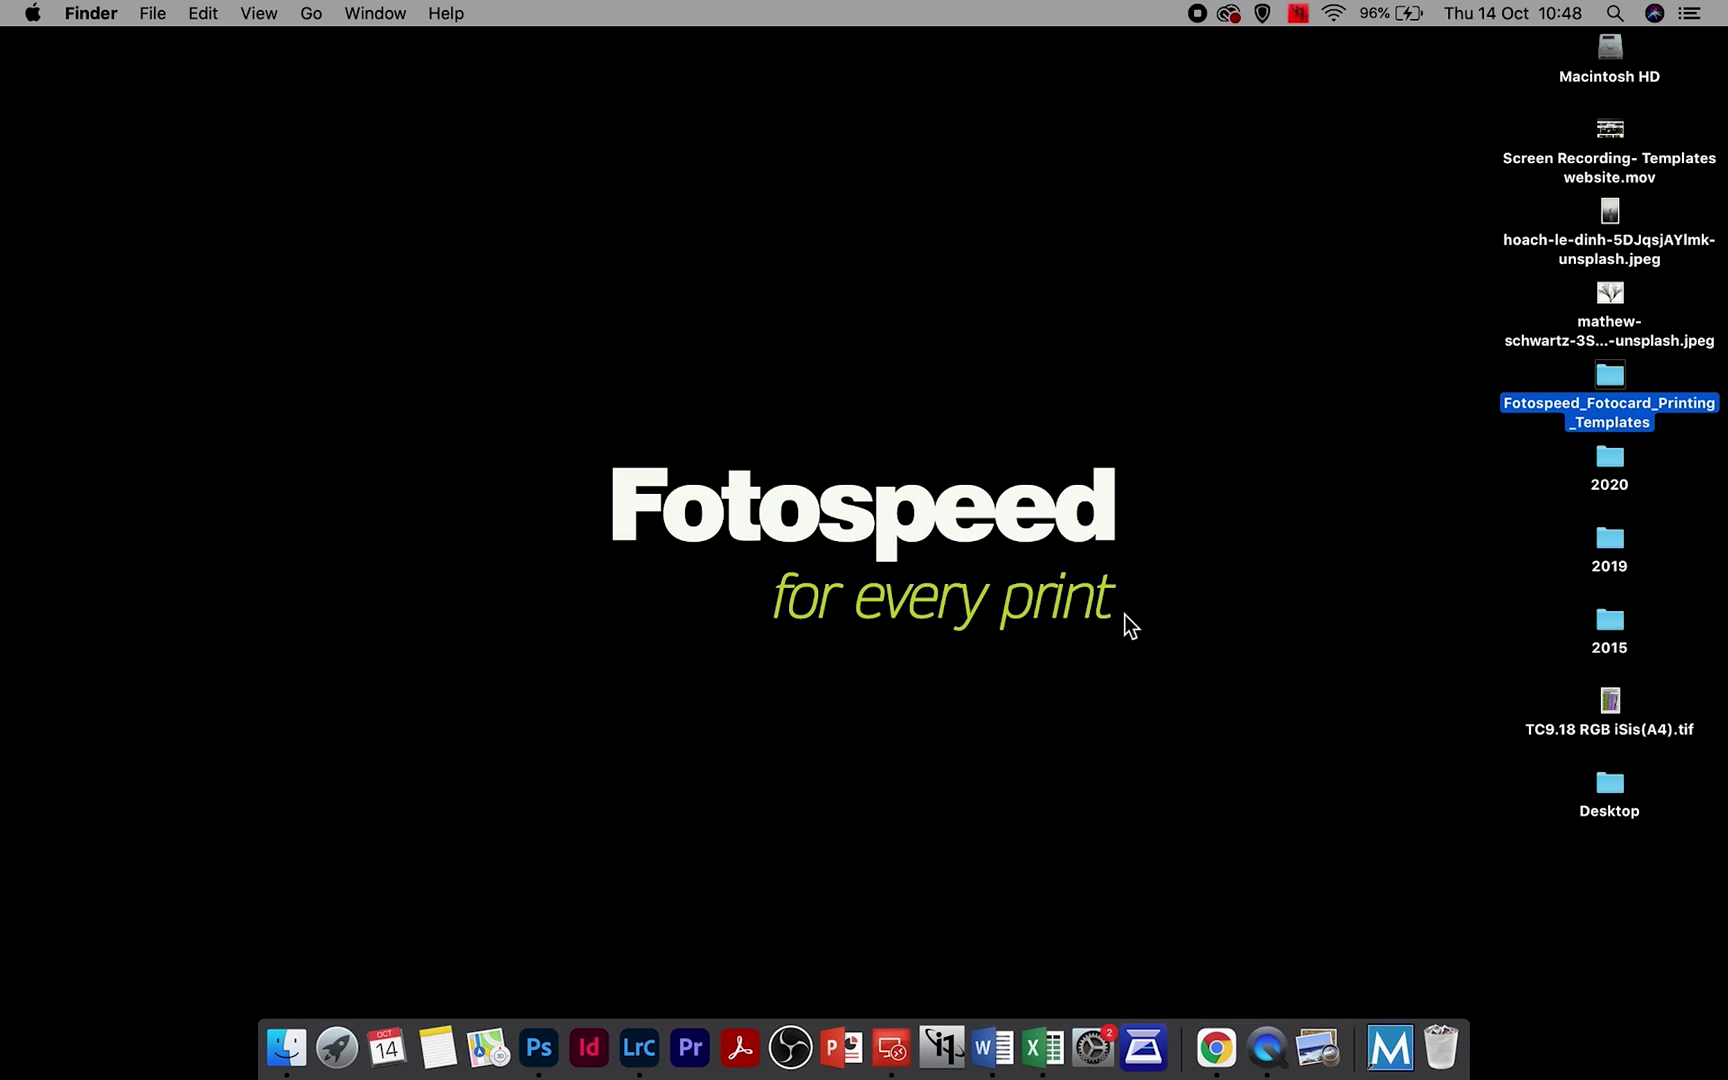
{"action": "double_click", "coordinate": [1612, 379]}
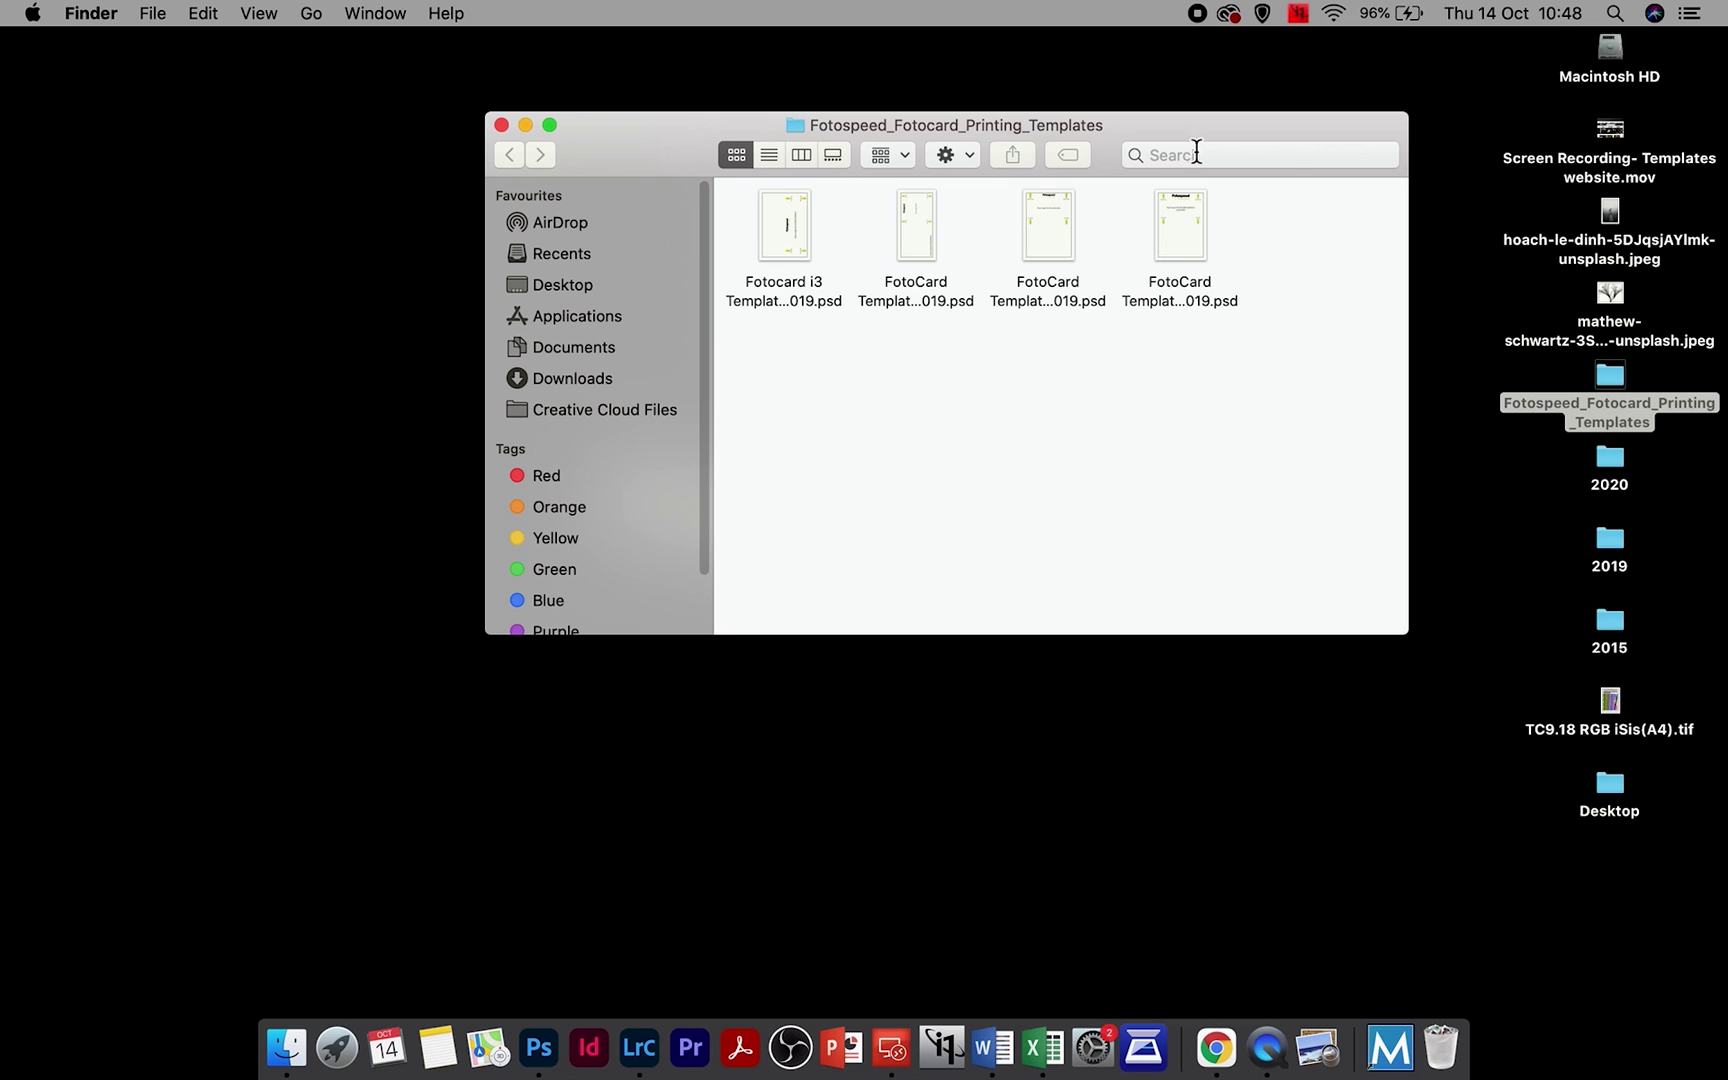
{"action": "left_click_drag", "start_coordinate": [966, 119], "coordinate": [922, 129]}
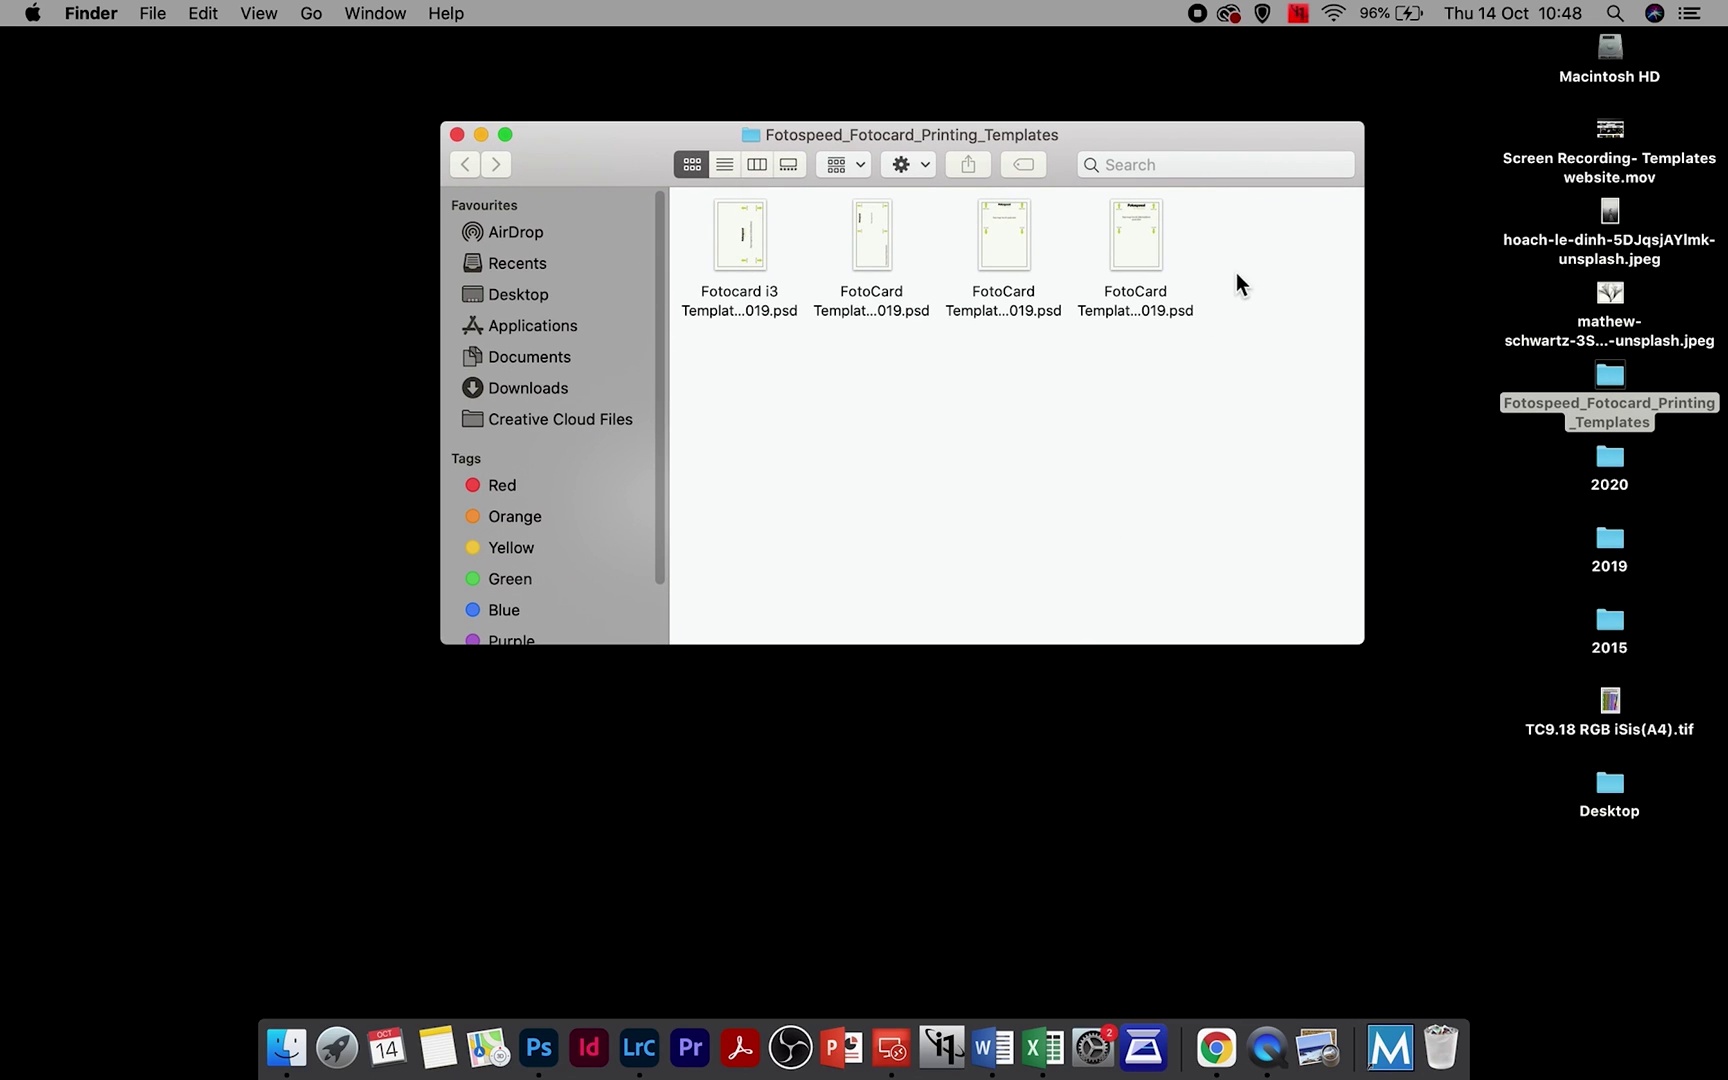
{"action": "left_click_drag", "start_coordinate": [1133, 243], "coordinate": [741, 245]}
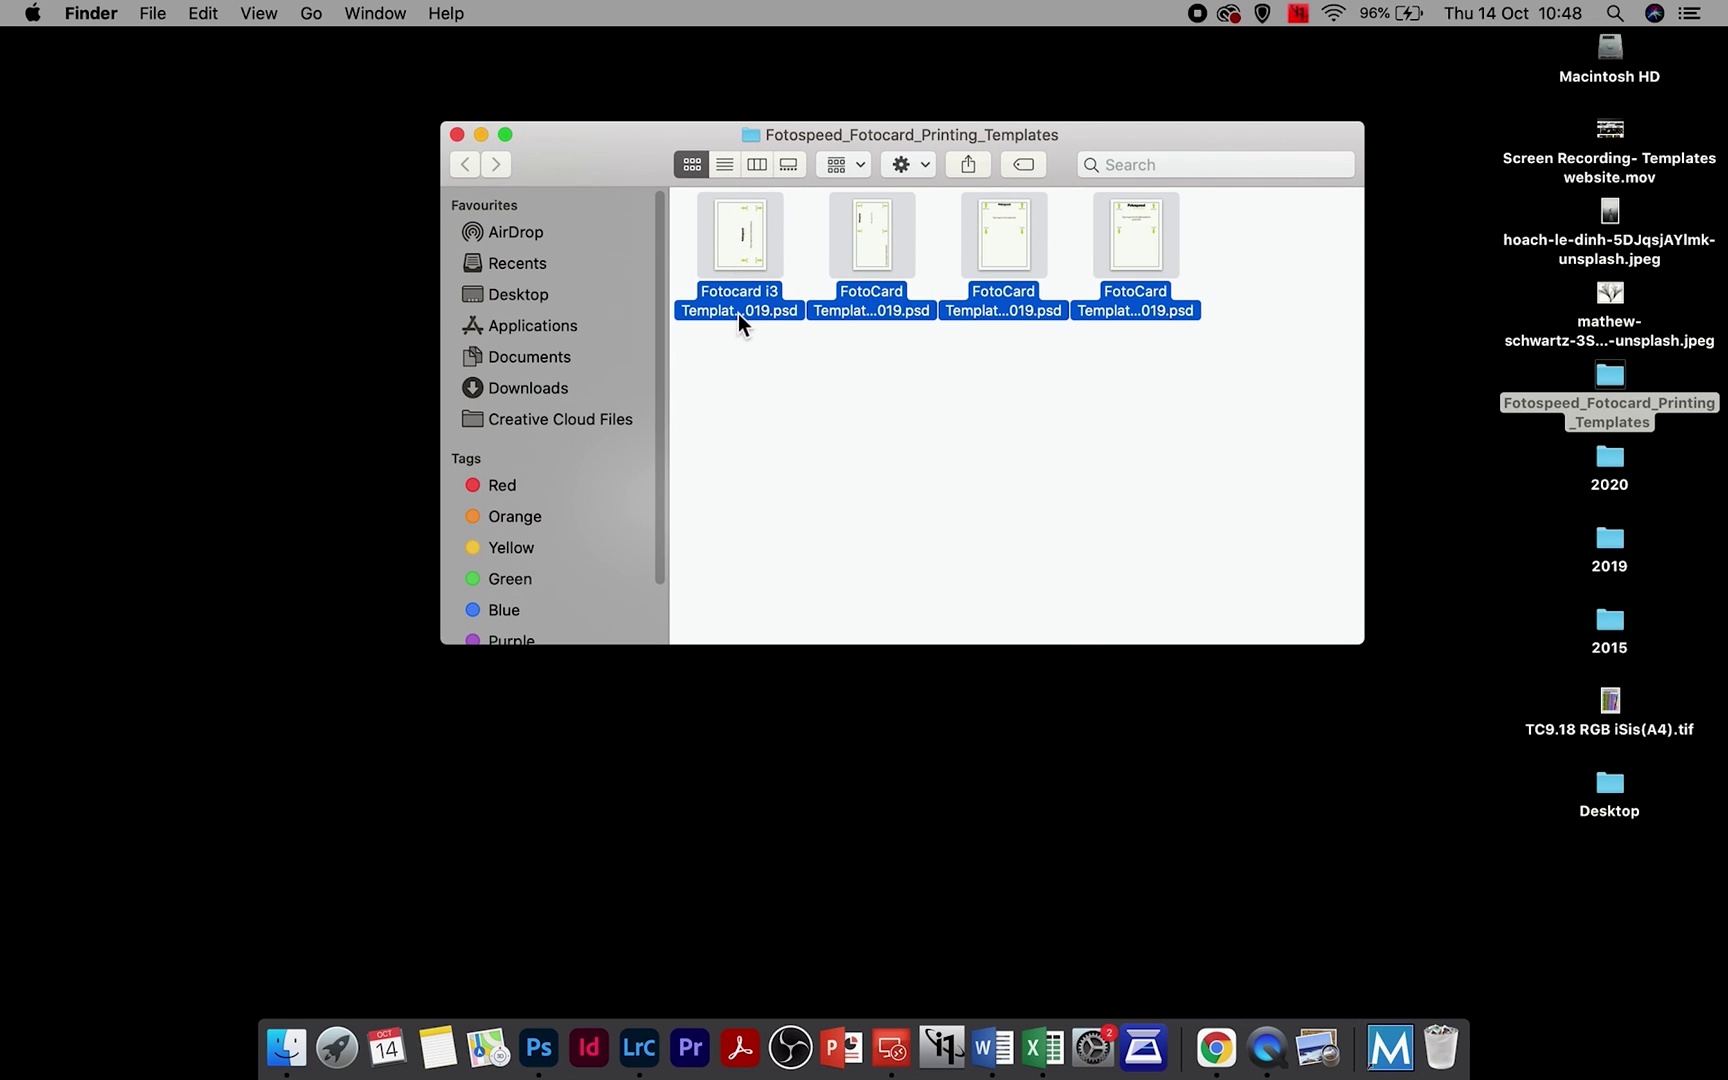
{"action": "left_click", "coordinate": [991, 370]}
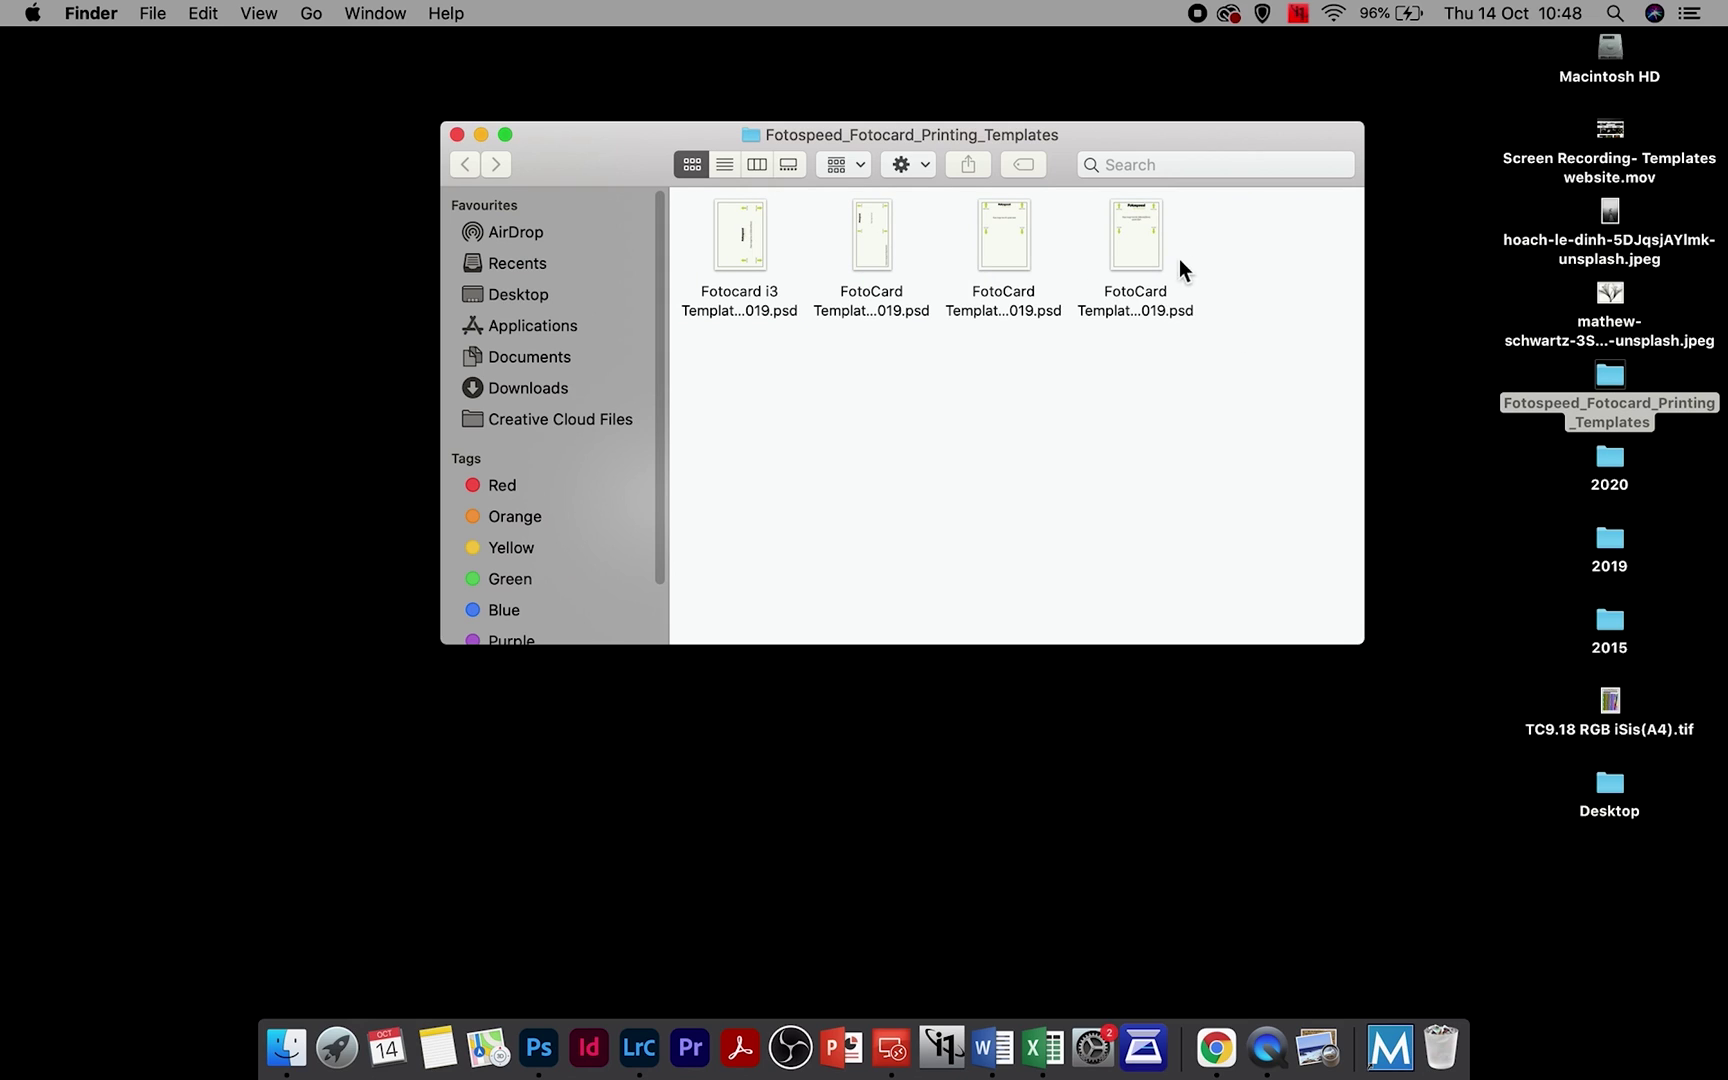
{"action": "left_click", "coordinate": [1141, 296]}
{"action": "left_click", "coordinate": [1021, 299]}
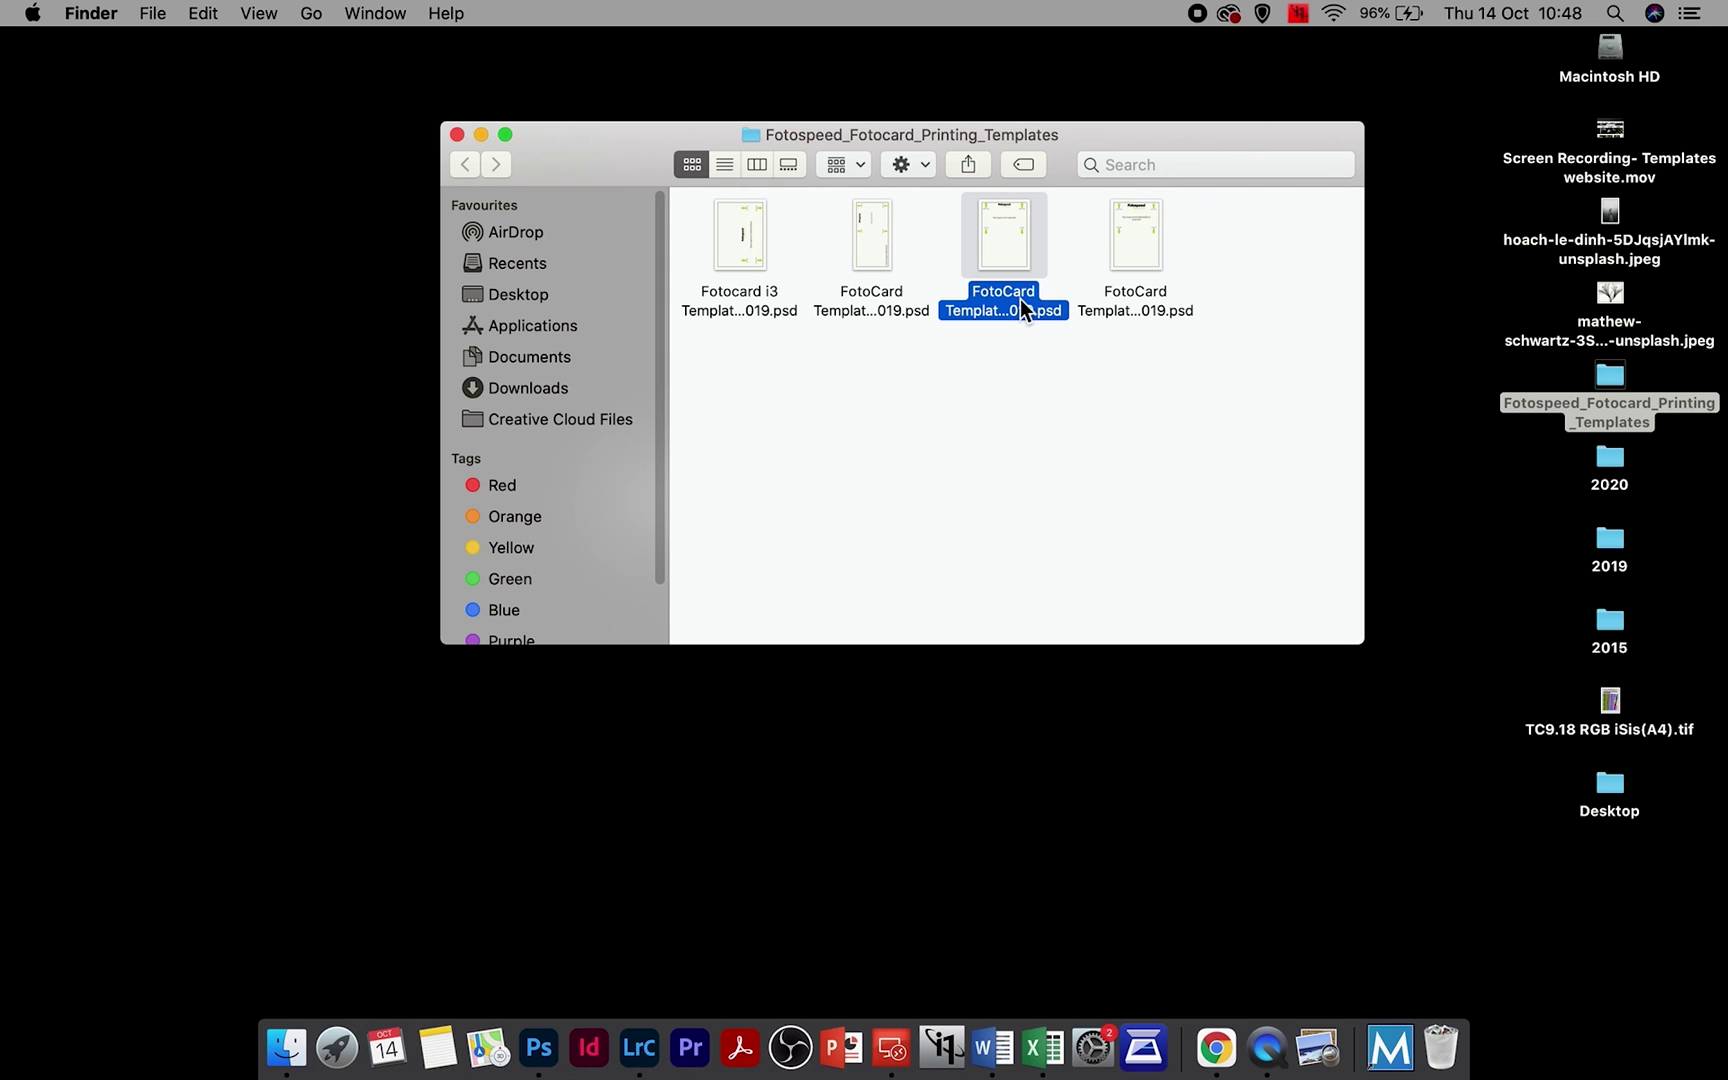
{"action": "left_click", "coordinate": [1135, 310]}
{"action": "left_click", "coordinate": [1141, 305]}
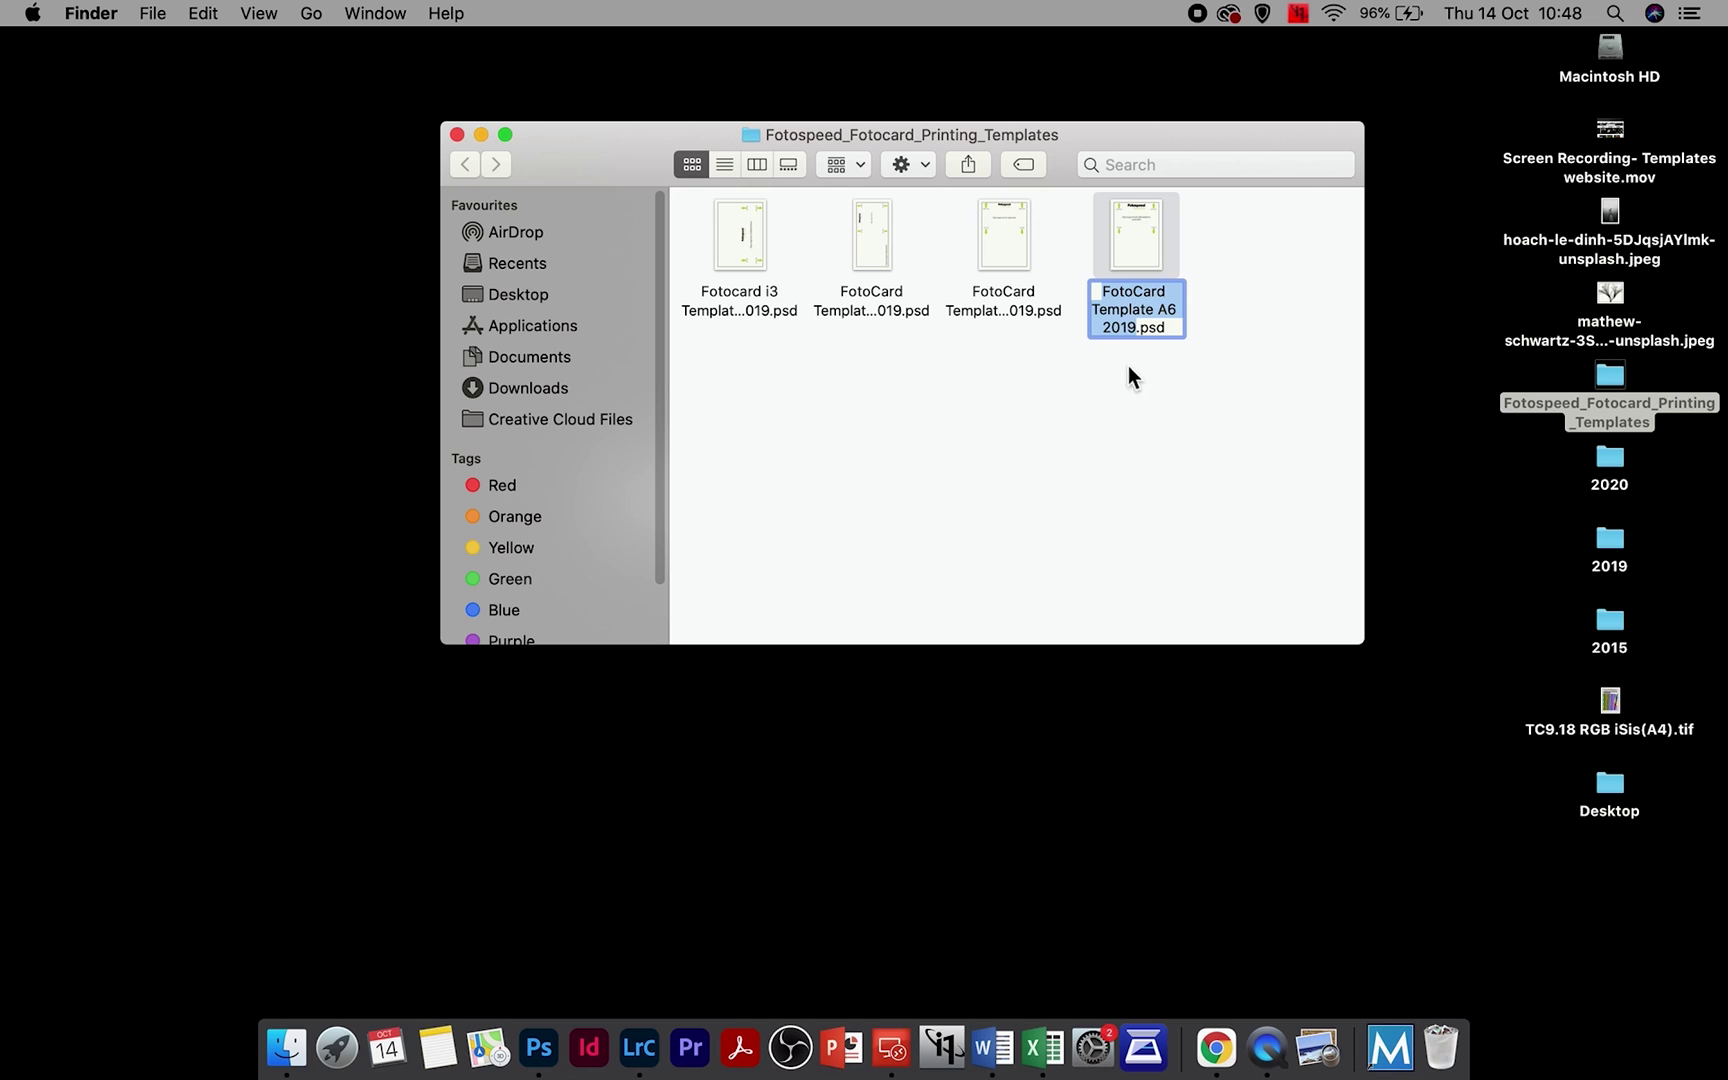
{"action": "left_click", "coordinate": [1220, 336]}
{"action": "left_click", "coordinate": [1015, 300]}
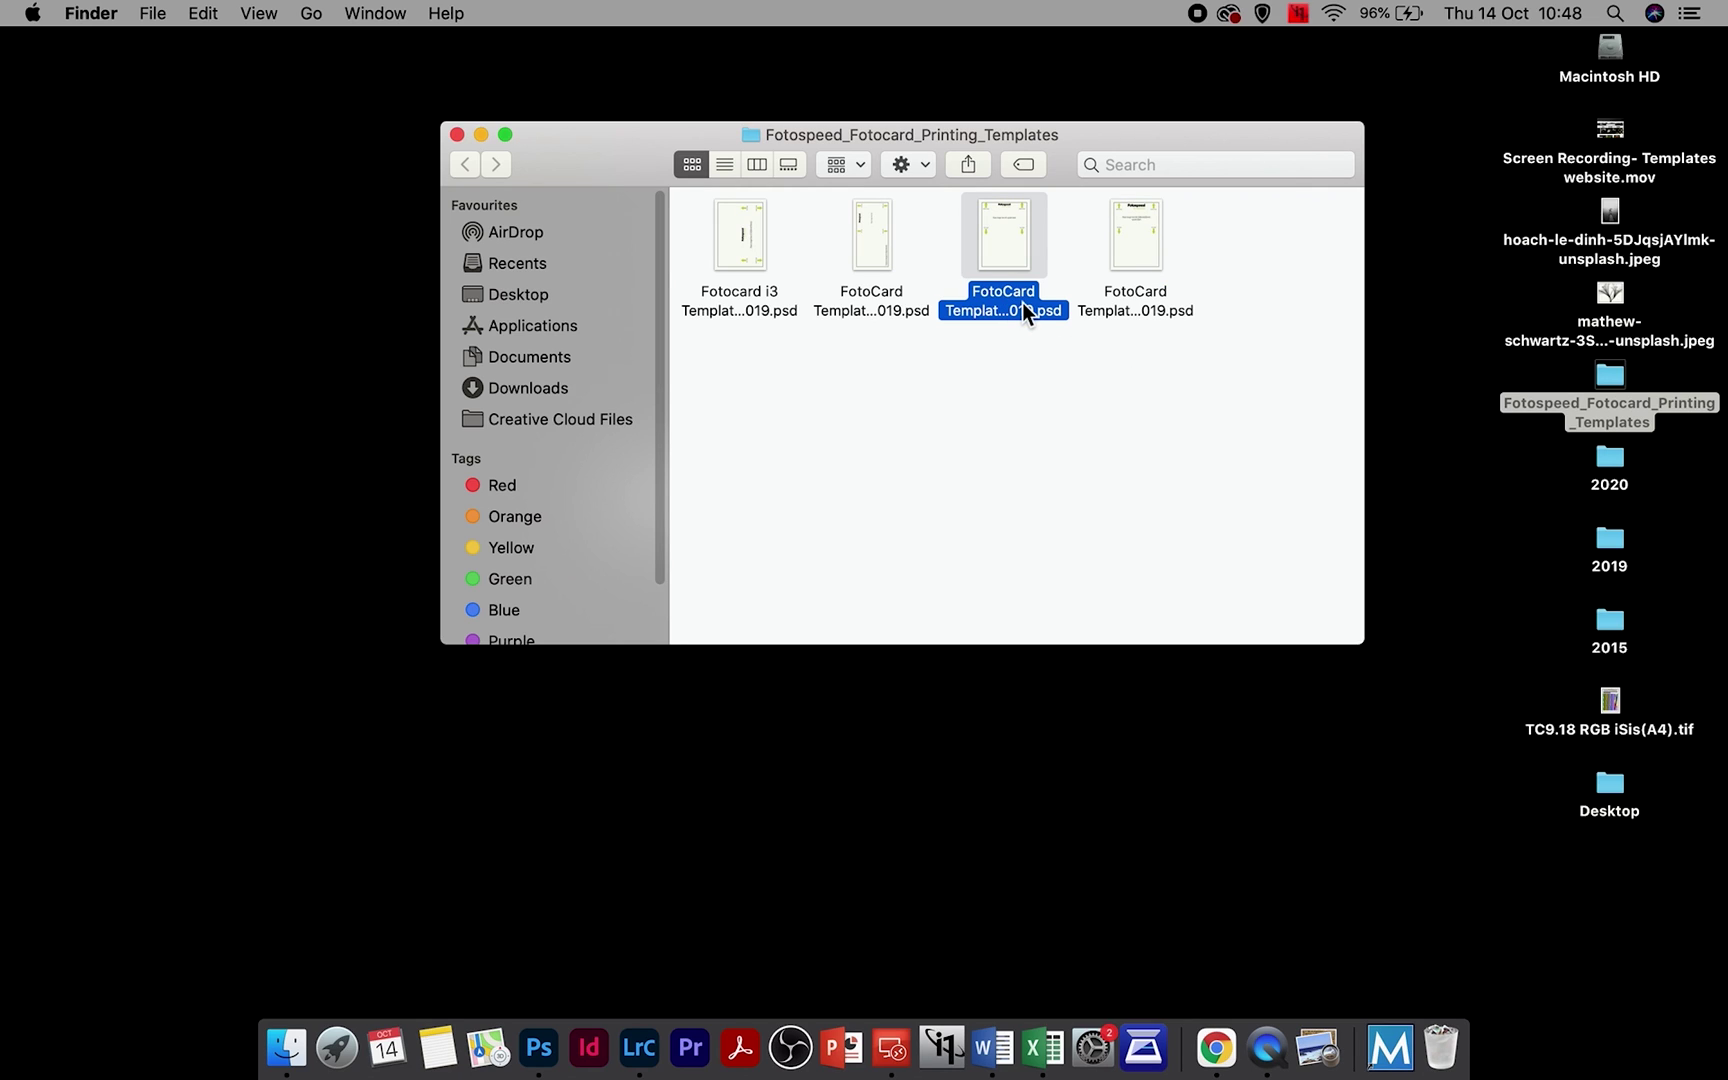
{"action": "left_click", "coordinate": [1040, 354]}
{"action": "left_click", "coordinate": [892, 289]}
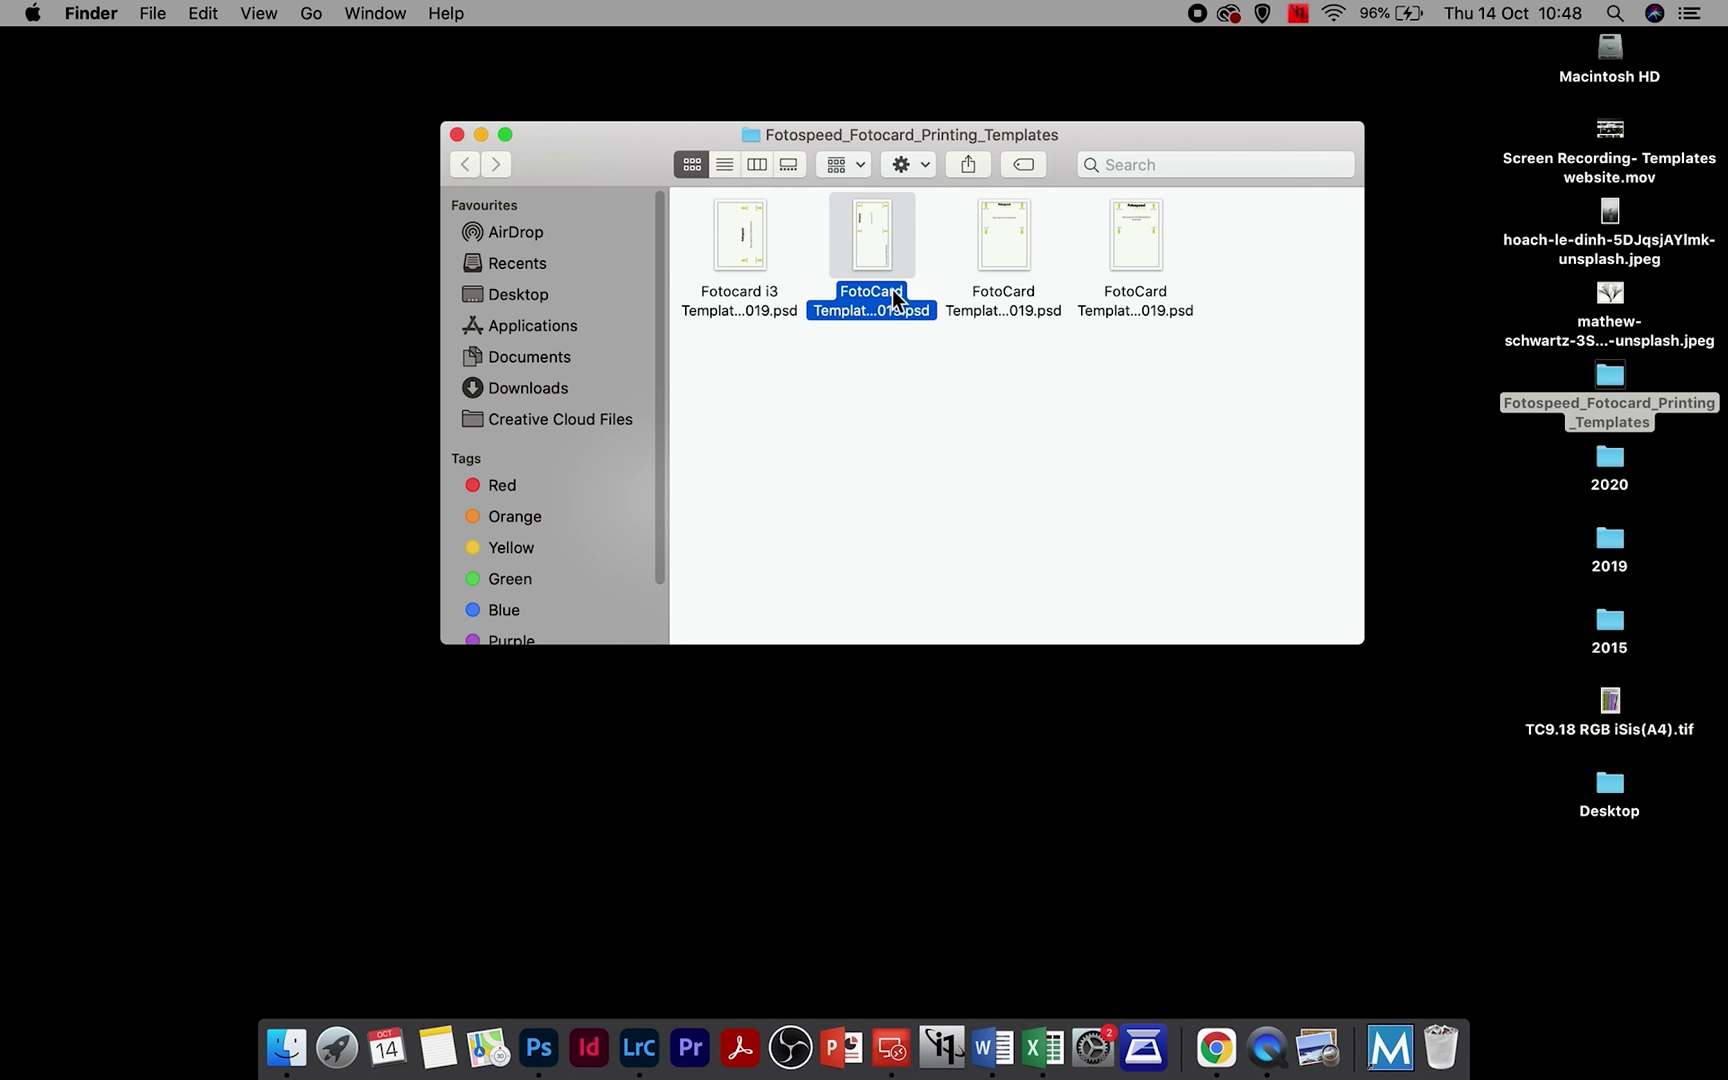
{"action": "left_click", "coordinate": [892, 292]}
{"action": "left_click", "coordinate": [894, 351]}
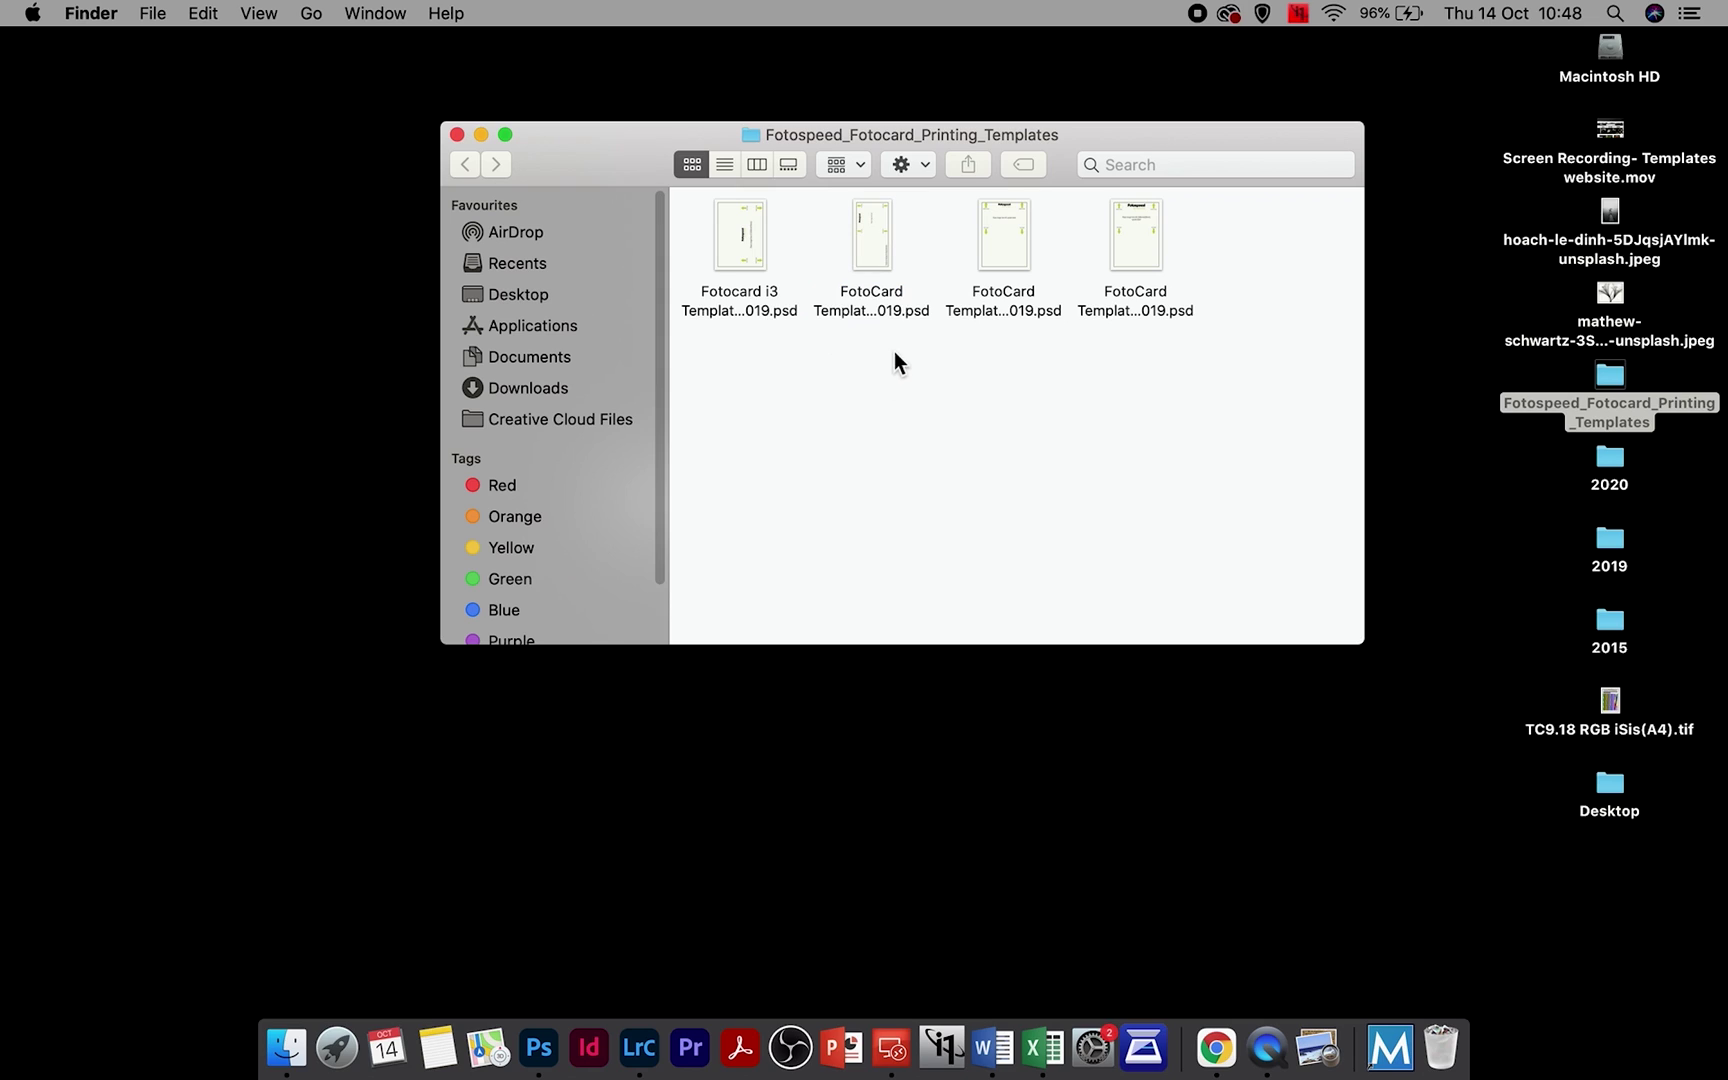
{"action": "left_click", "coordinate": [751, 292]}
{"action": "left_click", "coordinate": [752, 298]}
{"action": "left_click", "coordinate": [968, 383]}
{"action": "left_click", "coordinate": [1006, 230]}
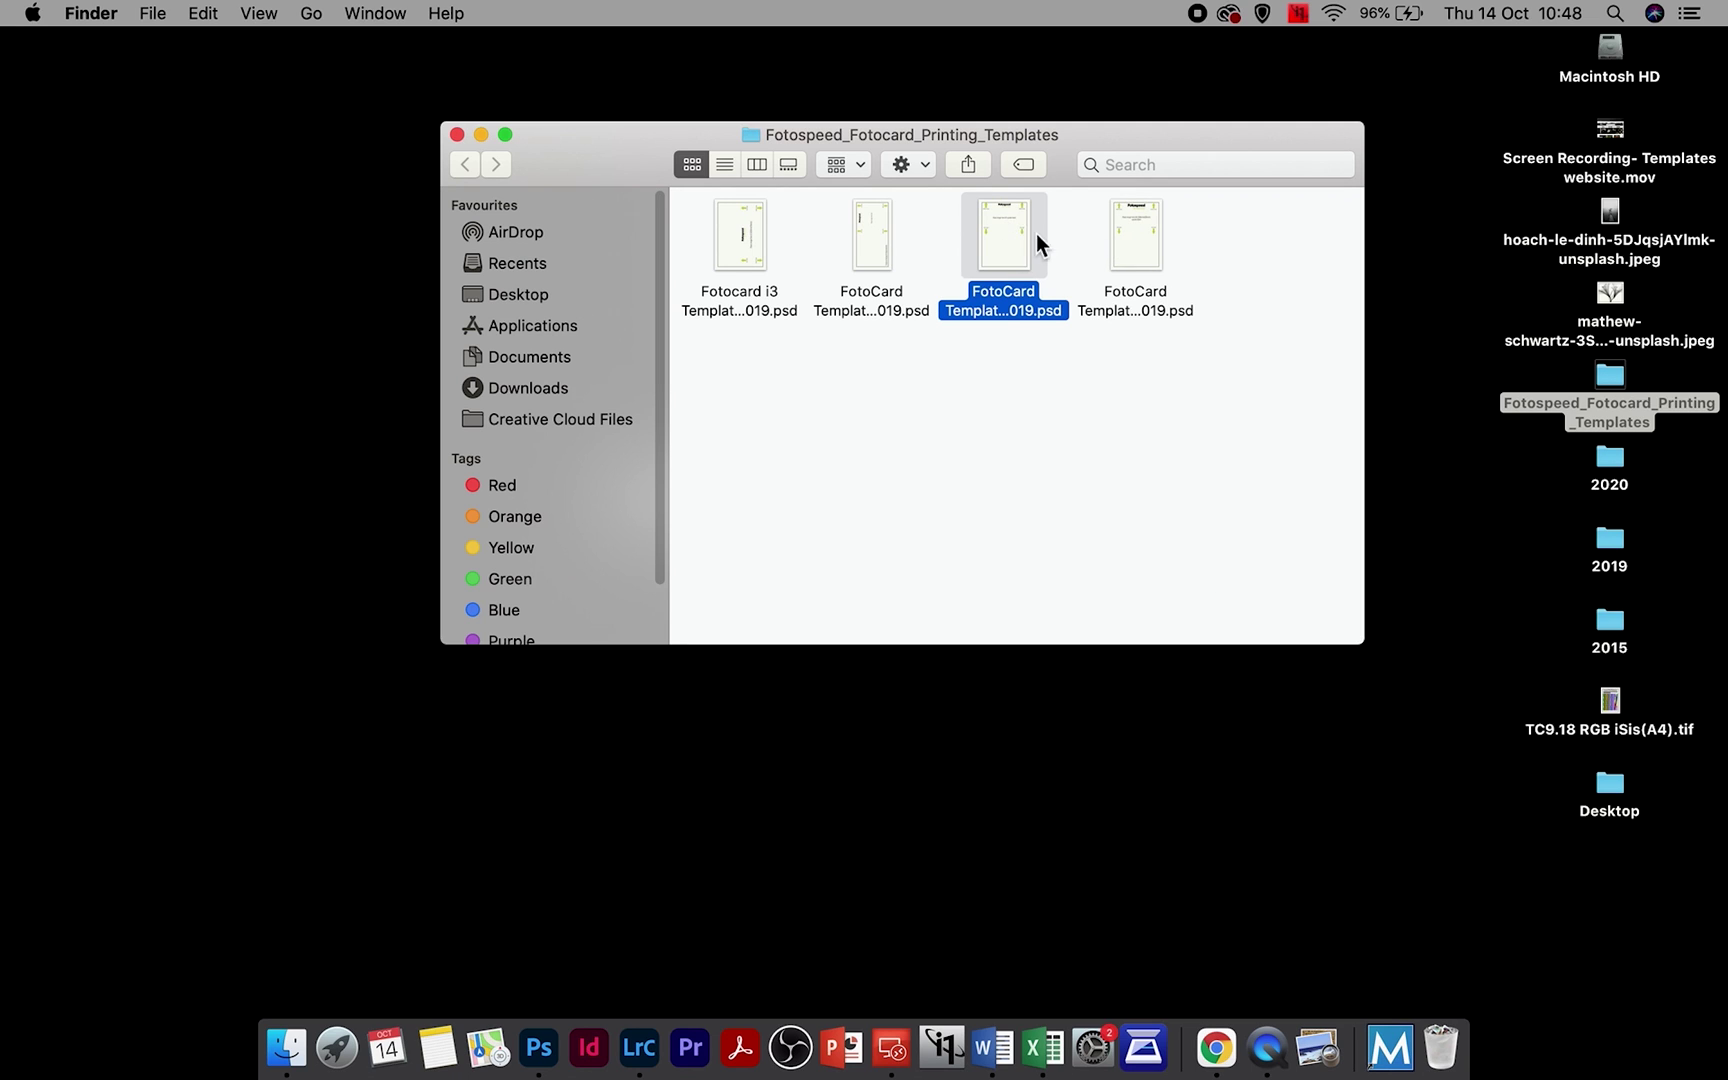
{"action": "double_click", "coordinate": [1004, 240]}
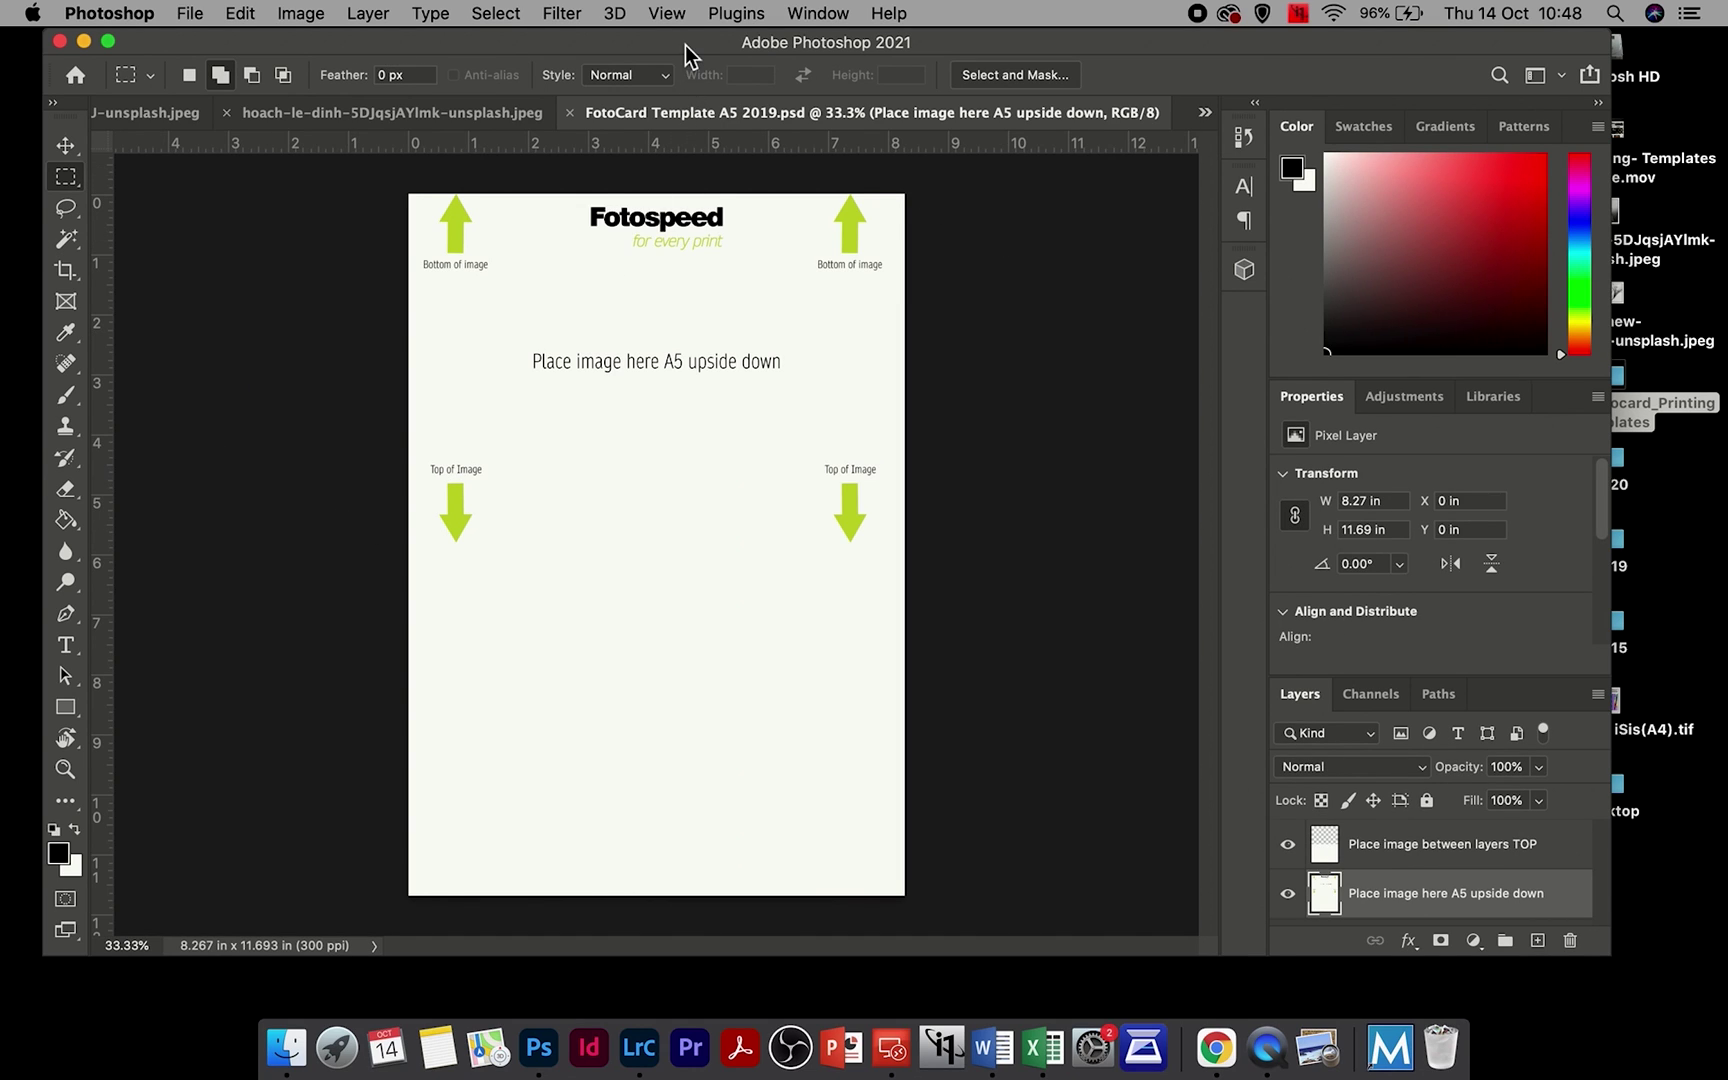
Step: Inspect the A5 template's 'Place image between layers TOP' and 'Place image here A5 upside down' layers
{"action": "left_click_drag", "start_coordinate": [684, 45], "coordinate": [706, 42]}
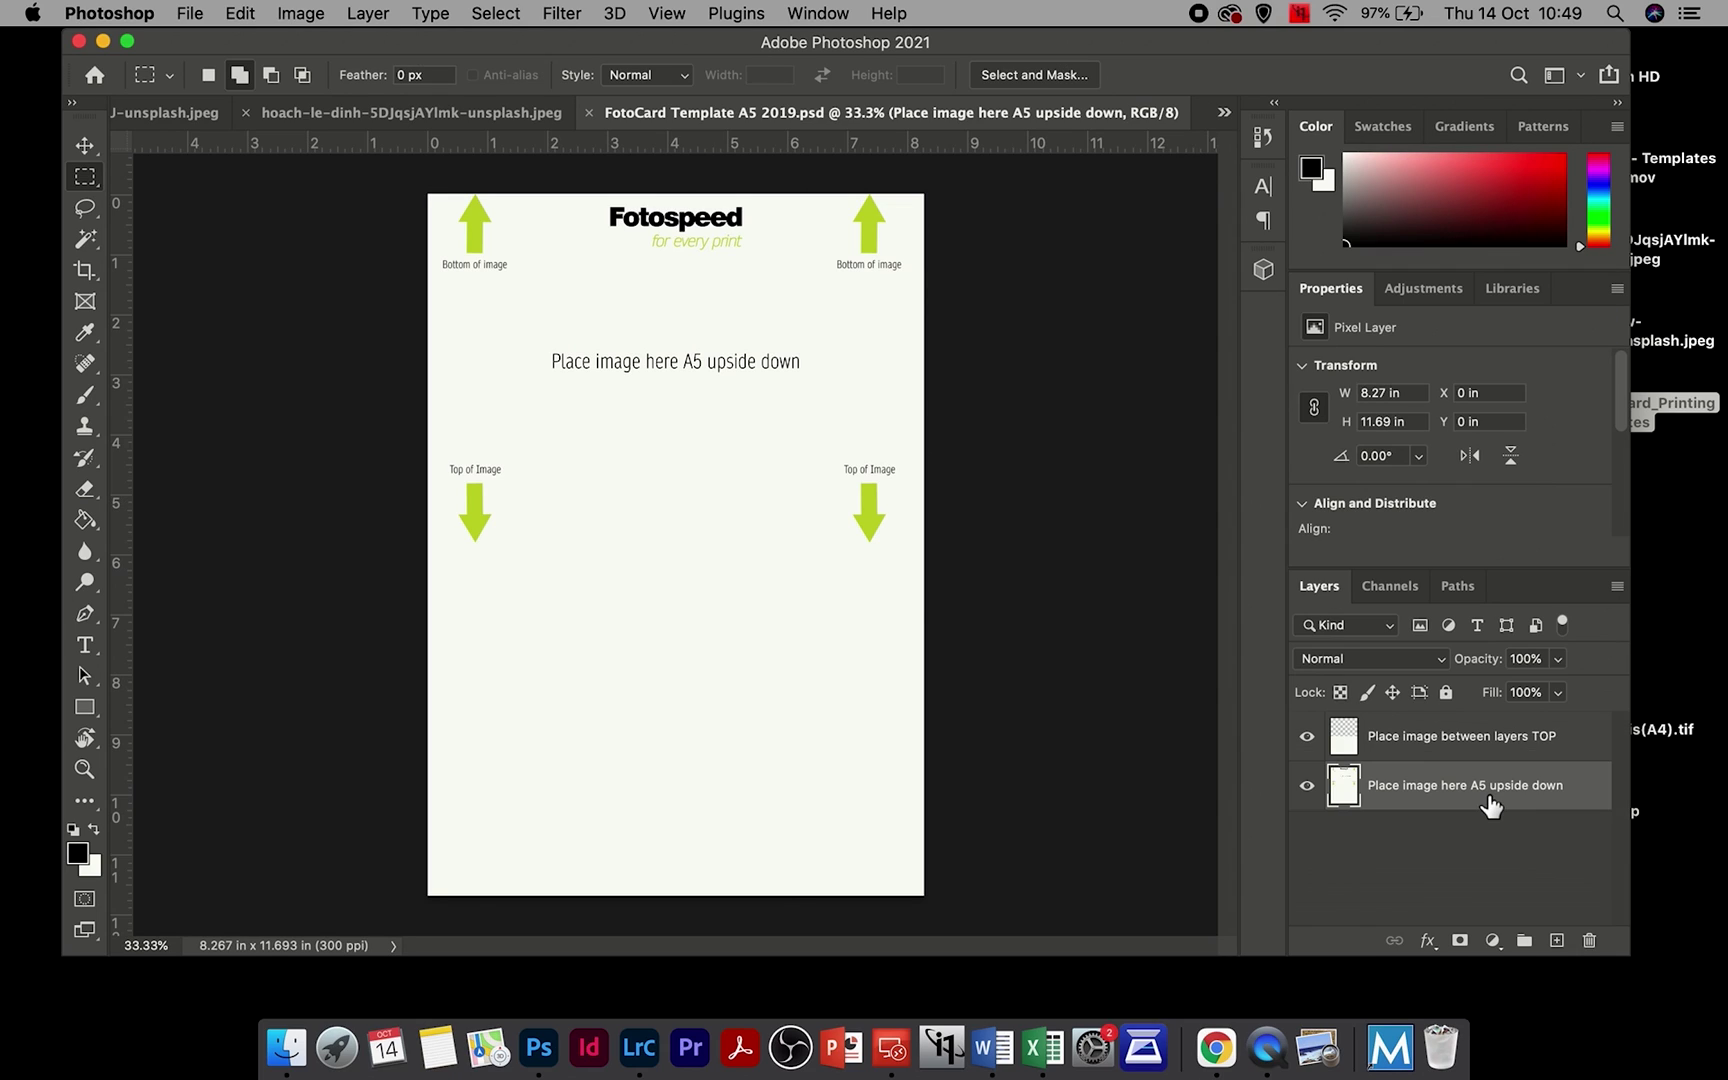
{"action": "left_click", "coordinate": [1425, 746]}
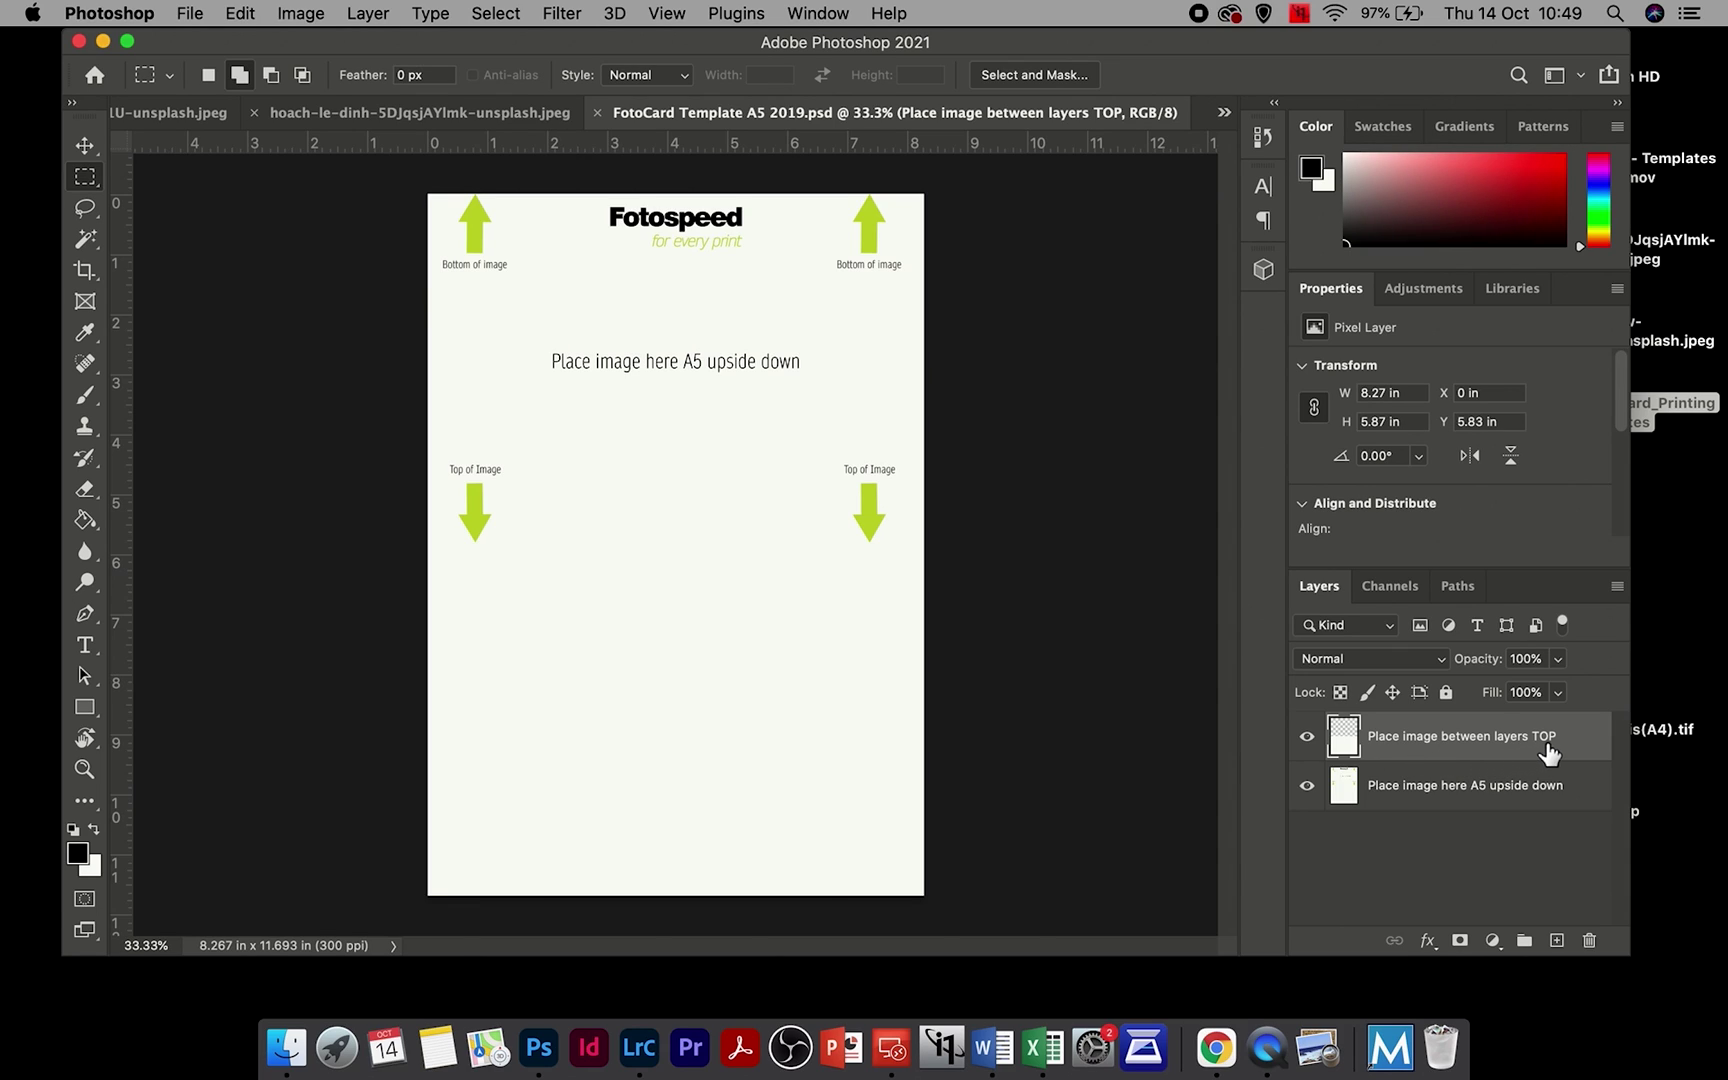
{"action": "left_click", "coordinate": [1552, 790]}
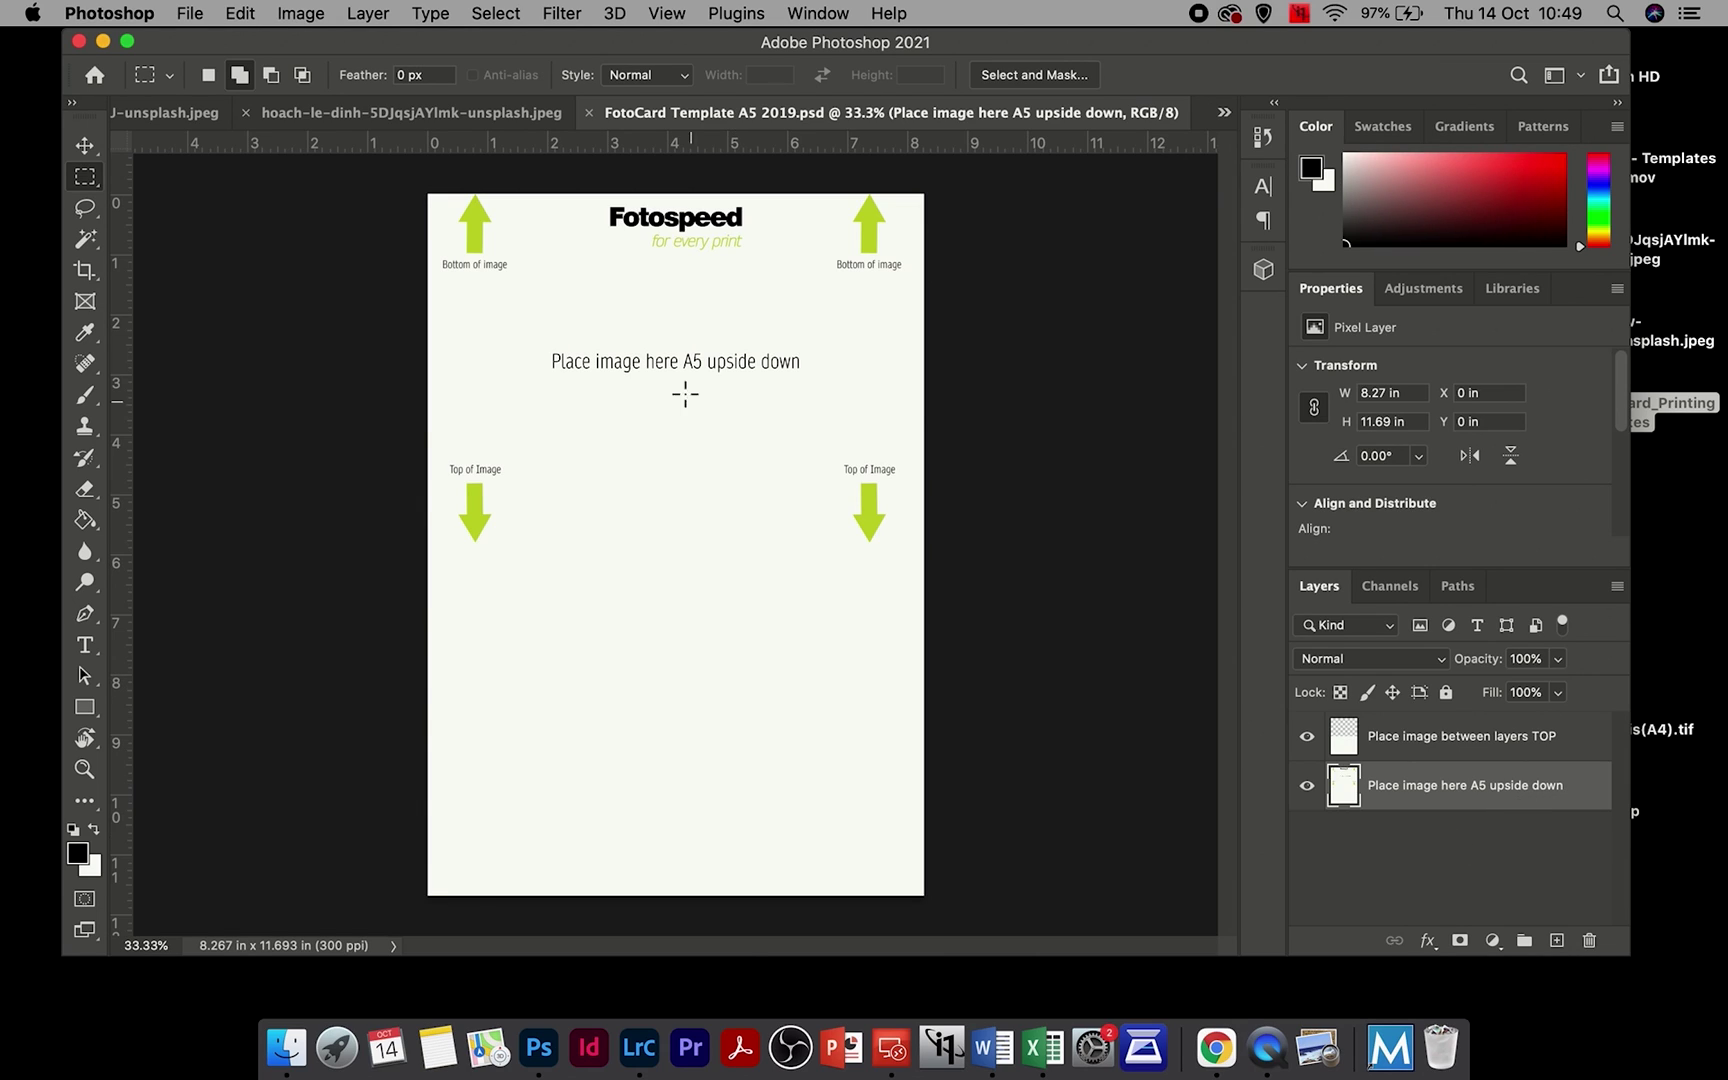
{"action": "left_click", "coordinate": [1435, 752]}
{"action": "left_click", "coordinate": [1437, 795]}
{"action": "left_click", "coordinate": [1432, 745]}
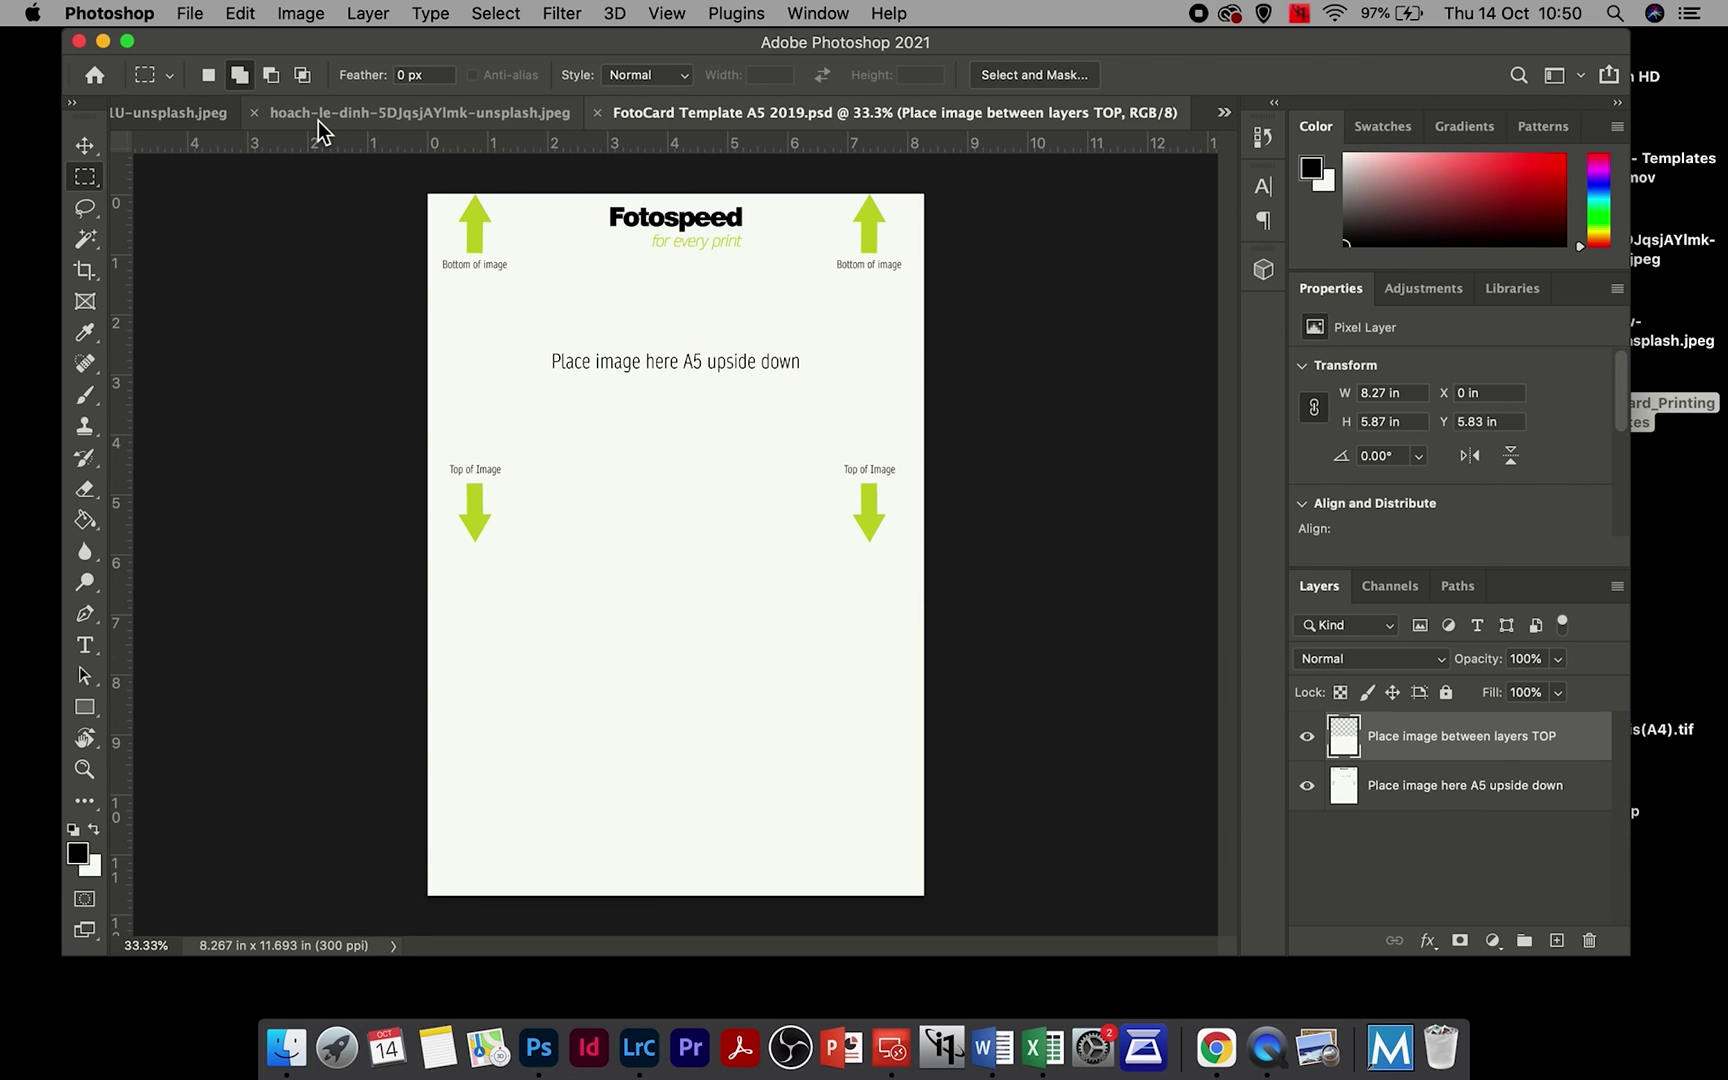
Step: Drag the lily photo with the Move tool into the A5 template, placing it near the card's top
{"action": "left_click", "coordinate": [319, 122]}
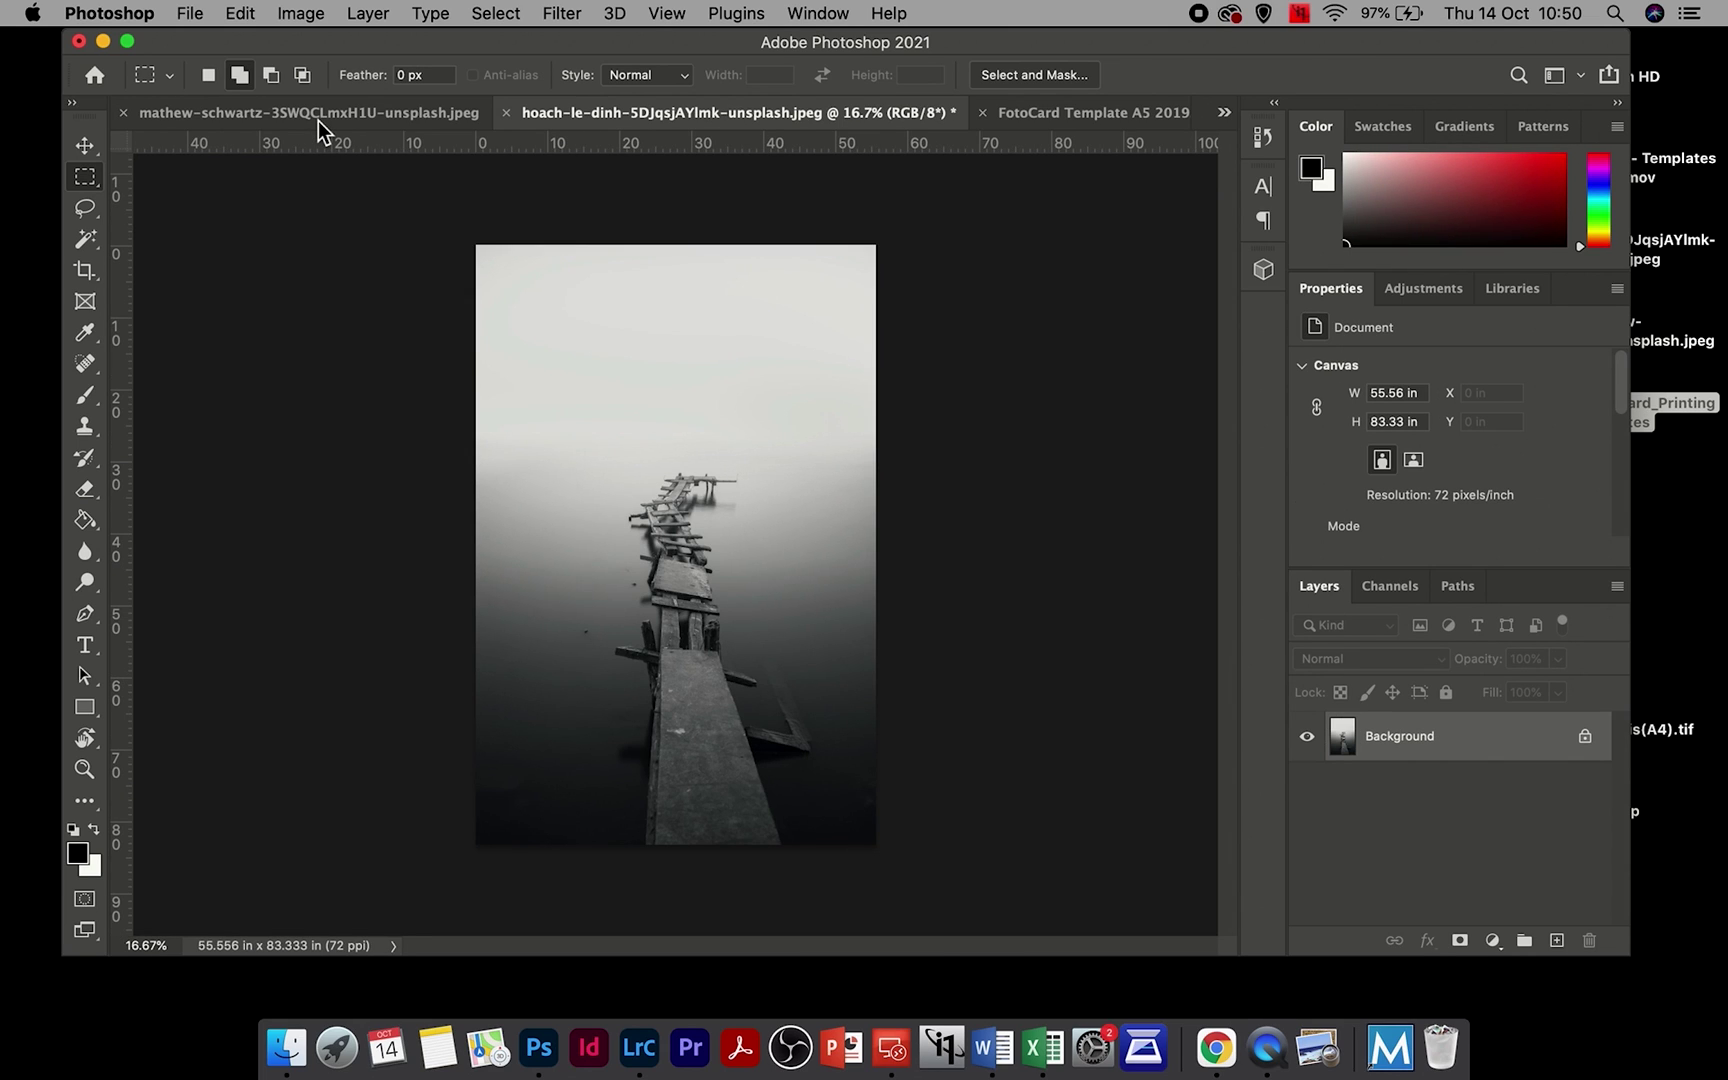
{"action": "left_click", "coordinate": [312, 122]}
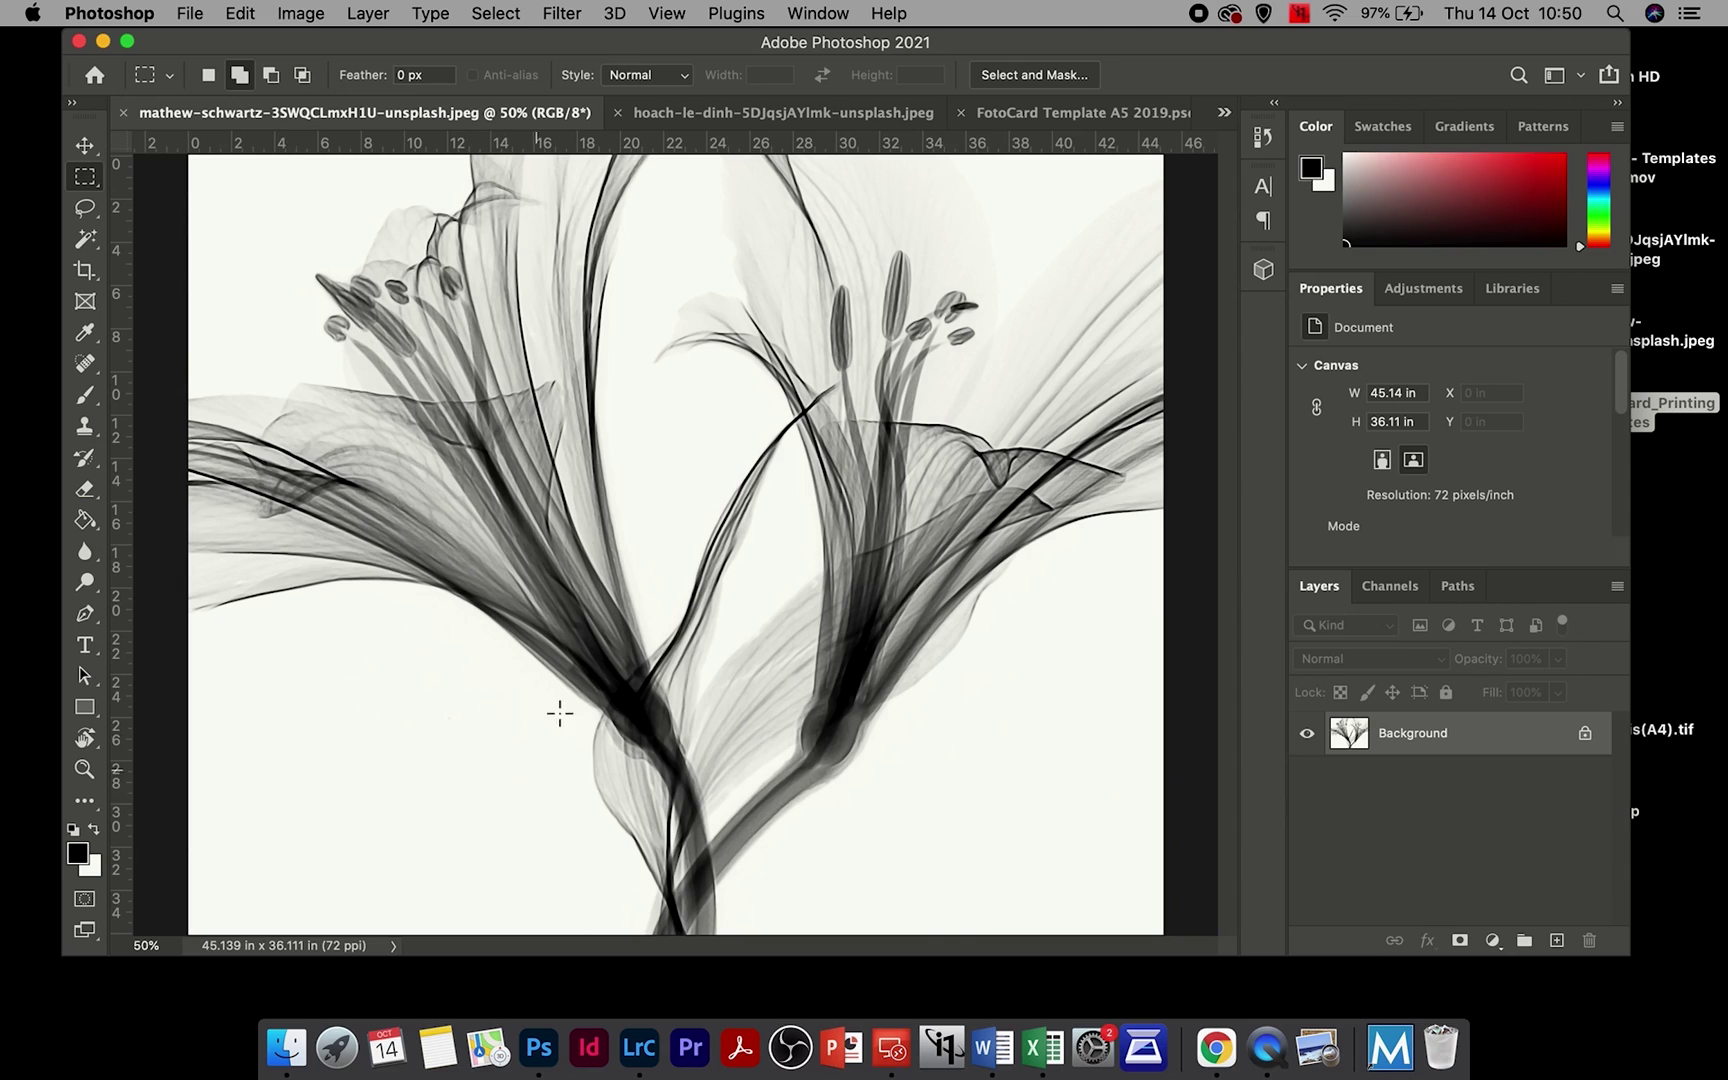
{"action": "left_click", "coordinate": [85, 145]}
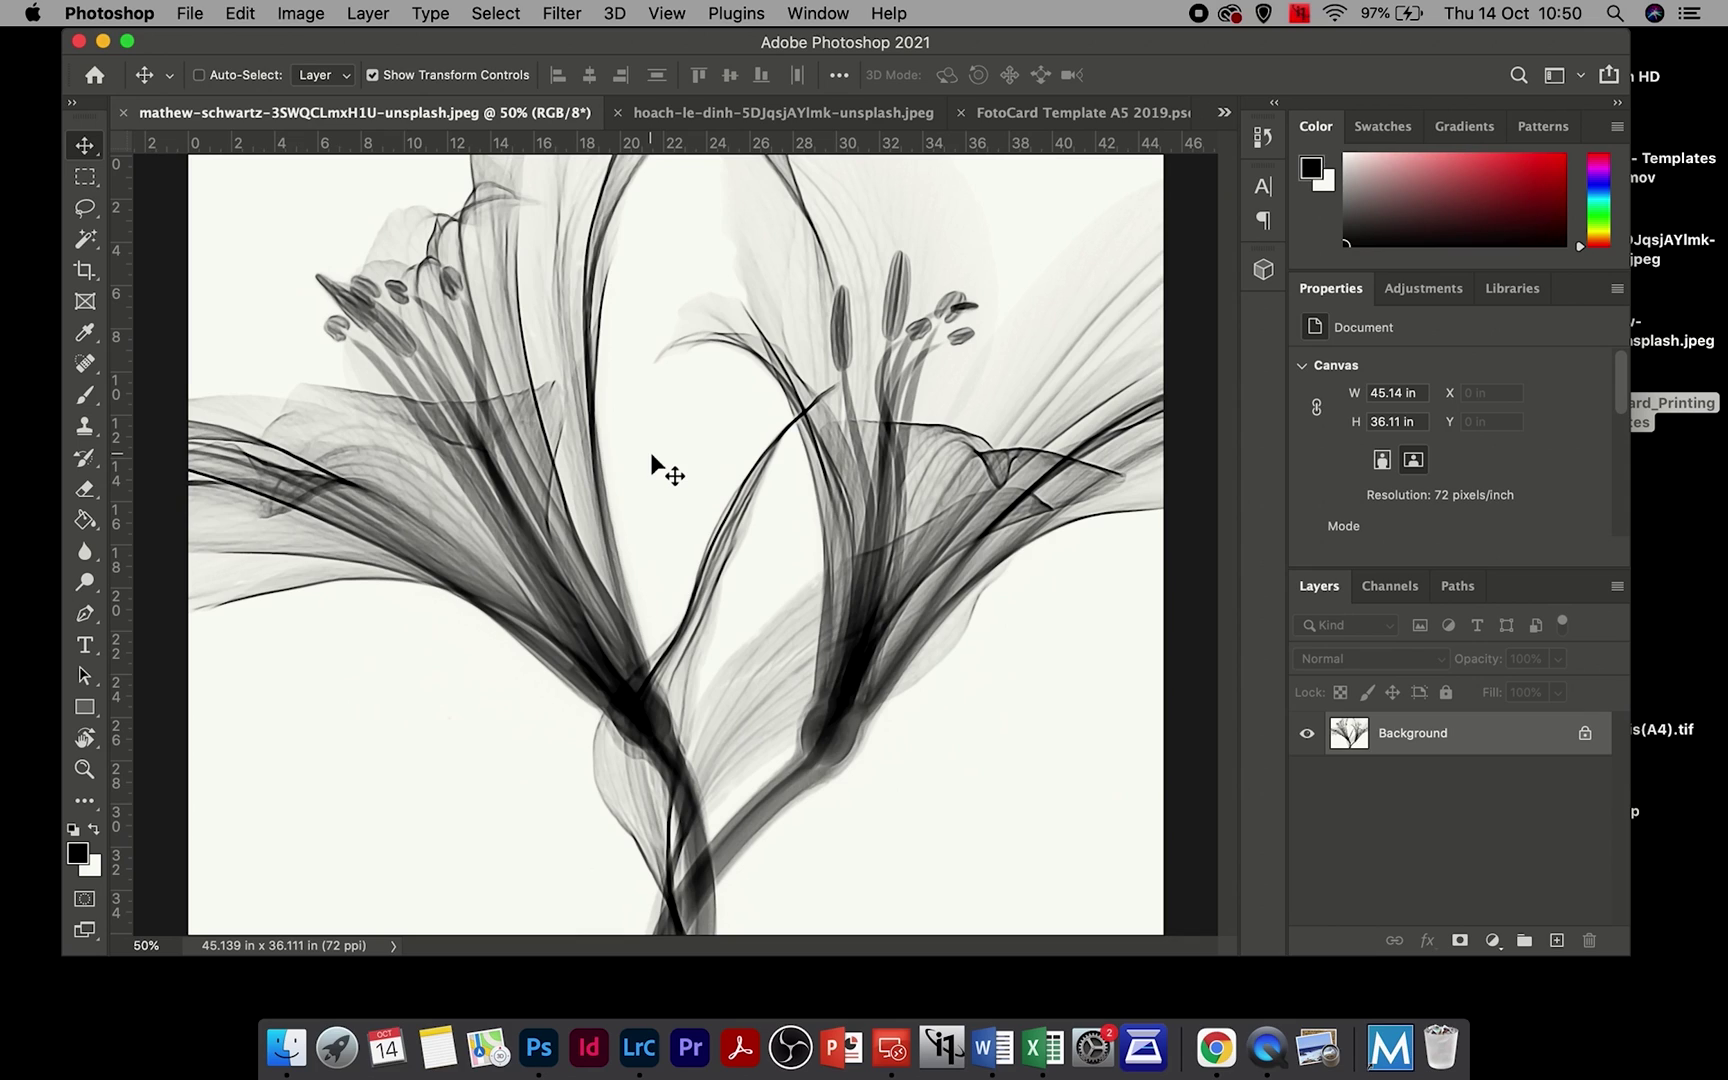
{"action": "left_click_drag", "start_coordinate": [651, 455], "coordinate": [686, 407]}
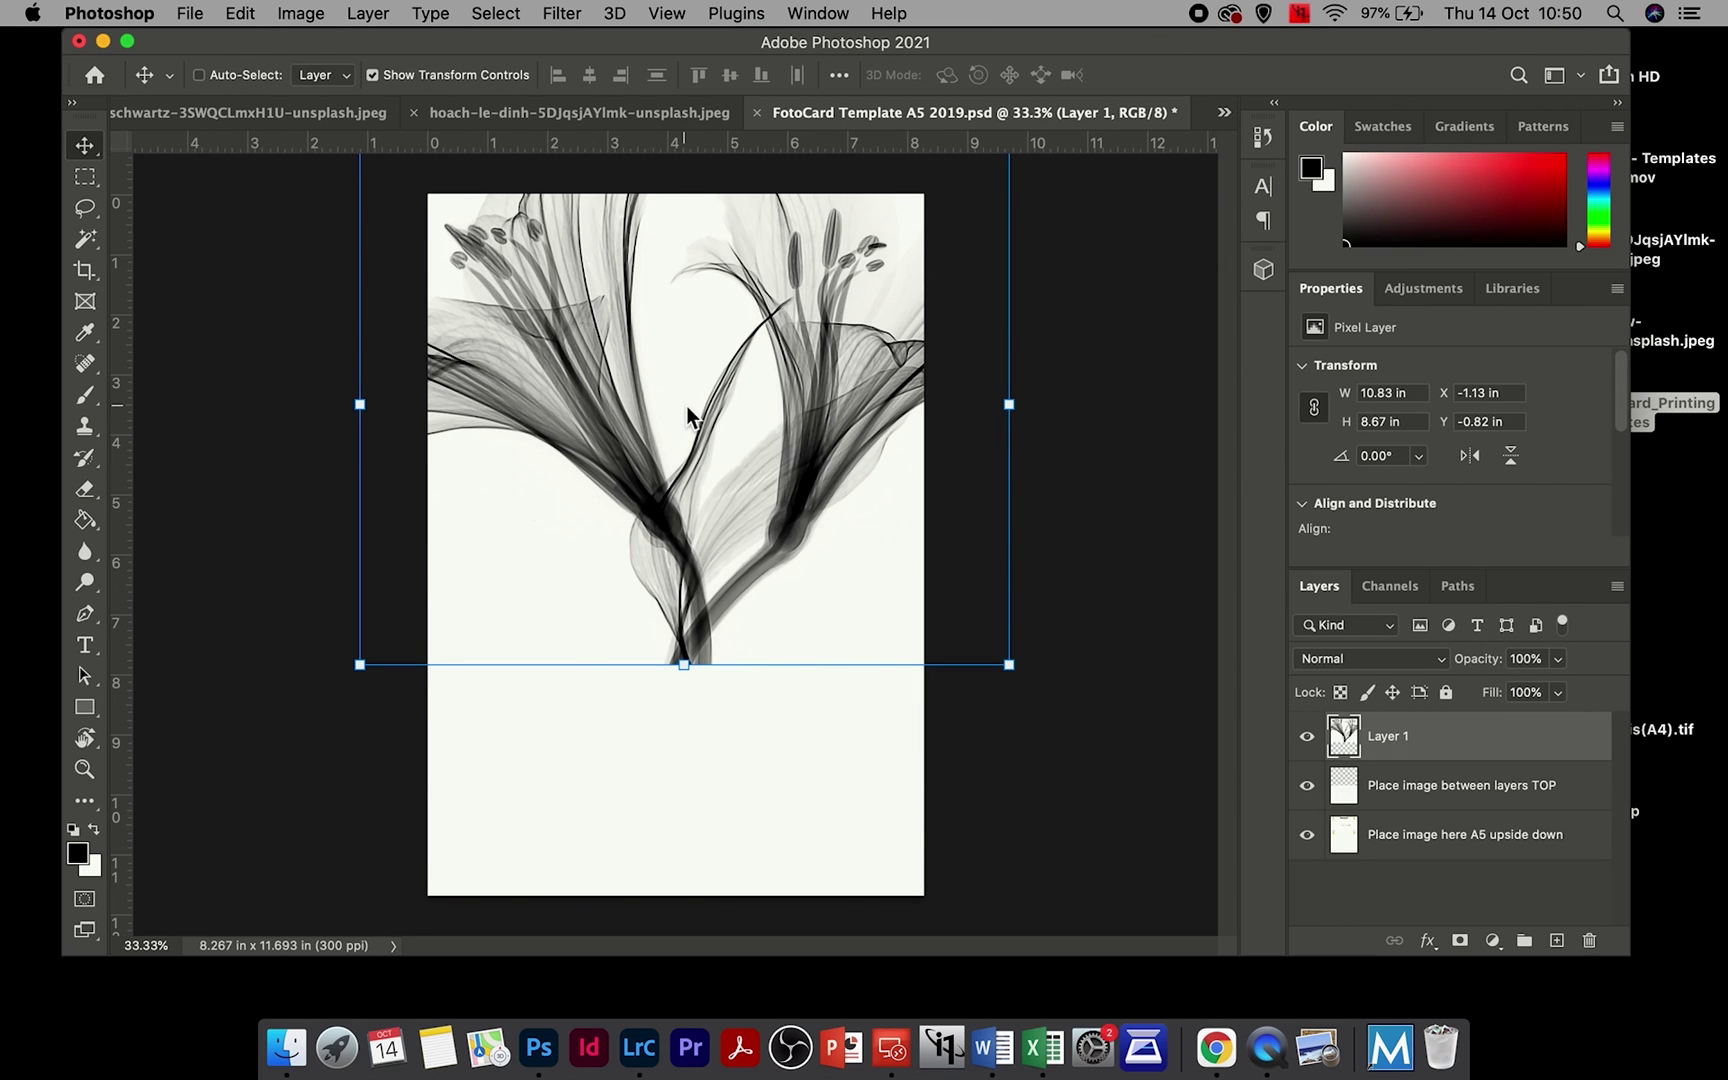
{"action": "left_click_drag", "start_coordinate": [687, 406], "coordinate": [671, 455]}
{"action": "mouse_move", "coordinate": [630, 325]}
{"action": "left_mouse_down"}
{"action": "mouse_move", "coordinate": [650, 570]}
{"action": "mouse_move", "coordinate": [525, 382]}
{"action": "mouse_move", "coordinate": [735, 440]}
{"action": "mouse_move", "coordinate": [643, 368]}
{"action": "mouse_move", "coordinate": [613, 307]}
{"action": "left_mouse_up"}
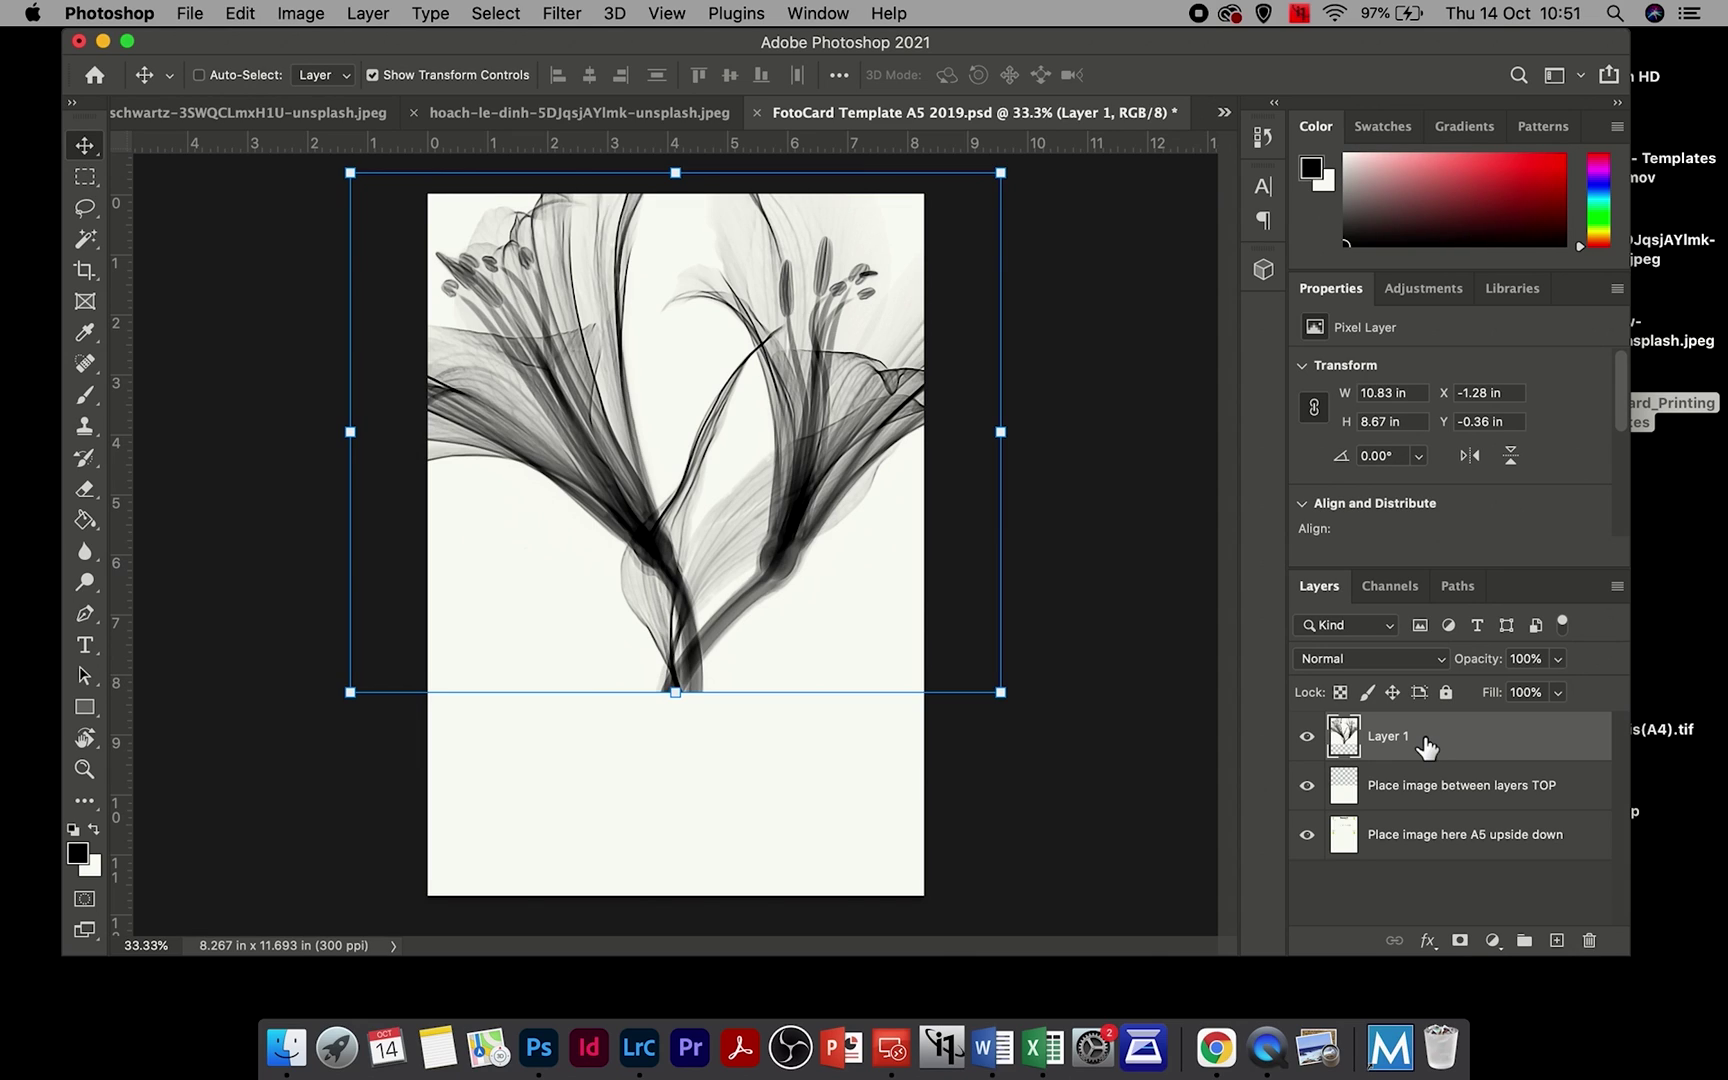
Step: Move Layer 1 below 'Place image between layers TOP' so the lily sits between the template layers
{"action": "left_click_drag", "start_coordinate": [1450, 756], "coordinate": [1456, 812]}
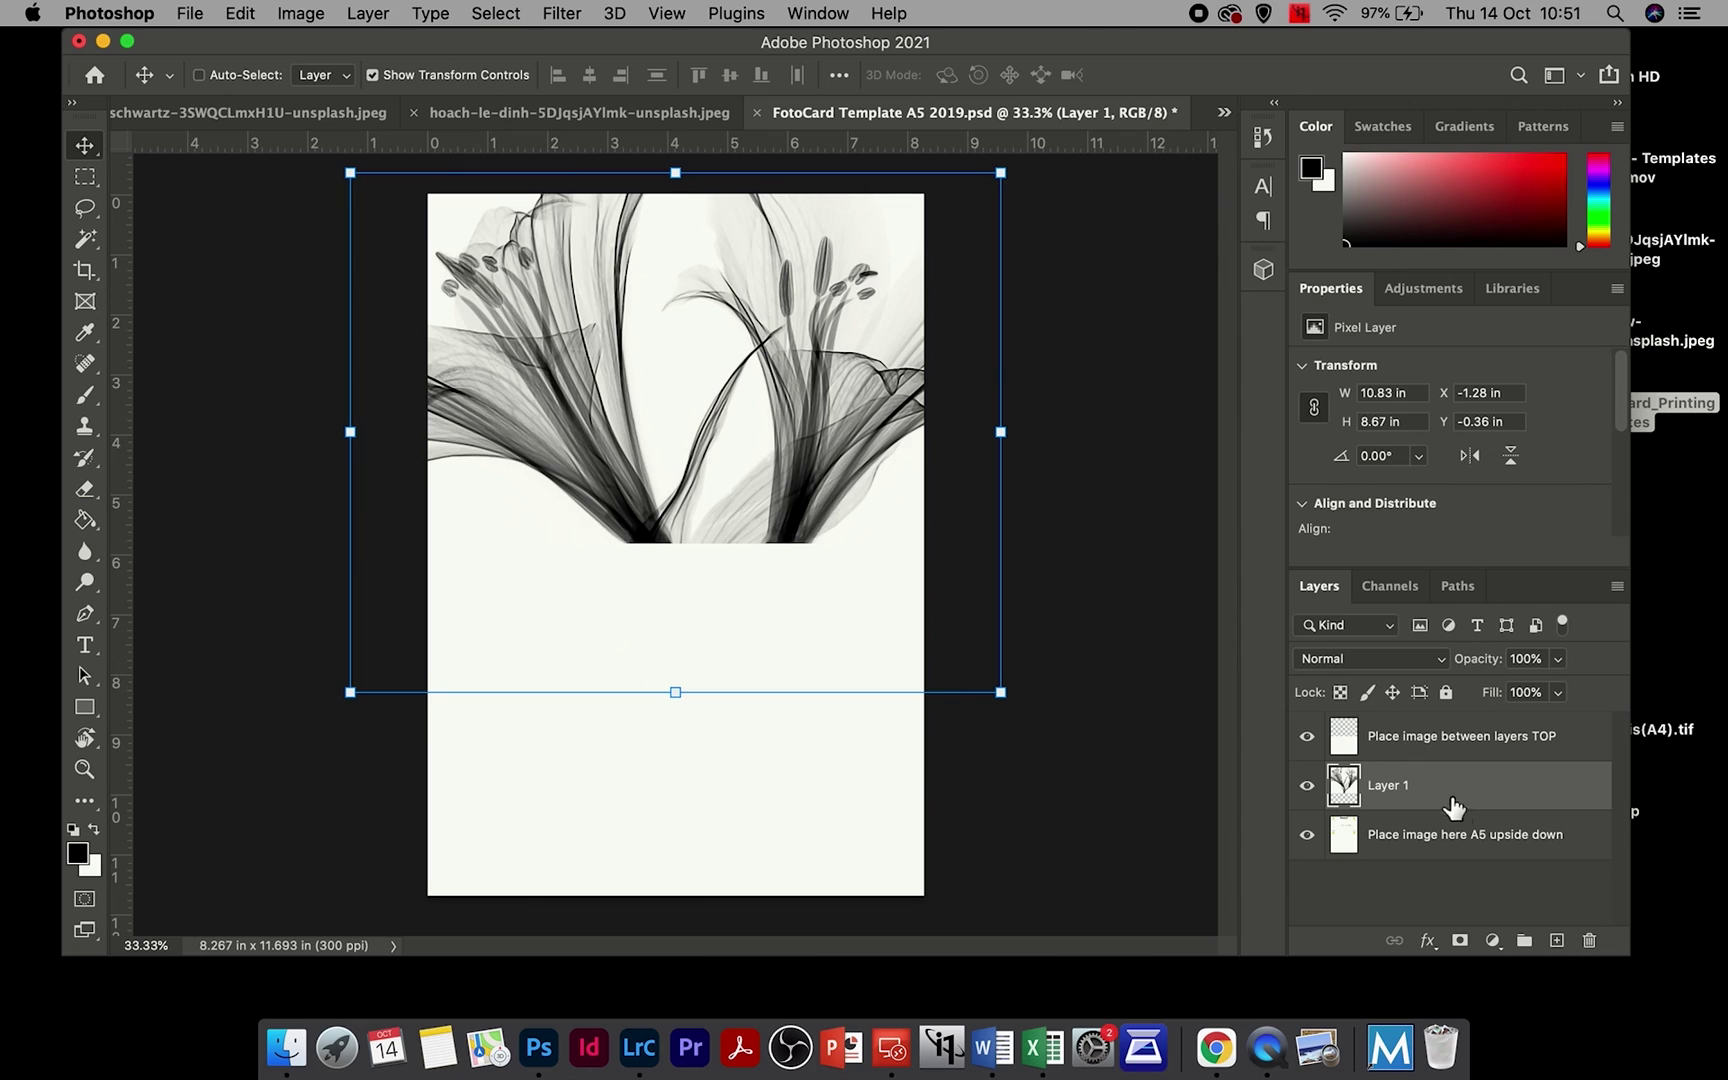
{"action": "left_click", "coordinate": [1430, 748]}
{"action": "left_click", "coordinate": [1450, 832]}
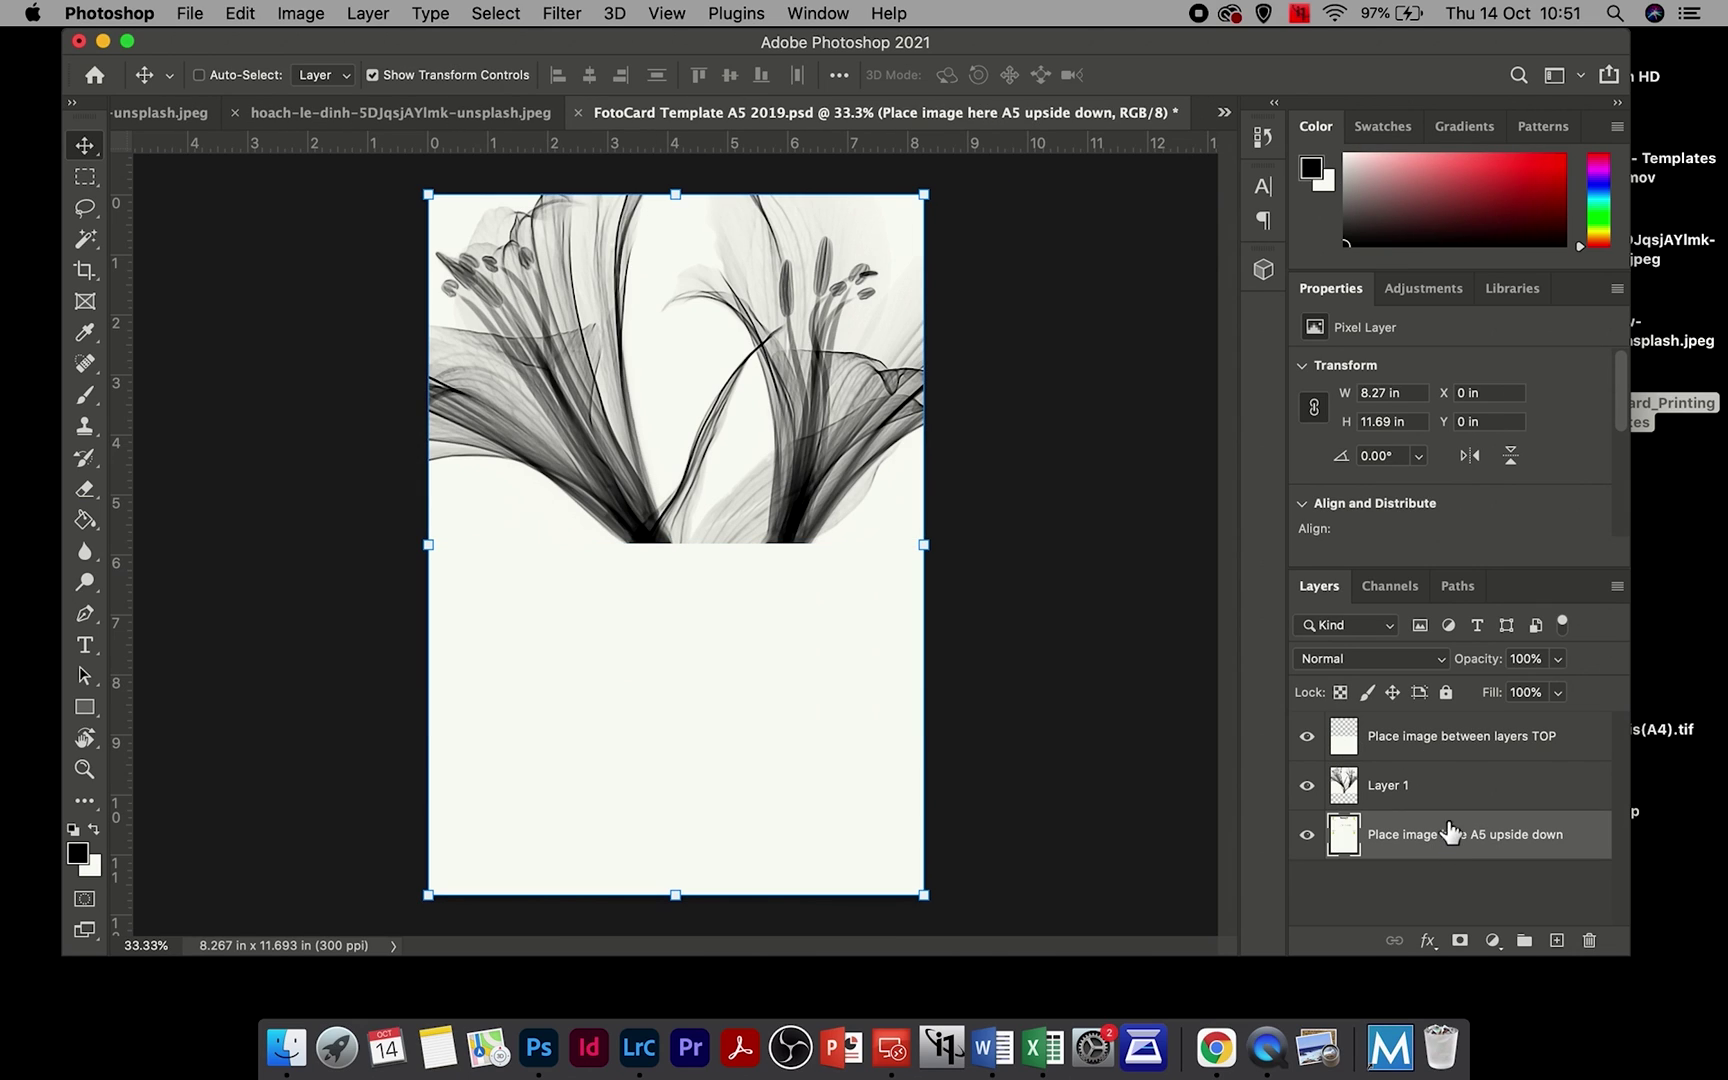
{"action": "left_click", "coordinate": [1432, 746]}
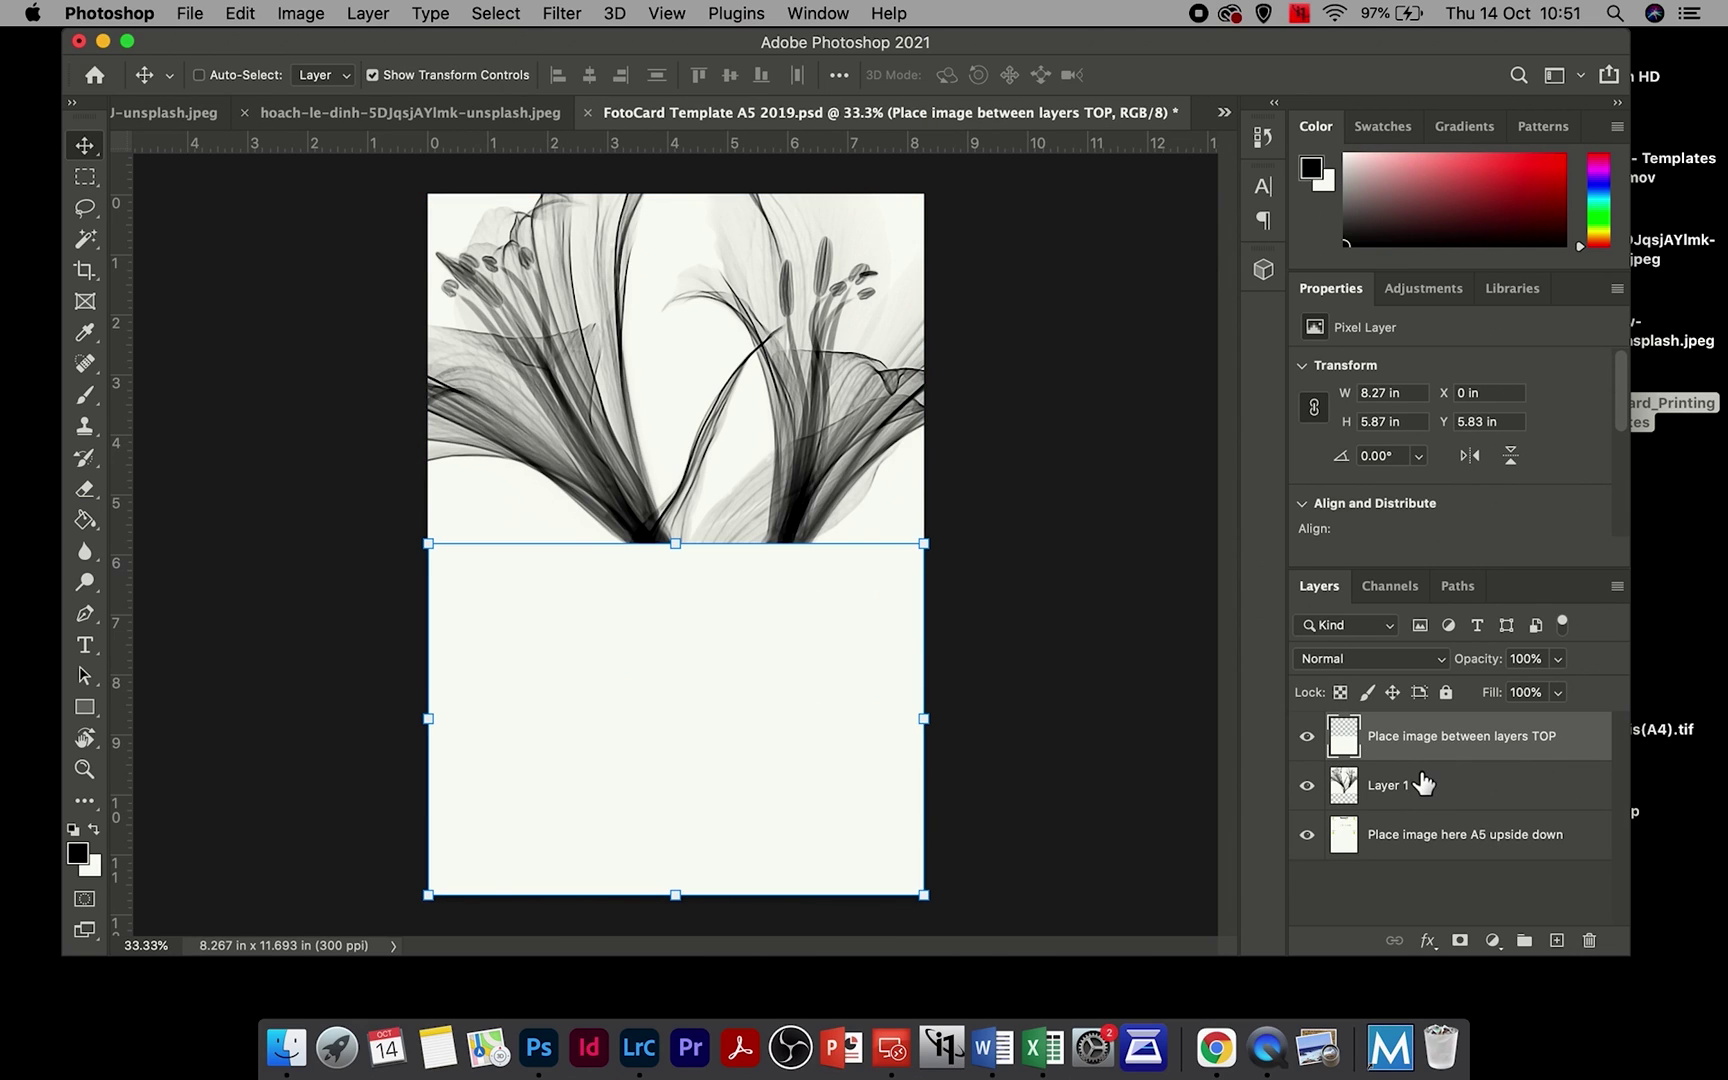
{"action": "left_click", "coordinate": [1423, 785]}
Step: Scale the lily down to about 78.5% and centre it on the card
{"action": "left_click_drag", "start_coordinate": [733, 414], "coordinate": [740, 358]}
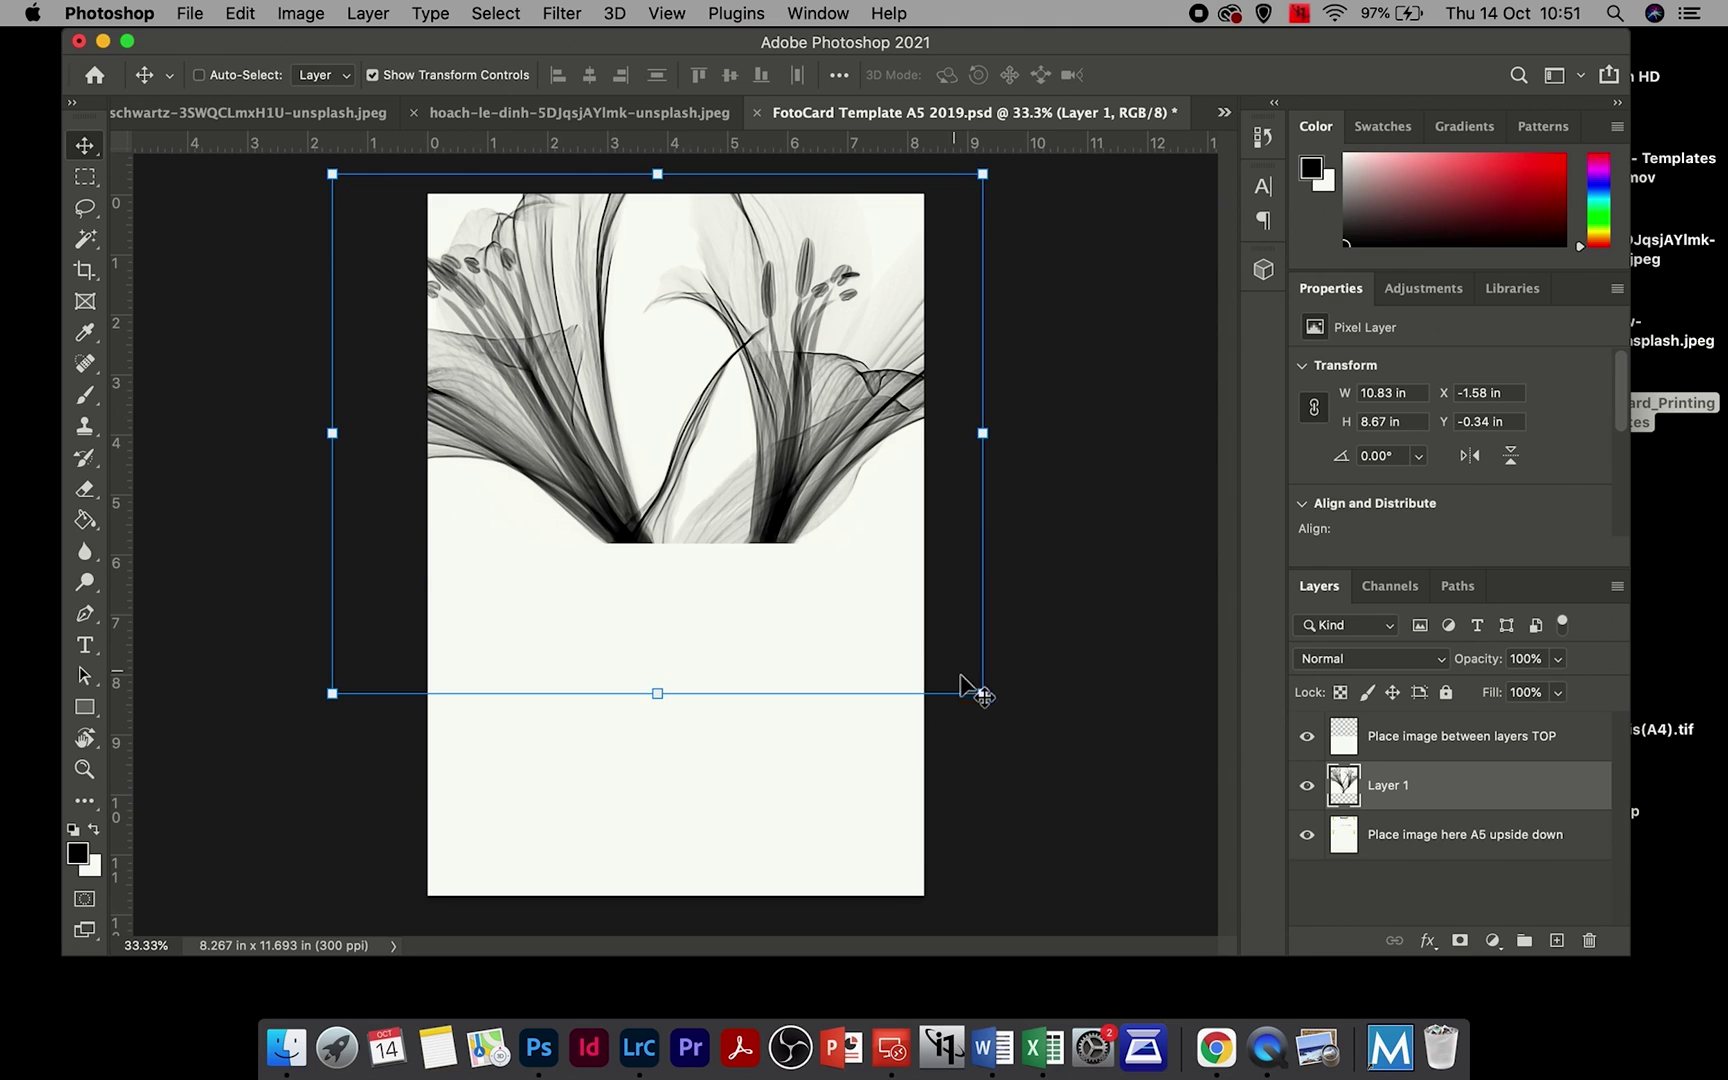
{"action": "left_click_drag", "start_coordinate": [980, 692], "coordinate": [940, 658]}
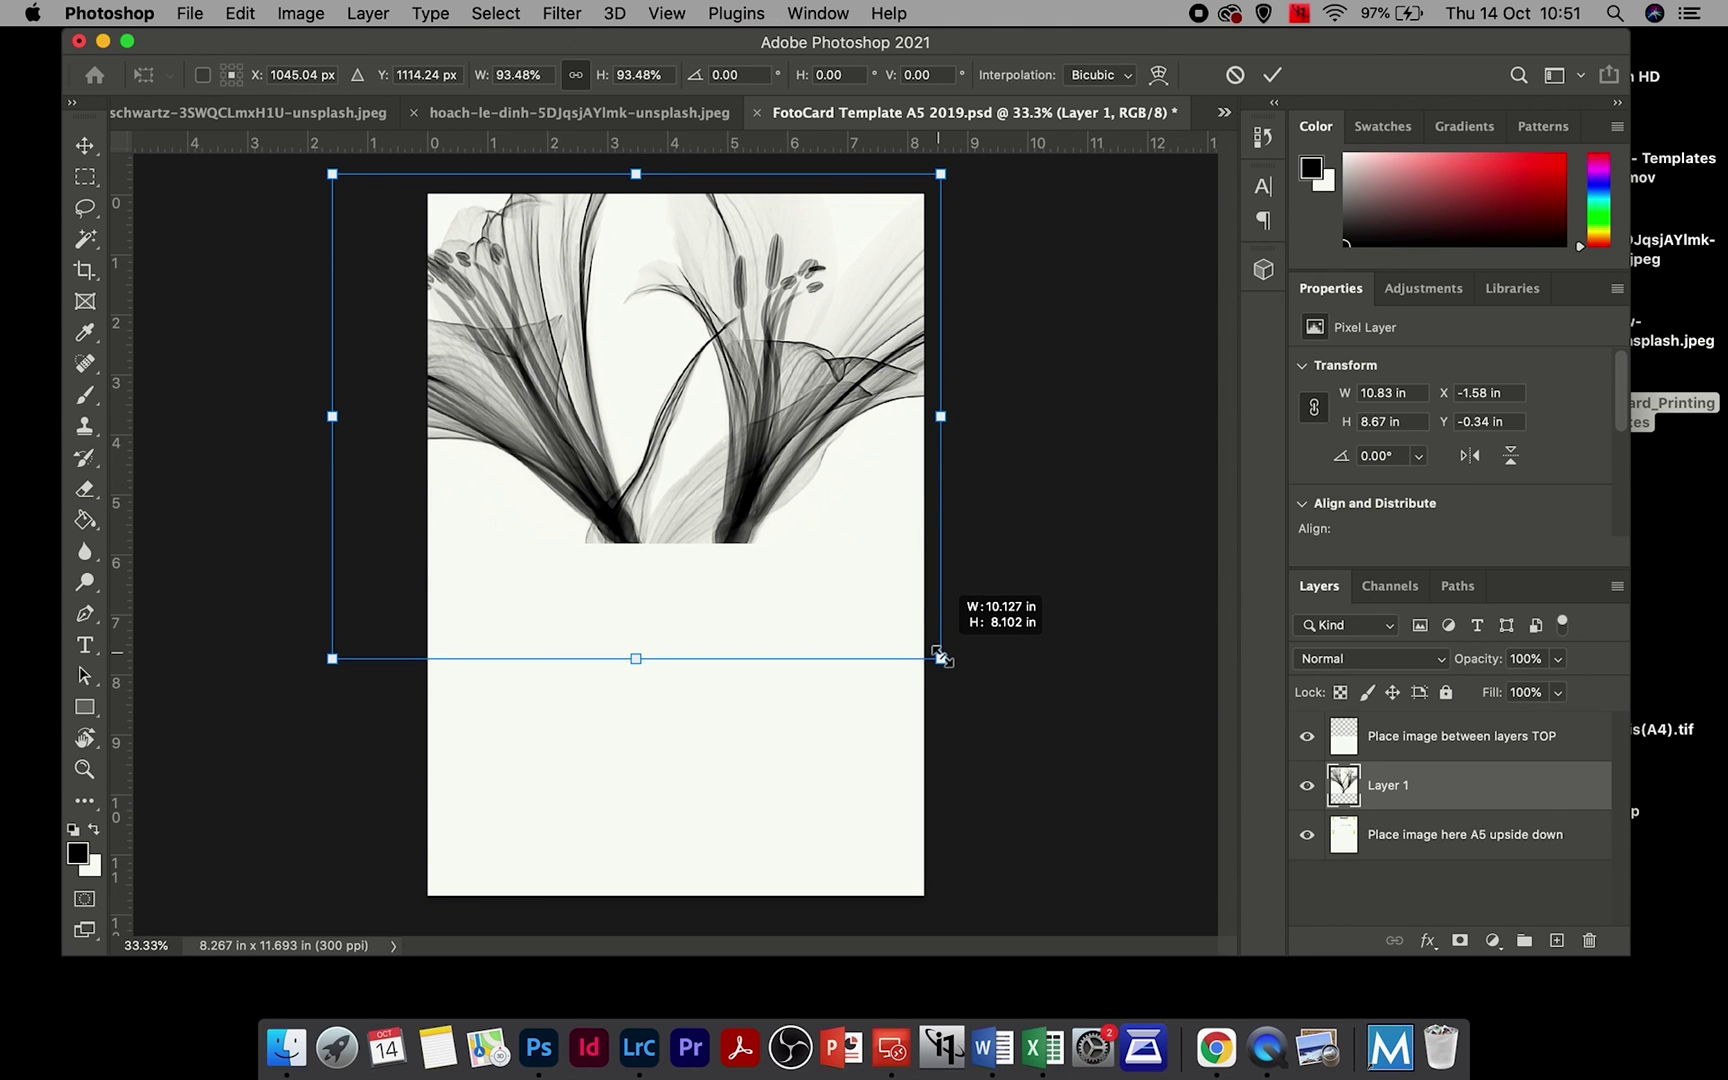
{"action": "left_click_drag", "start_coordinate": [334, 672], "coordinate": [425, 579]}
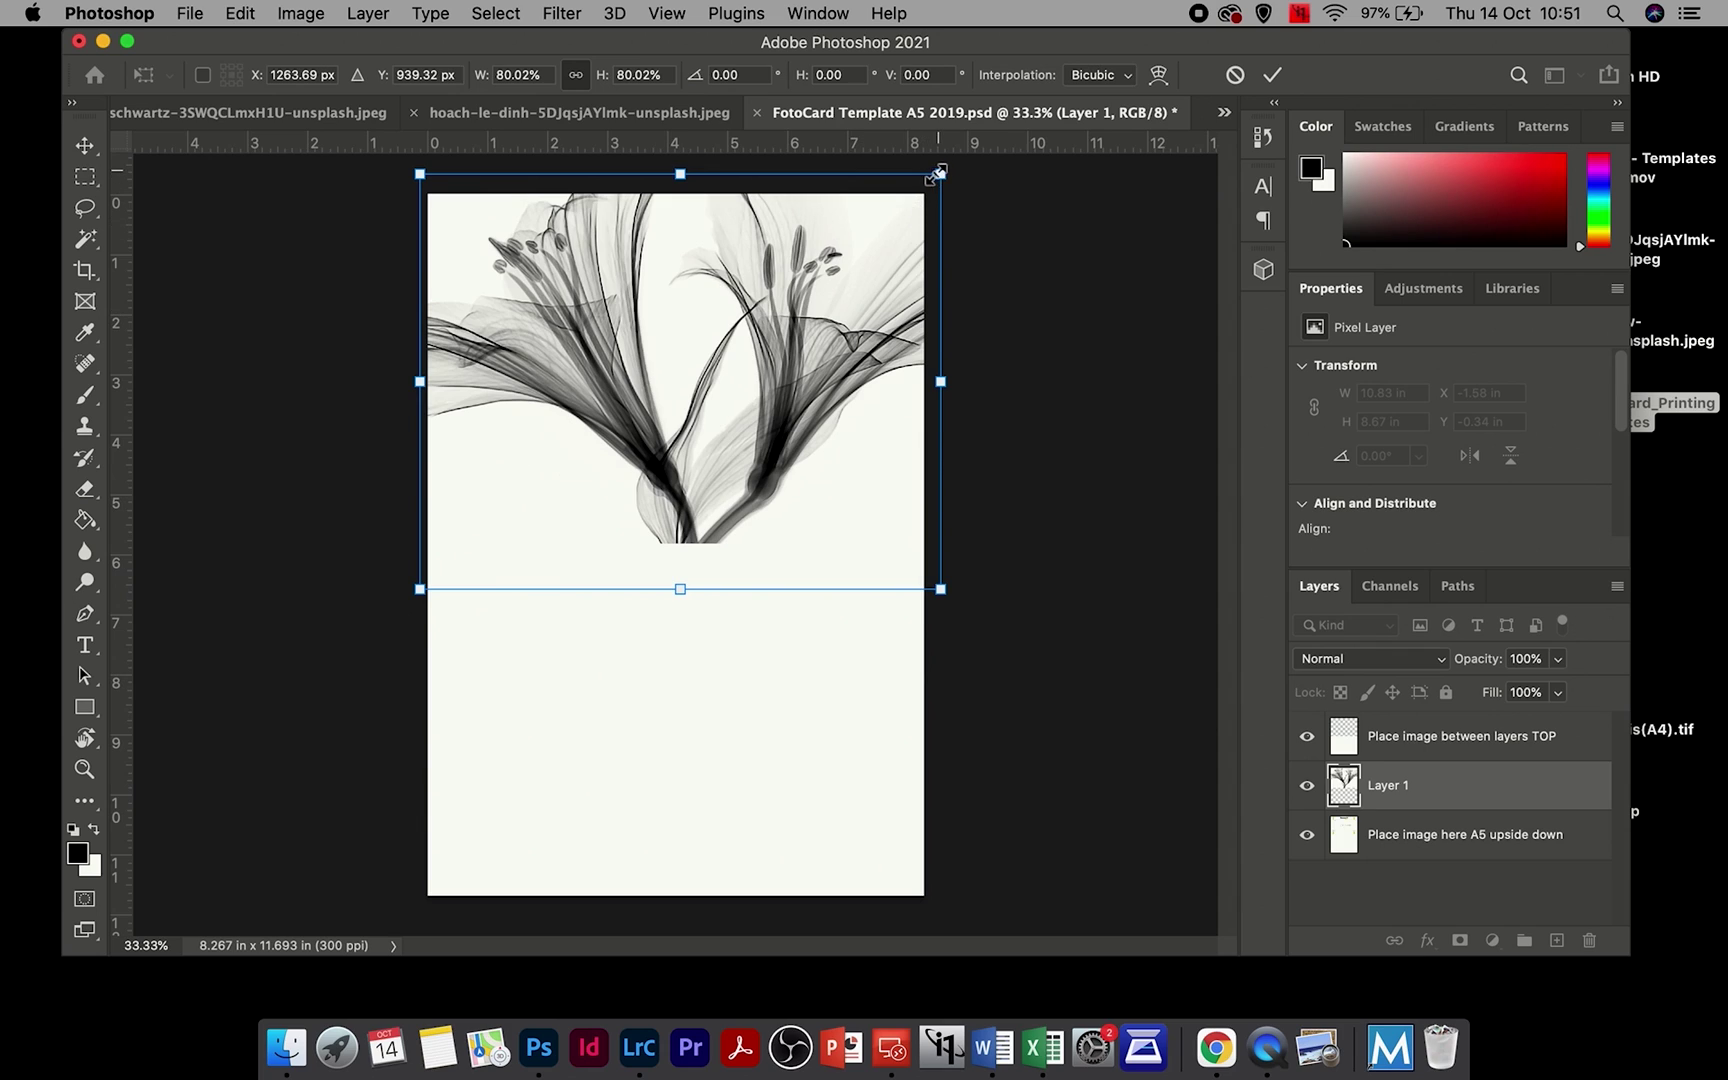
{"action": "left_click_drag", "start_coordinate": [938, 174], "coordinate": [931, 179]}
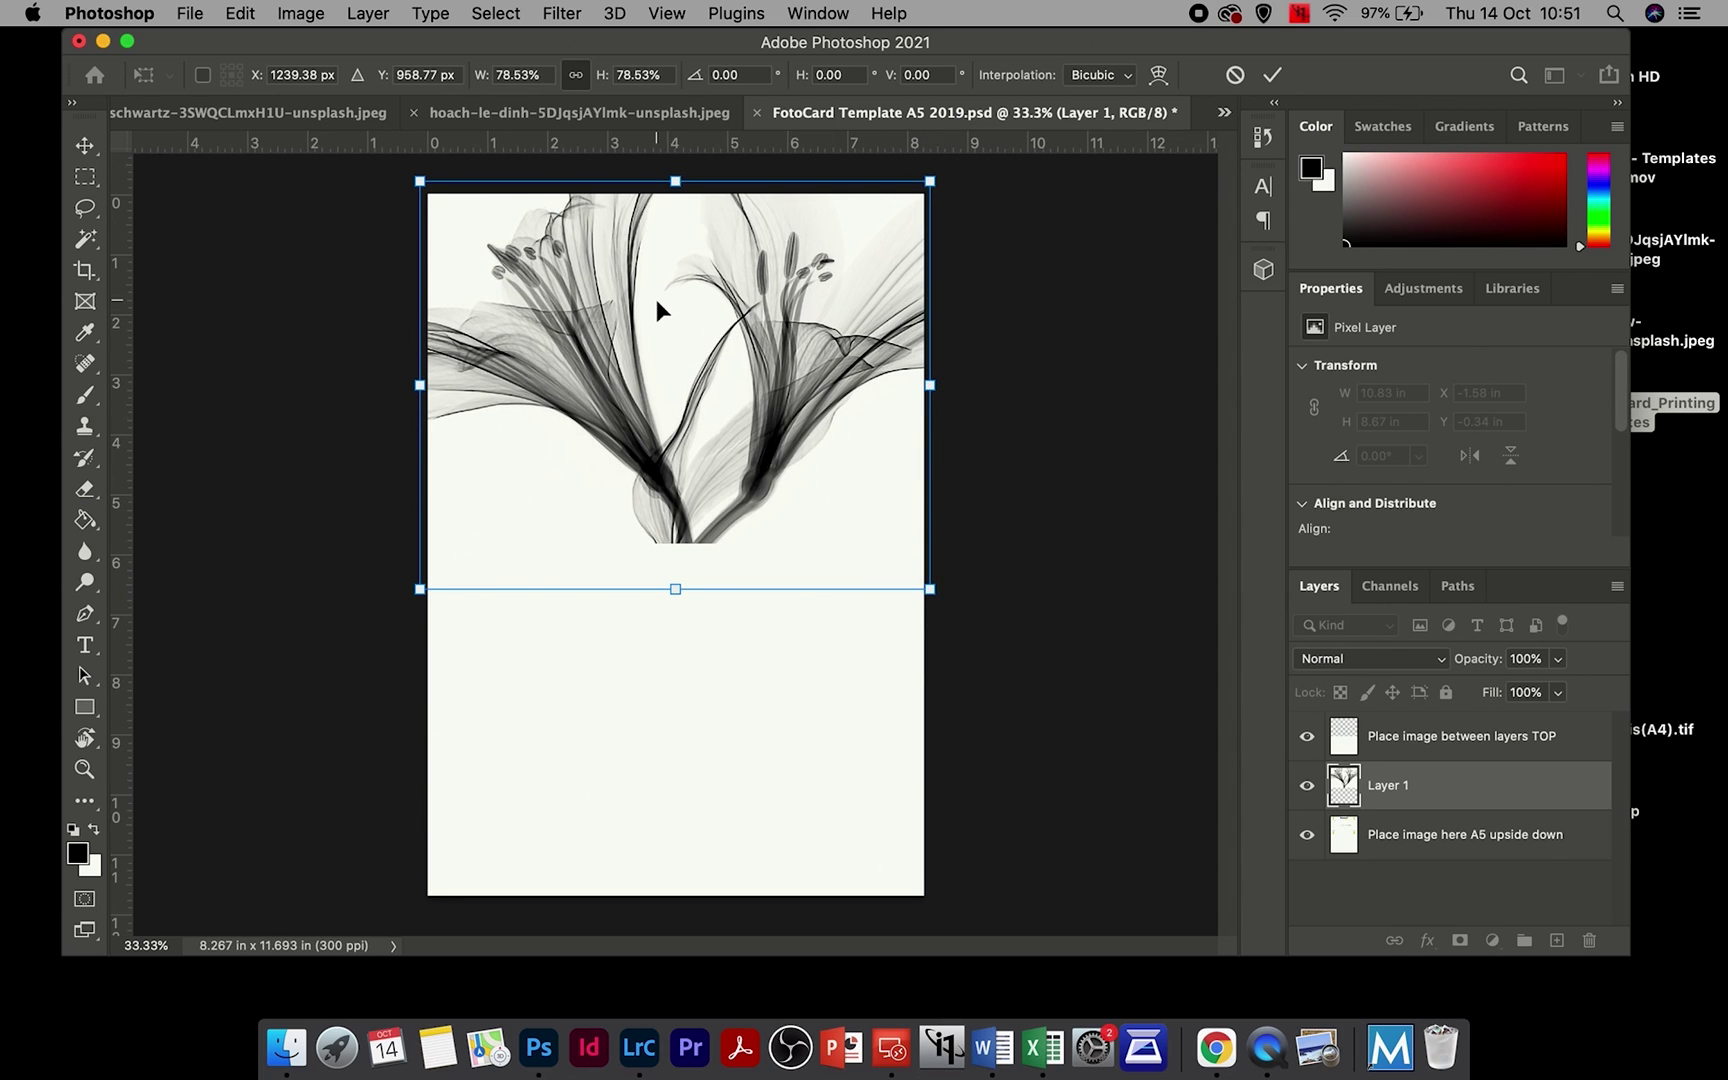
{"action": "left_click_drag", "start_coordinate": [656, 298], "coordinate": [655, 303]}
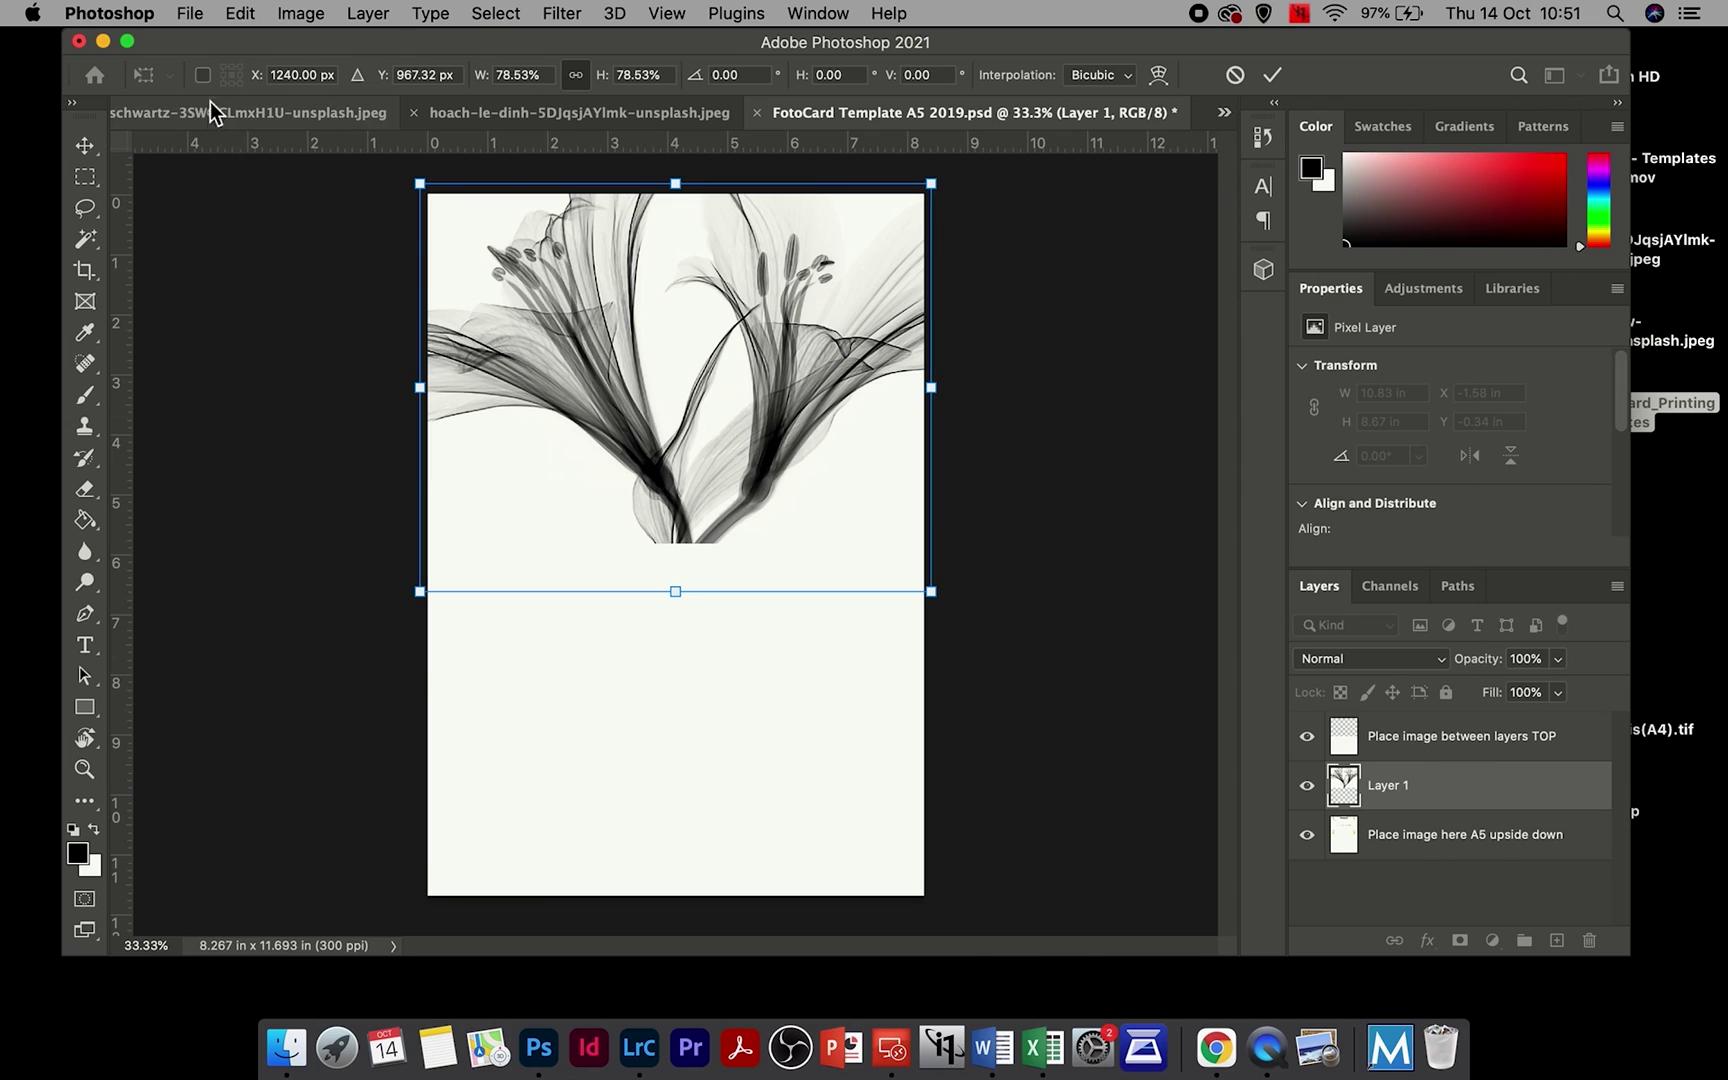
Step: Rotate the lily 180°, commit it at 8.51 × 6.81 in, and fit it into the top half
{"action": "left_click", "coordinate": [238, 16]}
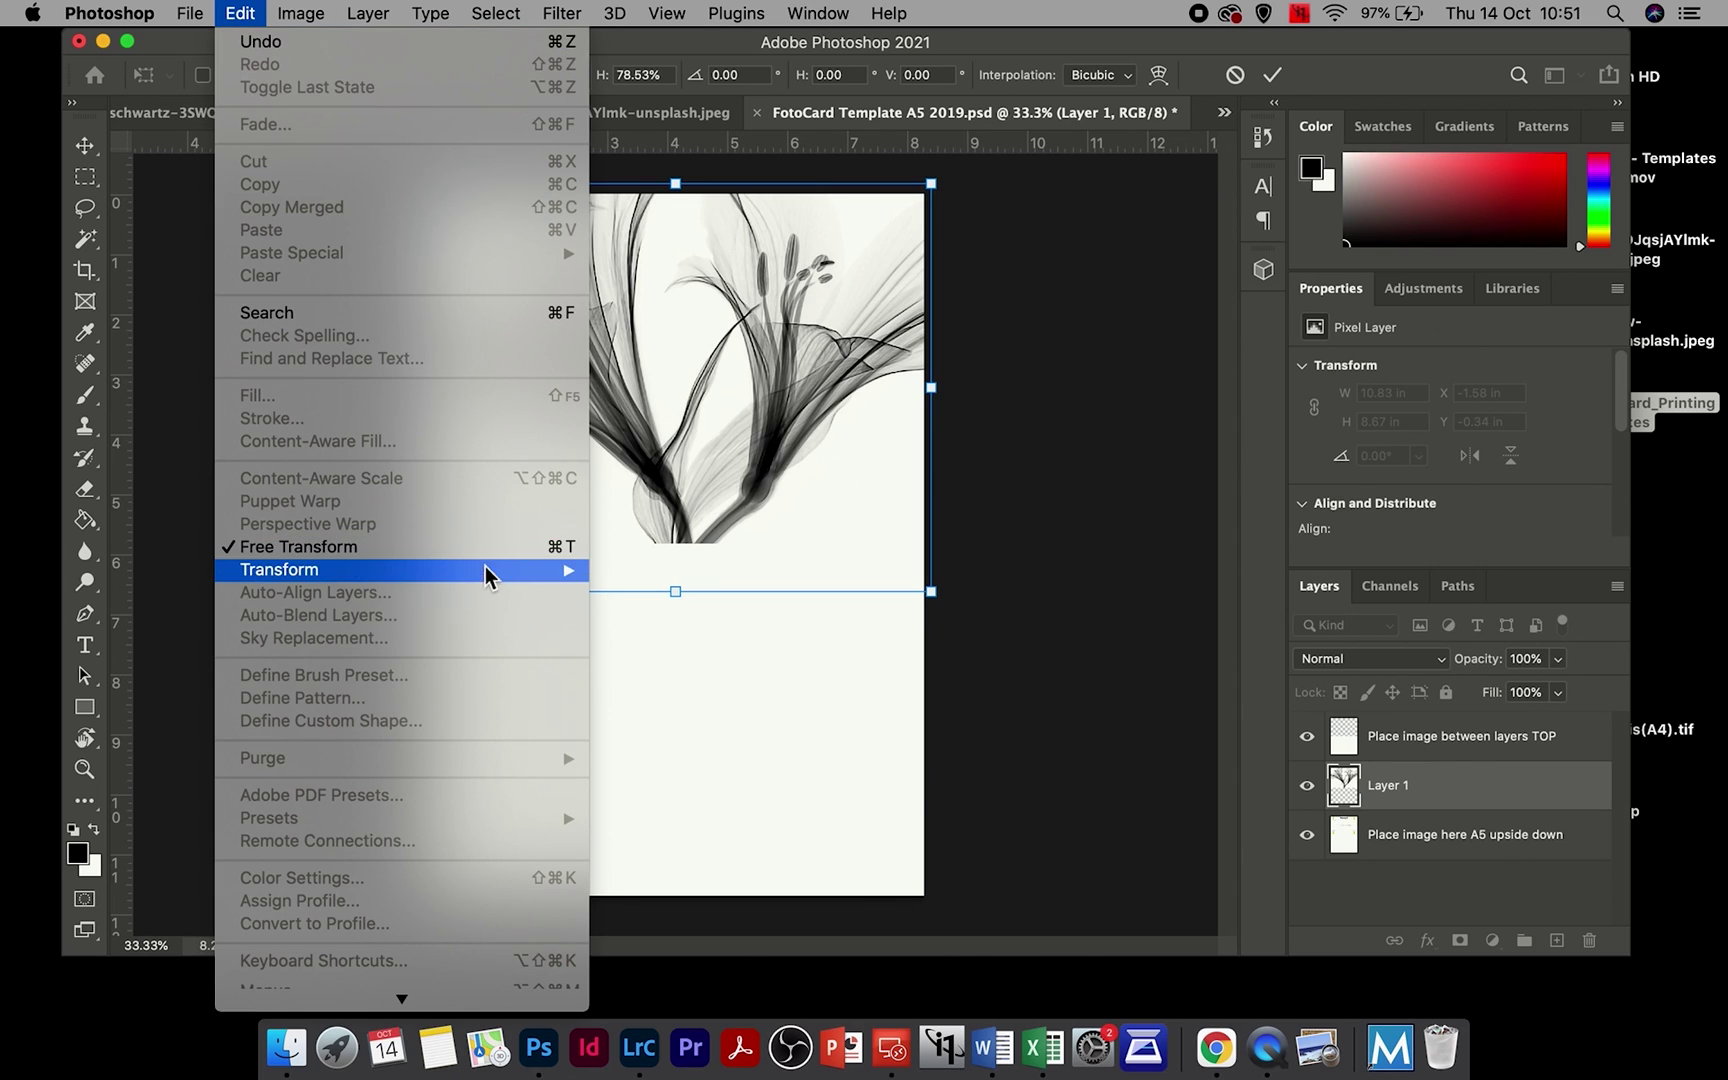
{"action": "mouse_move", "coordinate": [487, 570]}
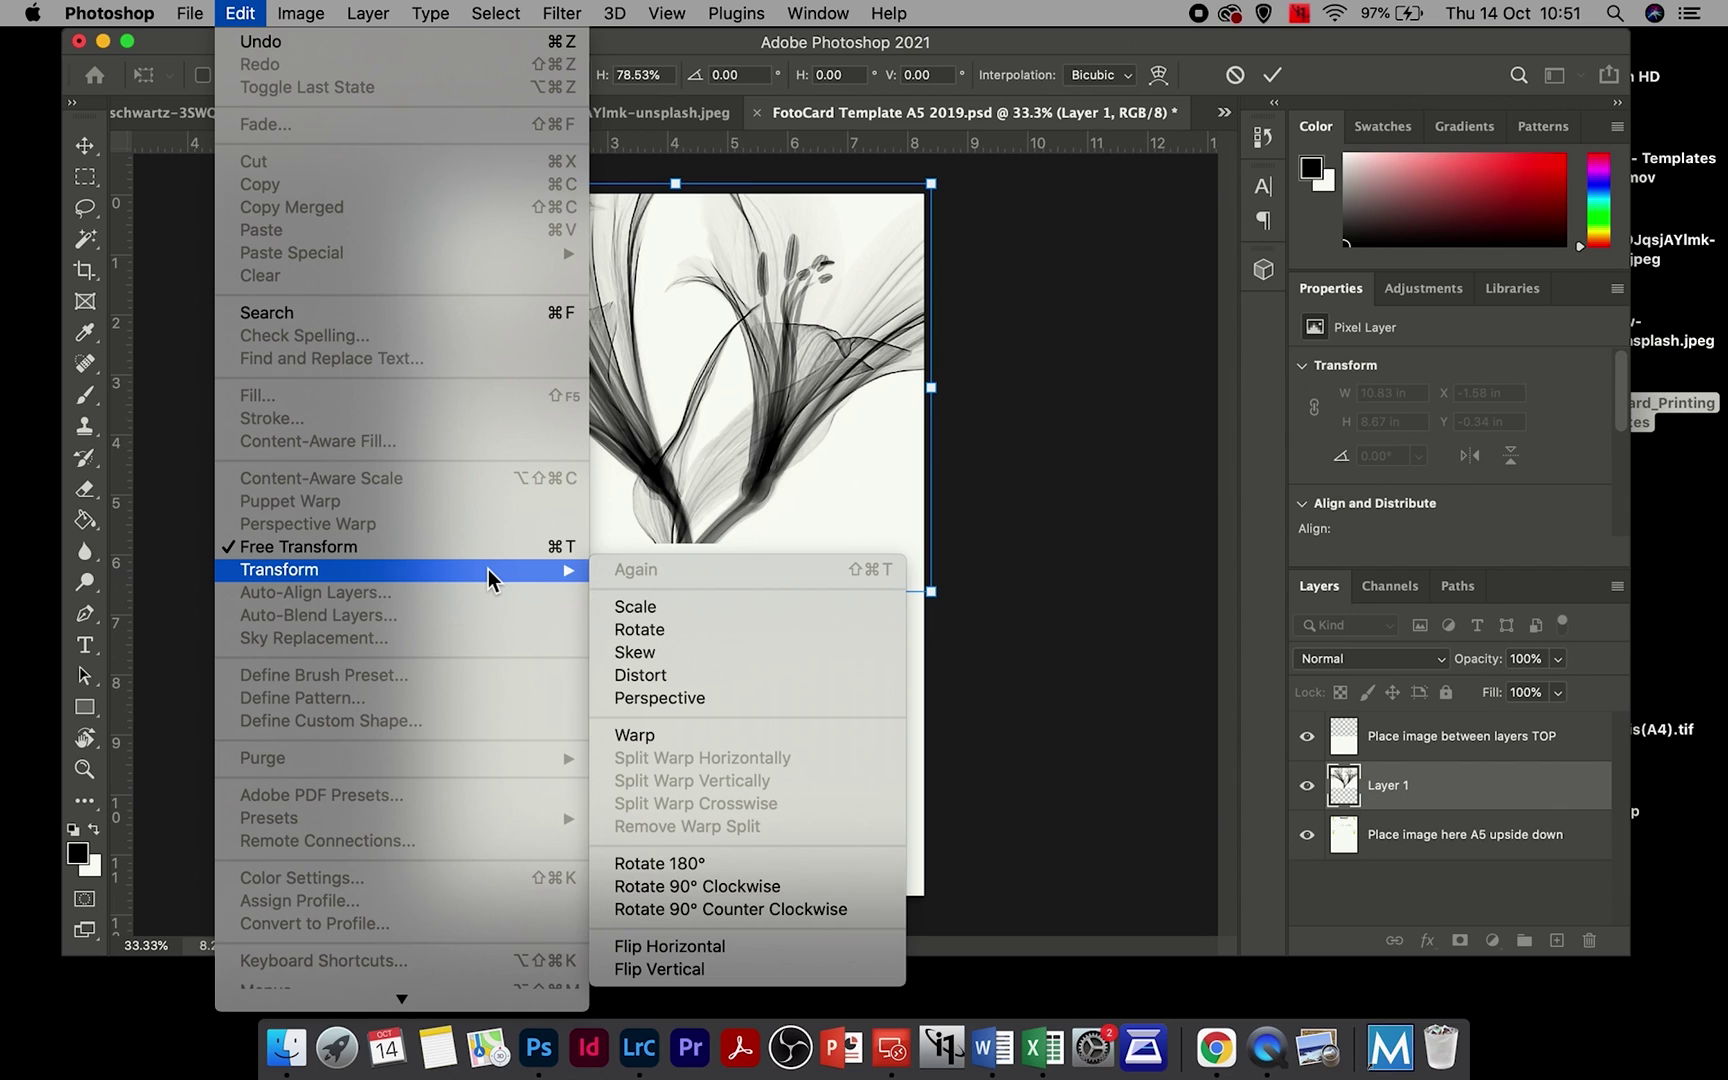
{"action": "left_click", "coordinate": [823, 866]}
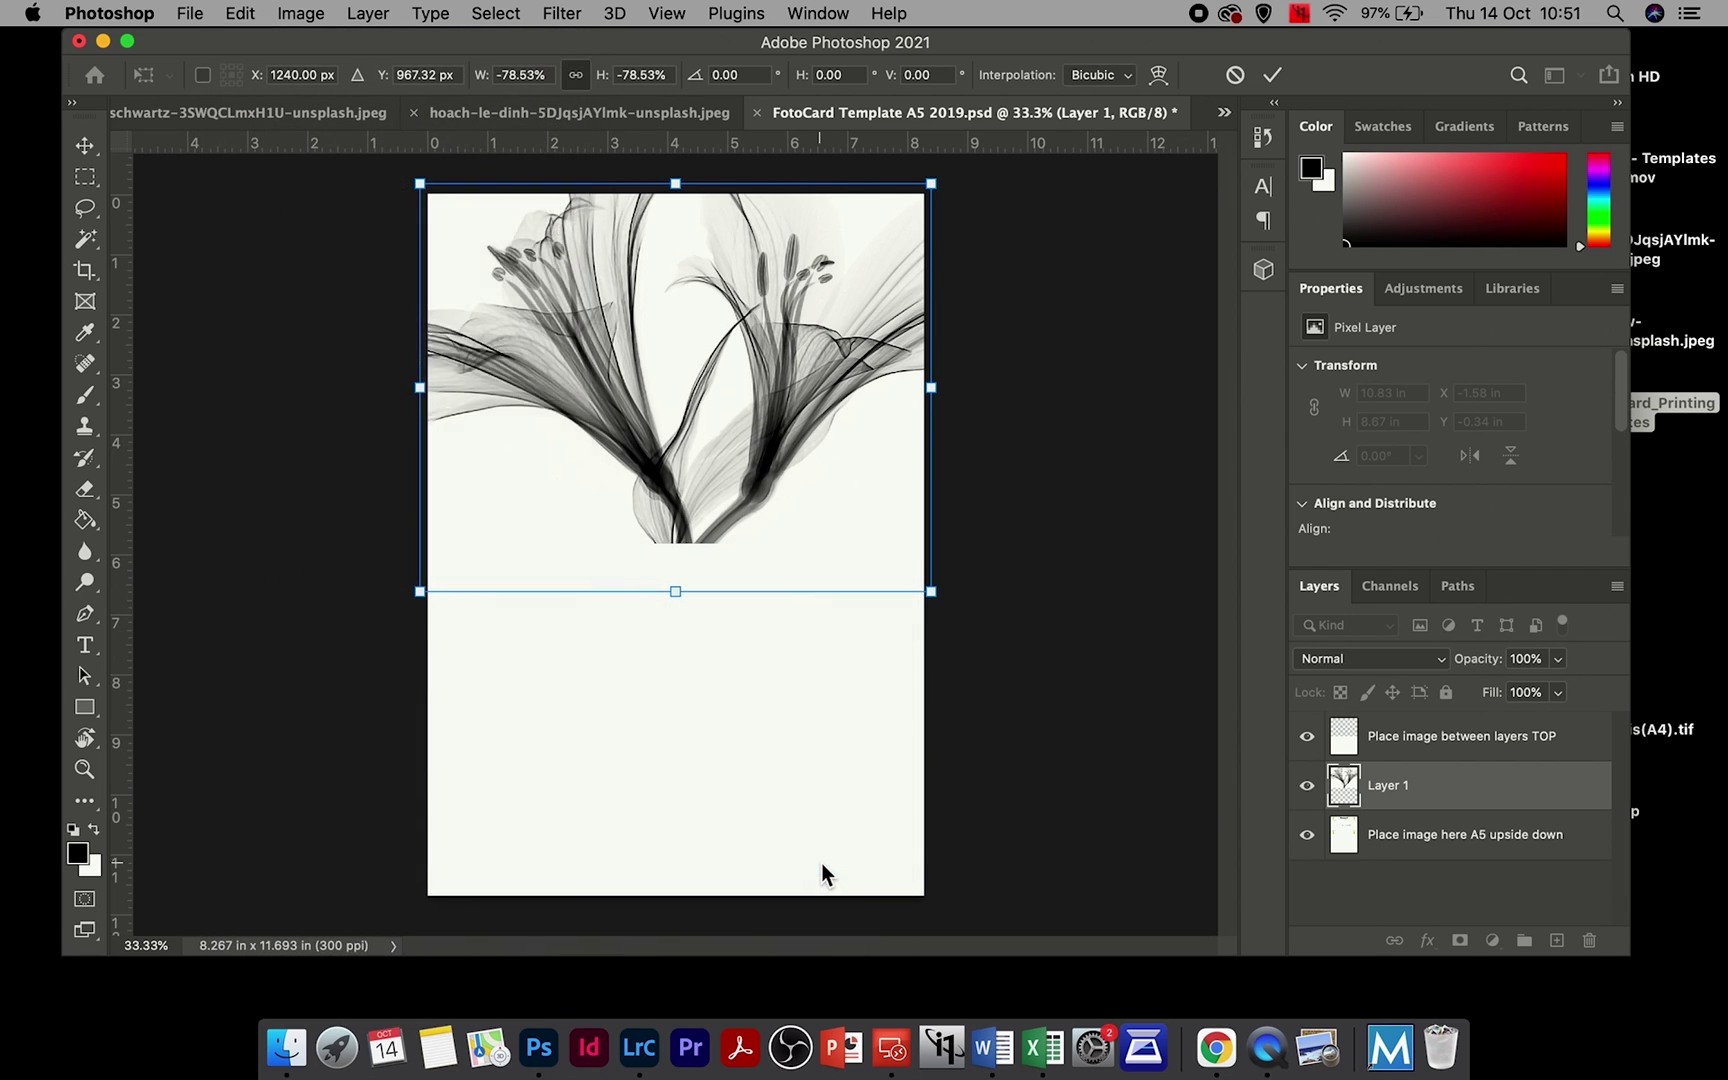
{"action": "key", "text": "Return"}
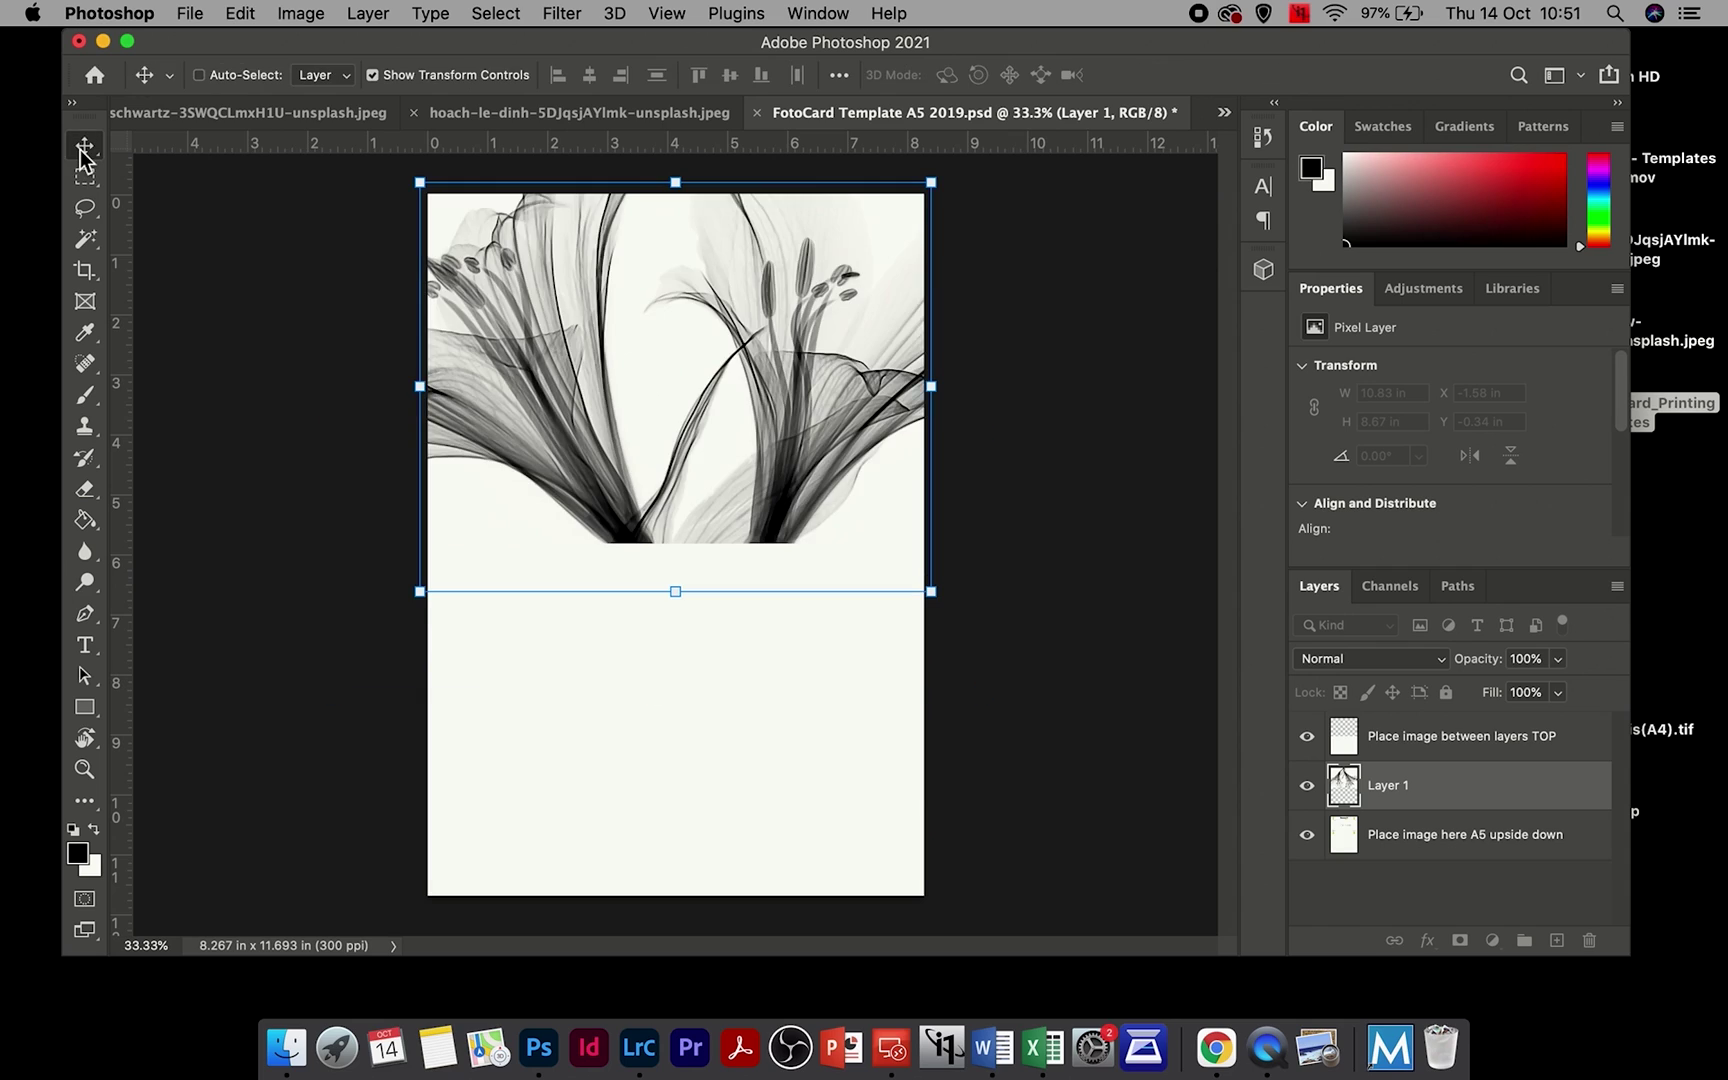
{"action": "left_click_drag", "start_coordinate": [609, 432], "coordinate": [612, 376]}
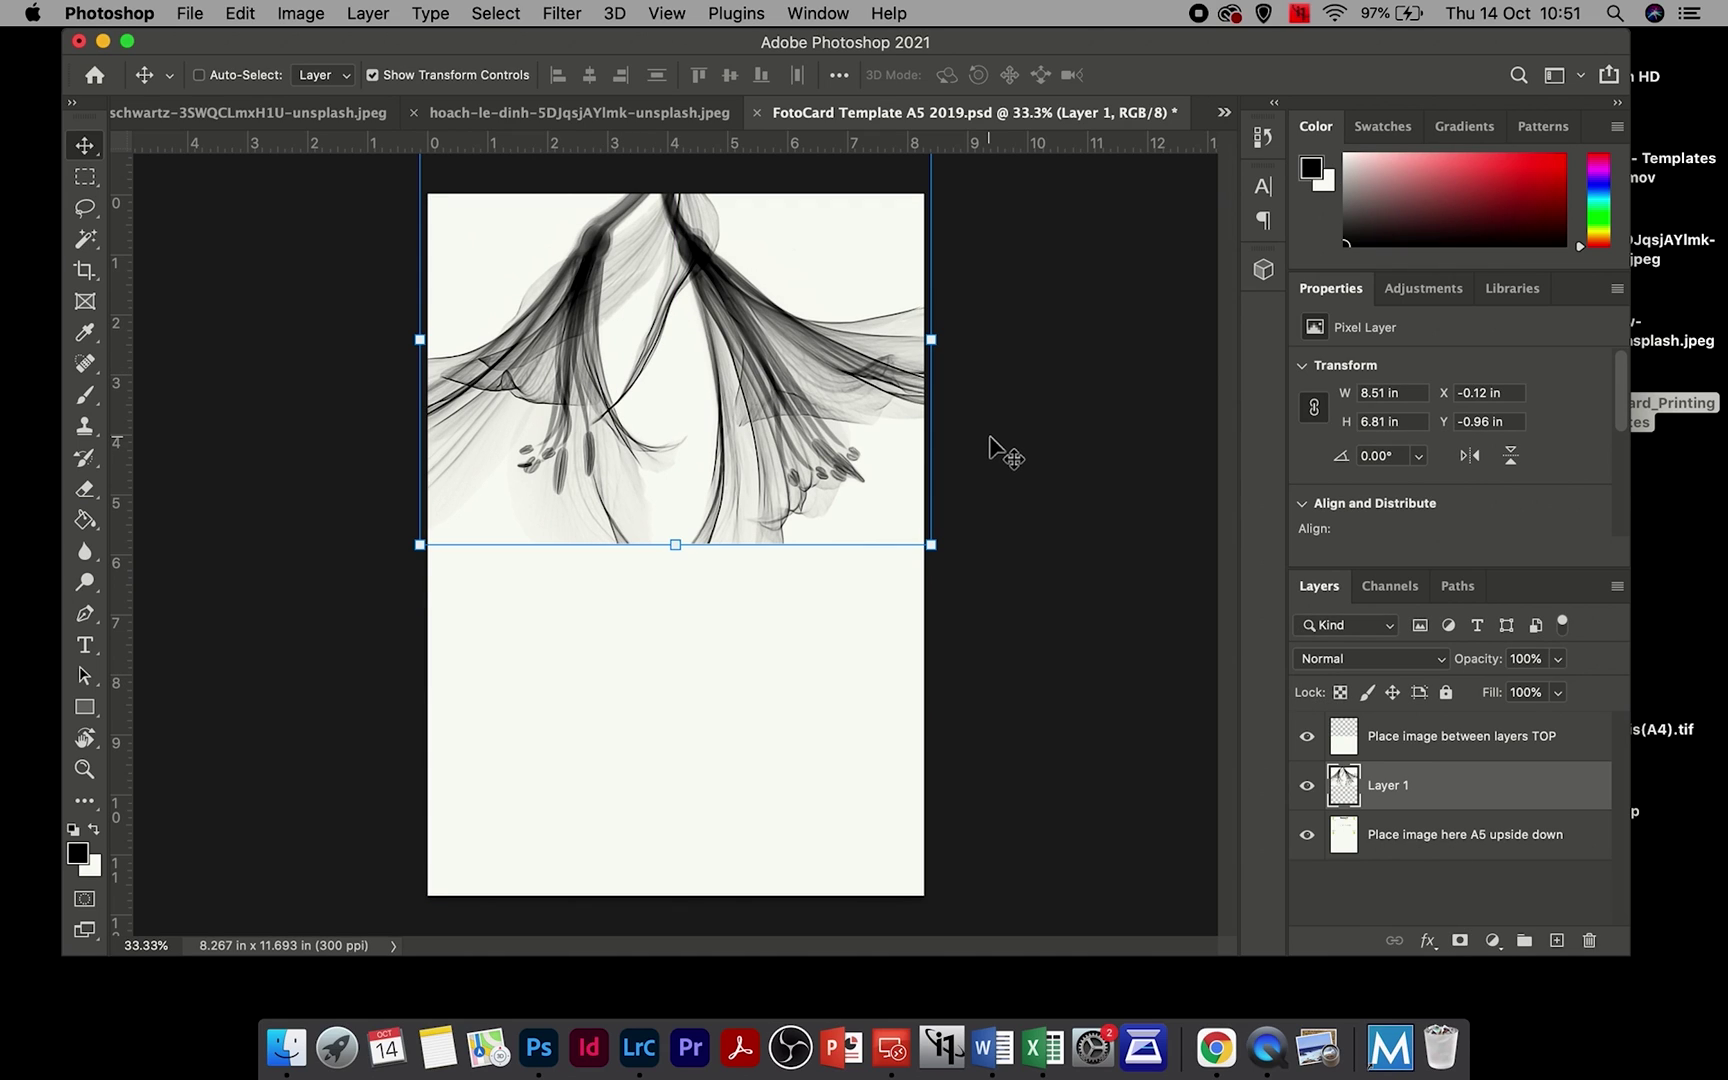
{"action": "left_click", "coordinate": [86, 177]}
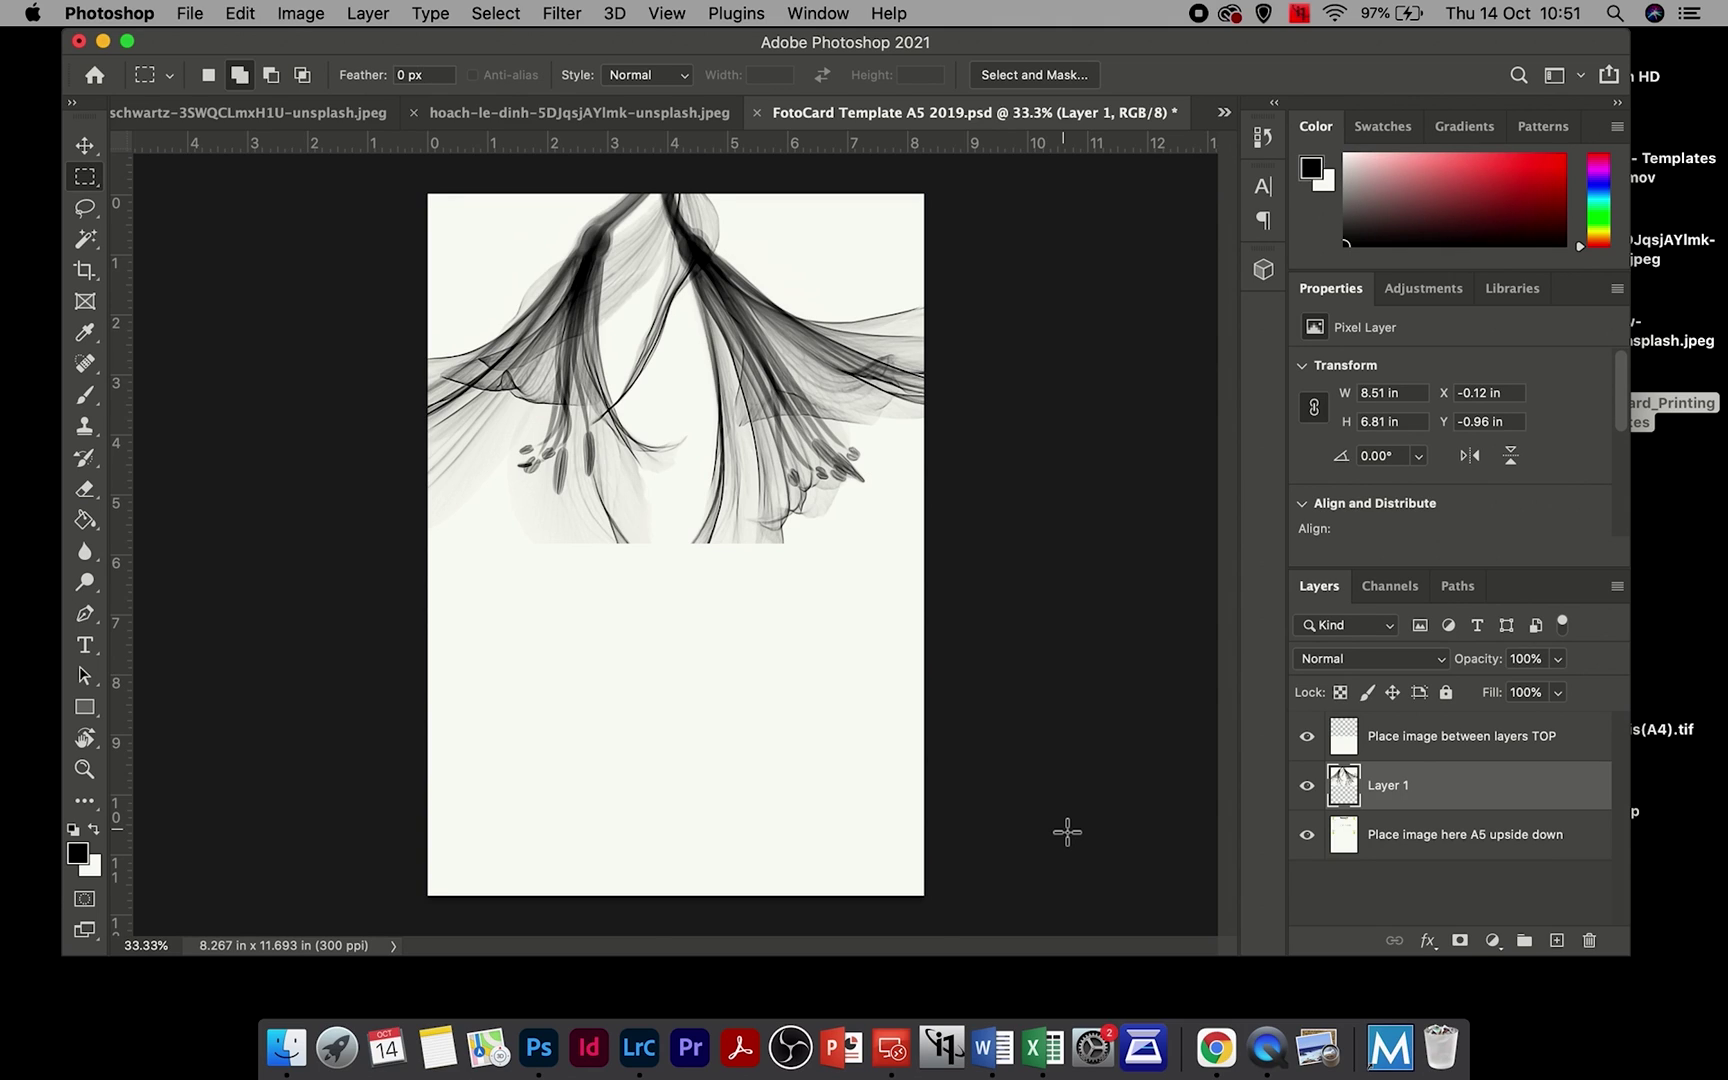
{"action": "left_click", "coordinate": [186, 13]}
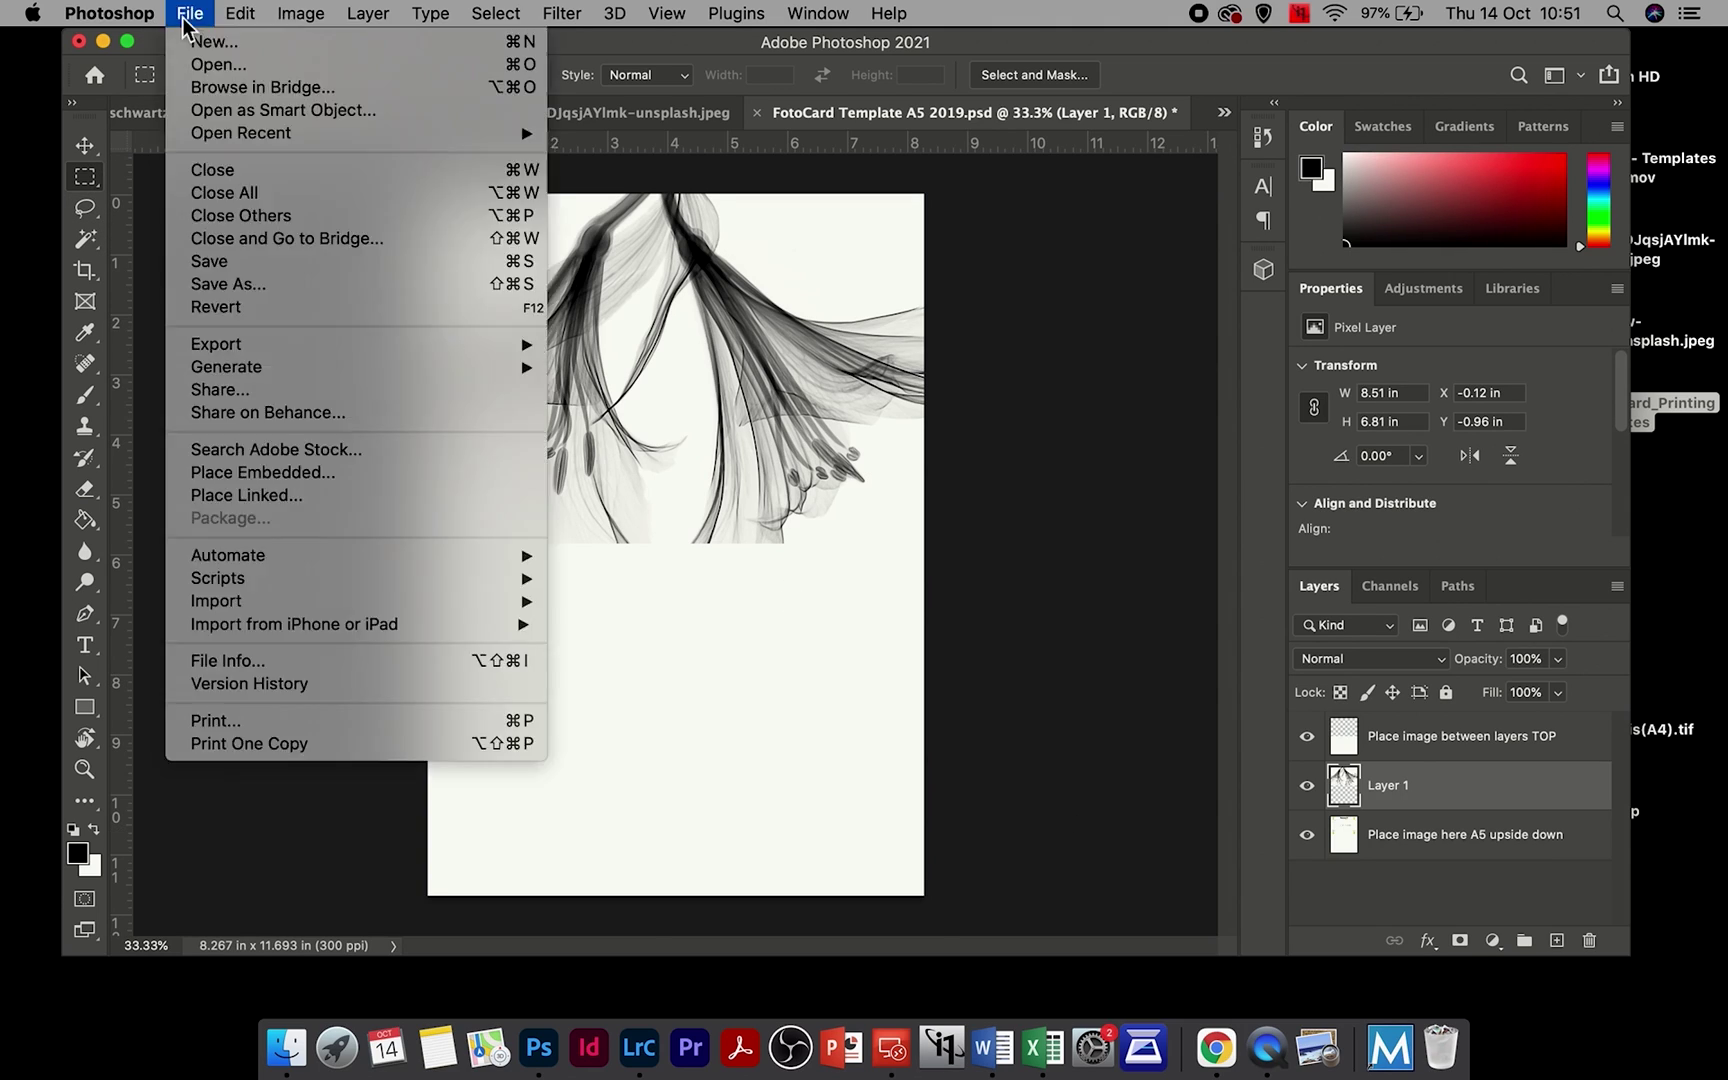
Step: Set the Canon PRO-1000 print paper size to A4 Borderless and save the printer options
{"action": "left_click", "coordinate": [319, 729]}
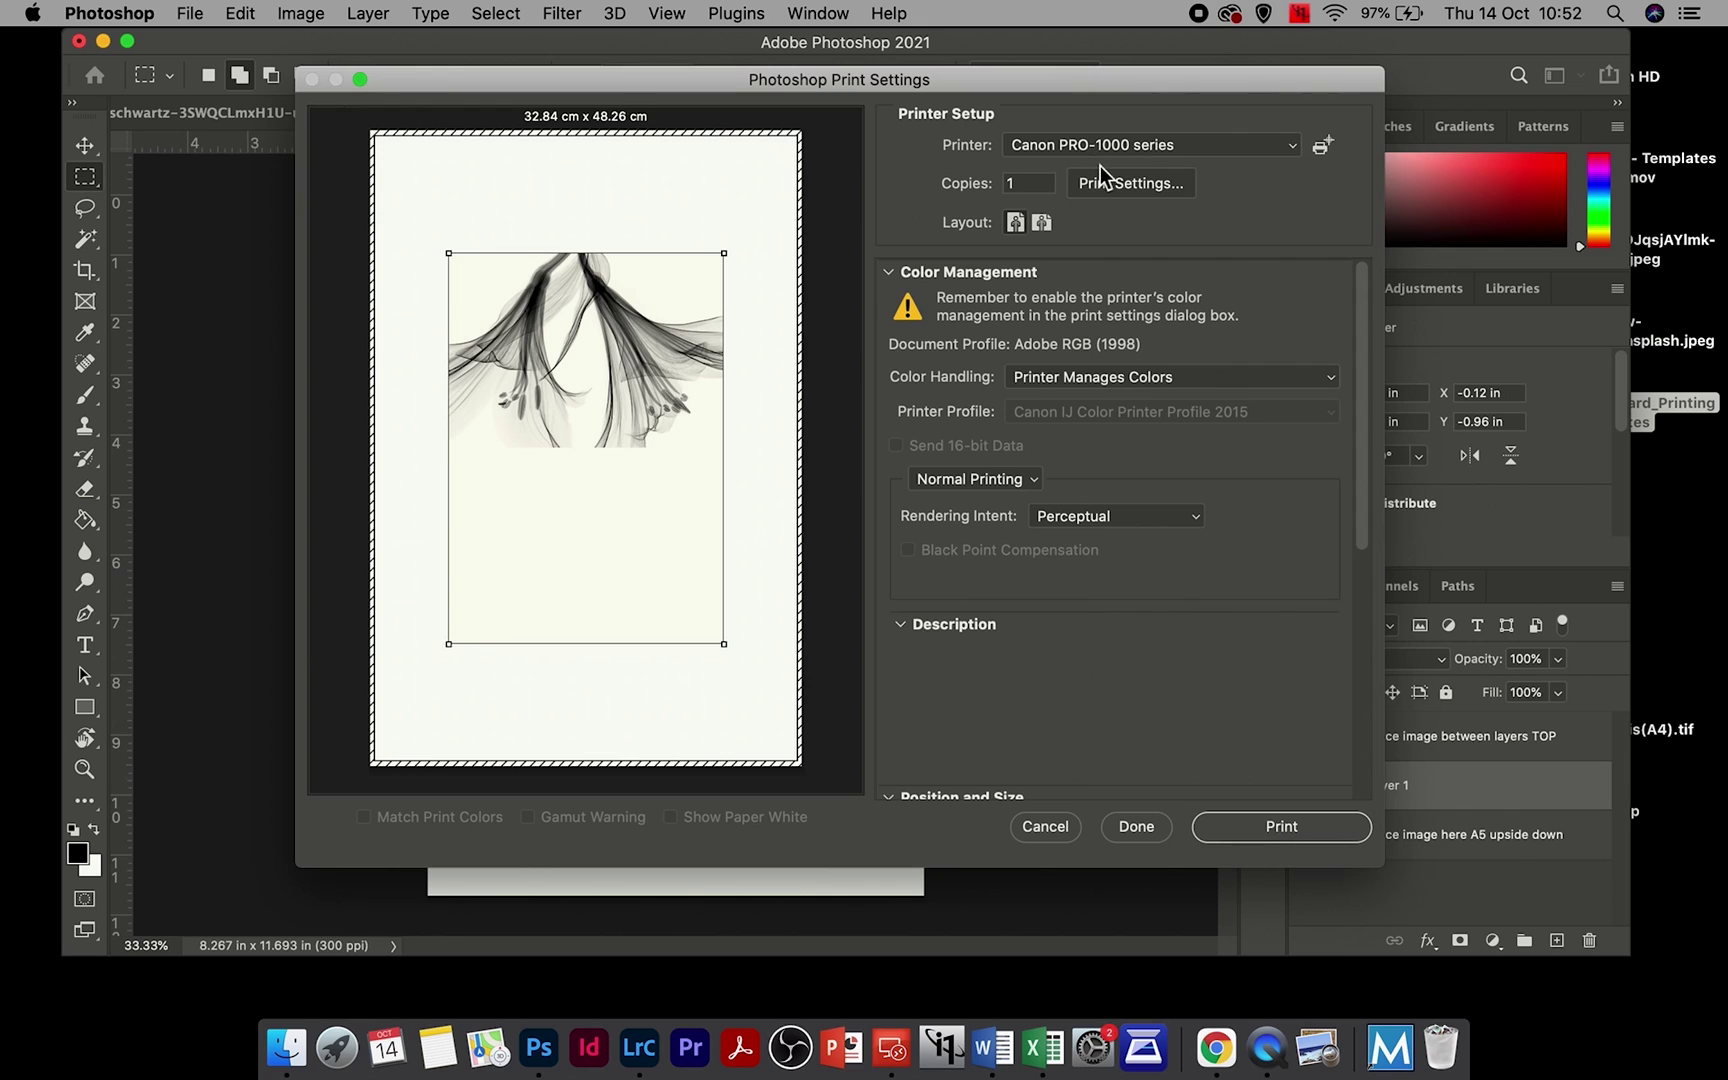
{"action": "left_click", "coordinate": [1108, 183]}
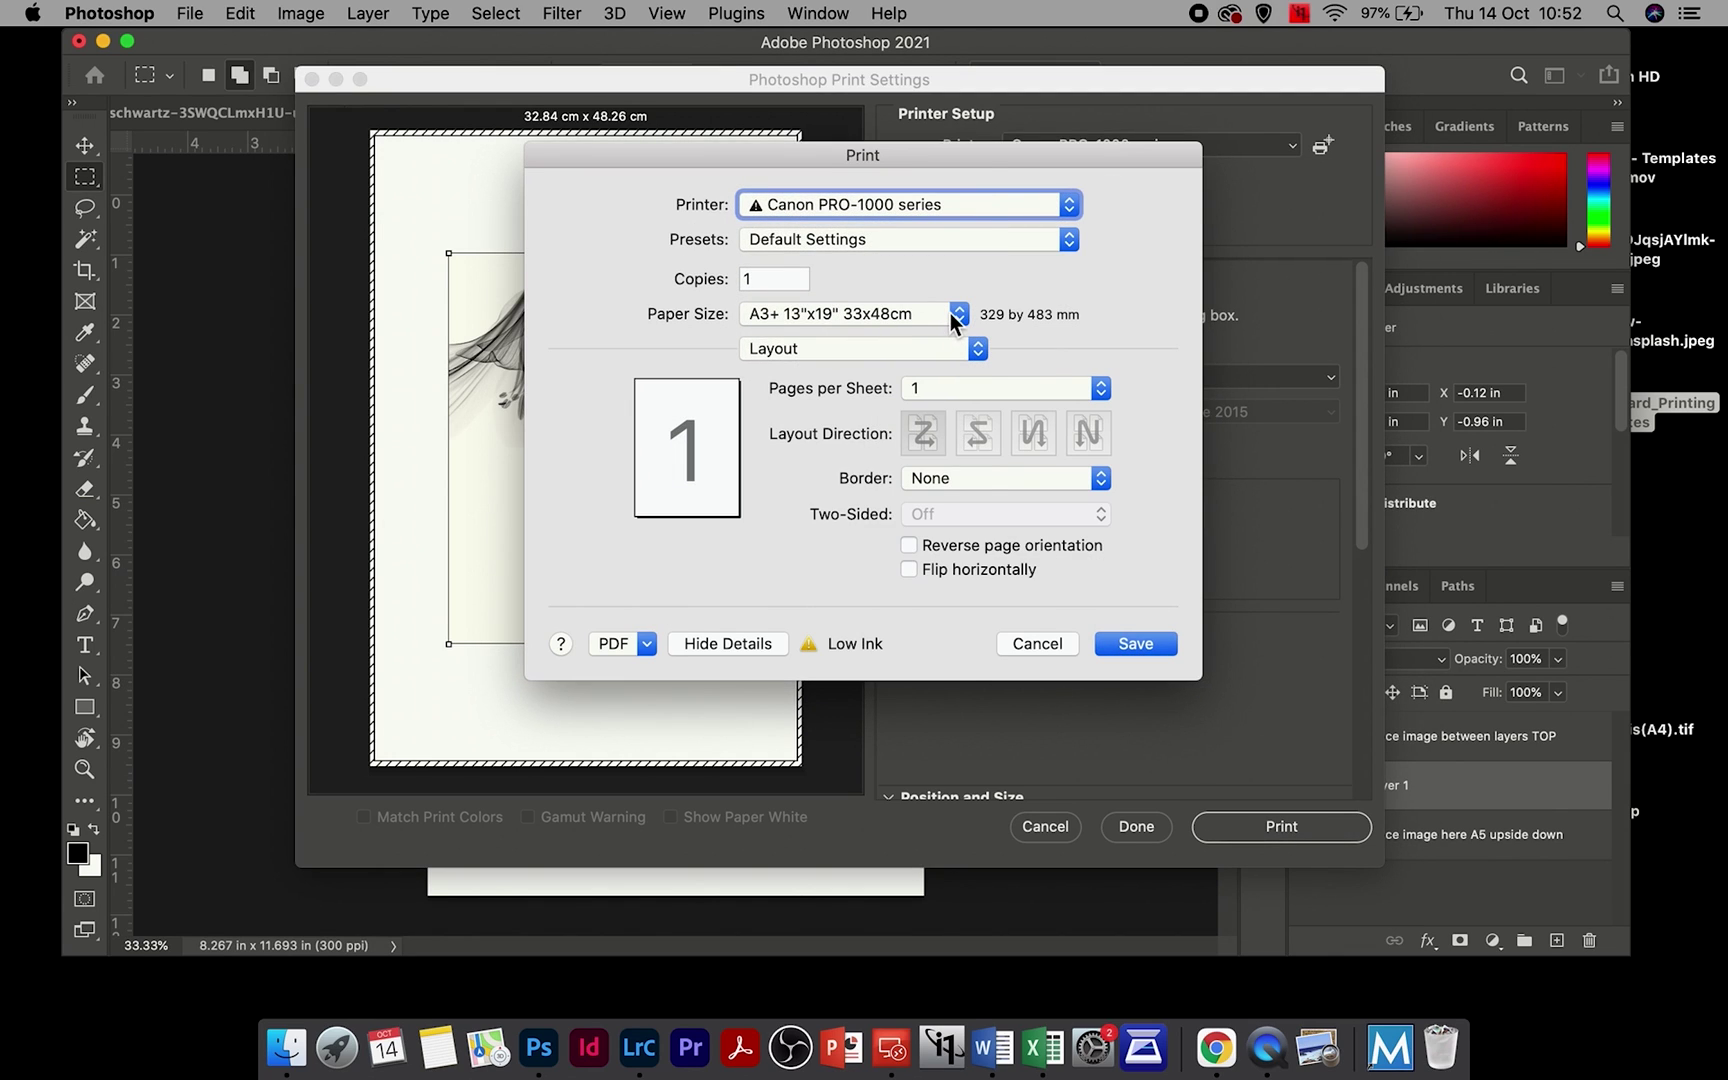
{"action": "left_click", "coordinate": [955, 316]}
{"action": "mouse_move", "coordinate": [948, 340]}
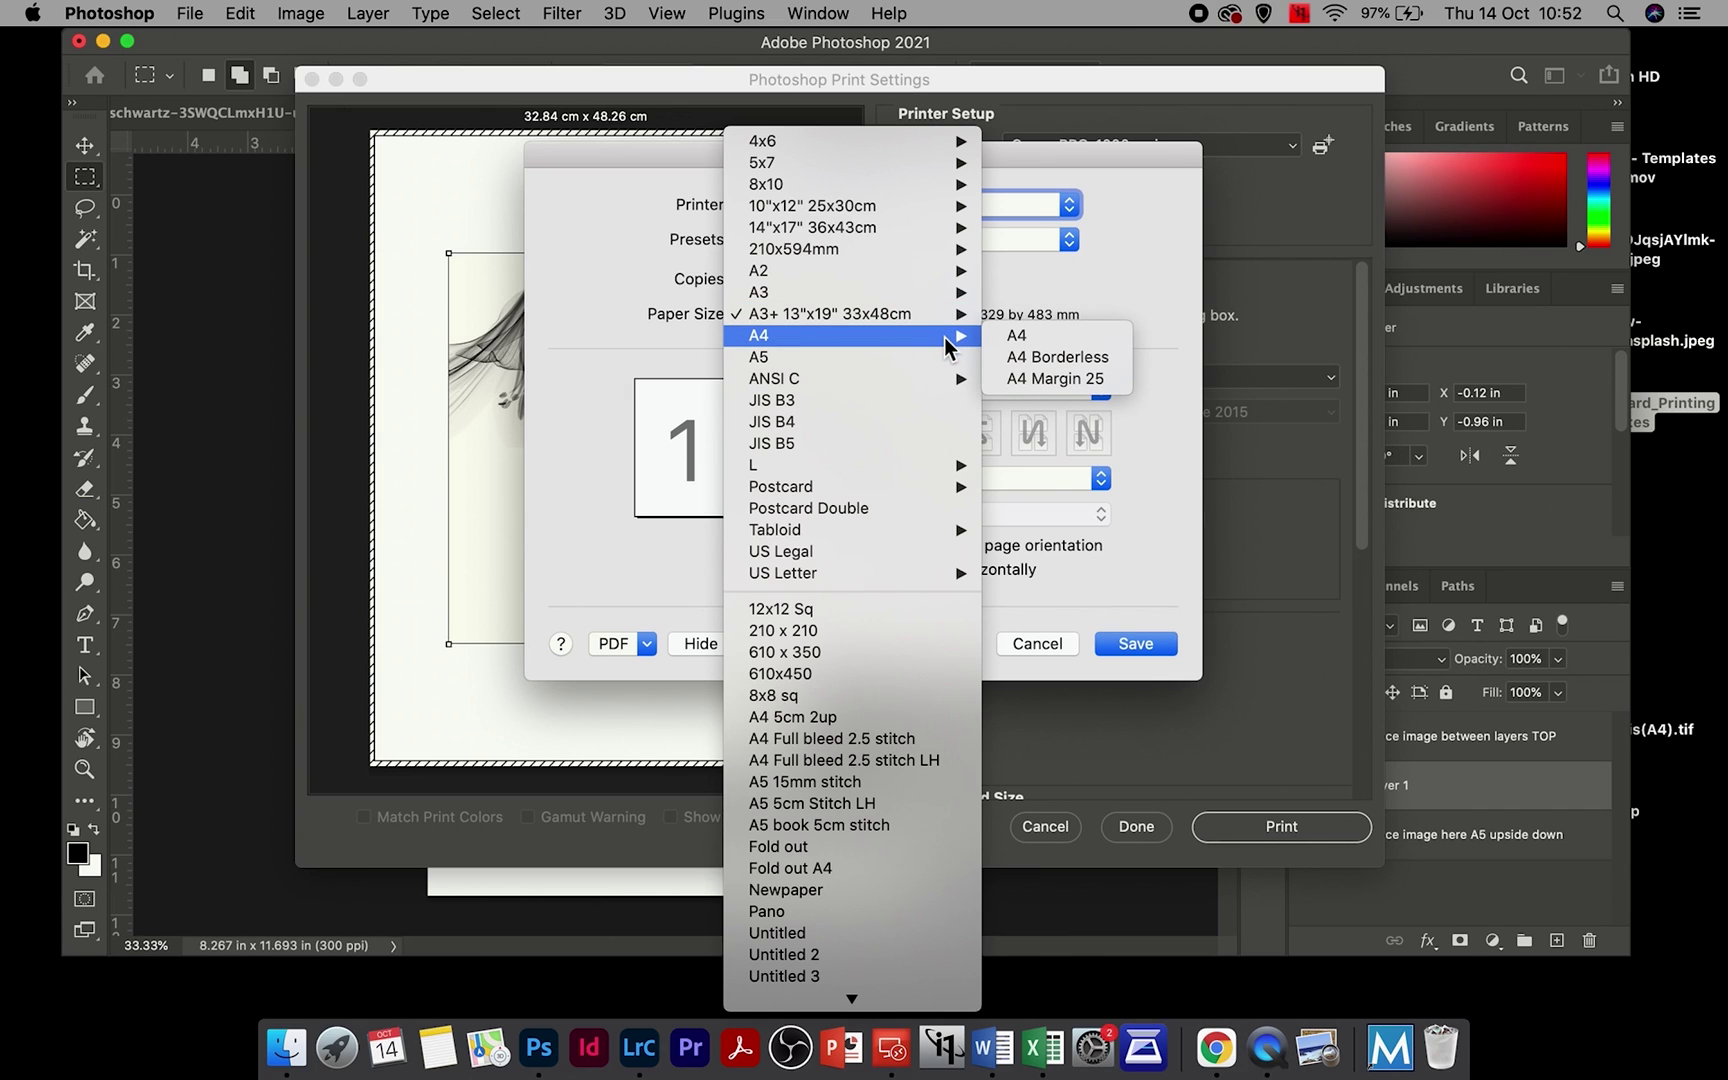
{"action": "left_click", "coordinate": [1038, 358]}
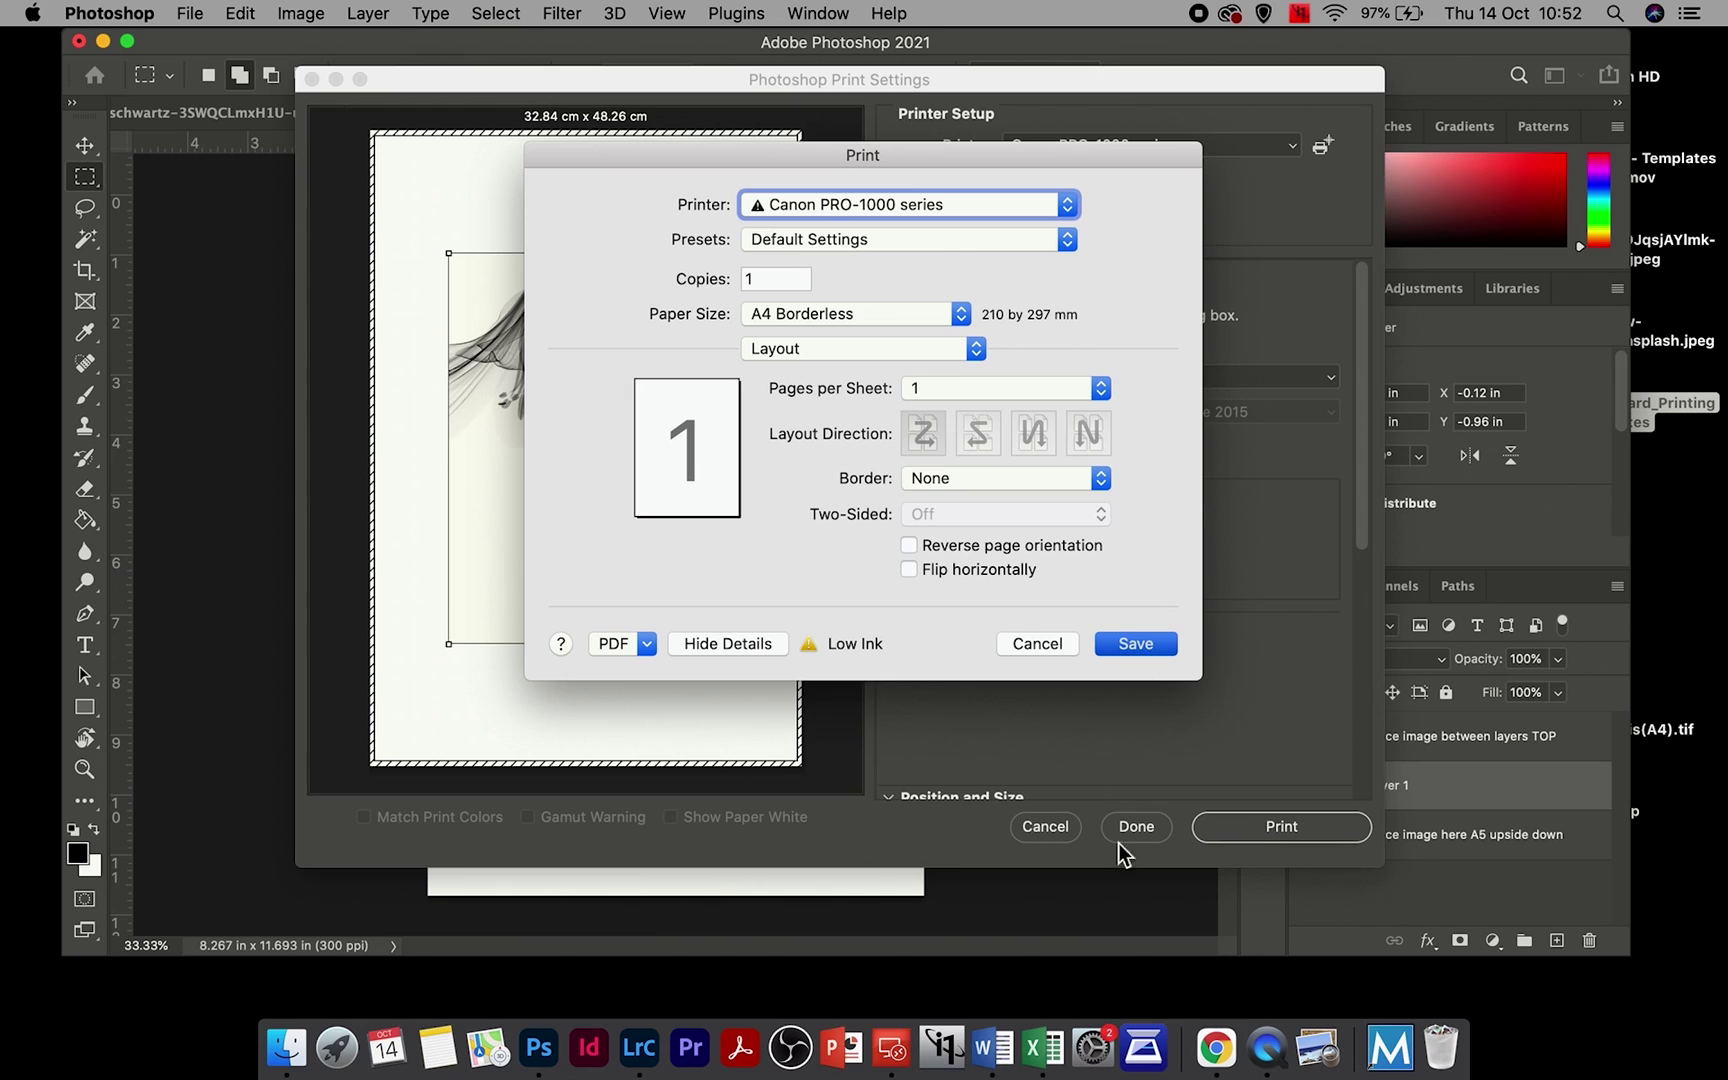
{"action": "key", "text": "Return"}
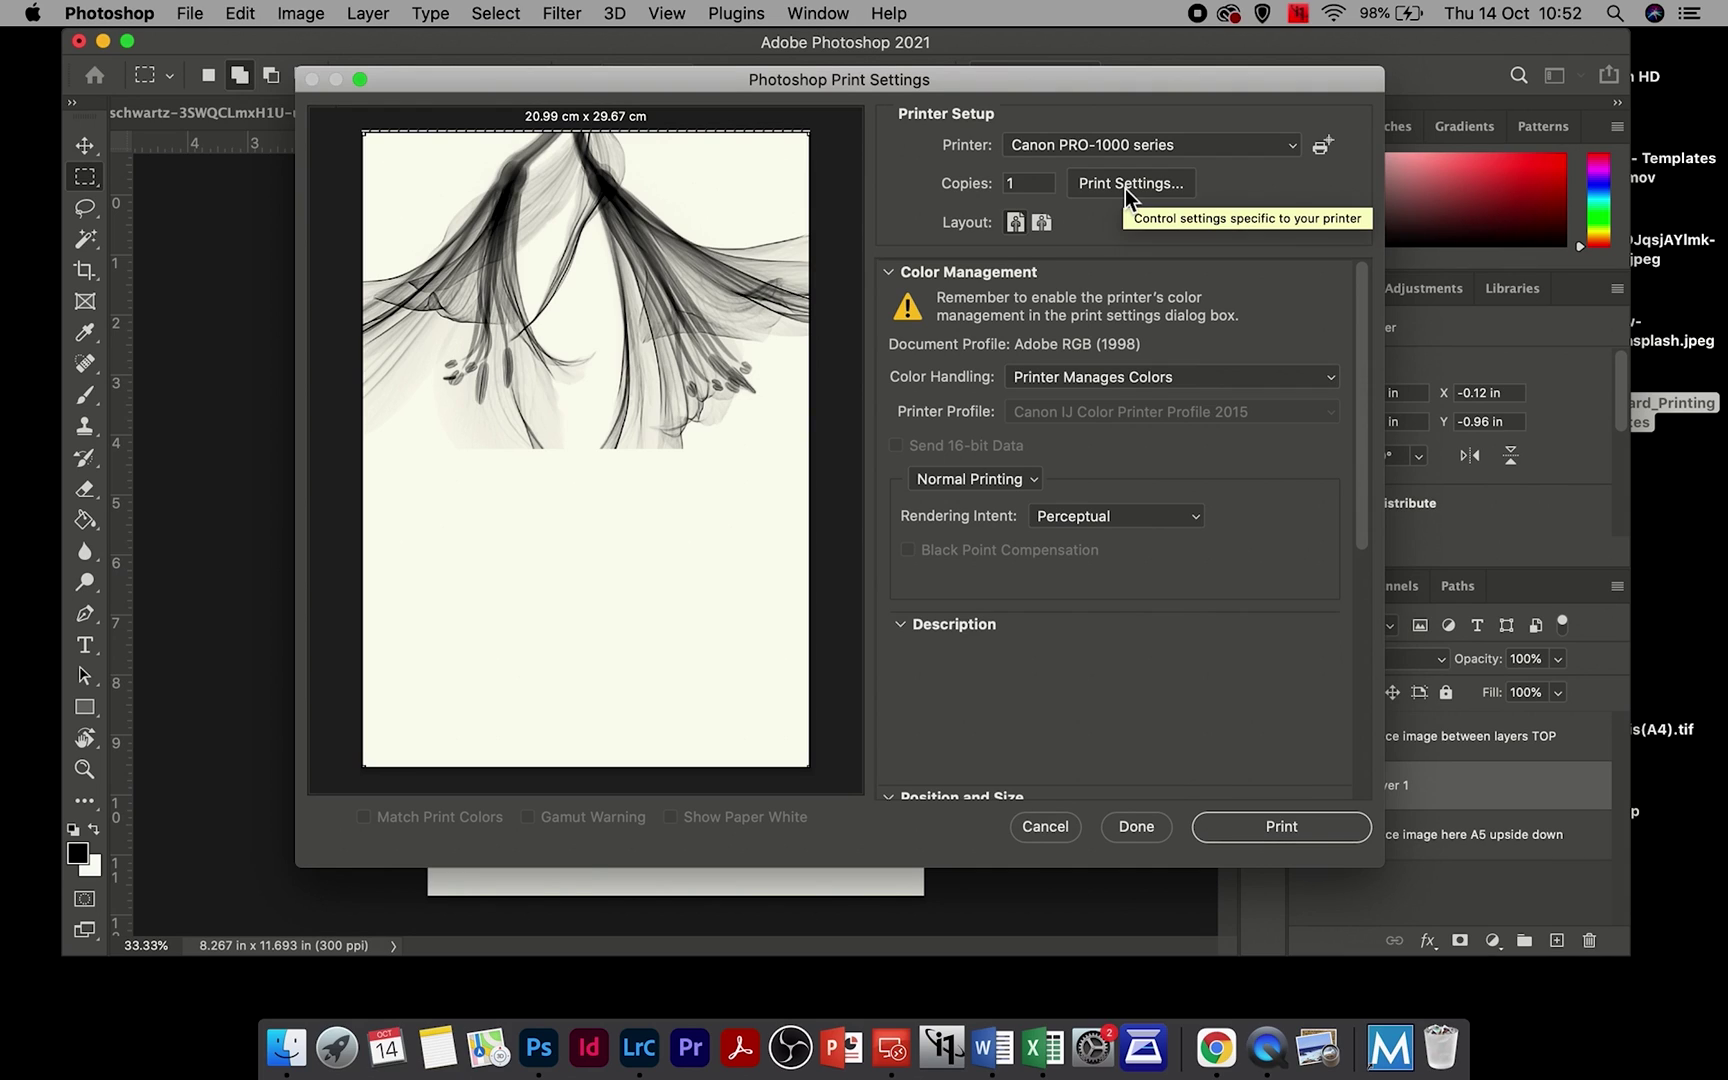
Step: Set Color Handling to Photoshop Manages Colors, leaving the printer profile unchanged
{"action": "mouse_move", "coordinate": [1065, 385]}
{"action": "left_click", "coordinate": [1061, 378]}
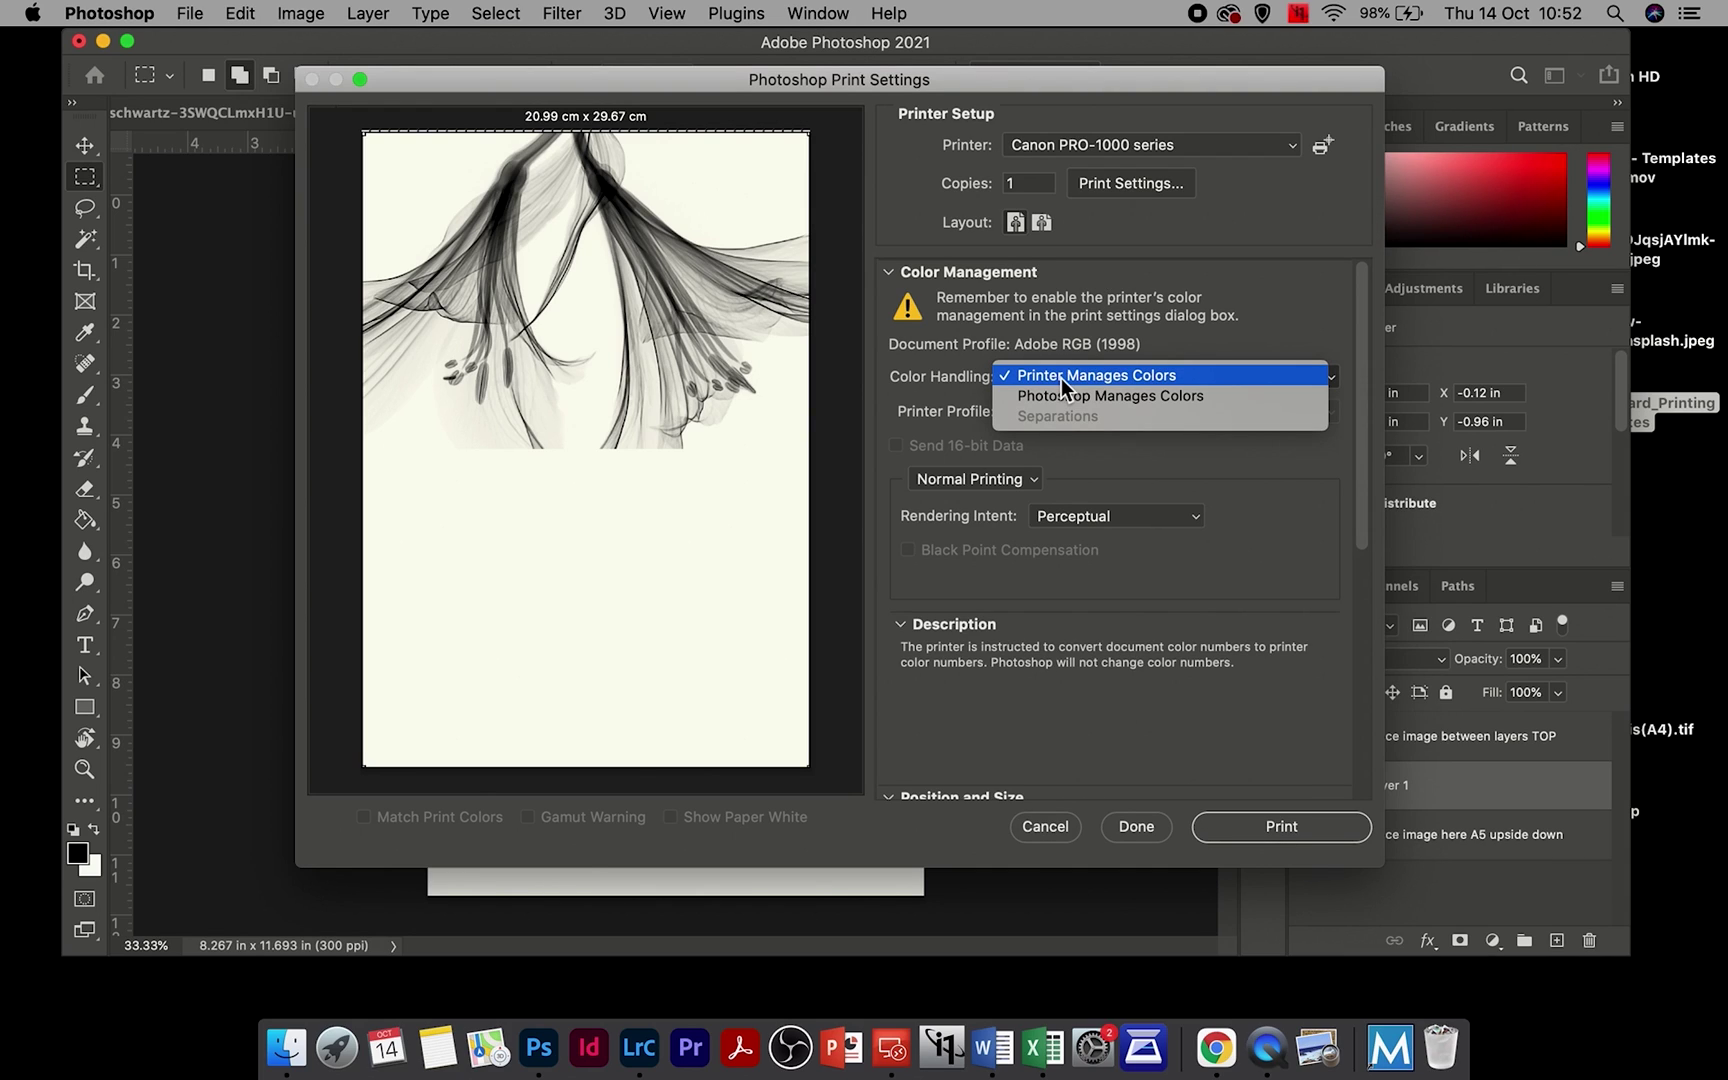
{"action": "left_click", "coordinate": [1064, 389]}
{"action": "mouse_move", "coordinate": [1262, 421]}
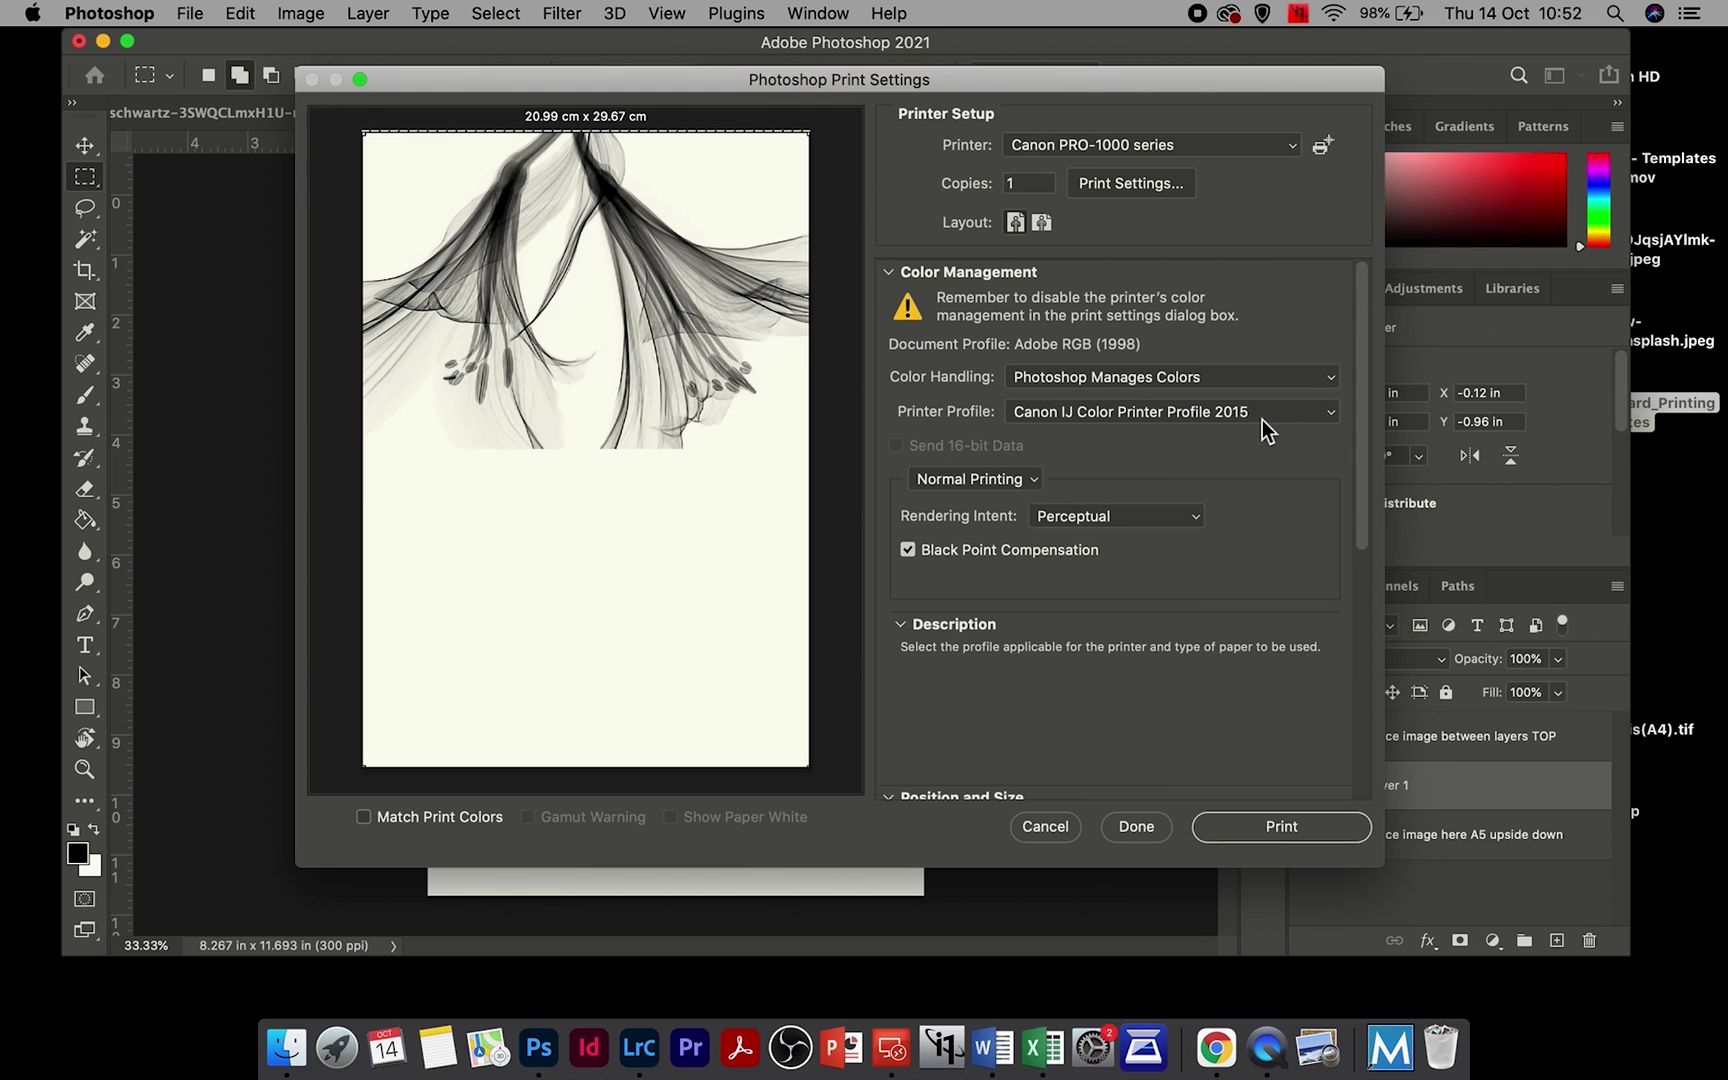
{"action": "left_click", "coordinate": [1324, 410]}
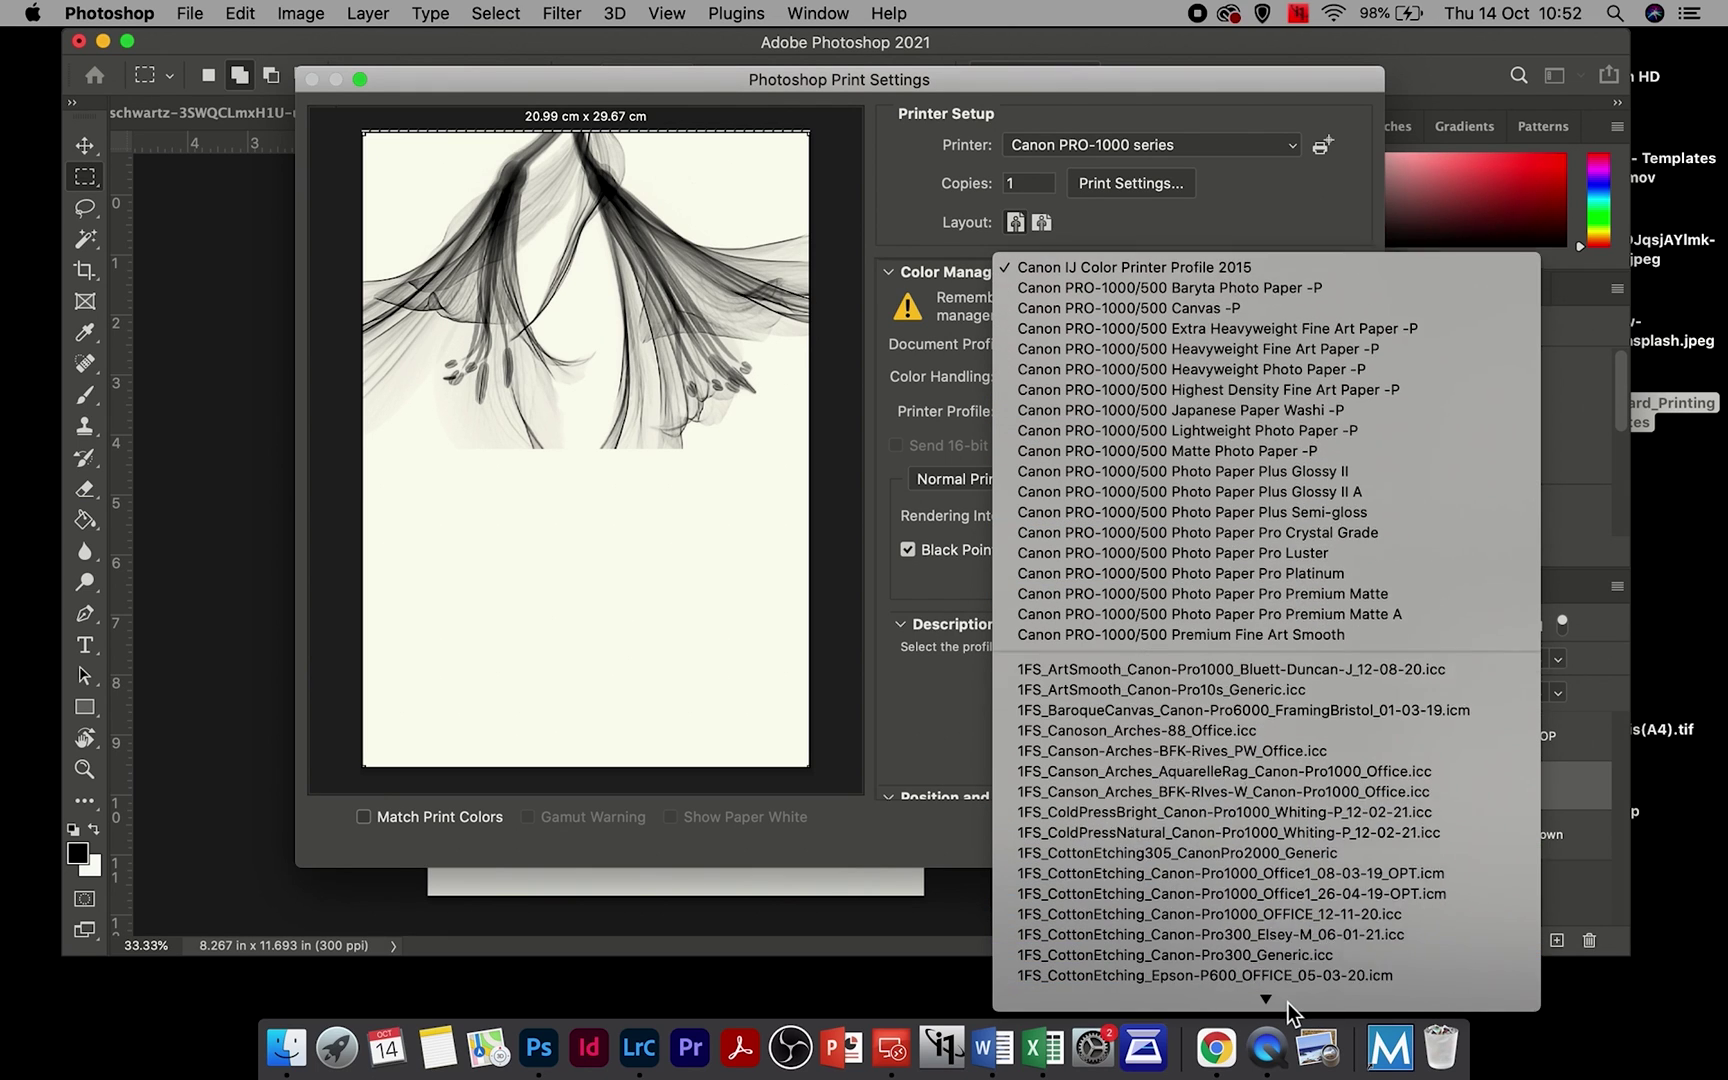
{"action": "left_click", "coordinate": [883, 363]}
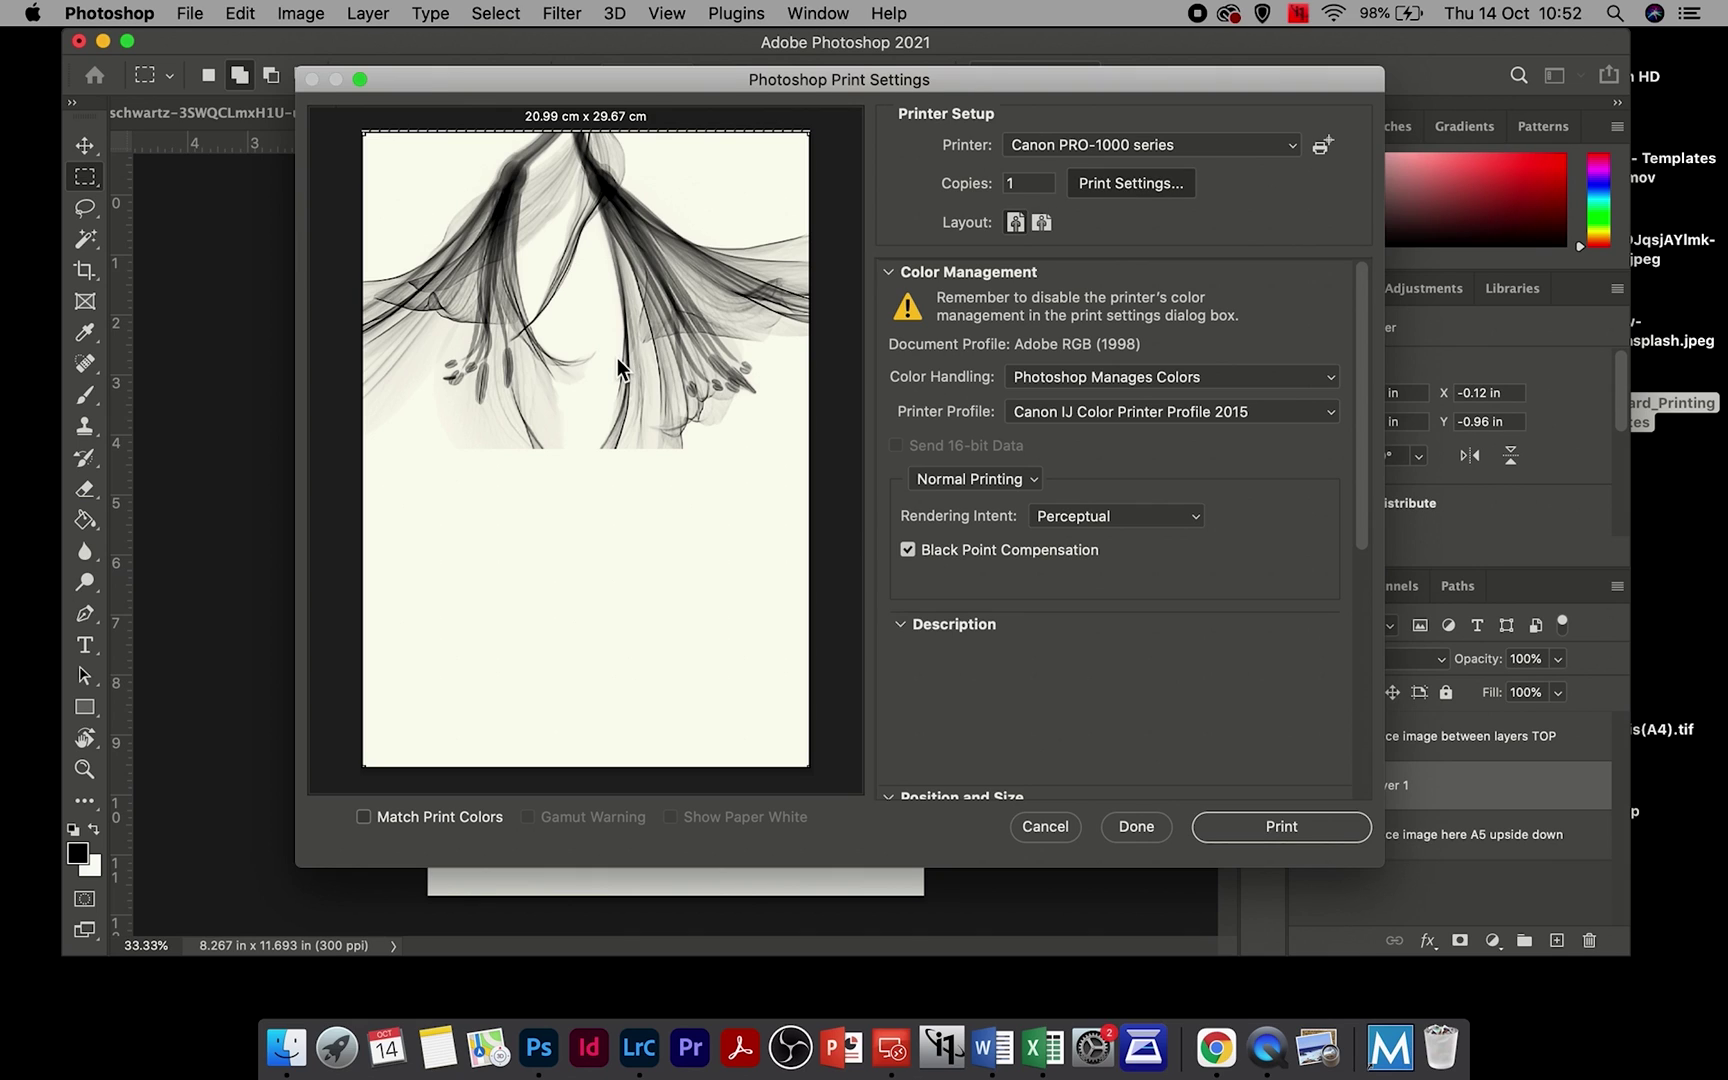
Step: Check Quality & Media (Heavyweight Fine Art Paper, Black and White Photo Print) and save the settings
{"action": "left_click", "coordinate": [802, 350]}
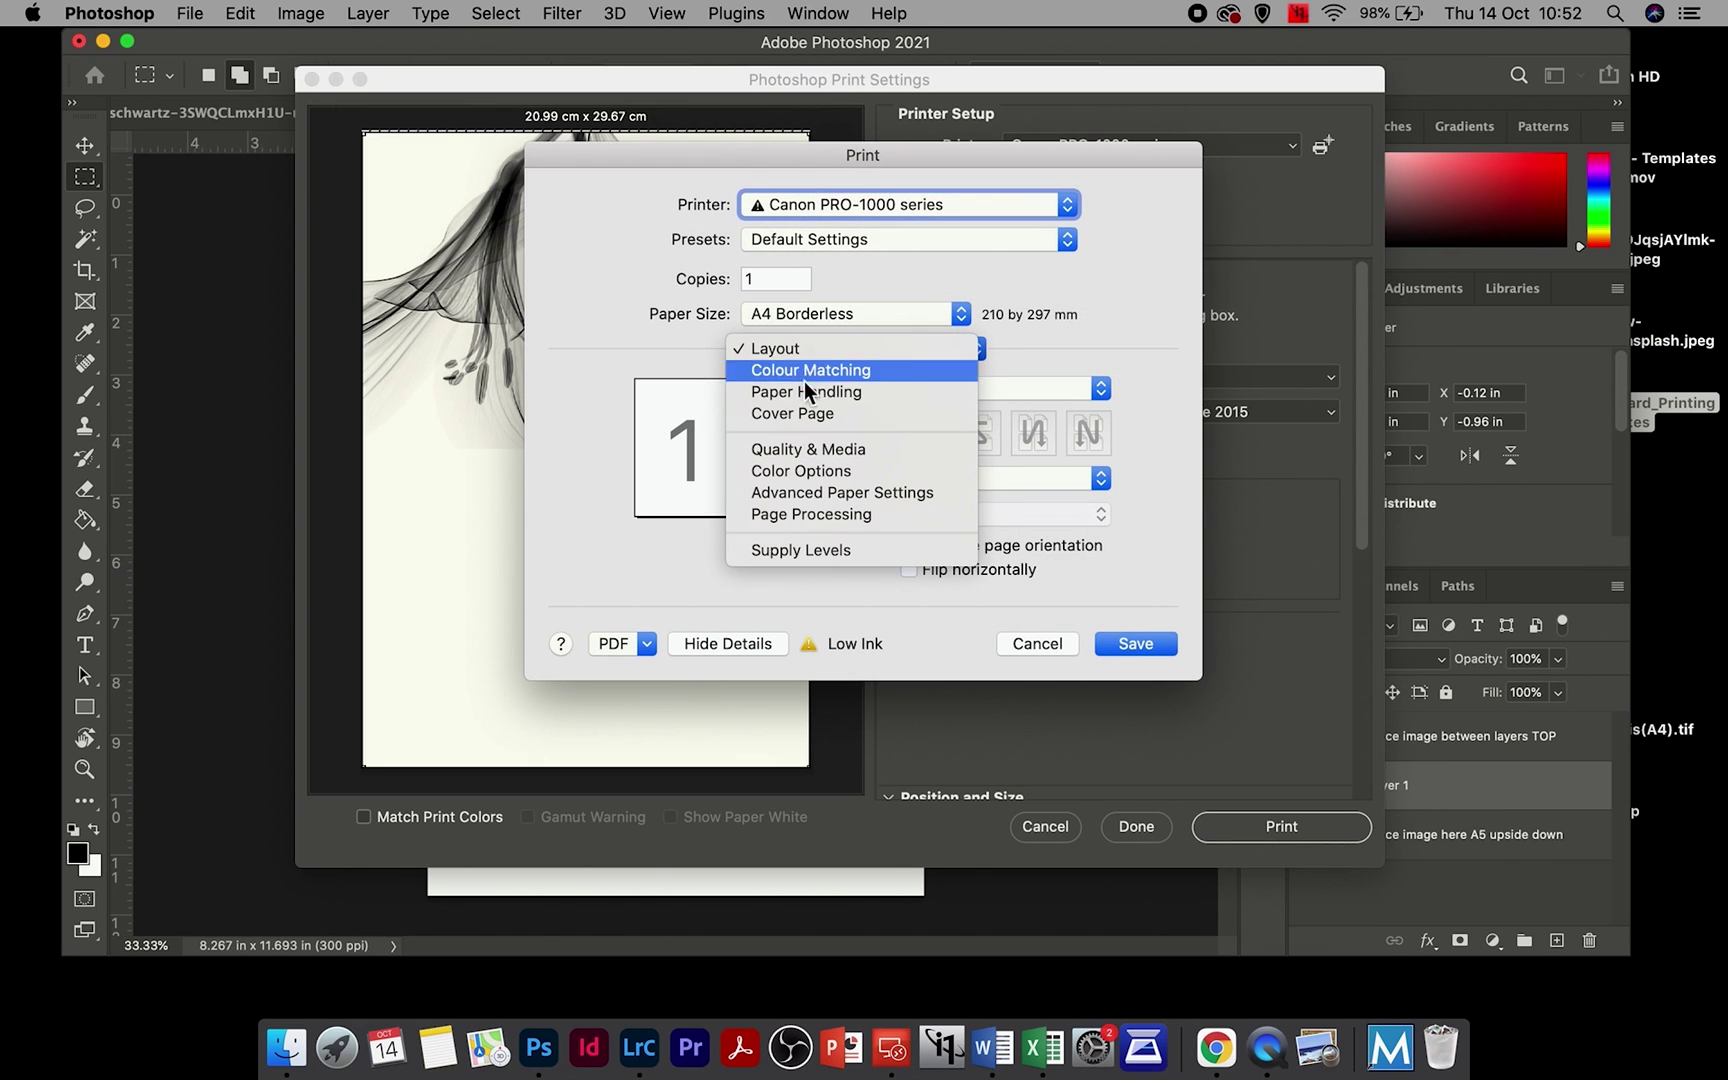
{"action": "left_click", "coordinate": [818, 450]}
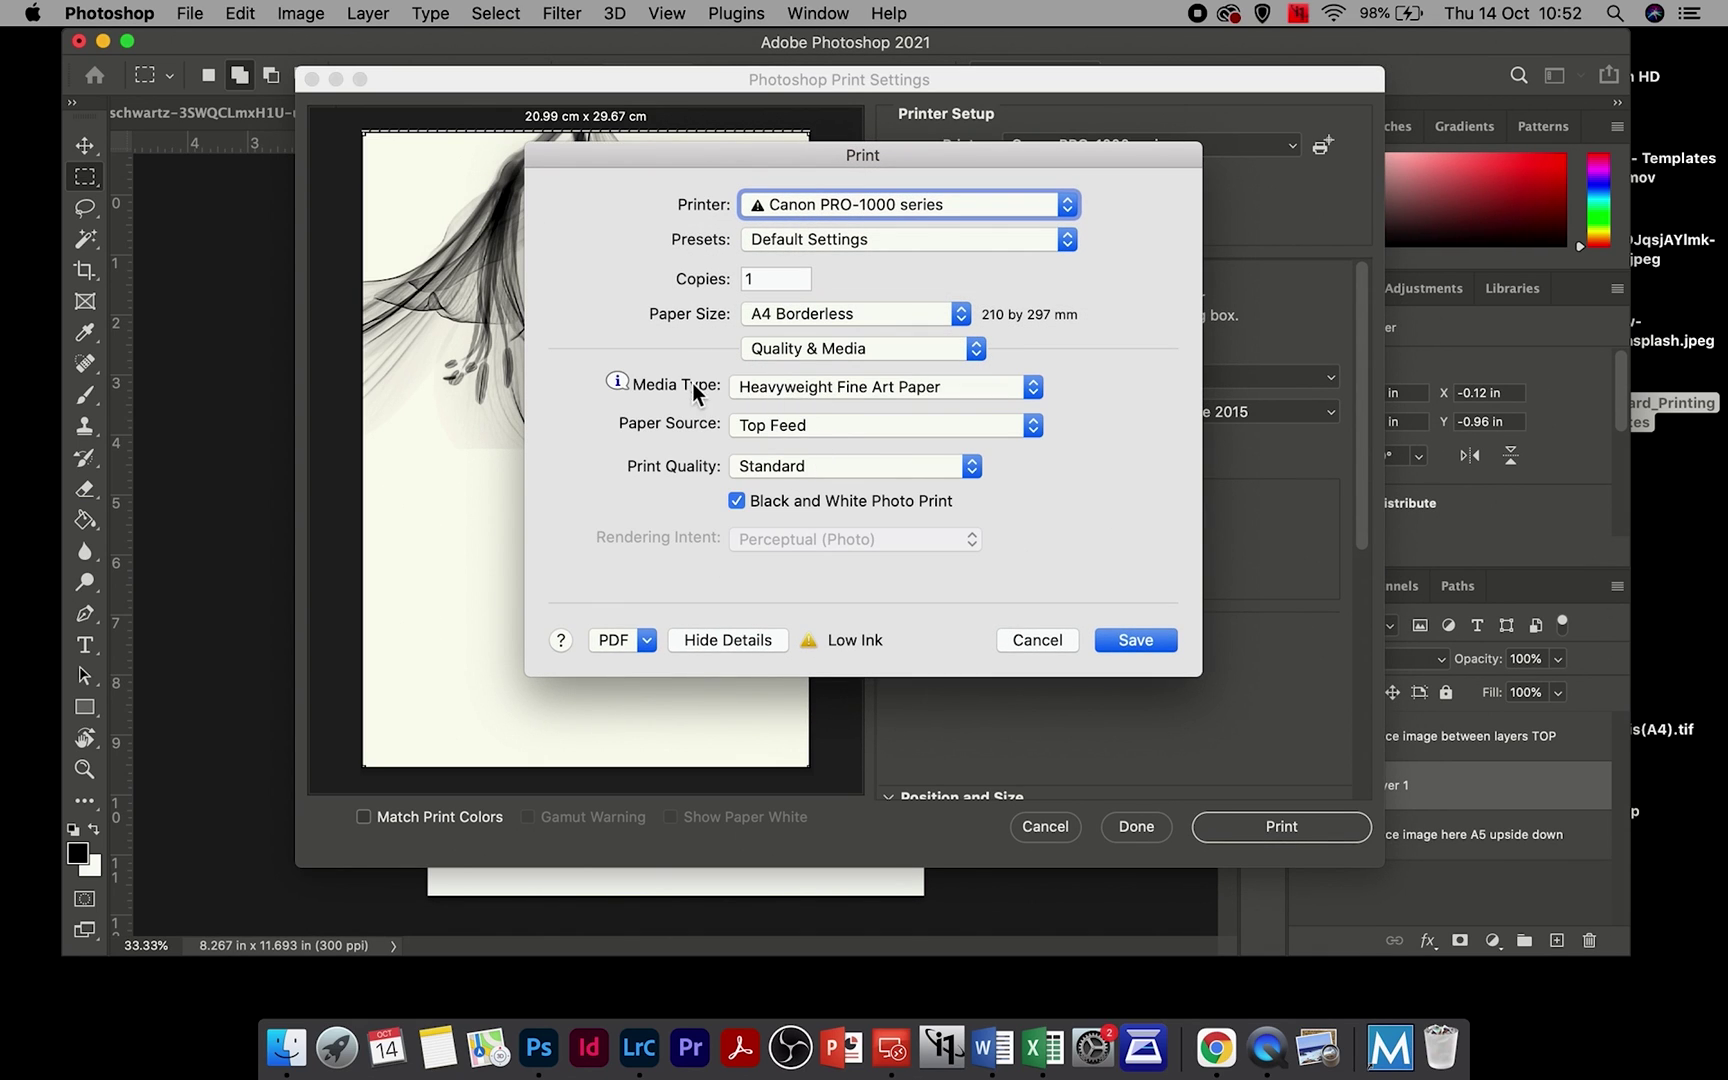
{"action": "left_click", "coordinate": [1136, 640]}
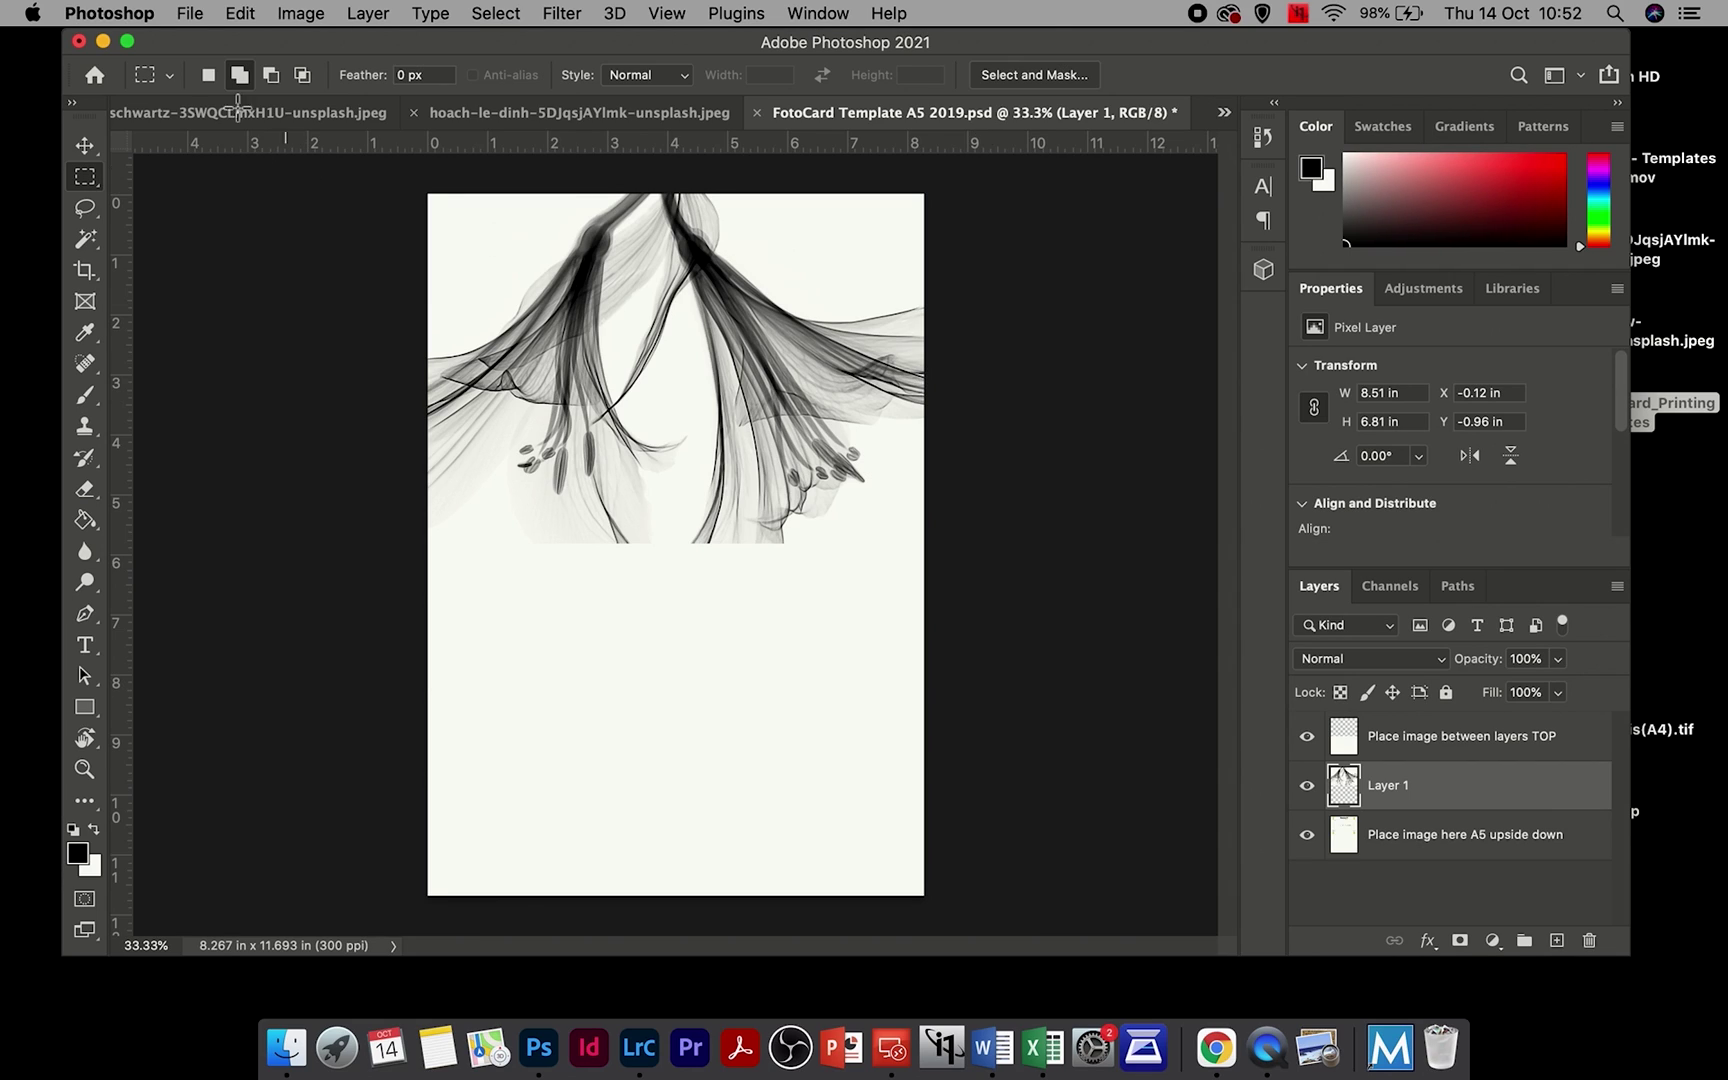
Step: Open the Fotocard i3 Template from the templates folder in Photoshop
{"action": "double_click", "coordinate": [1648, 412]}
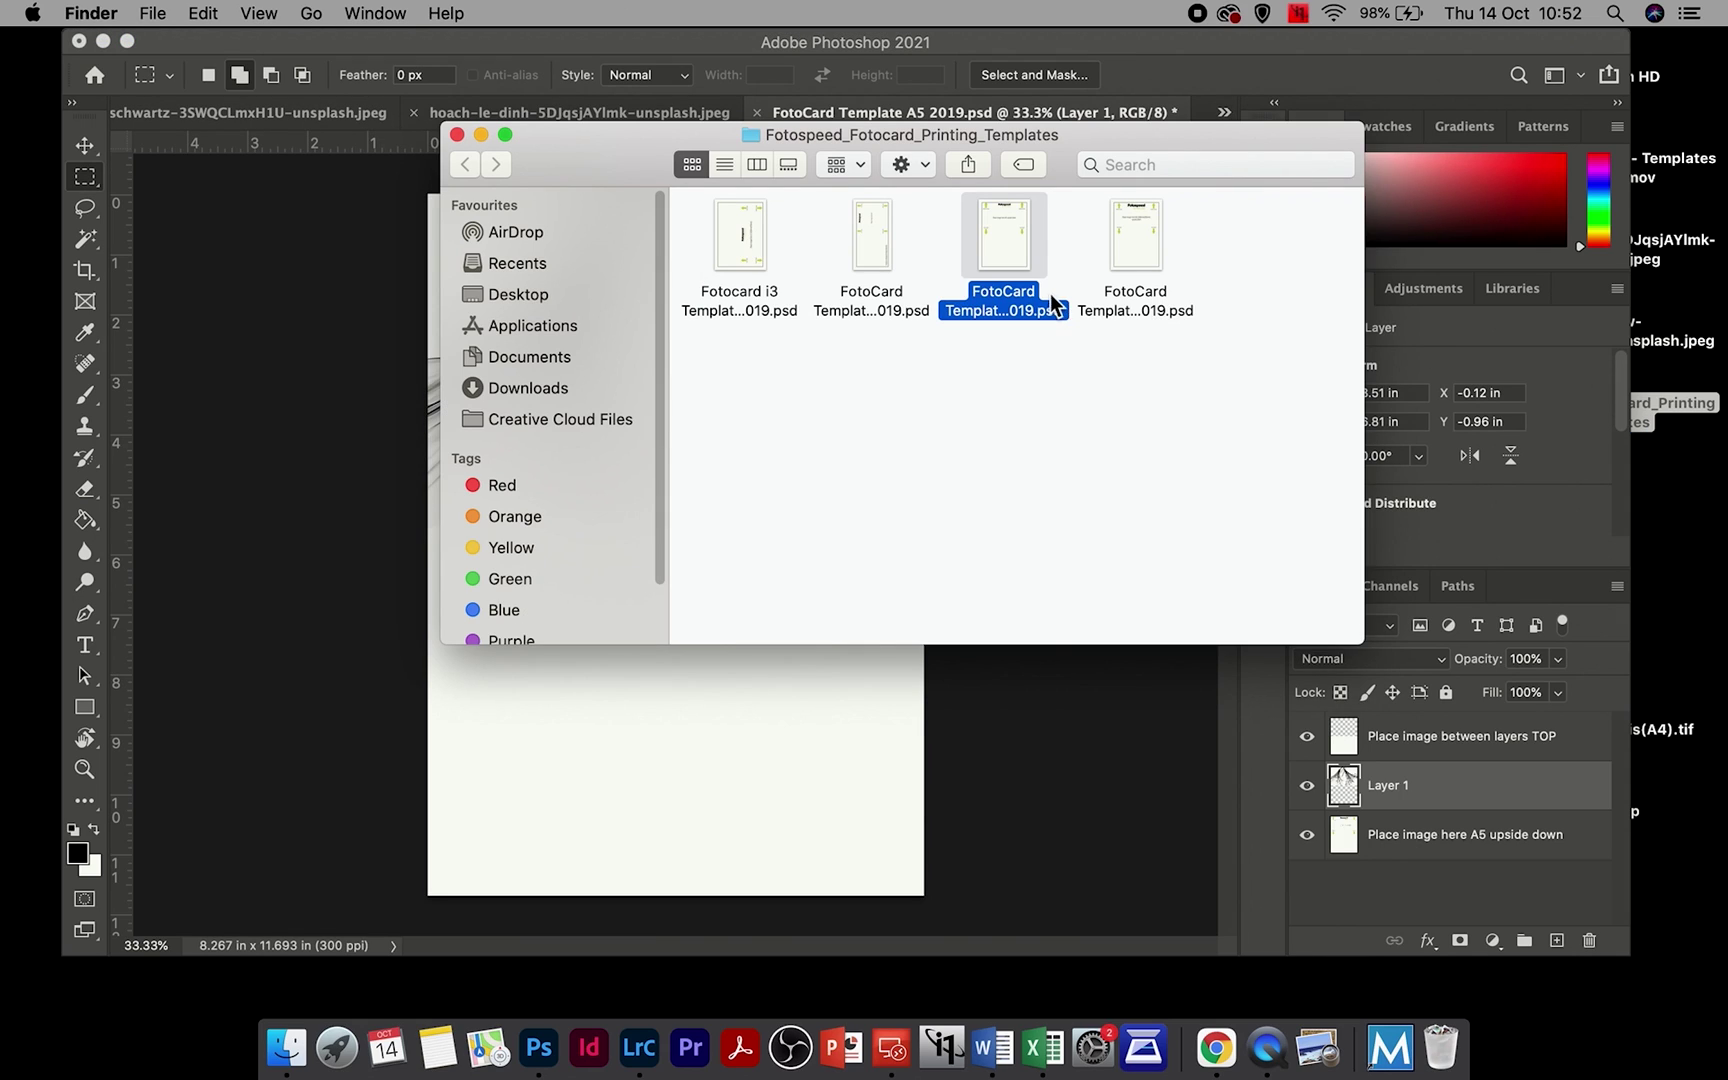
{"action": "left_click", "coordinate": [863, 230]}
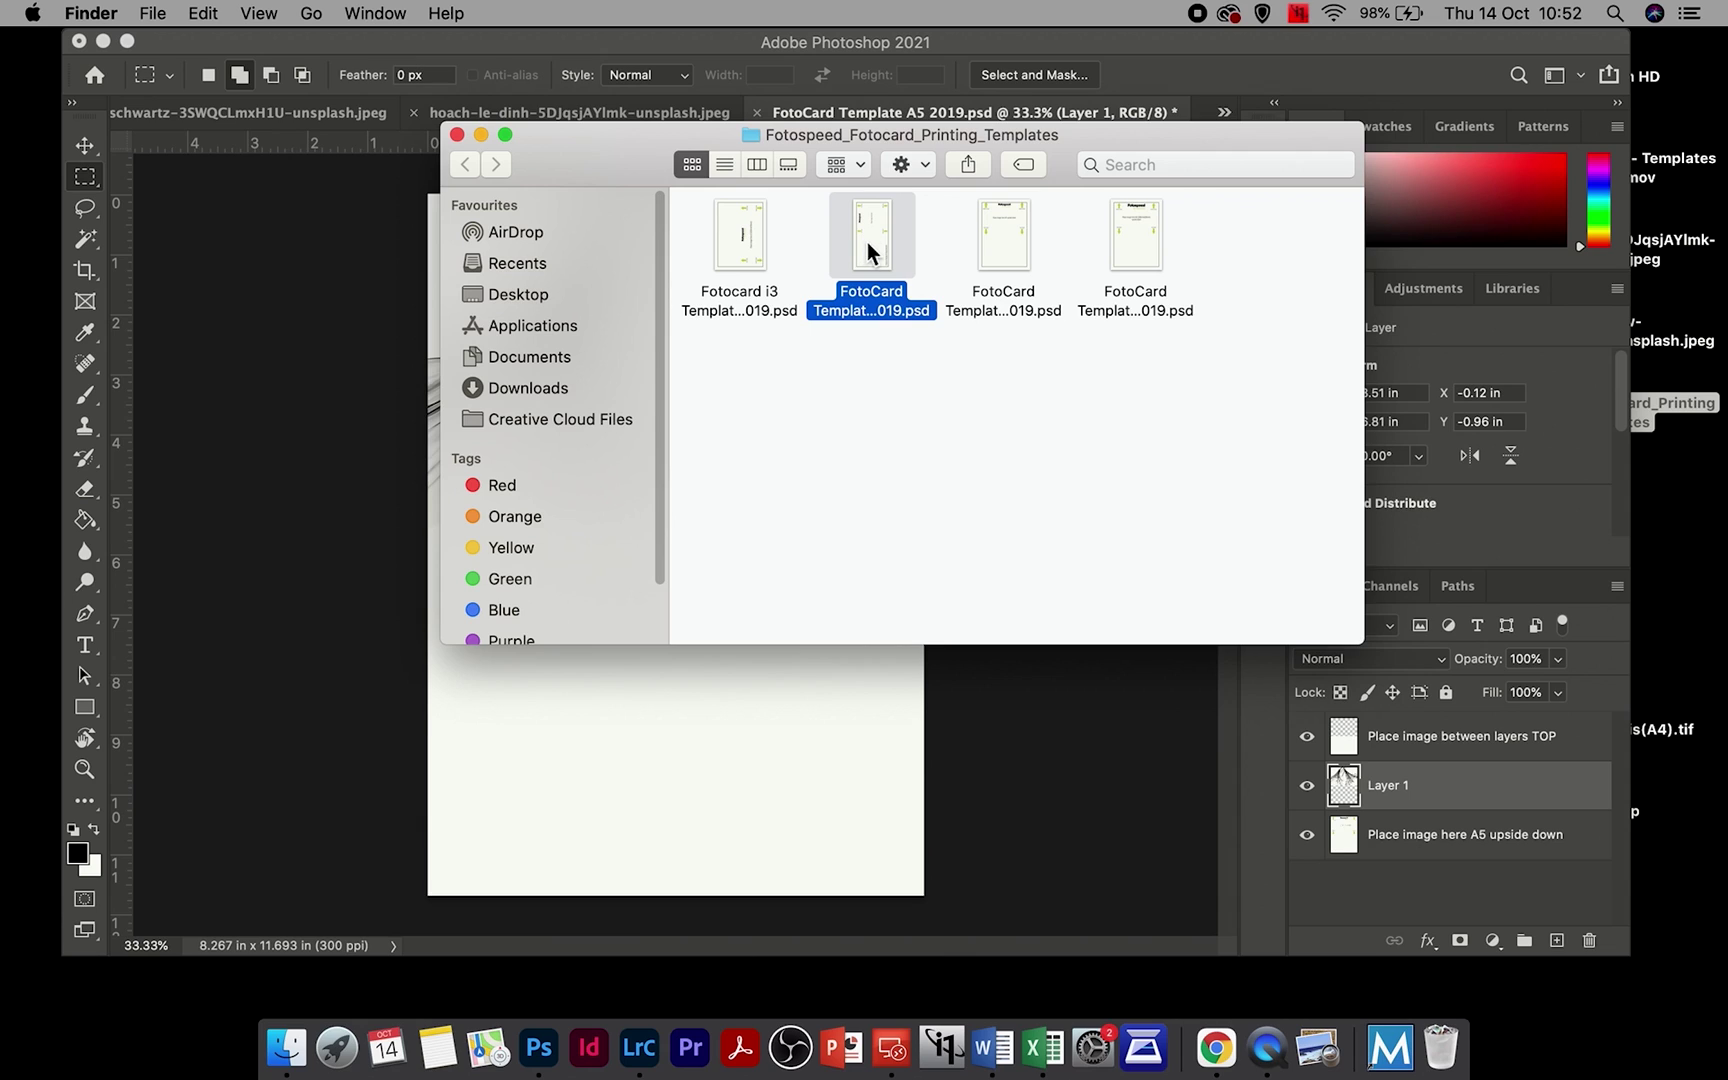
{"action": "left_click", "coordinate": [733, 232]}
{"action": "key", "text": "super+Tab"}
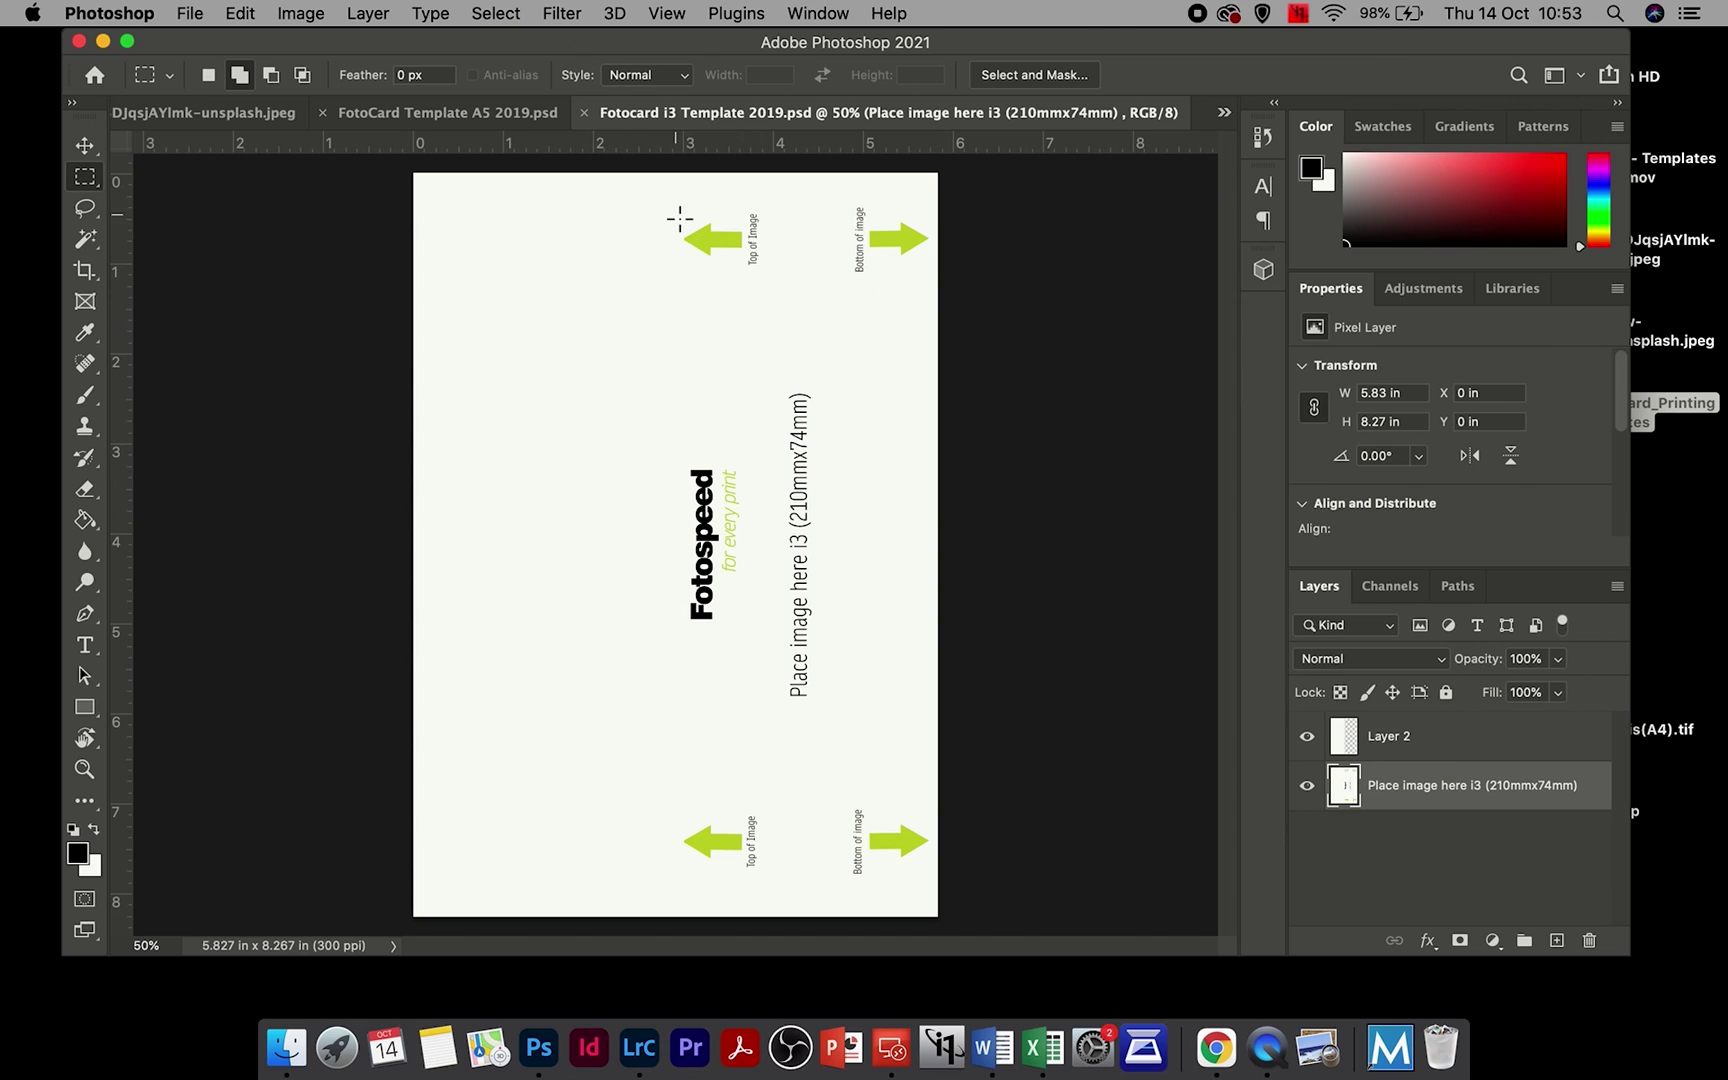
Step: Close the A5 flower card without saving its changes
{"action": "left_click", "coordinate": [242, 113]}
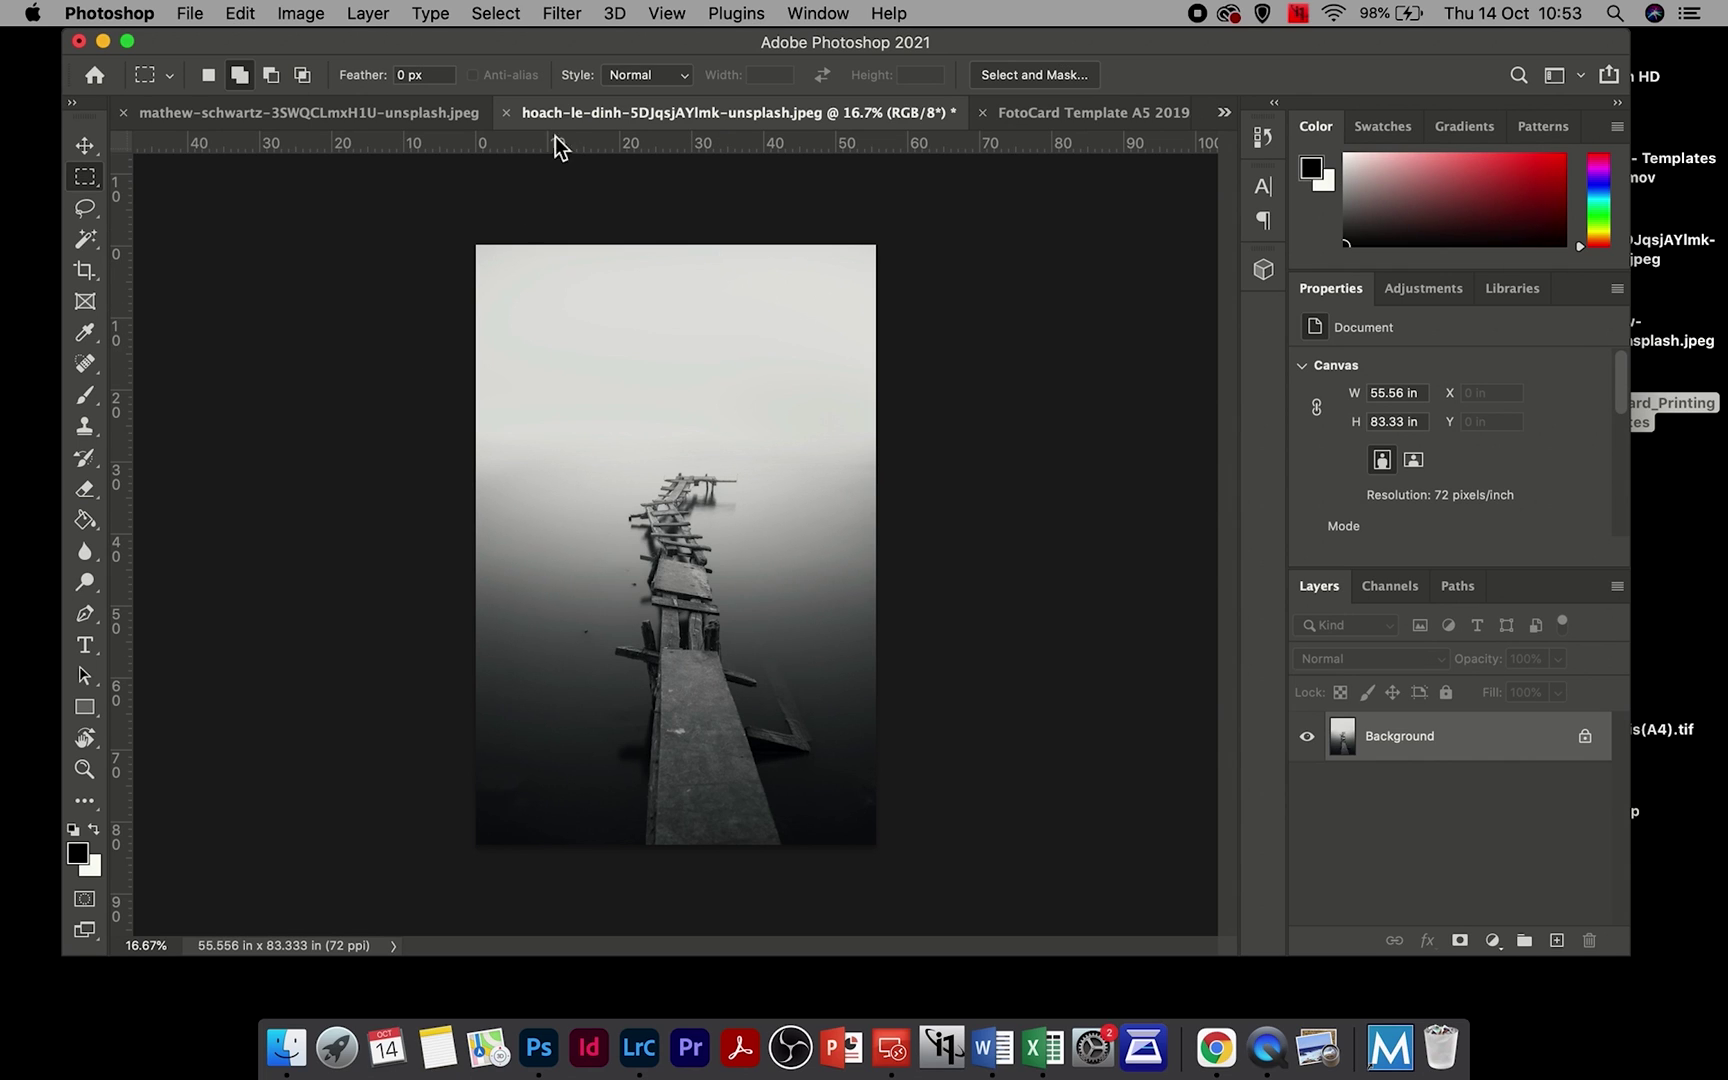
{"action": "left_click", "coordinate": [1037, 113]}
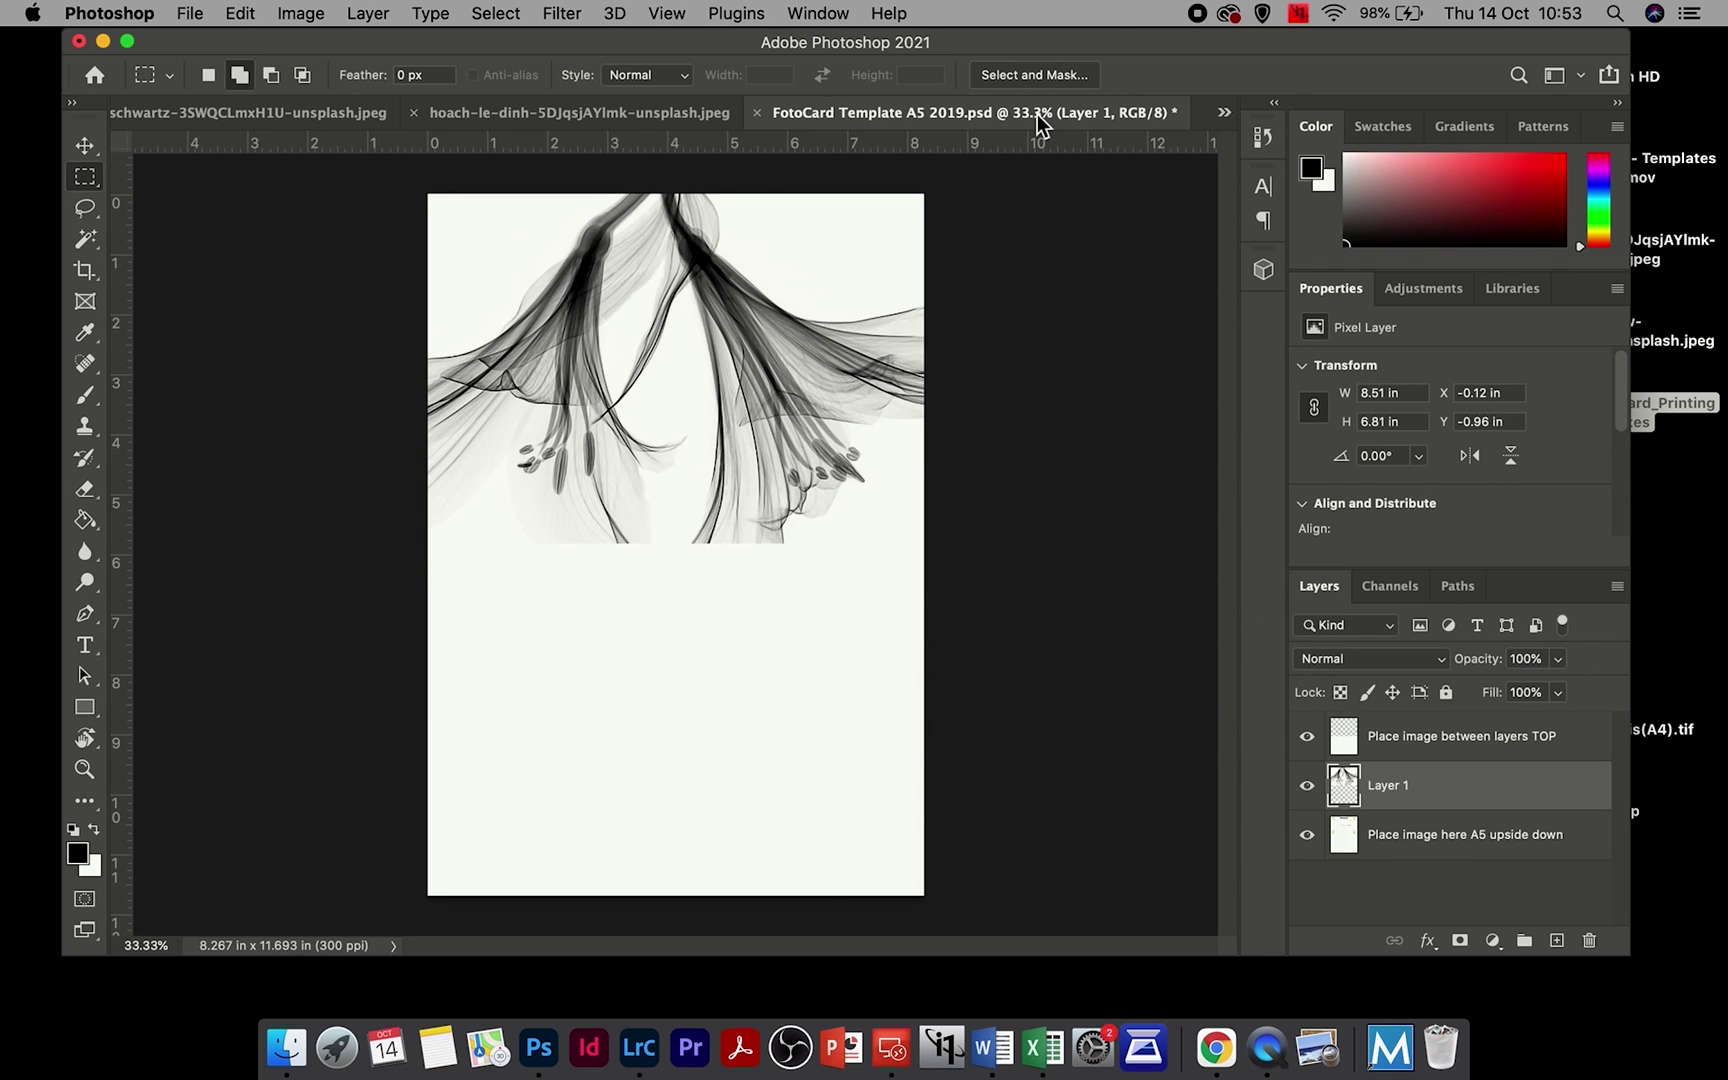
{"action": "left_click", "coordinate": [758, 113]}
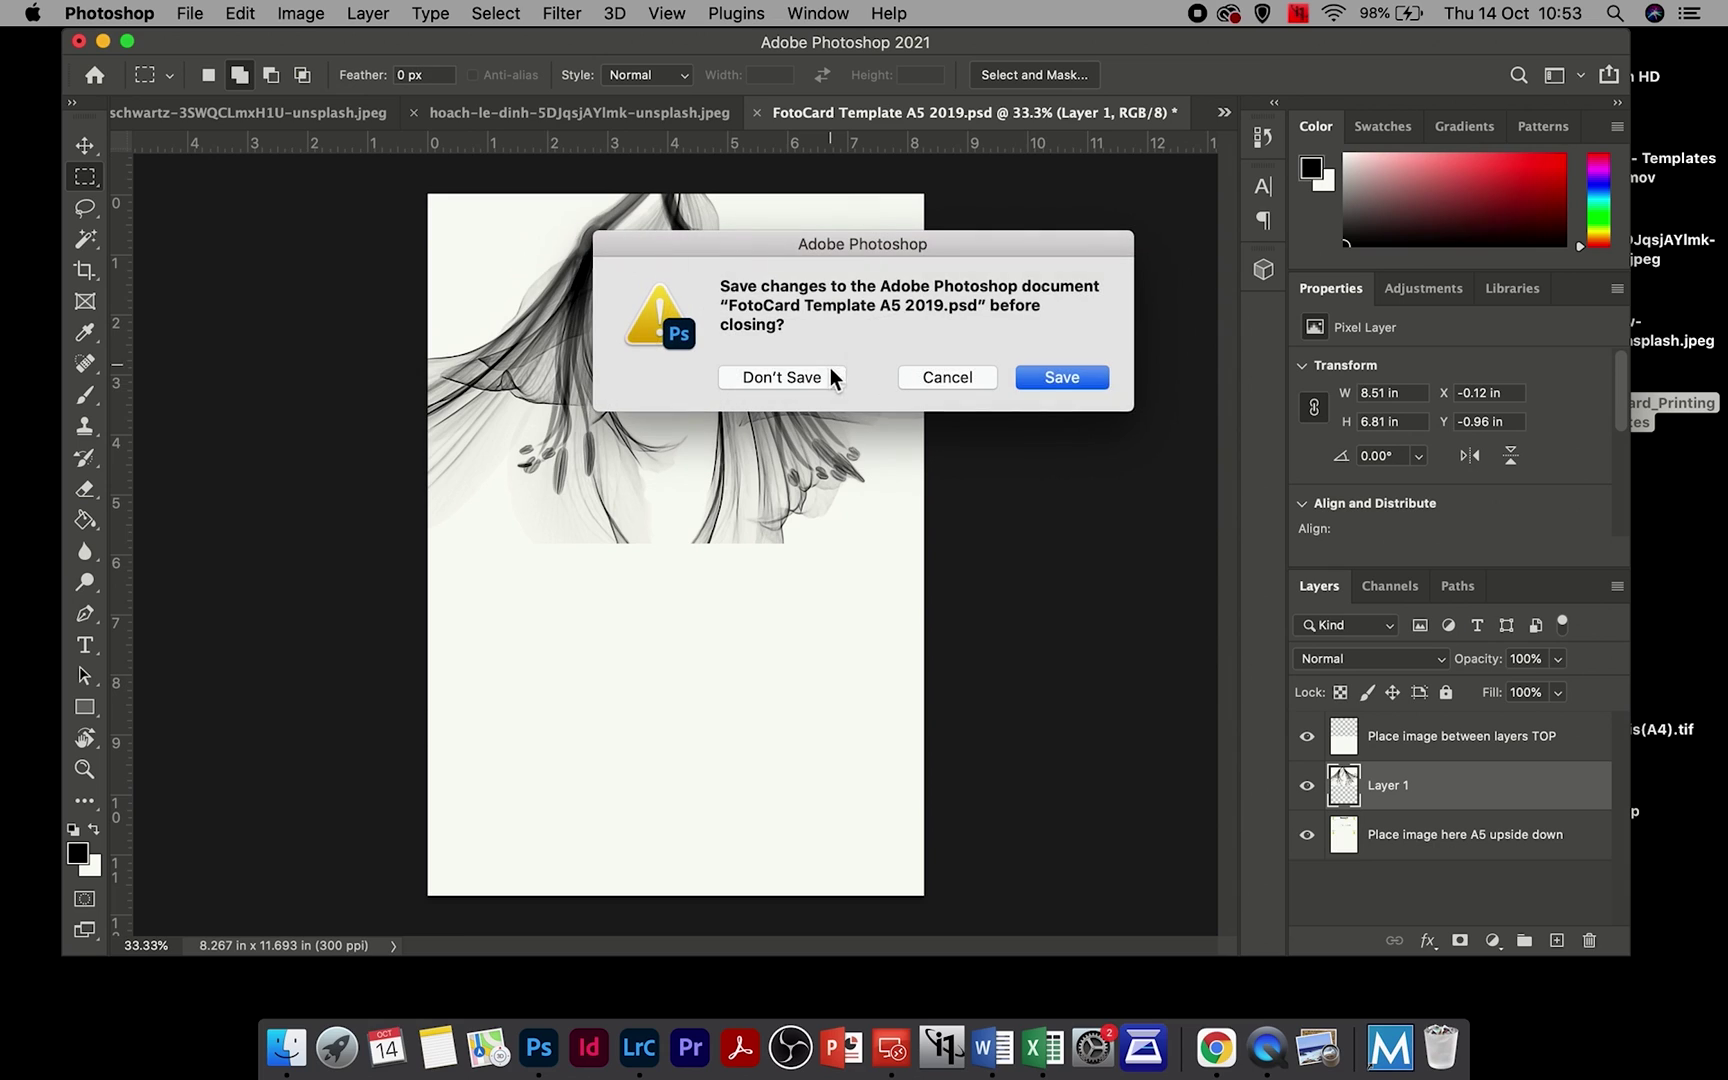
{"action": "left_click", "coordinate": [826, 375]}
Step: Bring up the misty pier photo and select the Move tool
{"action": "left_click", "coordinate": [1060, 118]}
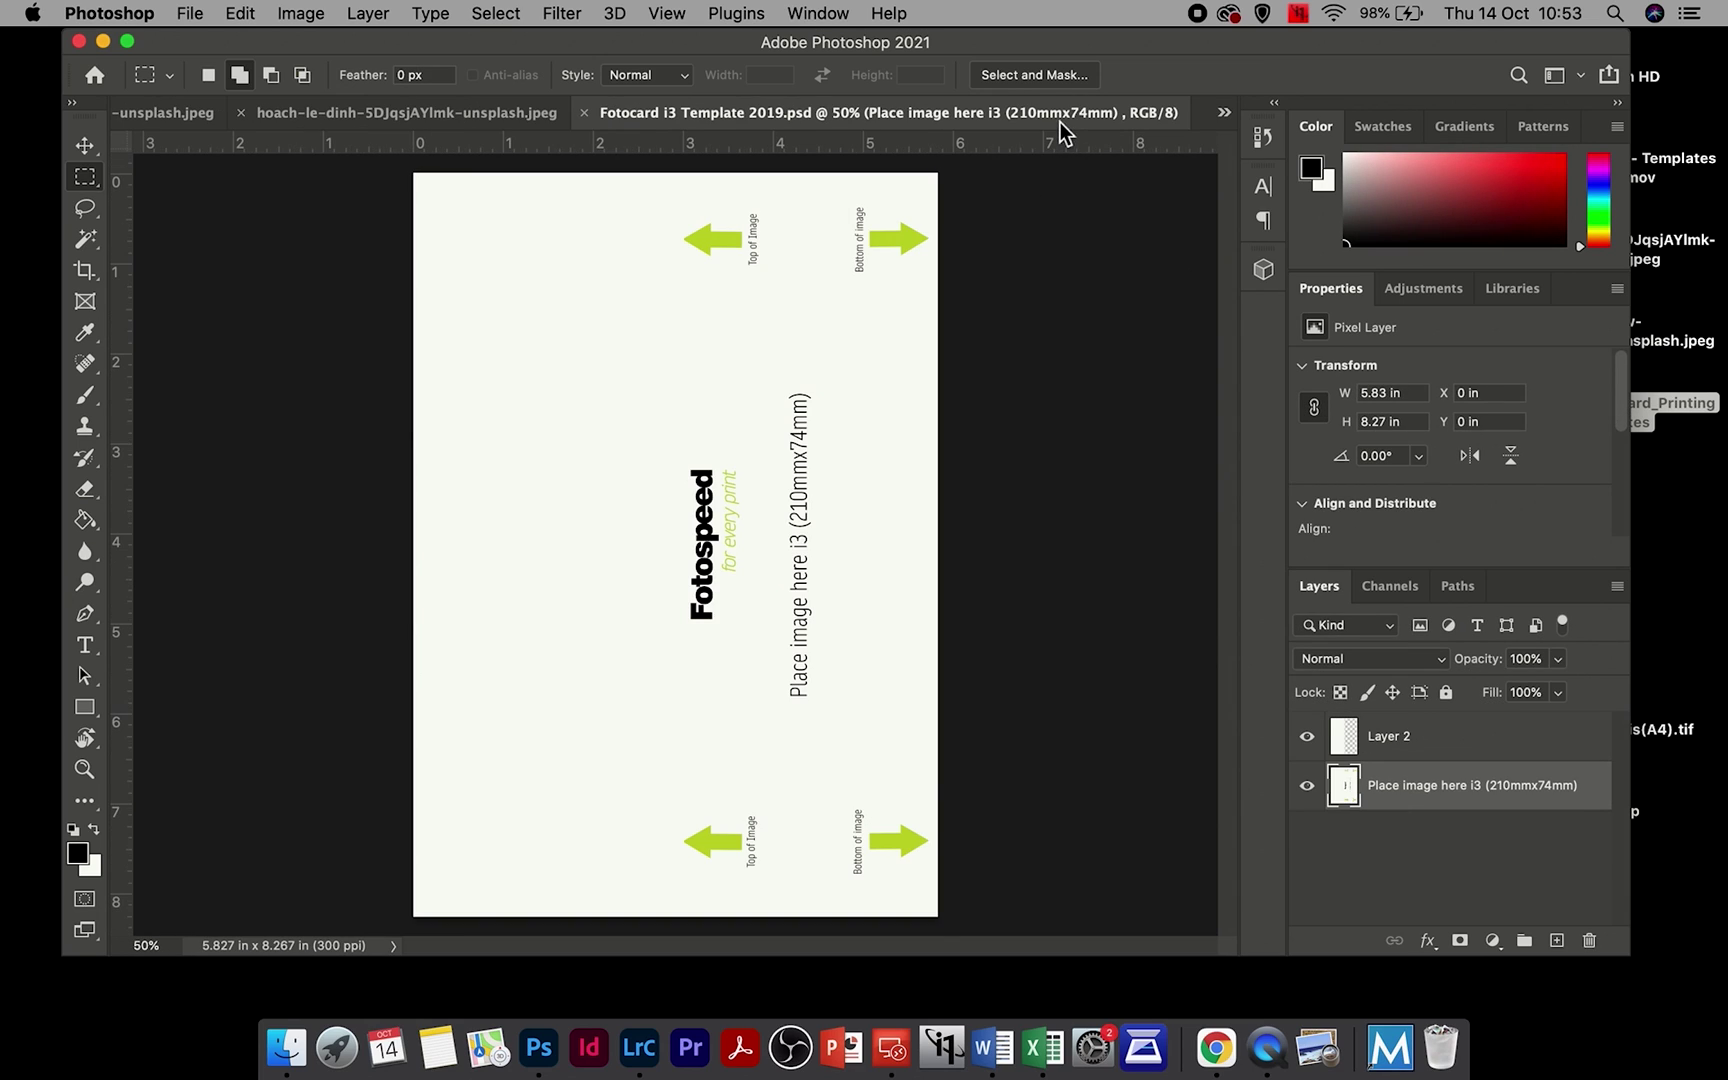
{"action": "left_click", "coordinate": [448, 117]}
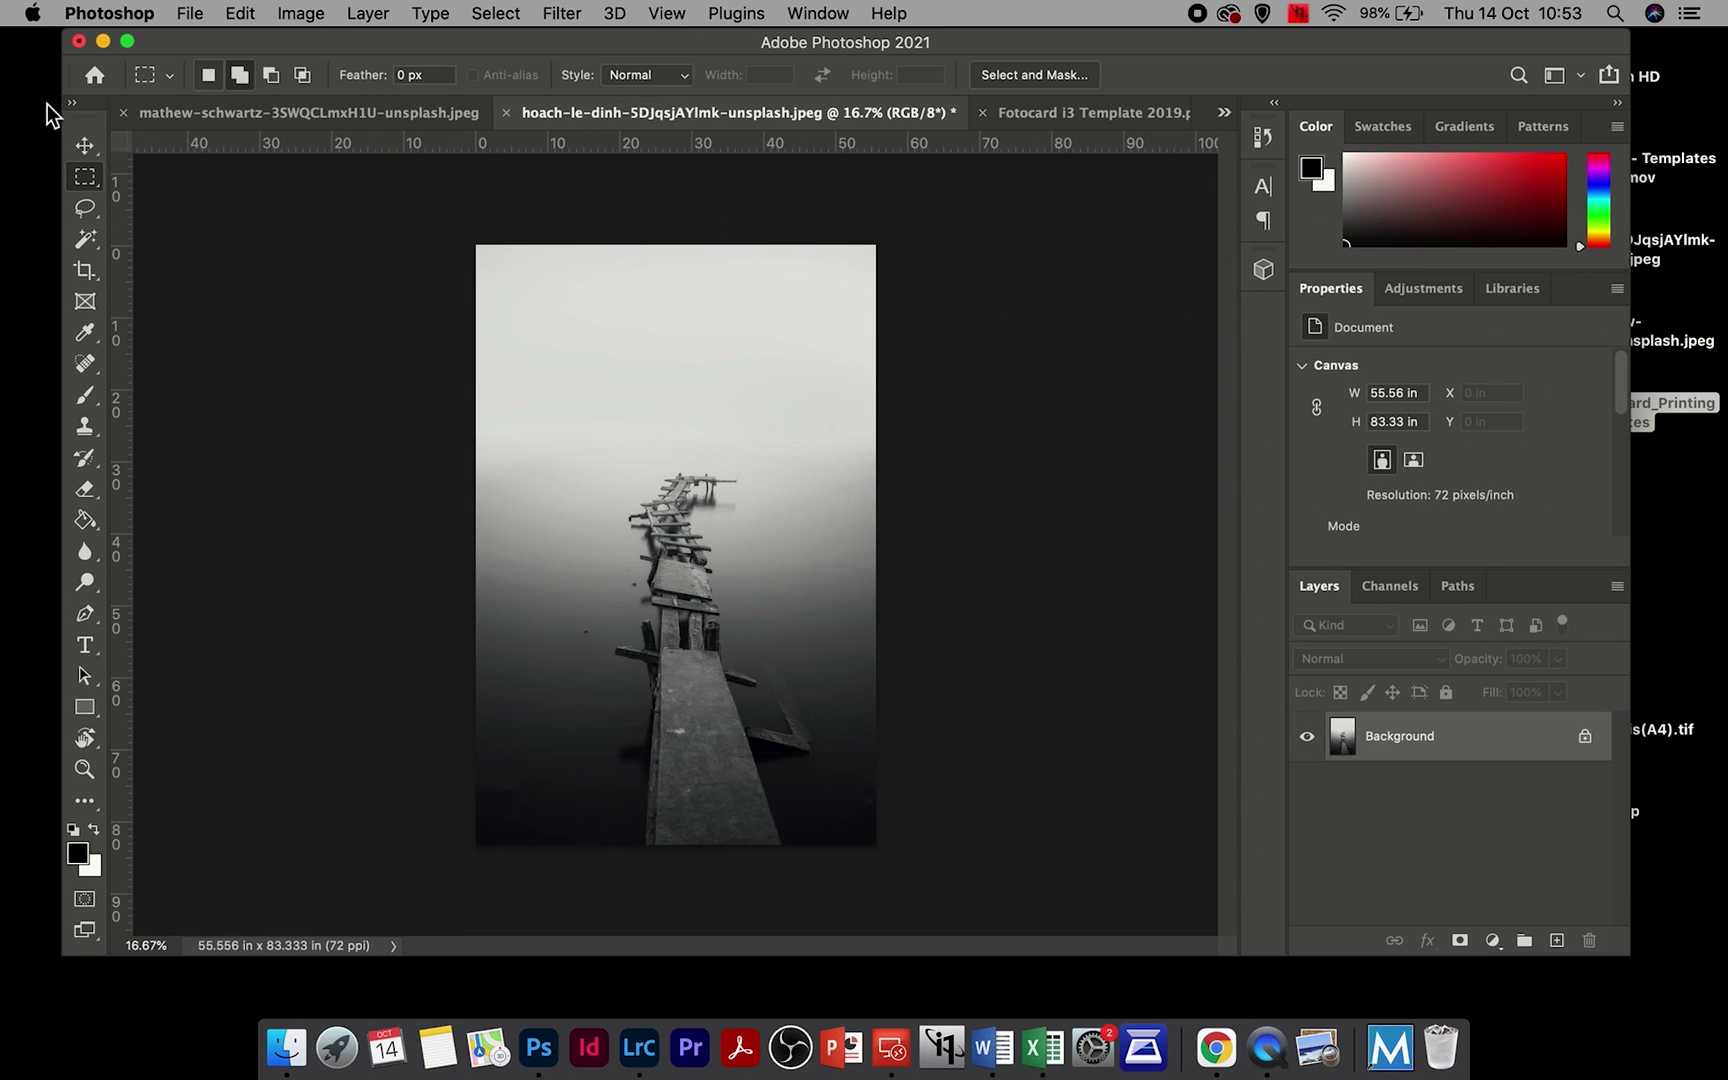
{"action": "left_click", "coordinate": [85, 148]}
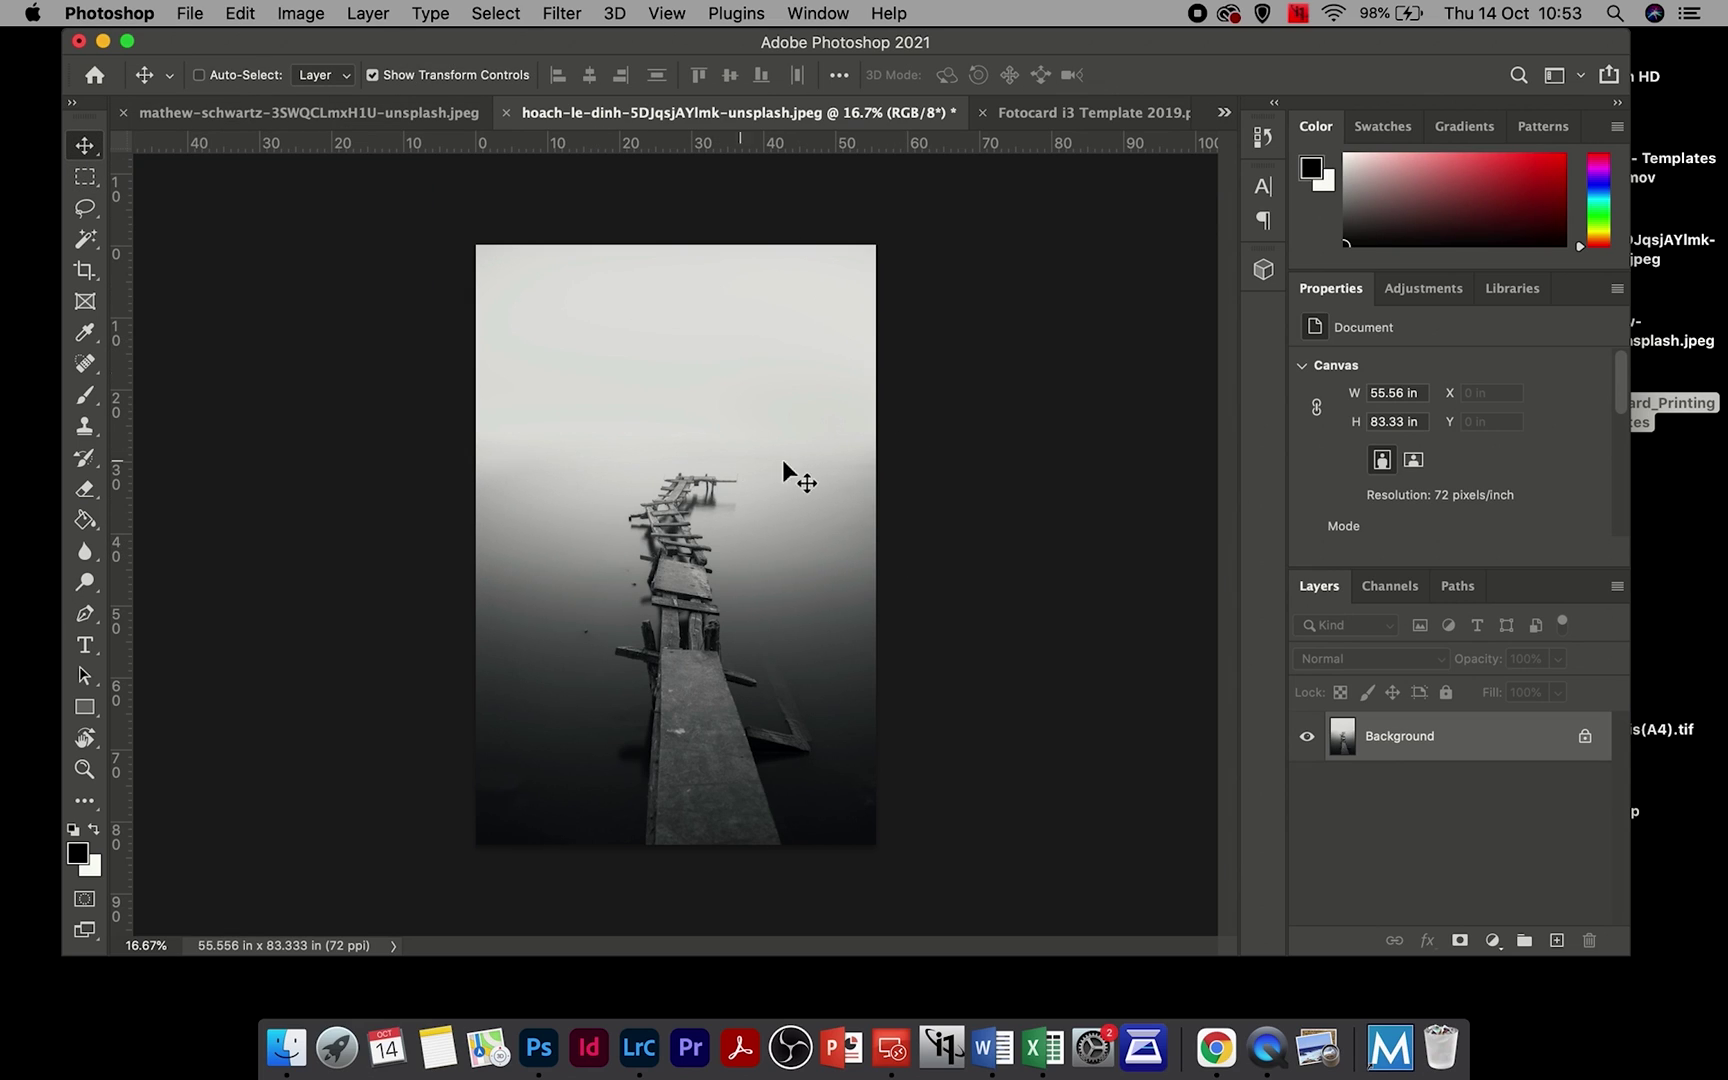
Step: Drag the pier photo onto the i3 template and scale it to 42.71% to fill the right panel
{"action": "left_click_drag", "start_coordinate": [697, 378], "coordinate": [950, 307]}
{"action": "left_click_drag", "start_coordinate": [763, 563], "coordinate": [822, 543]}
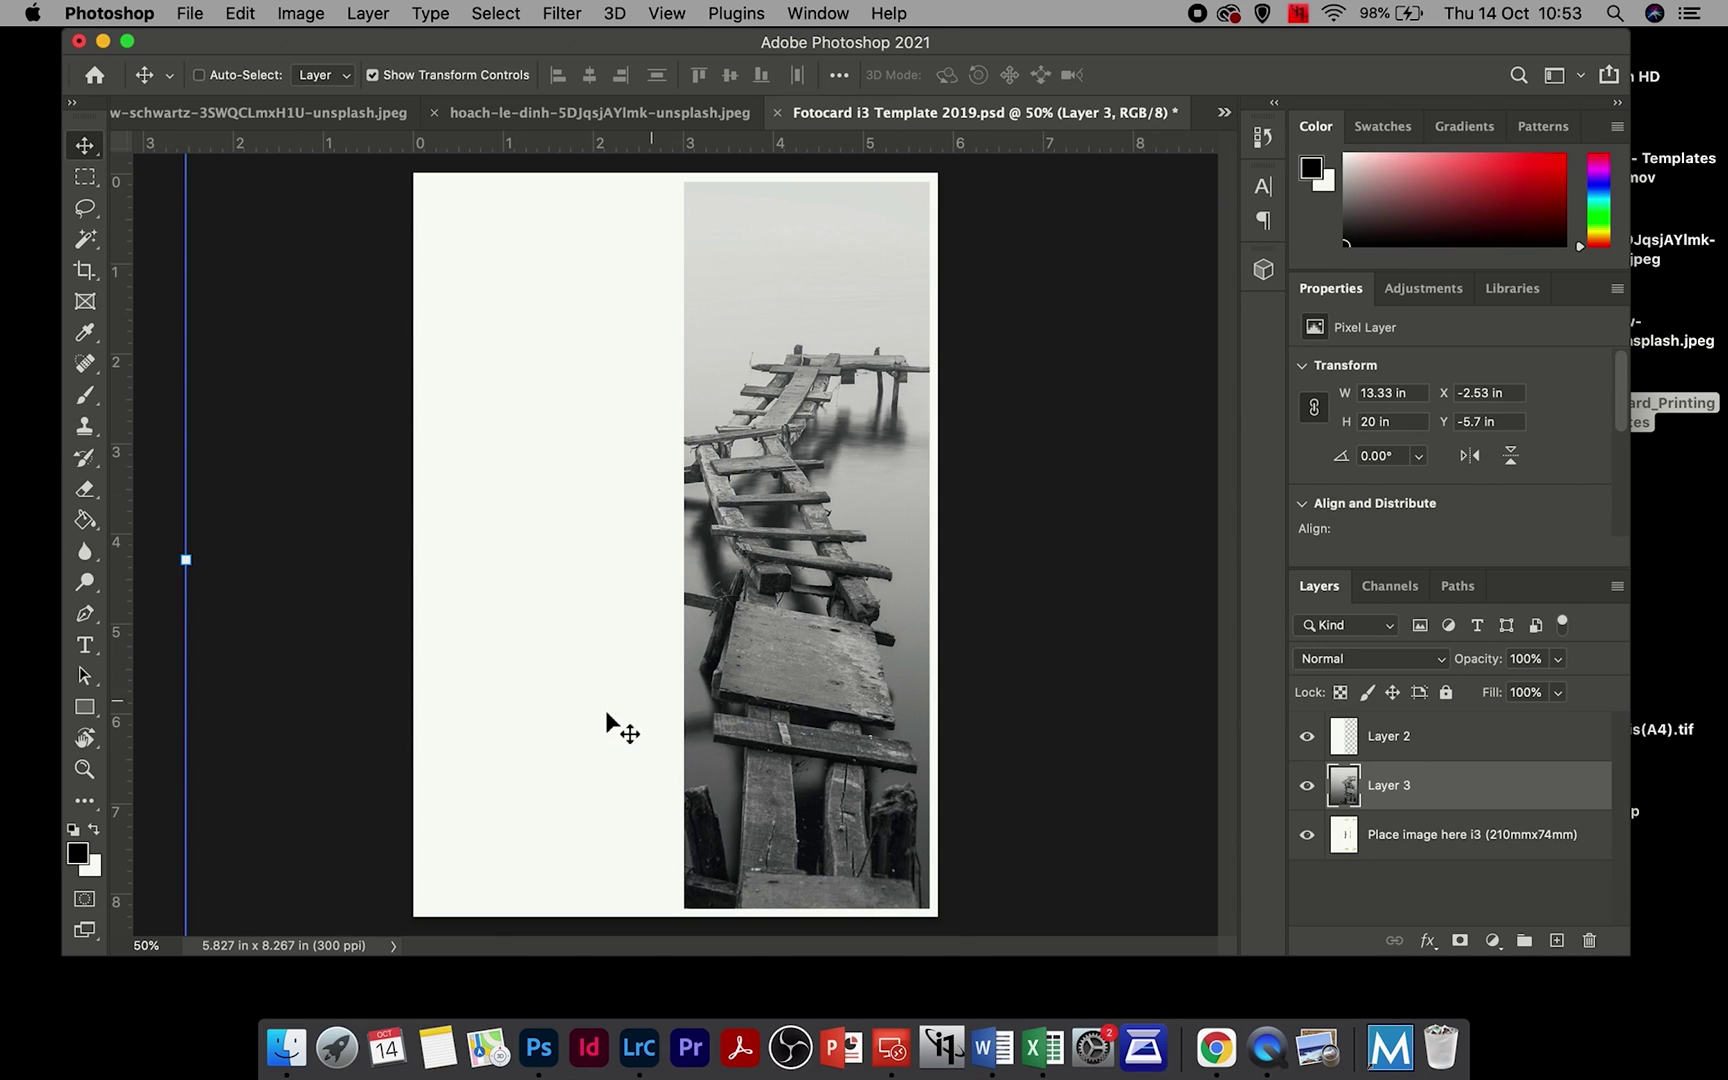
{"action": "key", "text": "super+minus"}
{"action": "key", "text": "super+minus"}
{"action": "key", "text": "super+minus"}
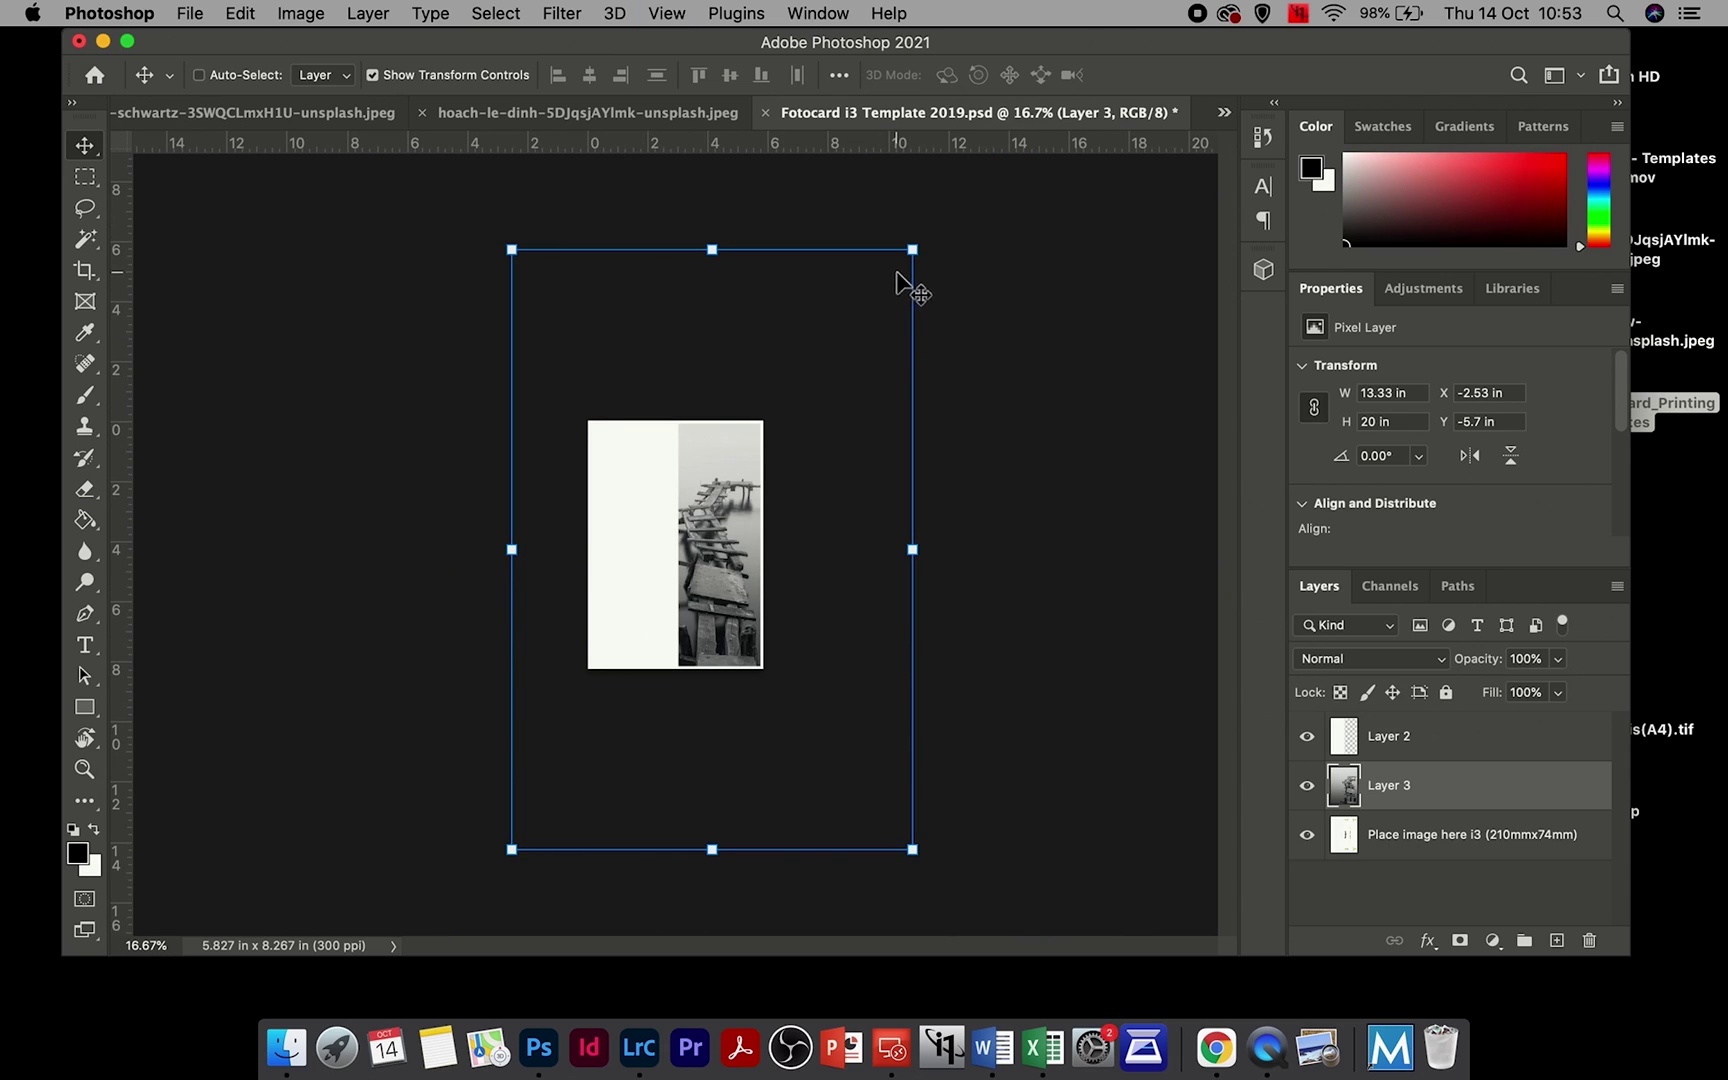
{"action": "left_click_drag", "start_coordinate": [912, 249], "coordinate": [755, 392]}
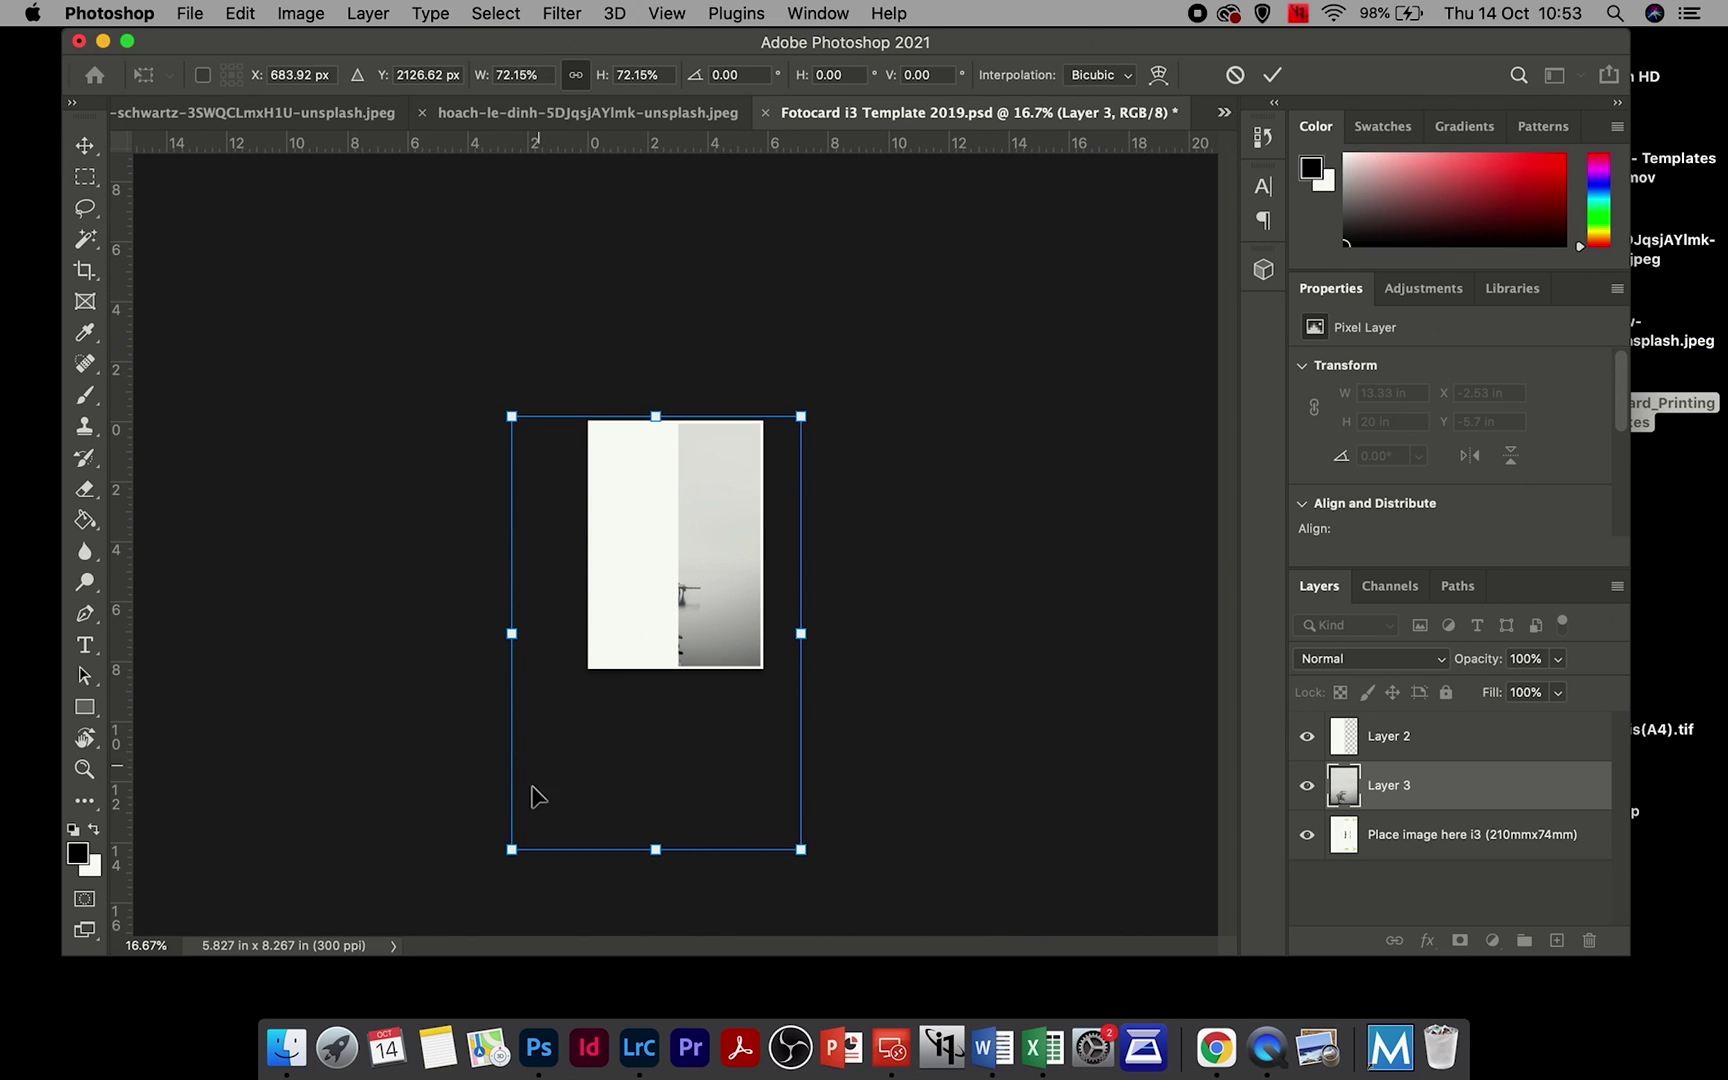
{"action": "left_click_drag", "start_coordinate": [530, 833], "coordinate": [669, 674]}
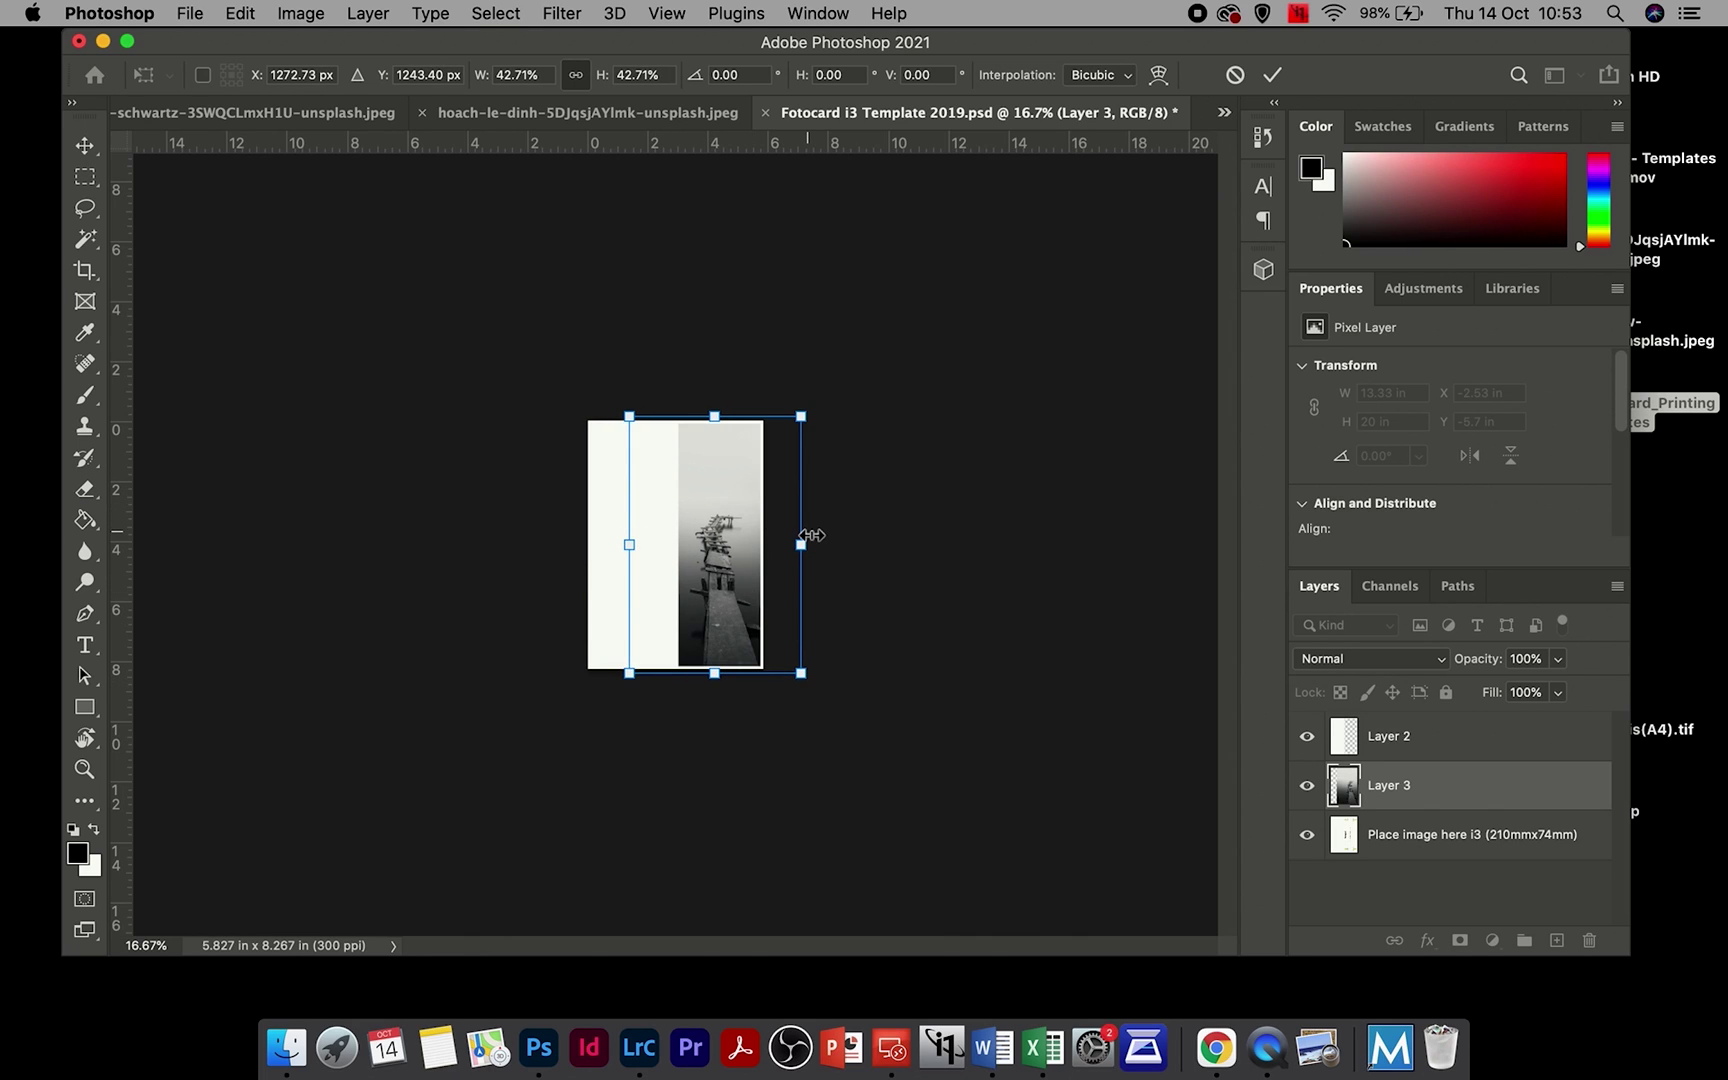
{"action": "key", "text": "super+equal"}
{"action": "key", "text": "super+equal"}
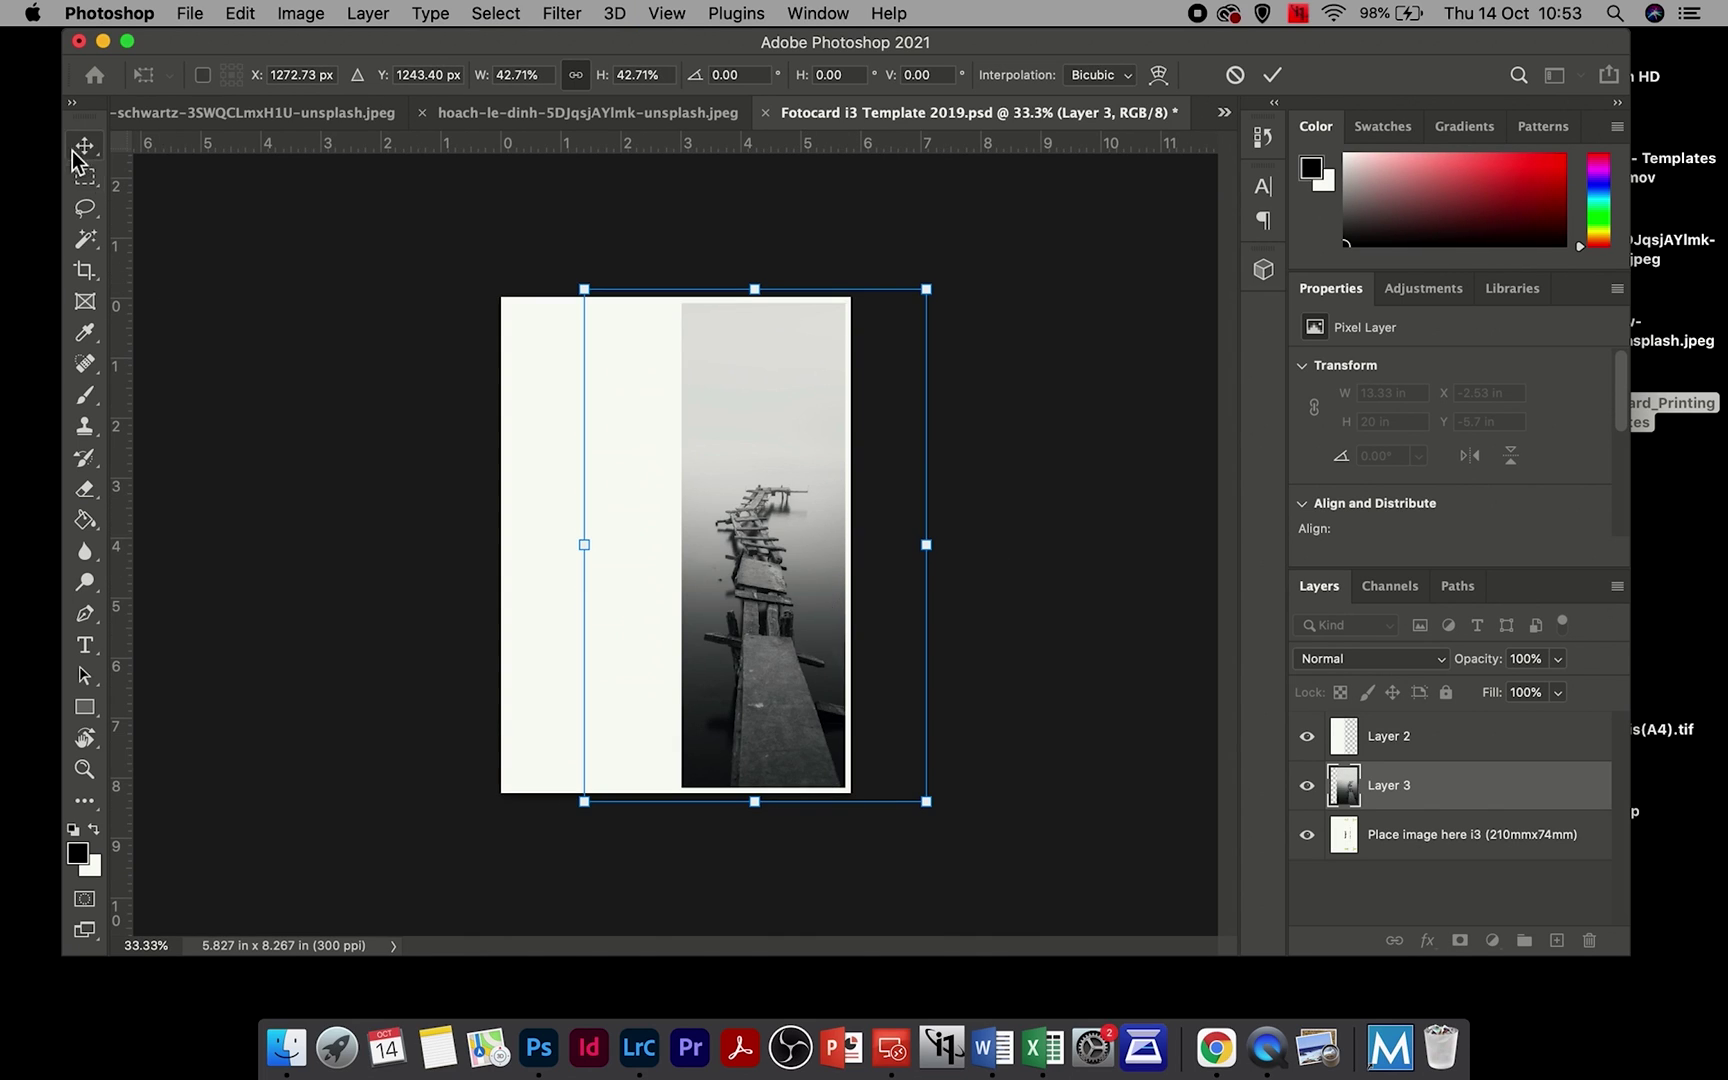
{"action": "left_click", "coordinate": [85, 176]}
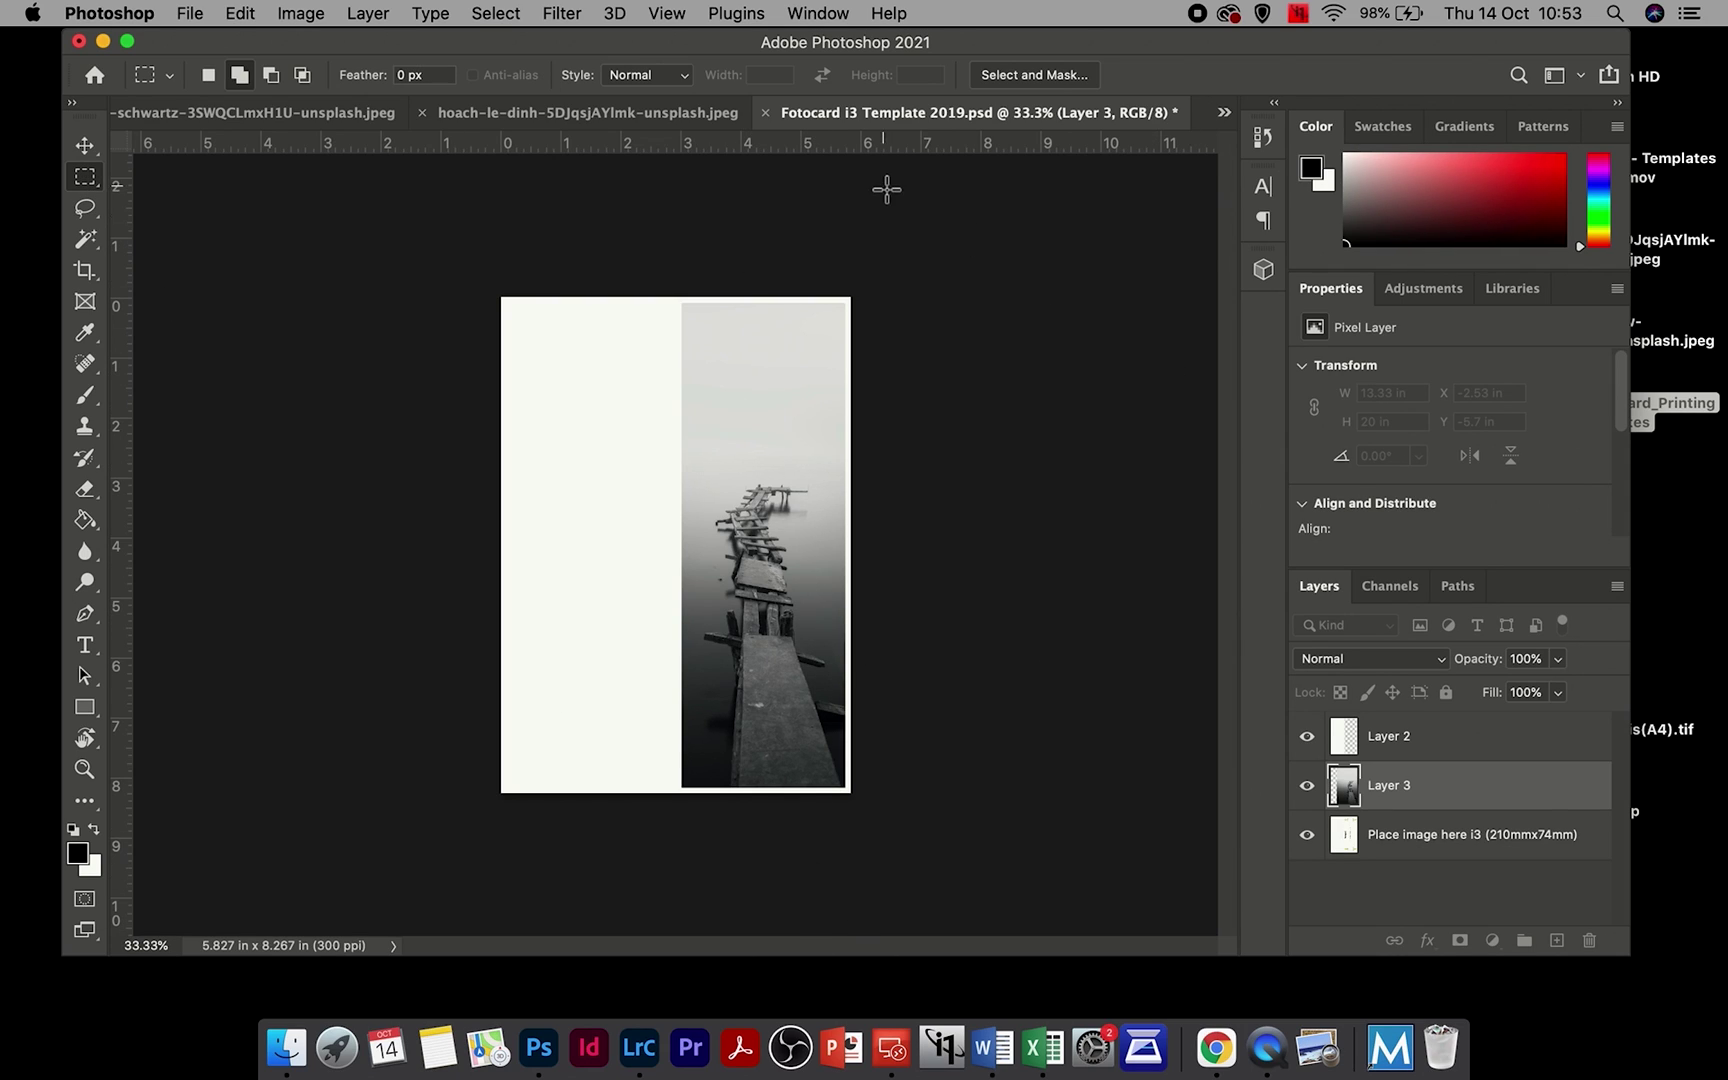
Step: Bring up the printer's own print settings for the i3 pier card
{"action": "left_click", "coordinate": [189, 13]}
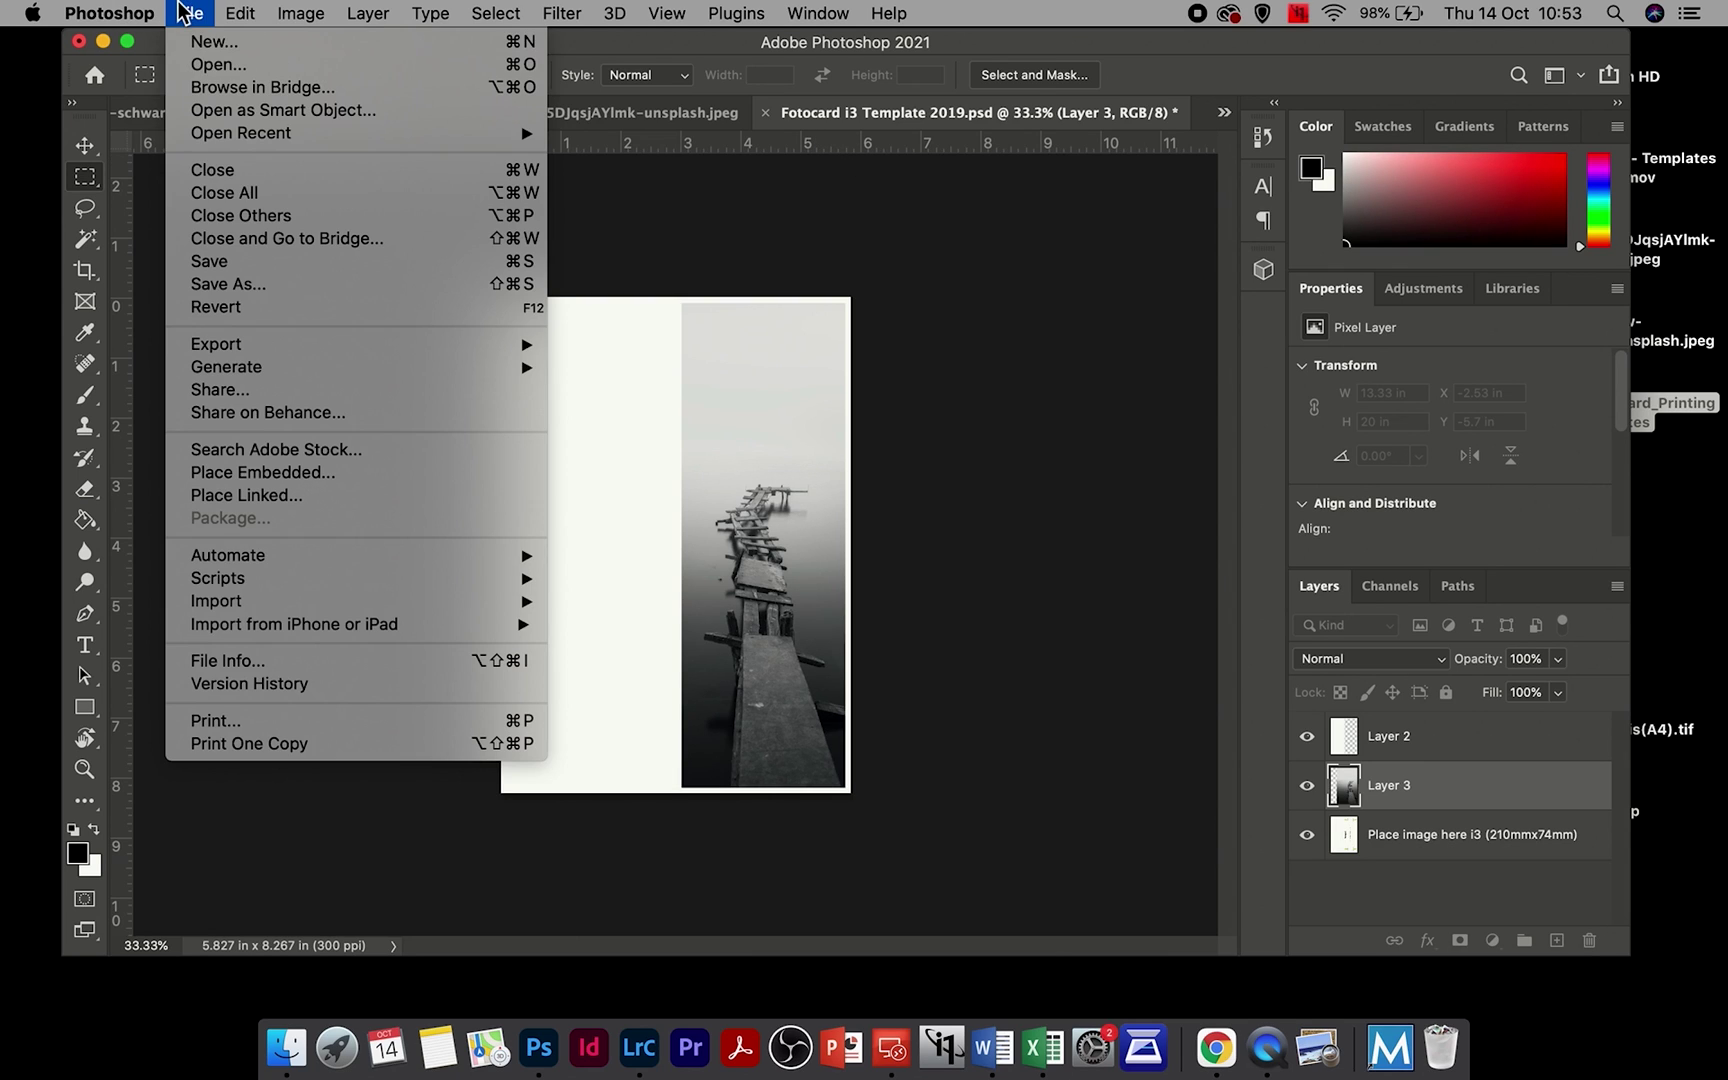
{"action": "left_click", "coordinate": [349, 725]}
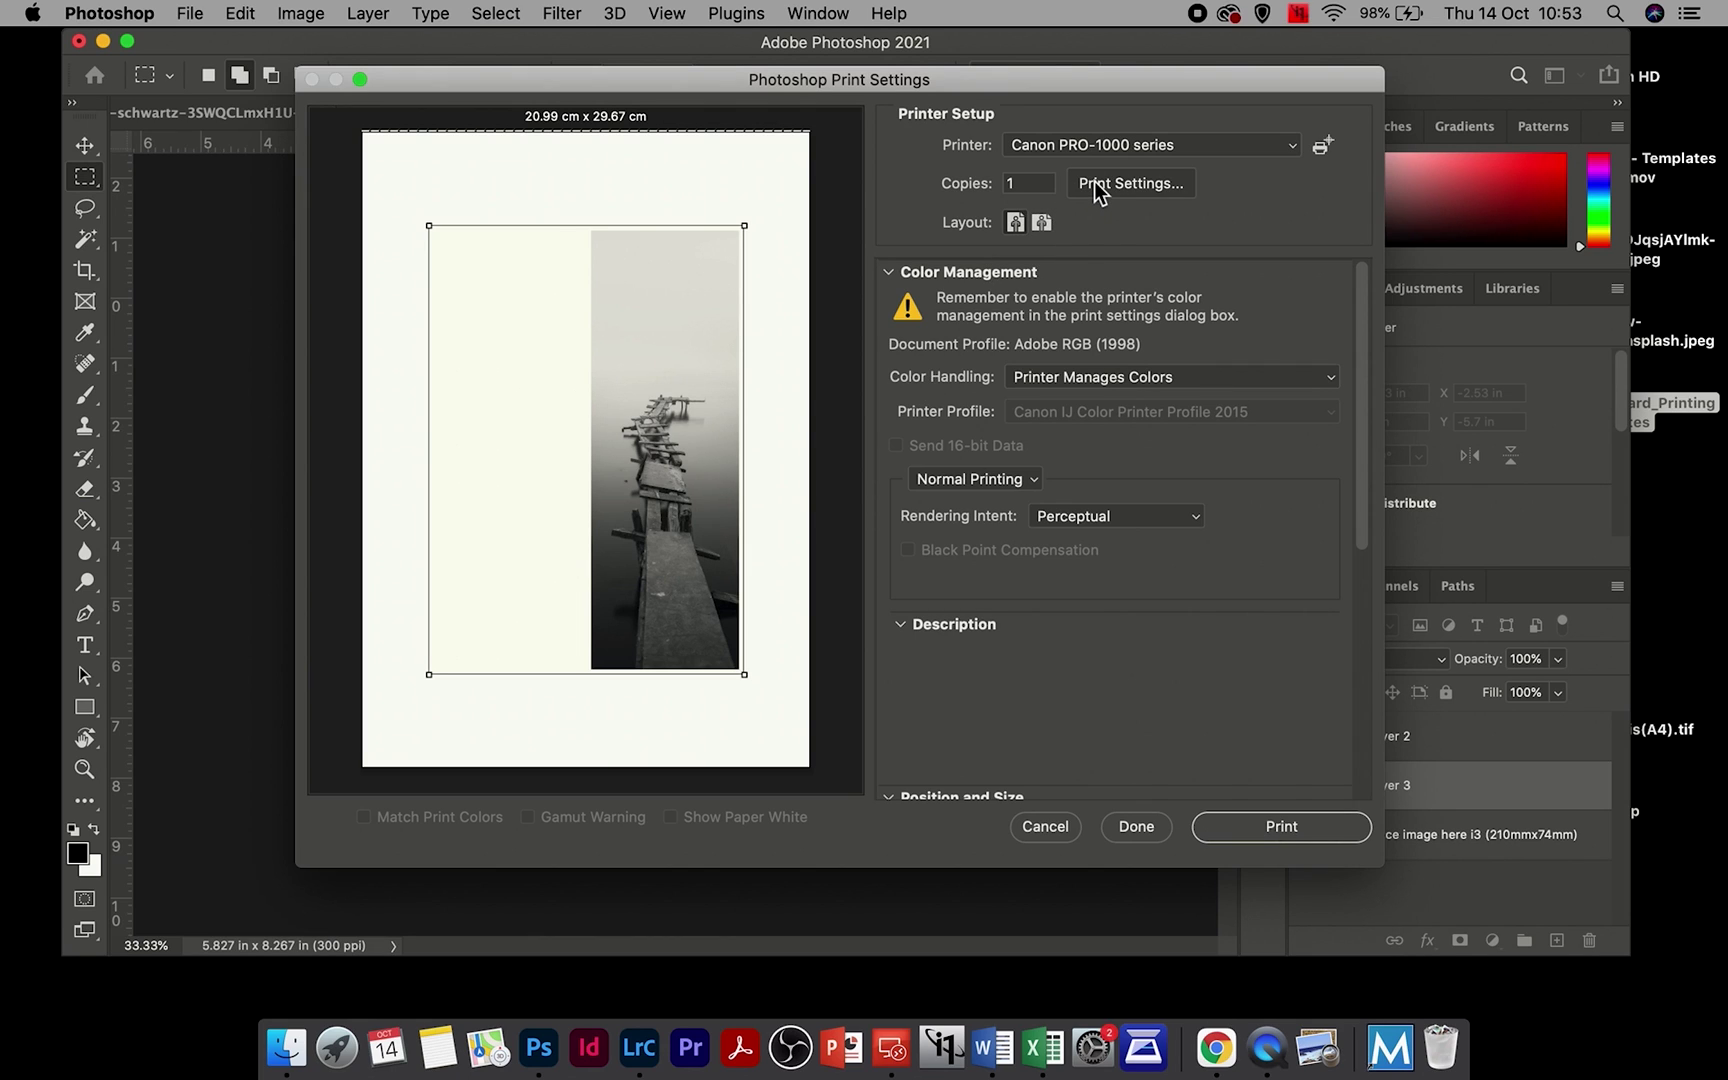
{"action": "left_click", "coordinate": [1094, 183]}
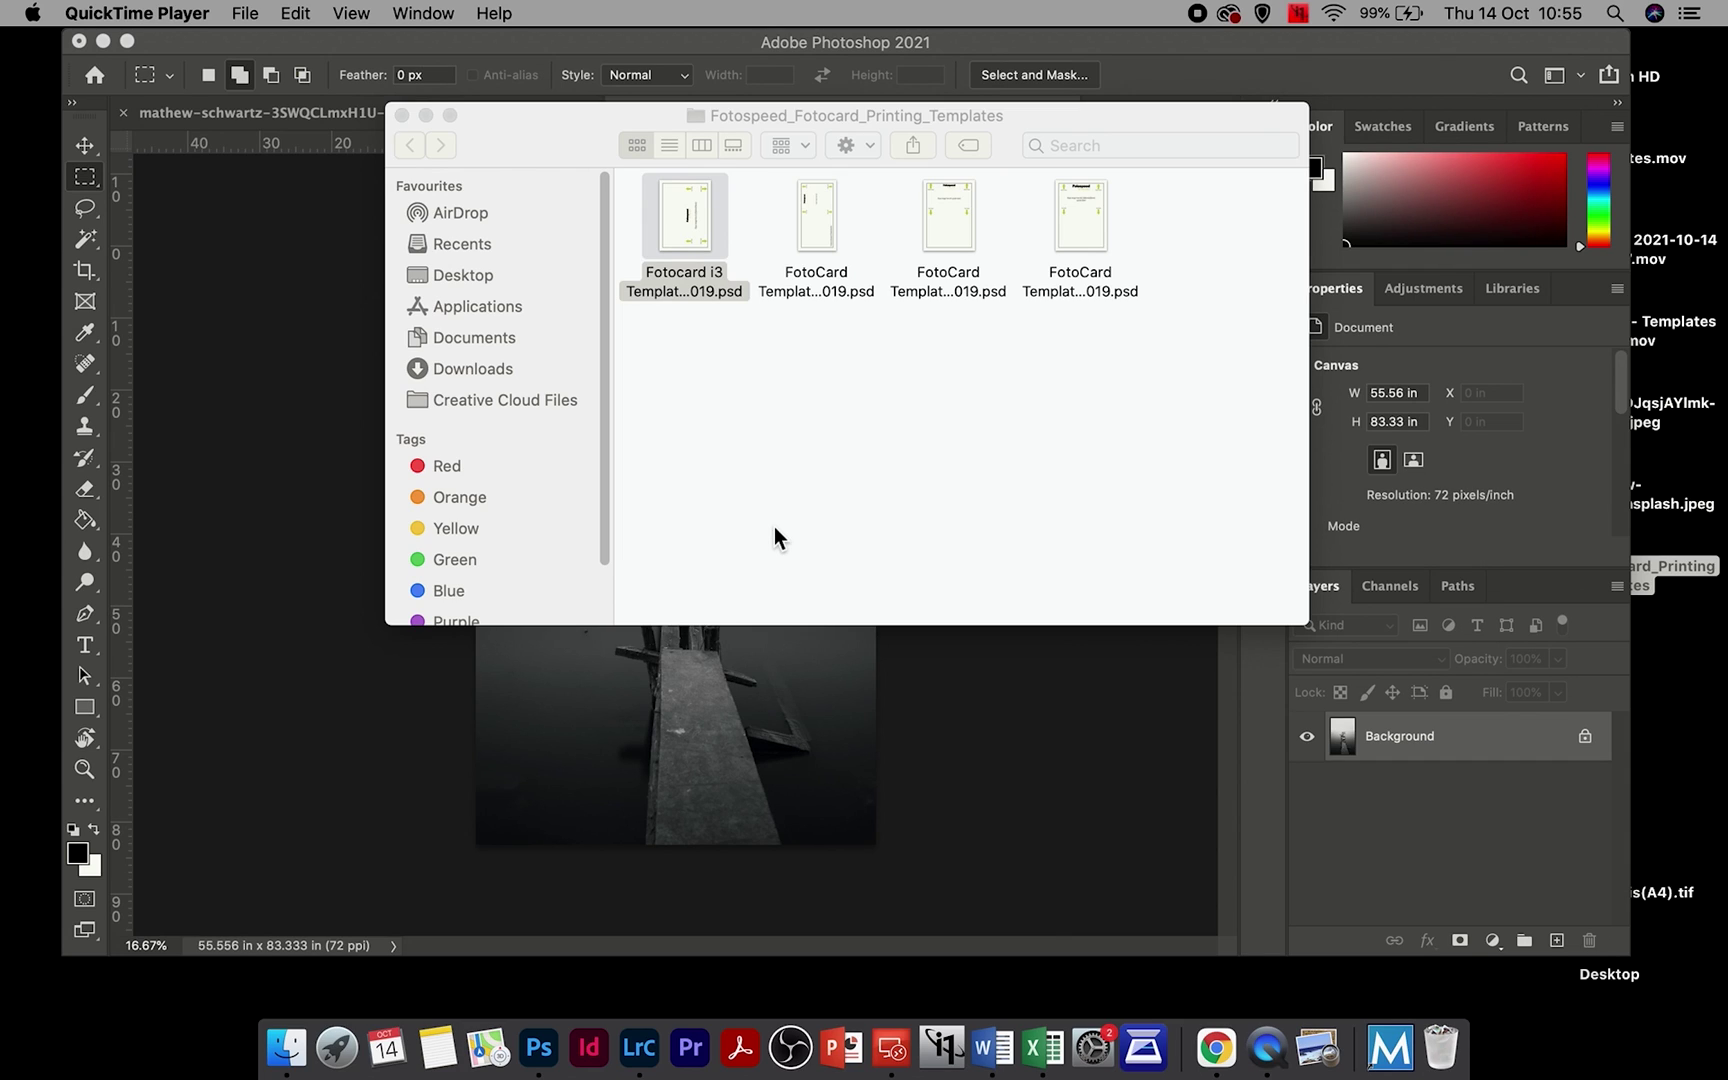
Step: Open FotoCard Template 5x5 2019.psd from the templates folder
{"action": "left_click", "coordinate": [821, 238]}
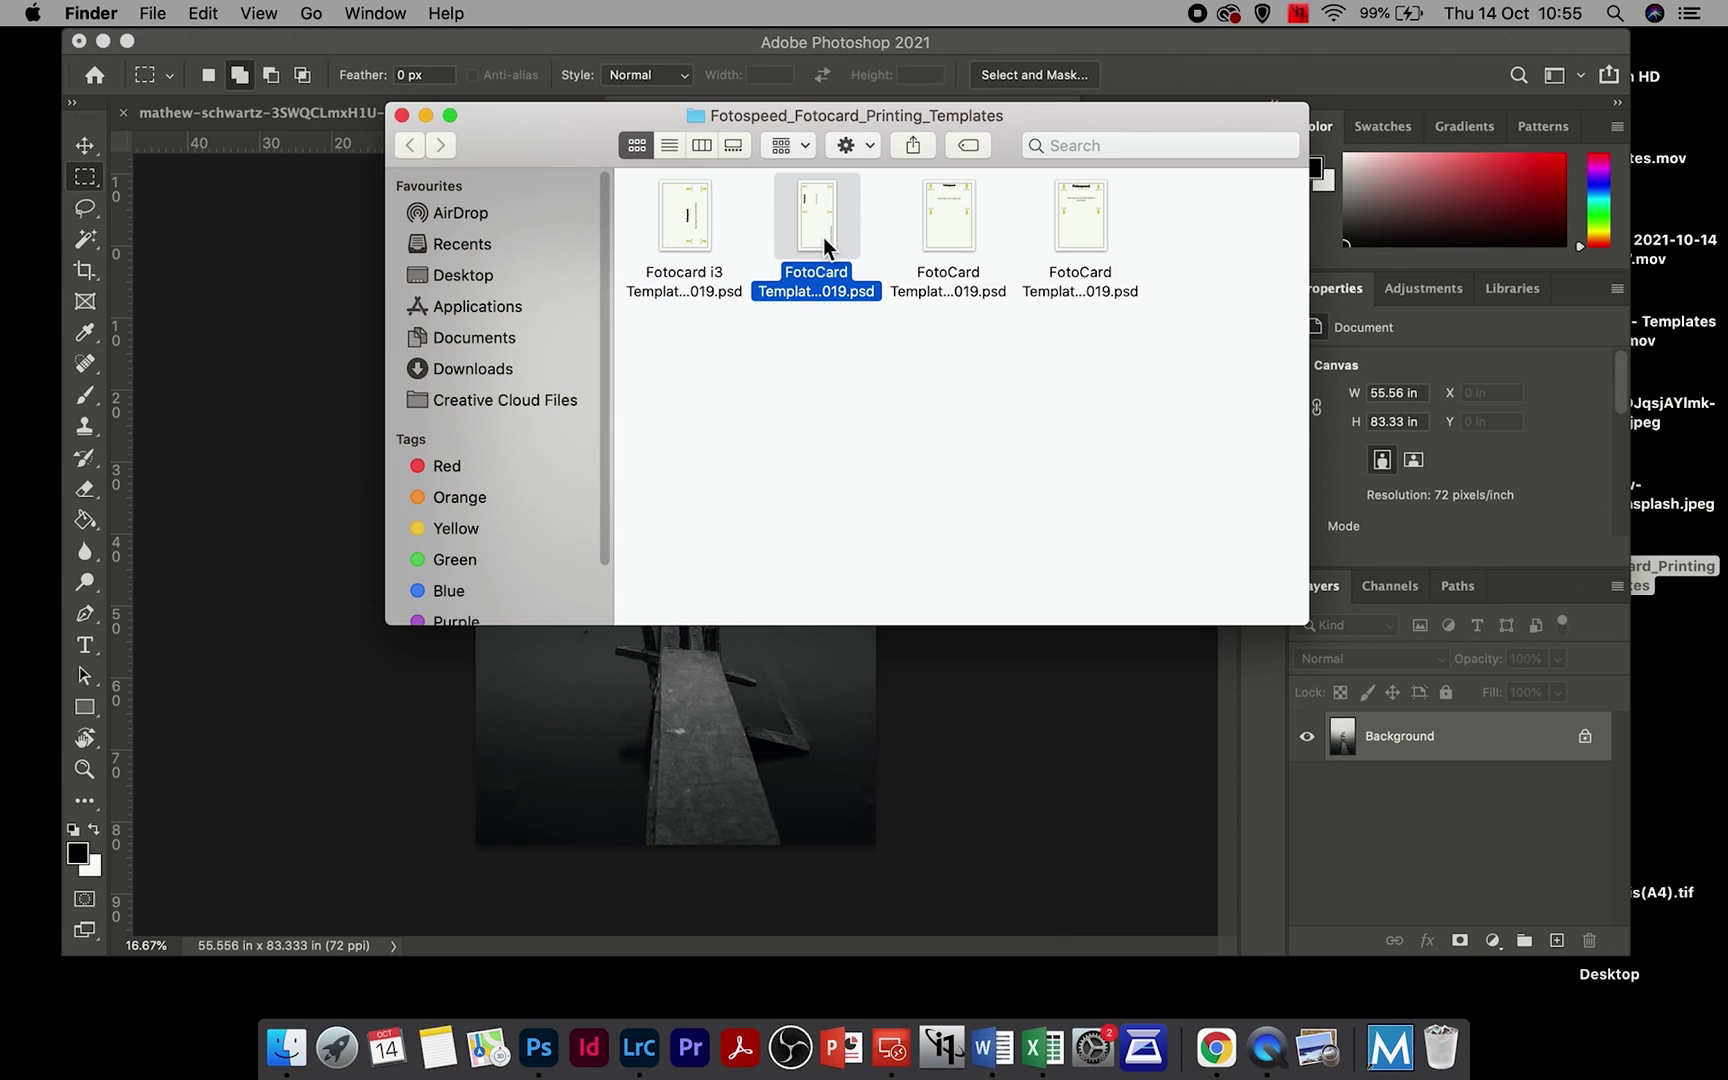
{"action": "double_click", "coordinate": [815, 211]}
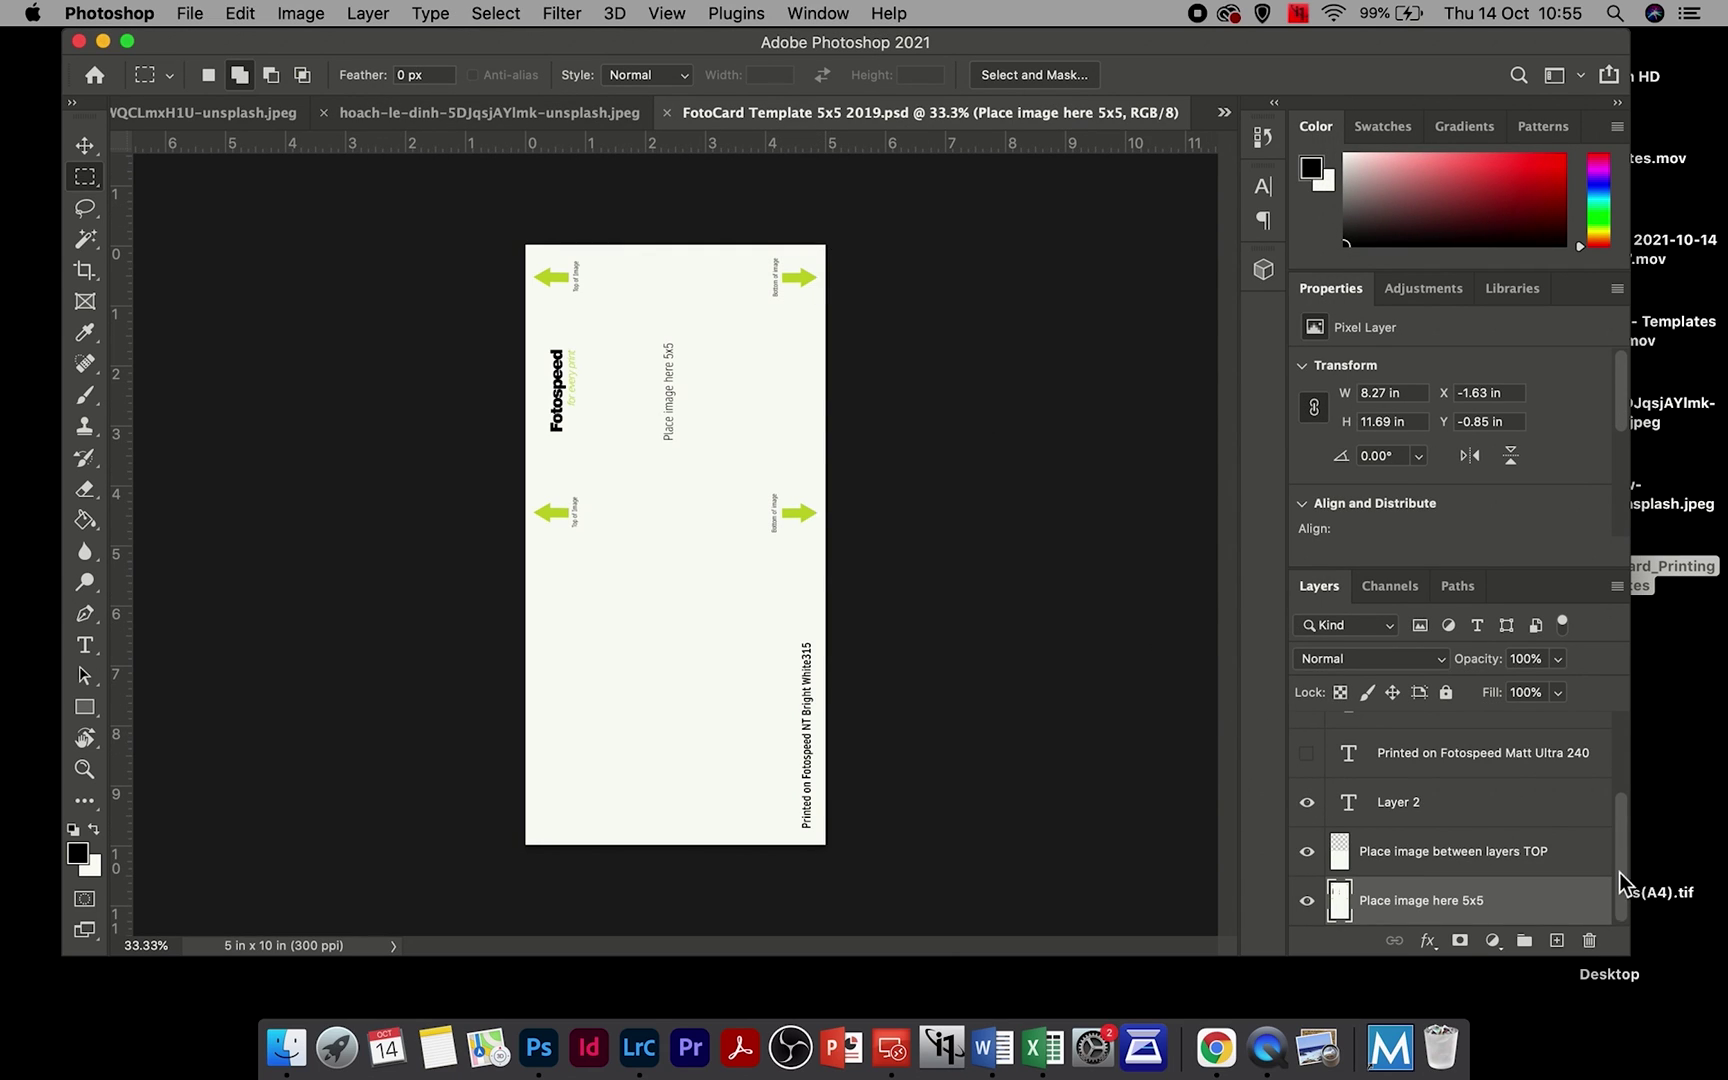
{"action": "scroll", "coordinate": [1620, 880], "scroll_direction": "up", "scroll_amount": 3}
Step: Hide the Bright White315 paper label and bring the misty pier photo back to the front
{"action": "left_click", "coordinate": [1307, 736]}
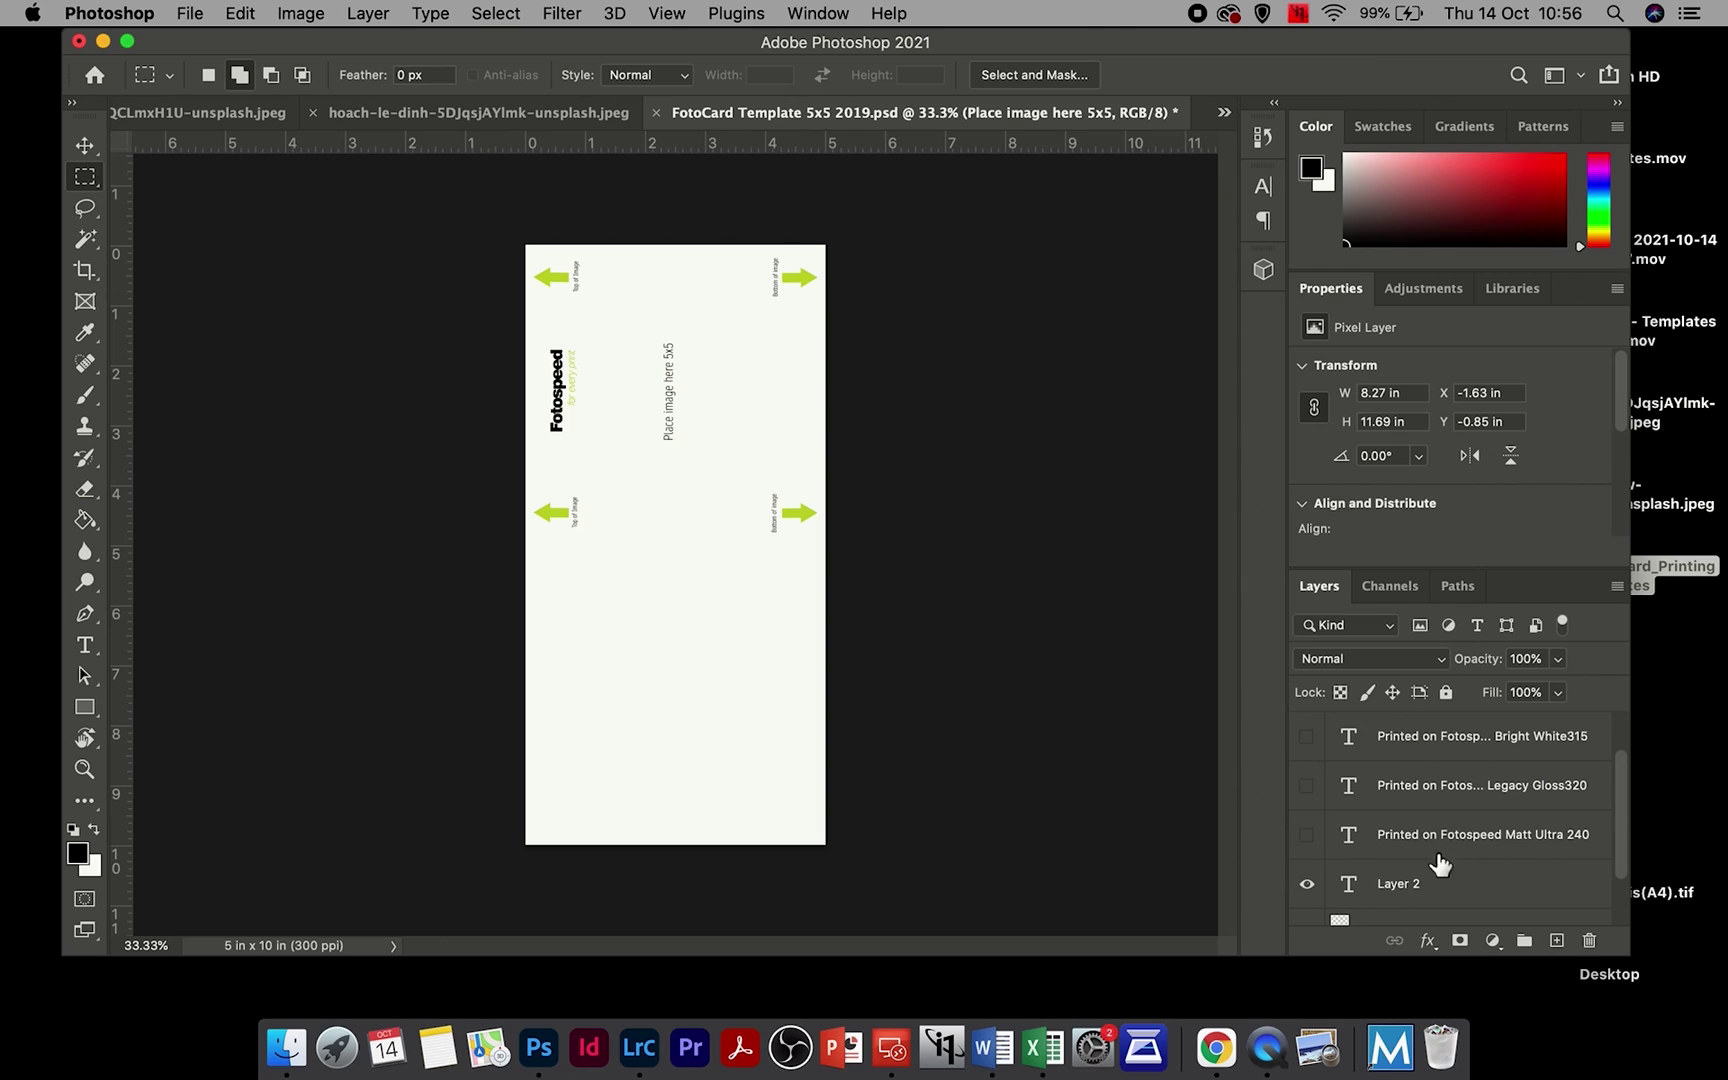
{"action": "left_click_drag", "start_coordinate": [1616, 802], "coordinate": [1625, 838]}
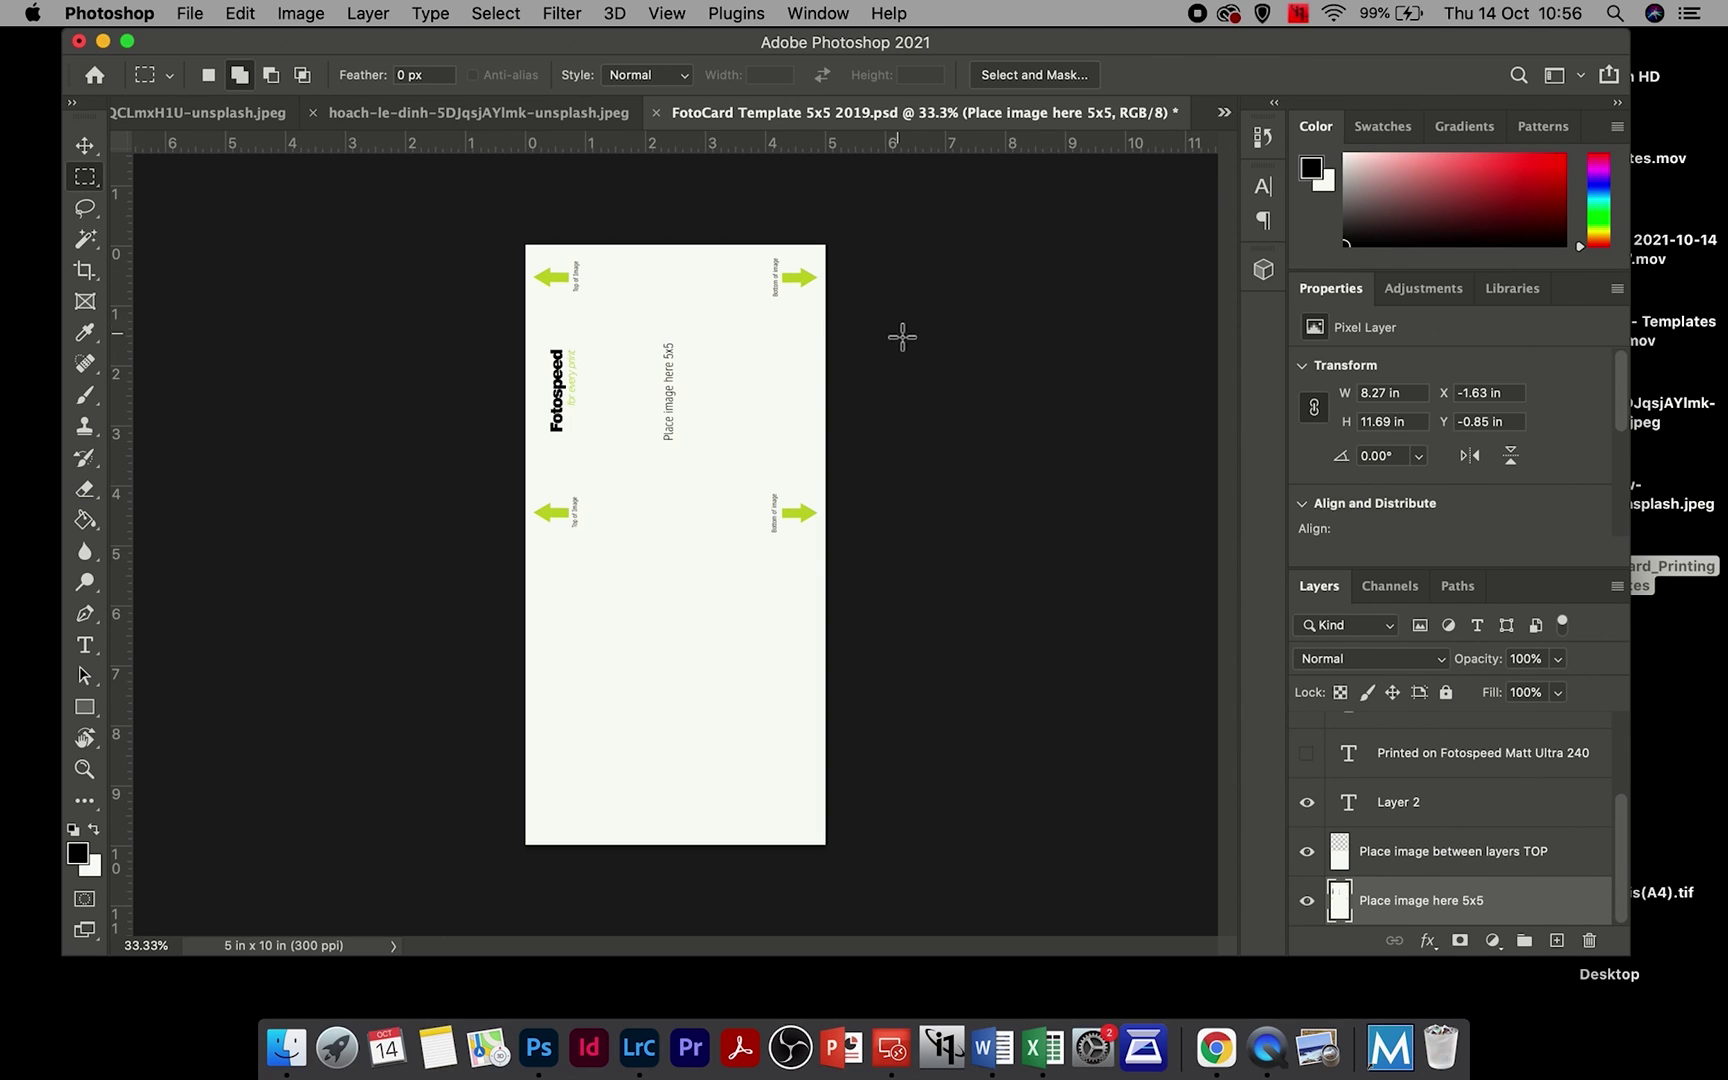
{"action": "left_click", "coordinate": [500, 118]}
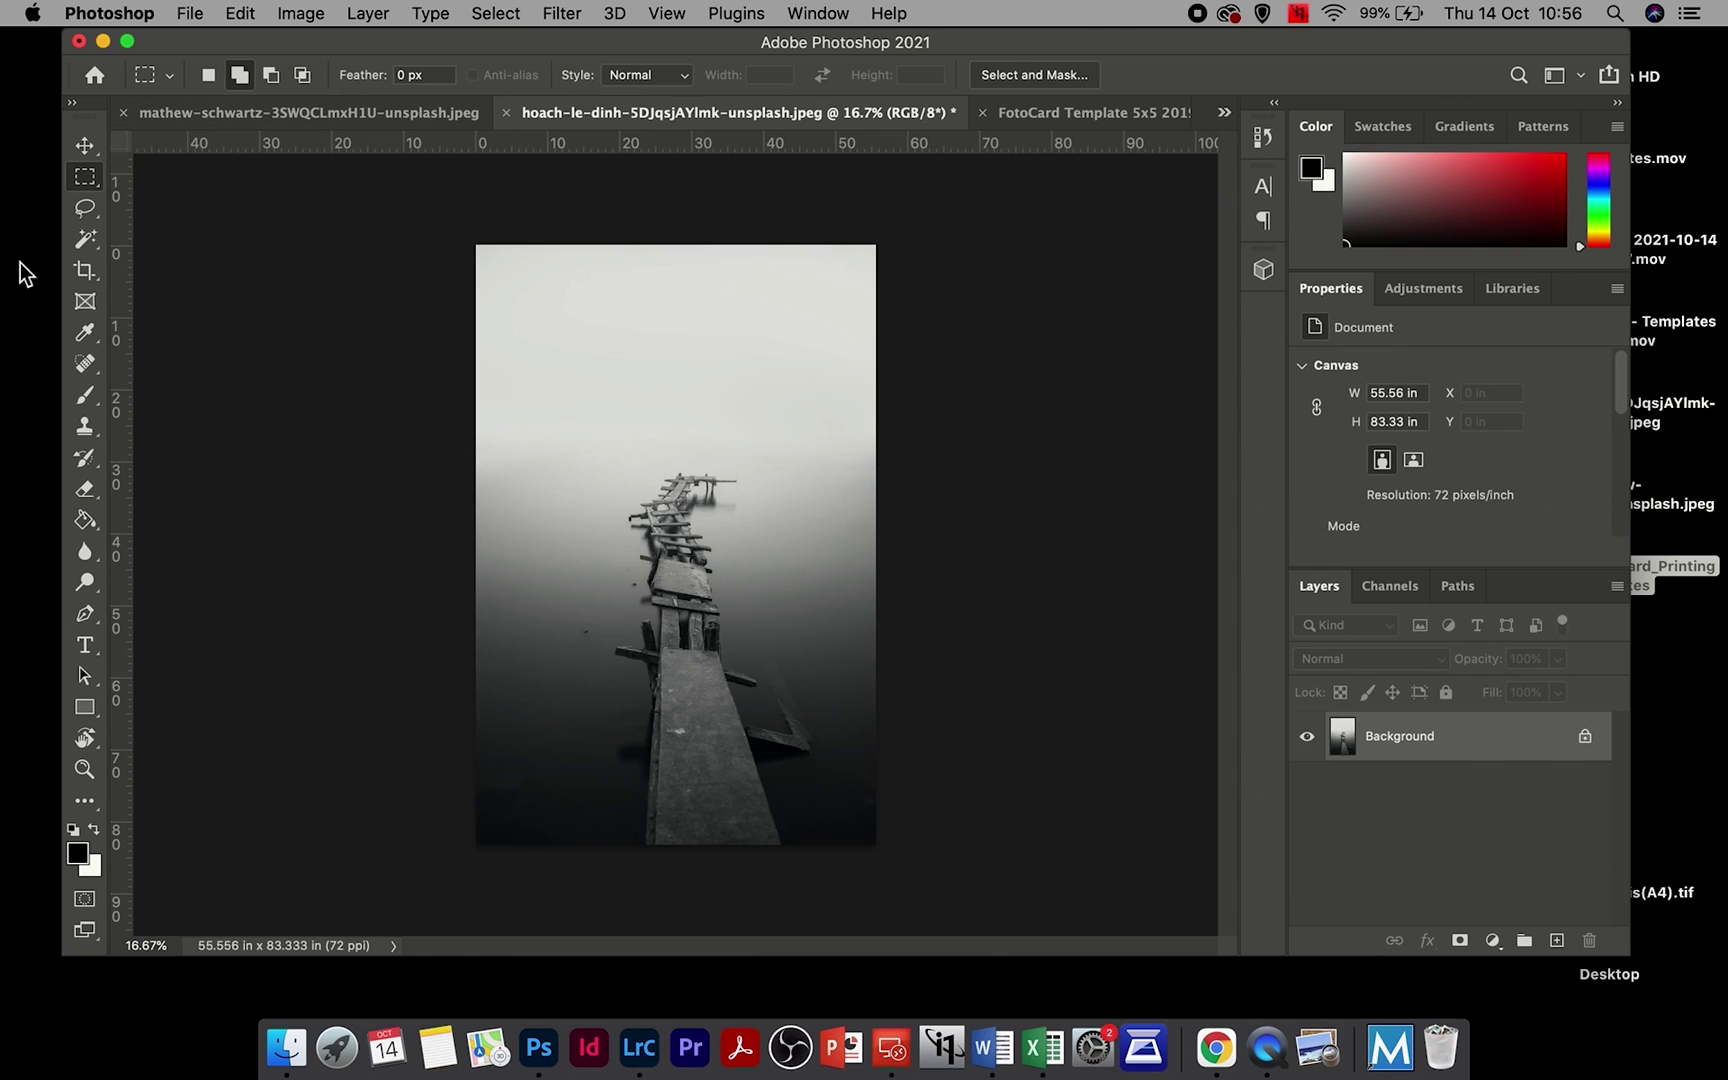
Step: Drag the pier photo onto the 5x5 card and rotate it 90° counter-clockwise
{"action": "left_click", "coordinate": [85, 145]}
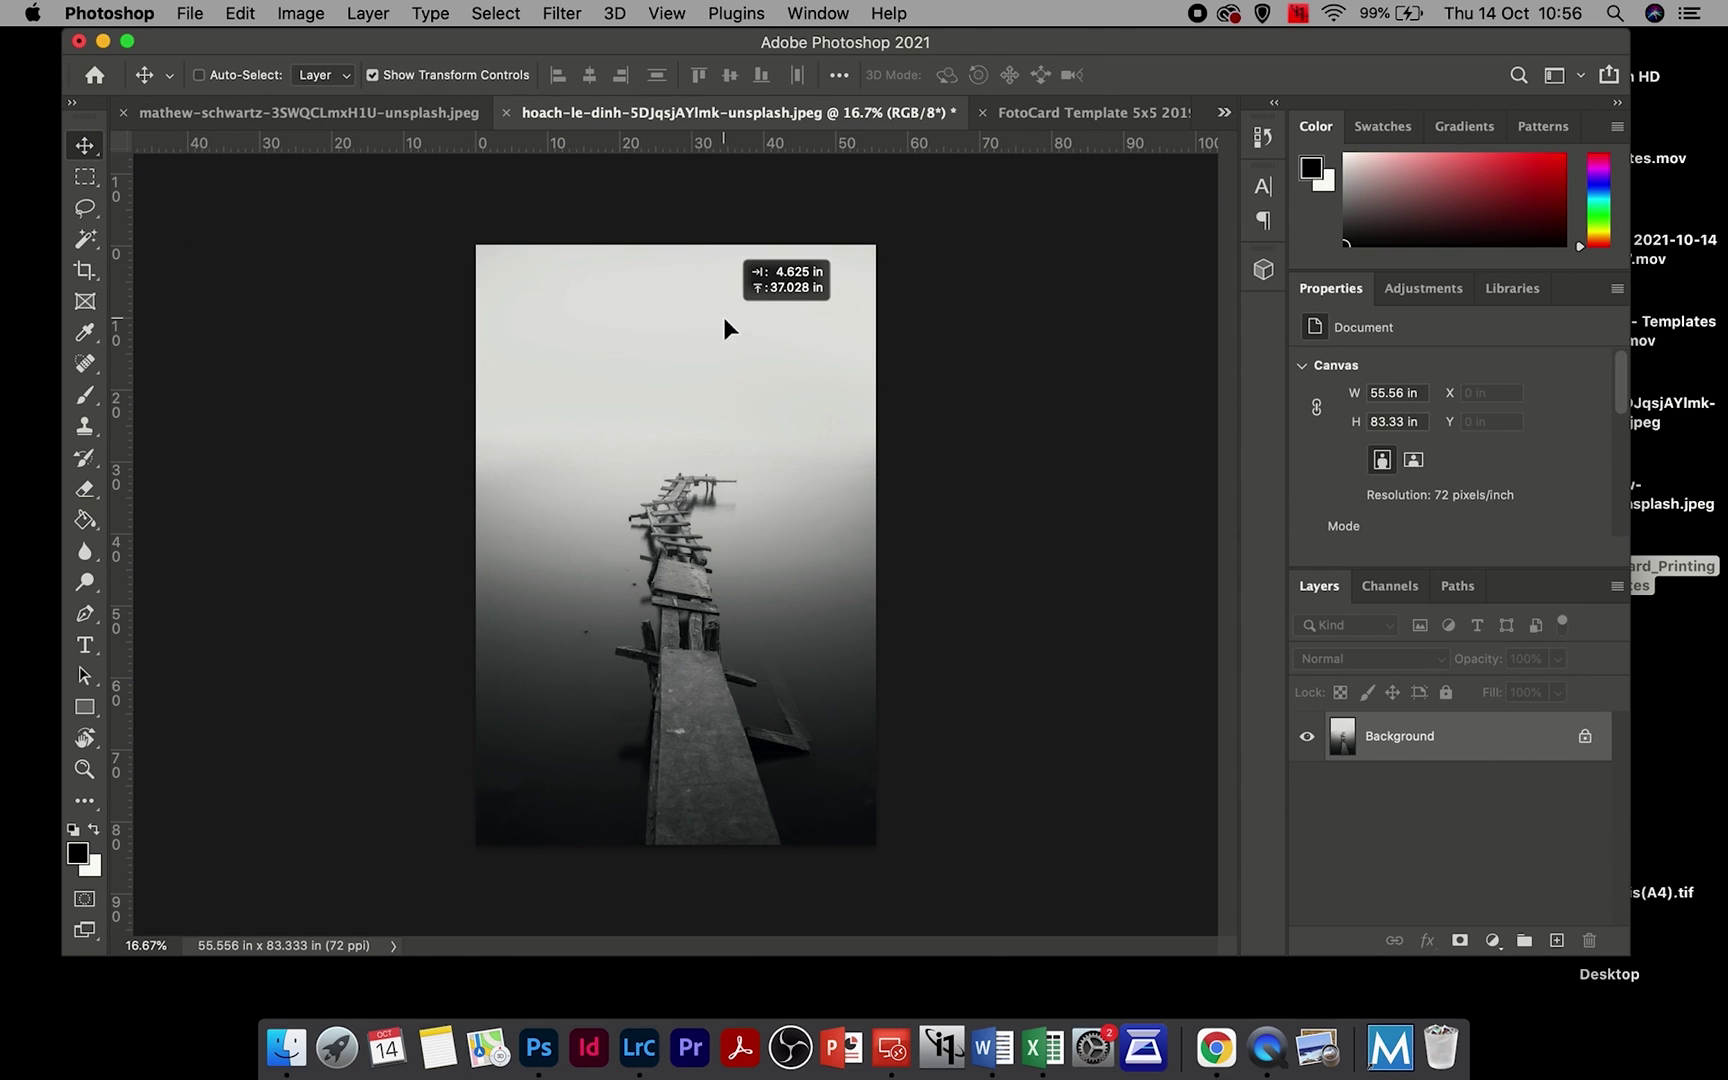
{"action": "left_click_drag", "start_coordinate": [1054, 112], "coordinate": [1058, 117]}
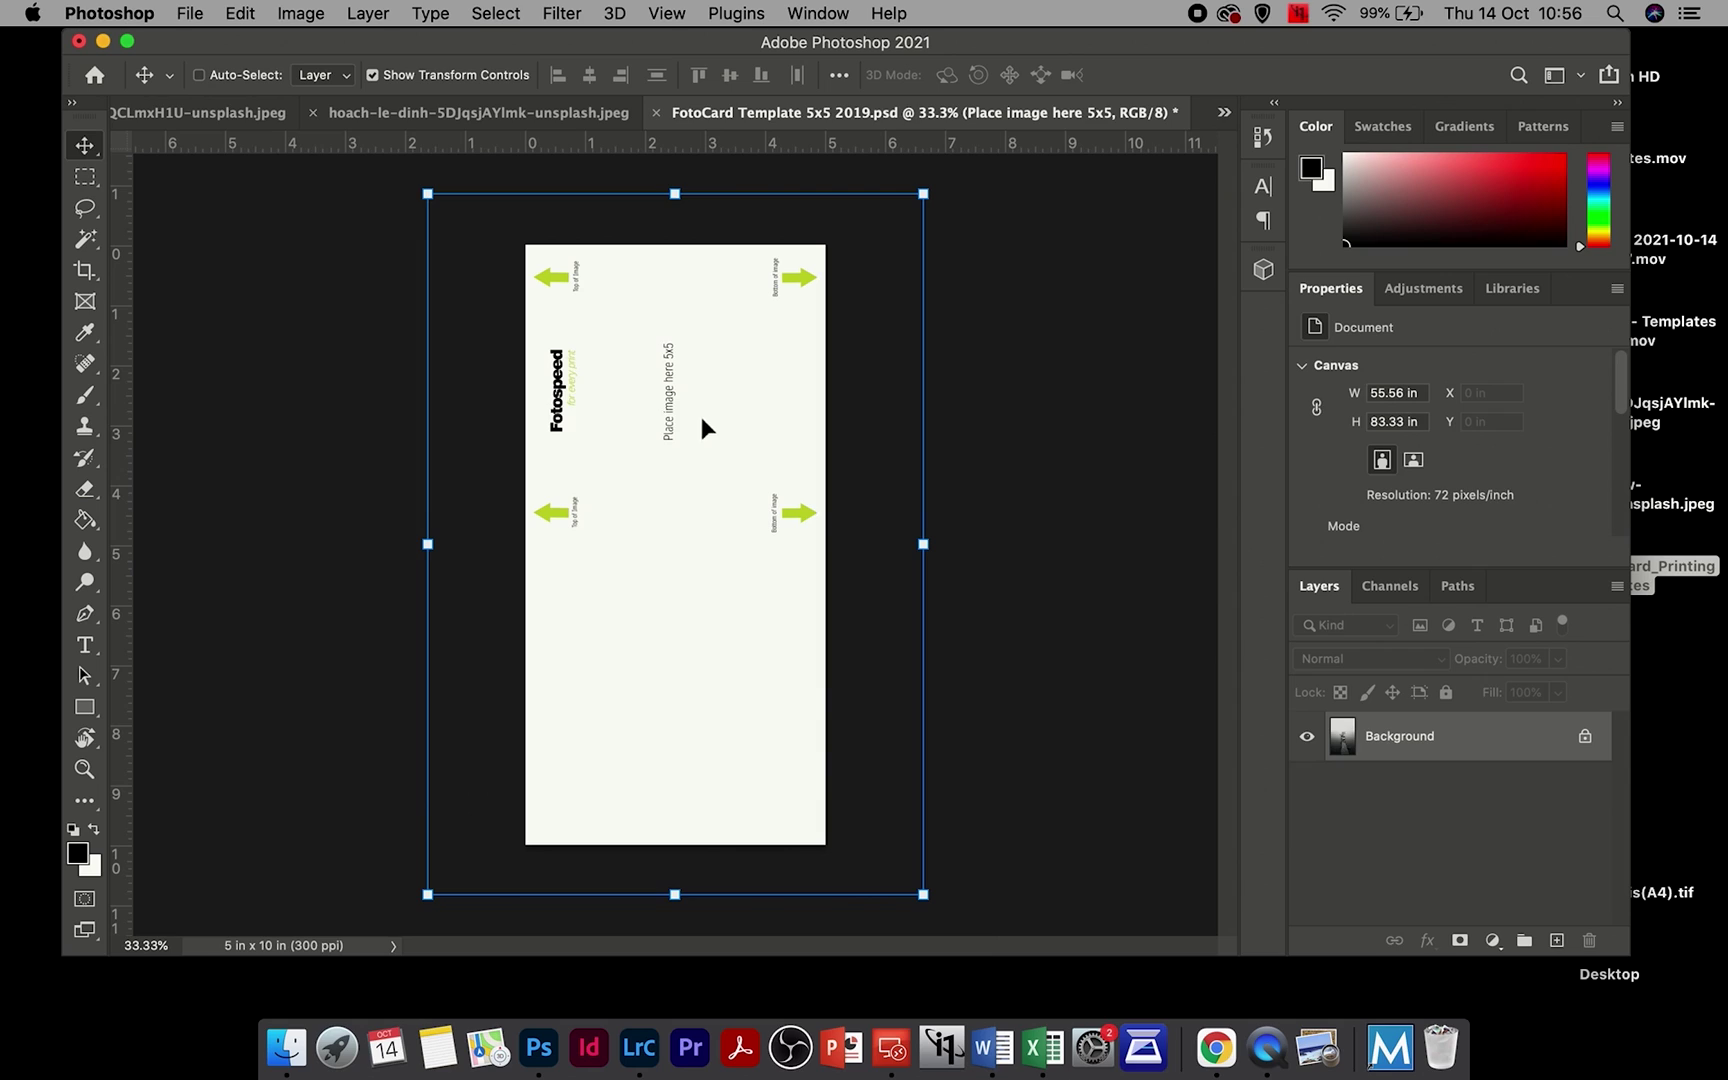
{"action": "left_click_drag", "start_coordinate": [702, 428], "coordinate": [678, 418]}
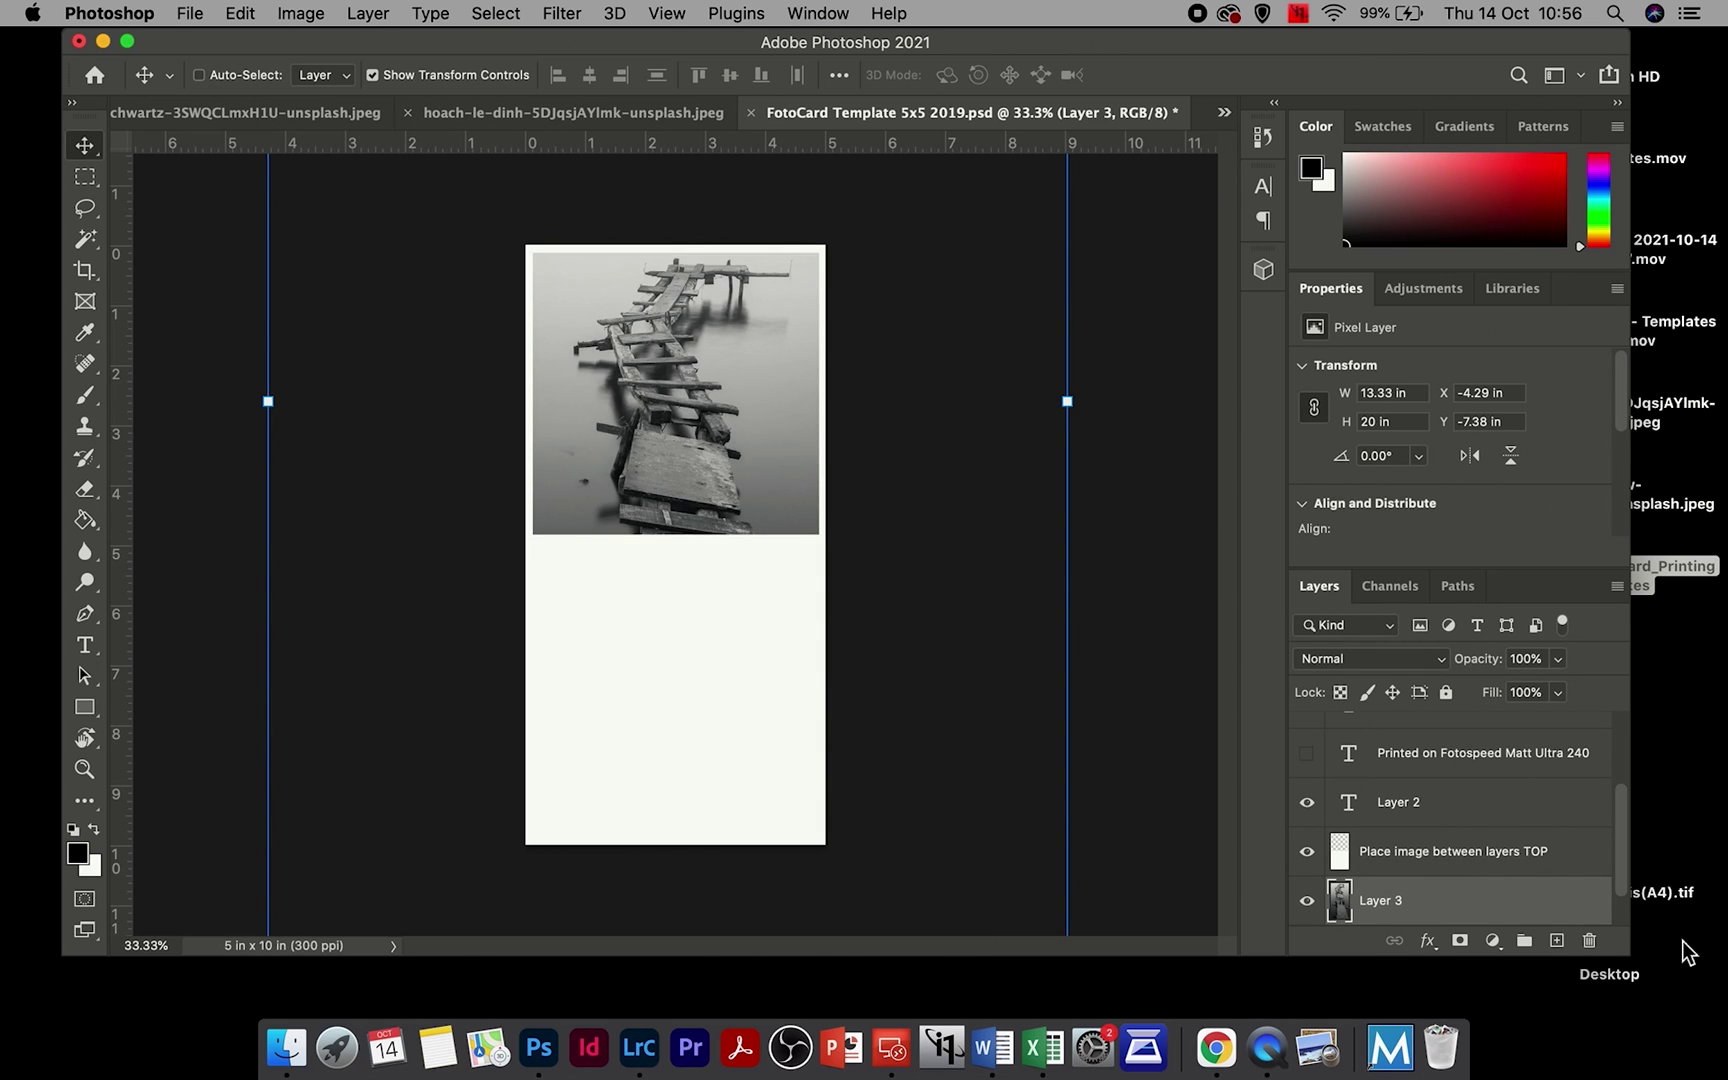
{"action": "scroll", "coordinate": [1620, 880], "scroll_direction": "down", "scroll_amount": 2}
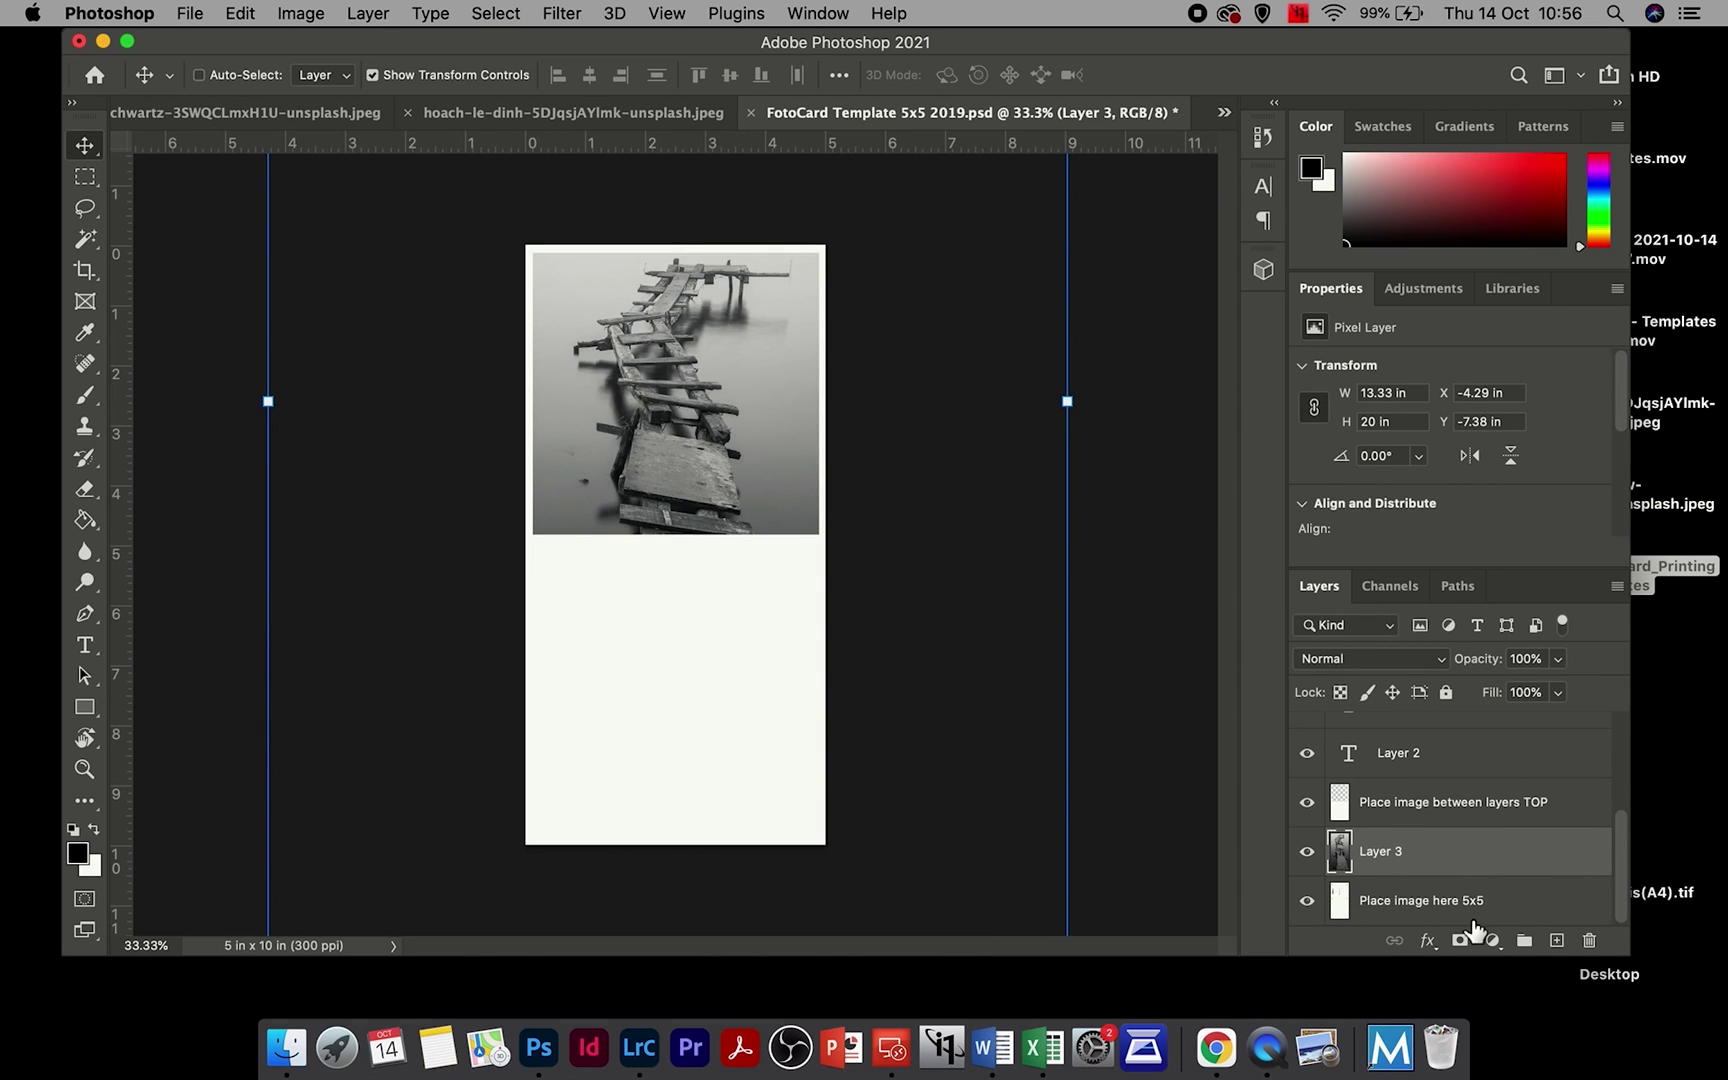
{"action": "left_click", "coordinate": [248, 16]}
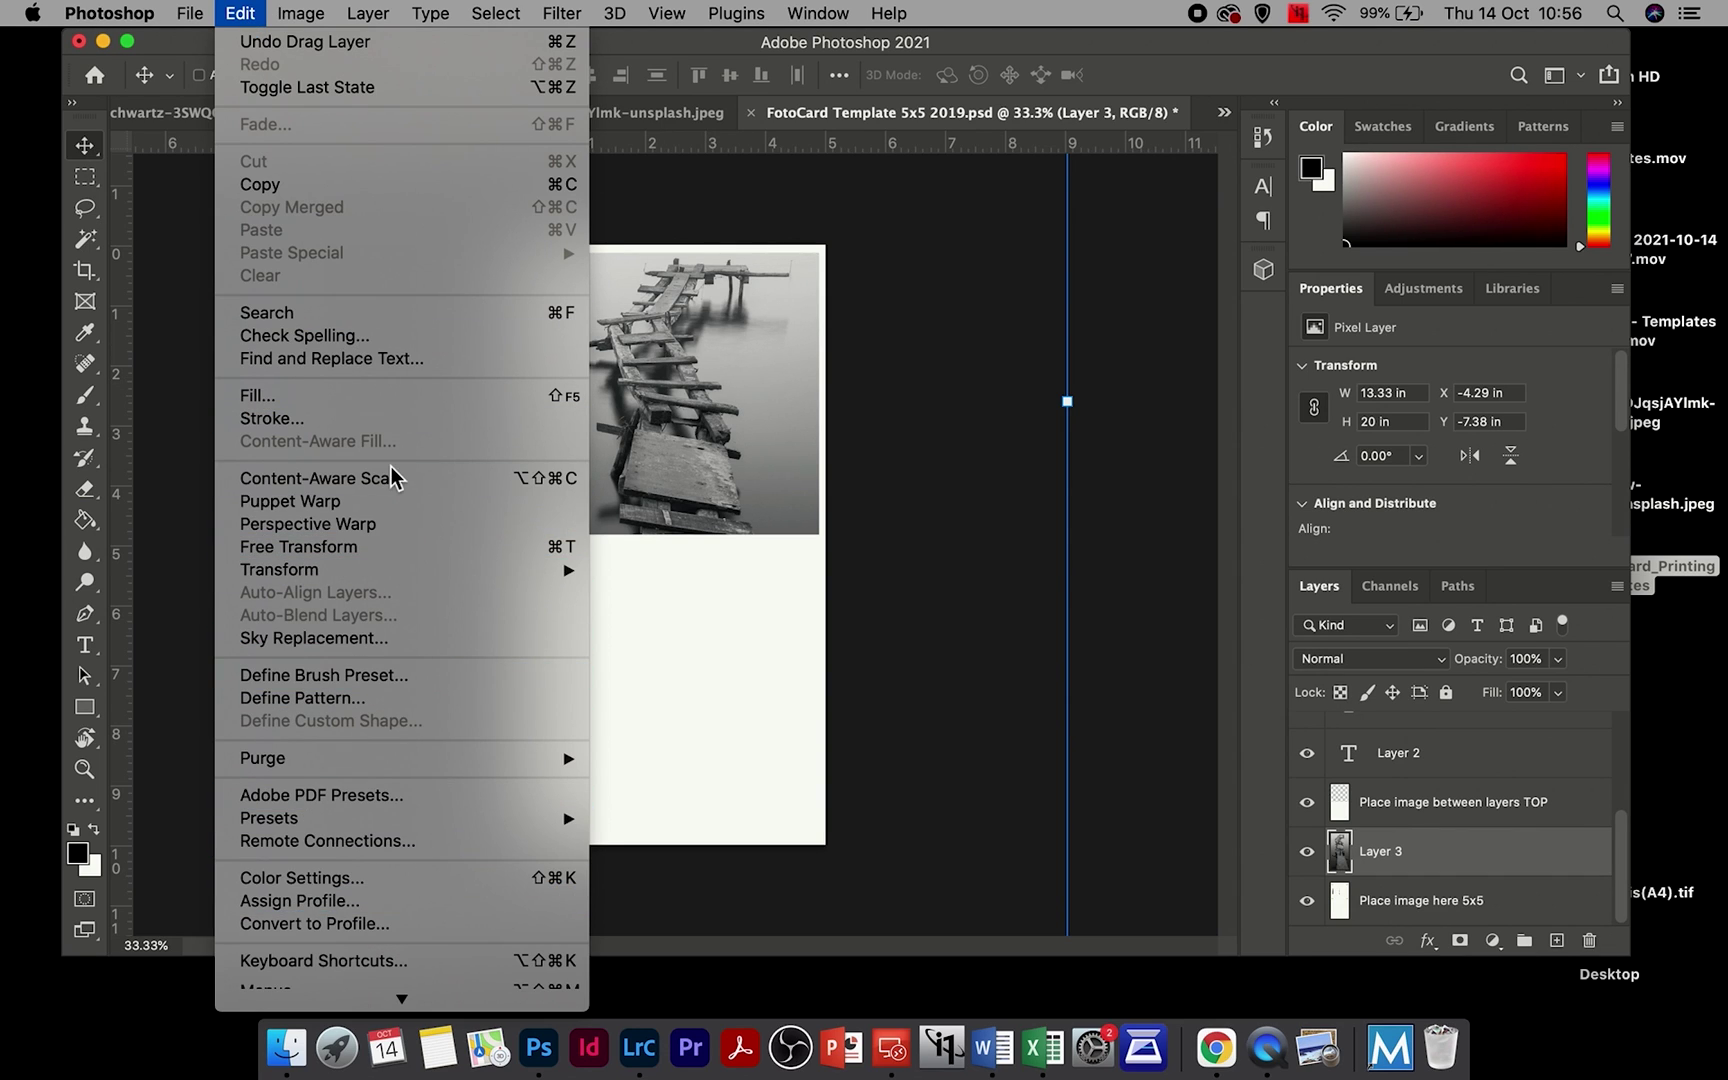
{"action": "mouse_move", "coordinate": [468, 572]}
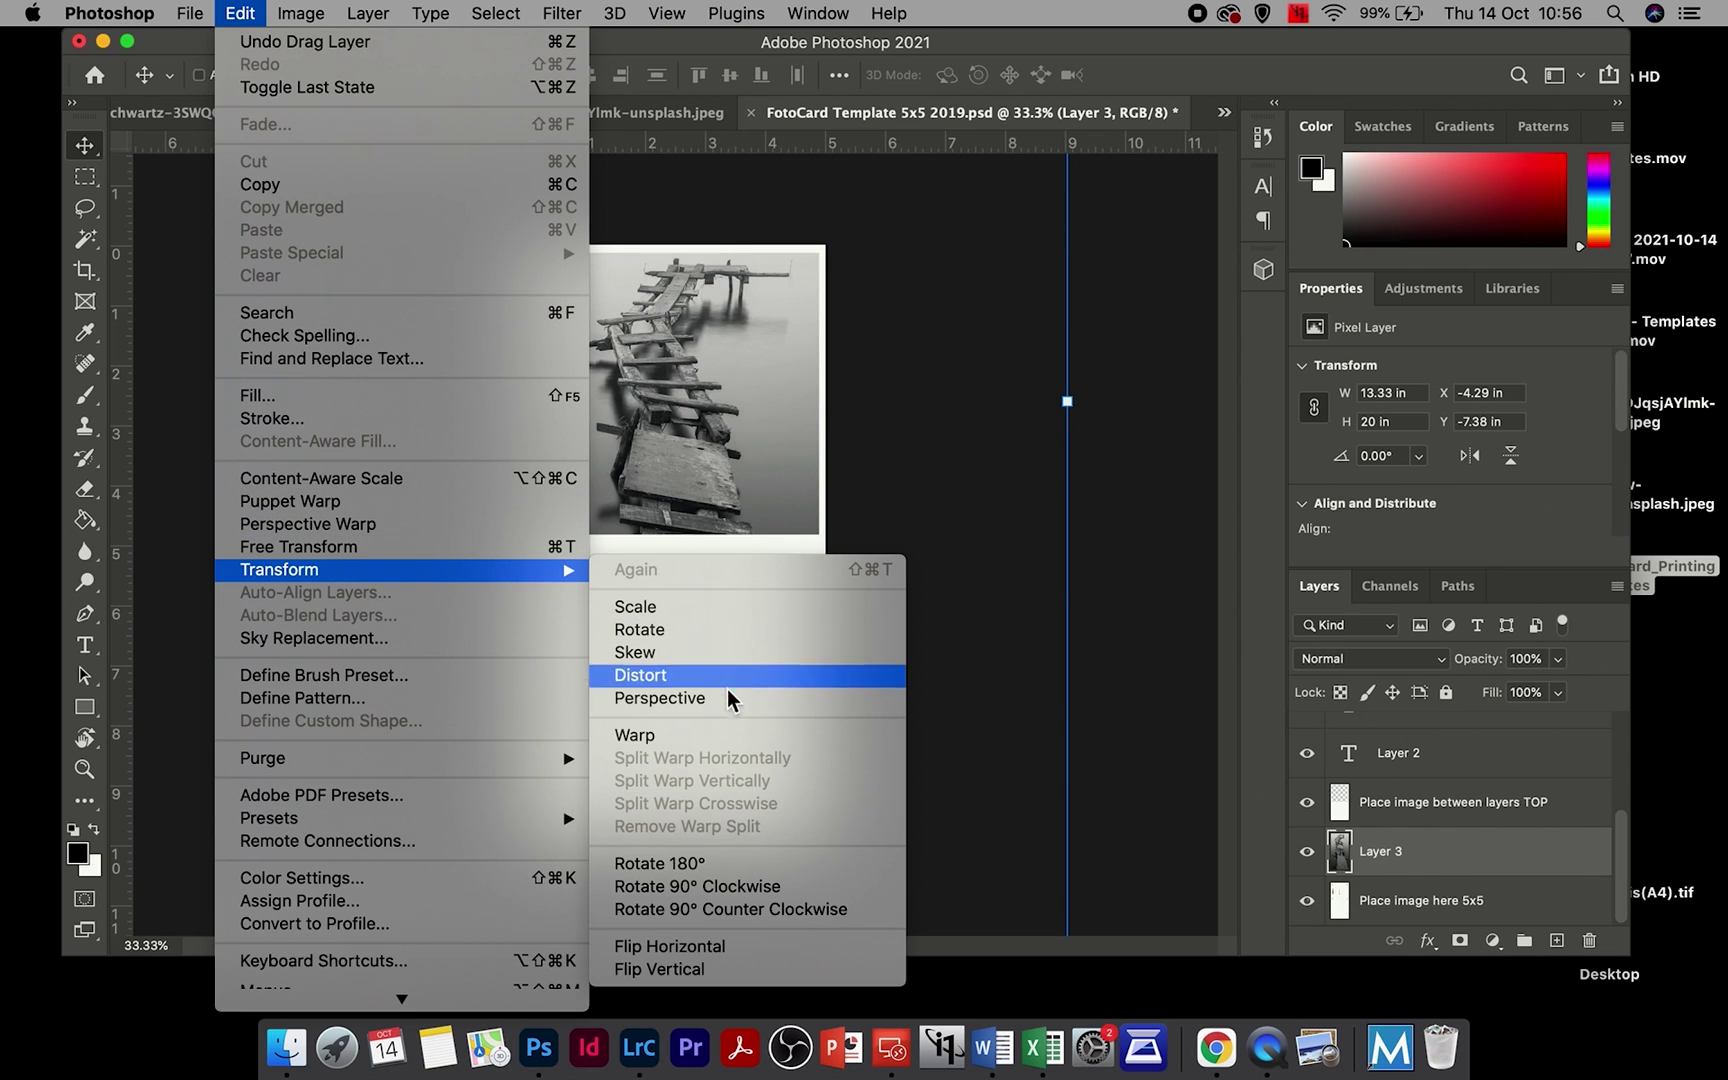
{"action": "left_click", "coordinate": [752, 907]}
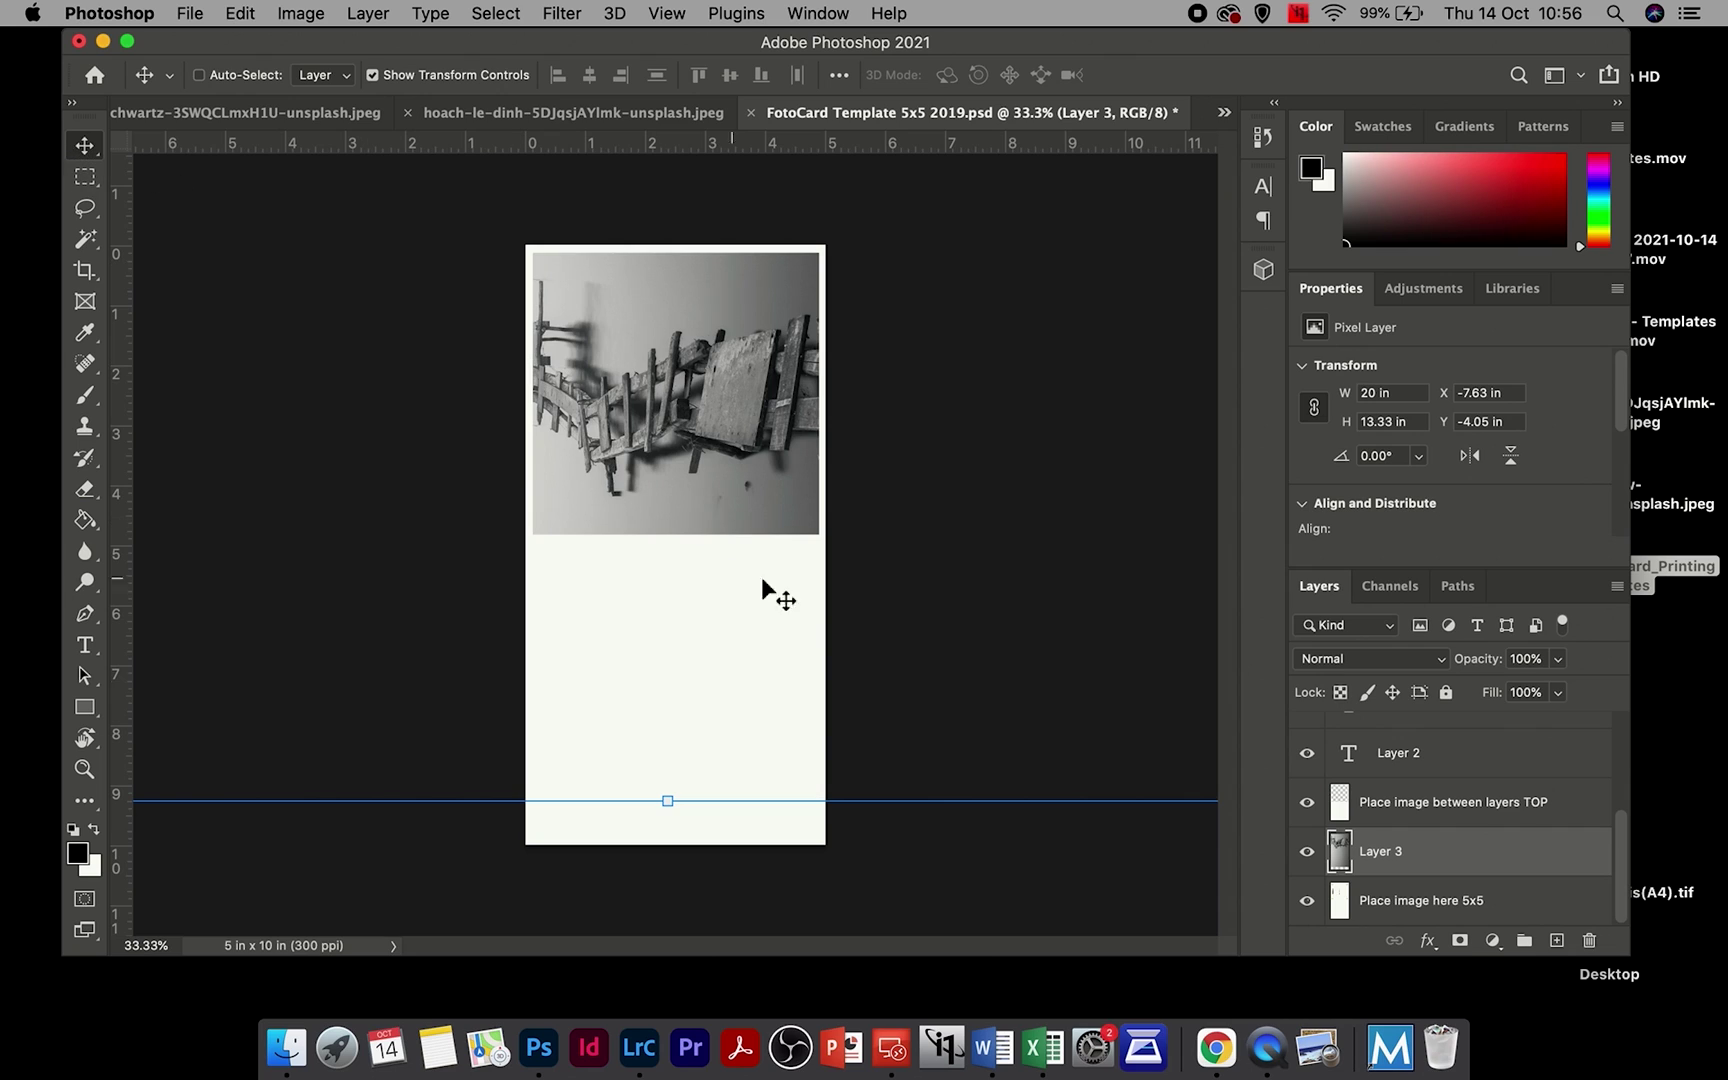
Step: Scale the rotated photo to about 45.69% so it fills the card's top half
{"action": "key", "text": "super+t"}
{"action": "key", "text": "super+minus"}
{"action": "key", "text": "super+minus"}
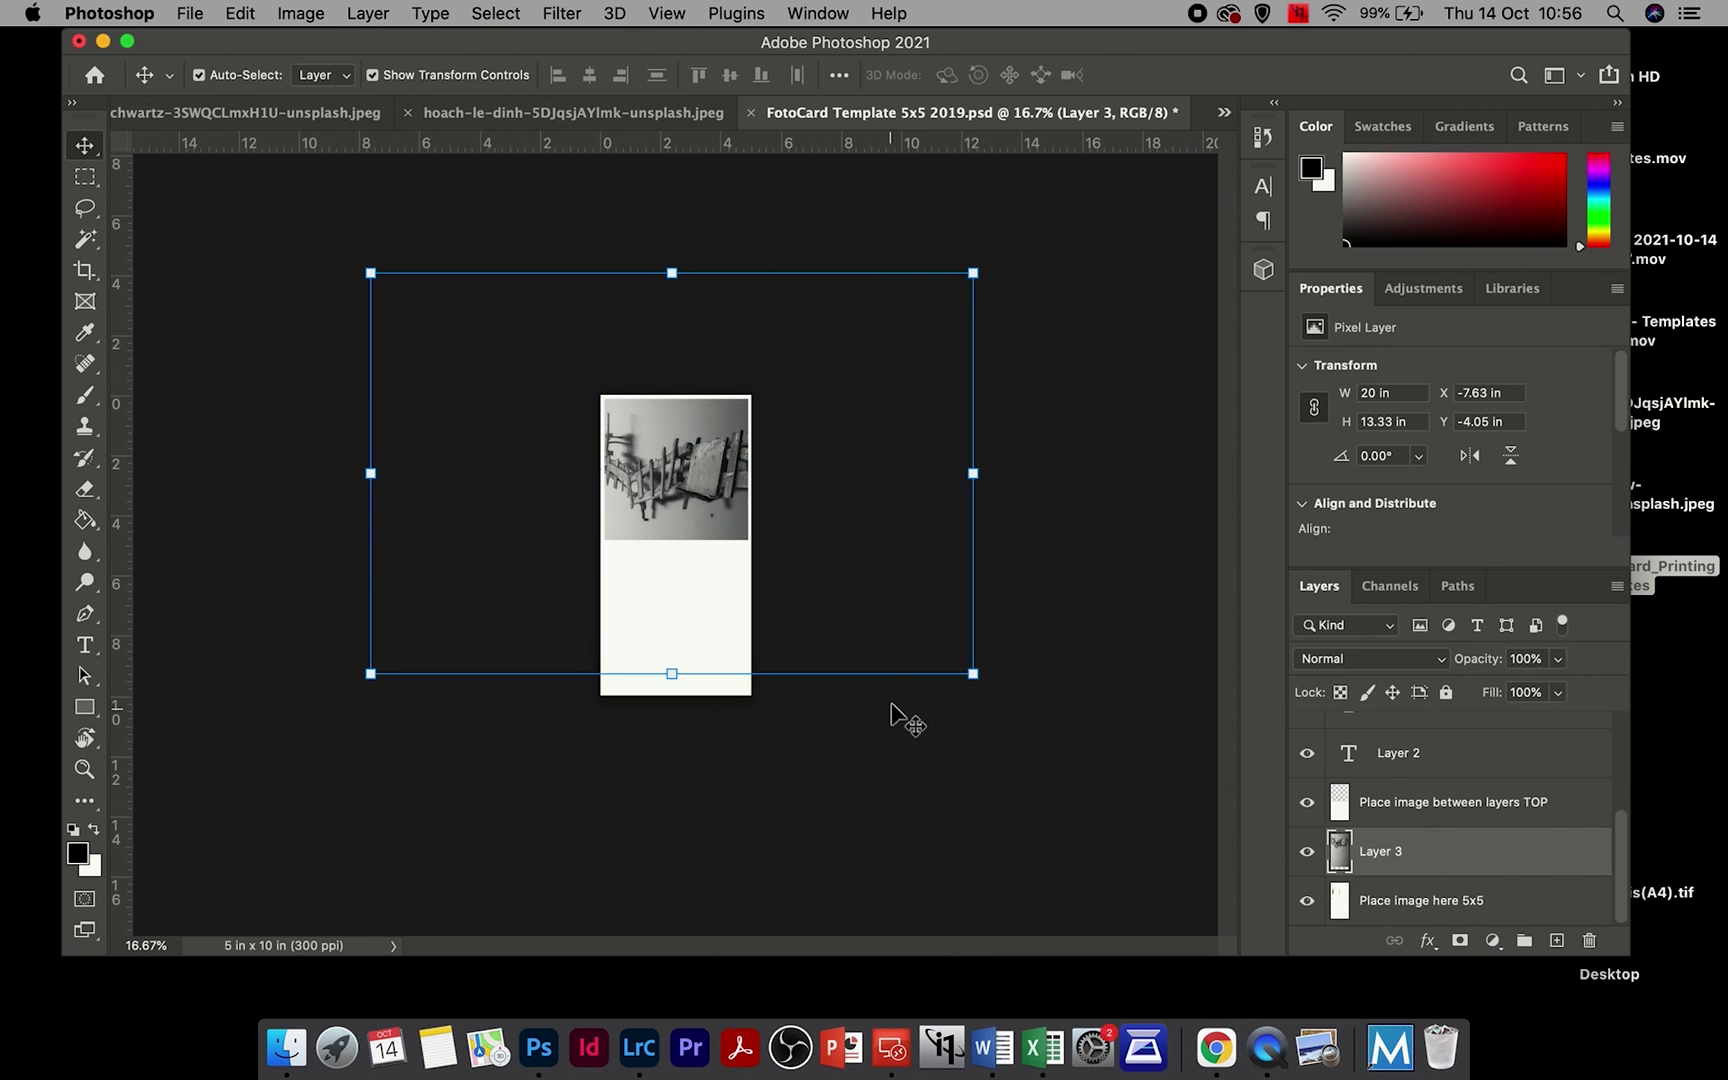
{"action": "left_click_drag", "start_coordinate": [972, 271], "coordinate": [805, 380]}
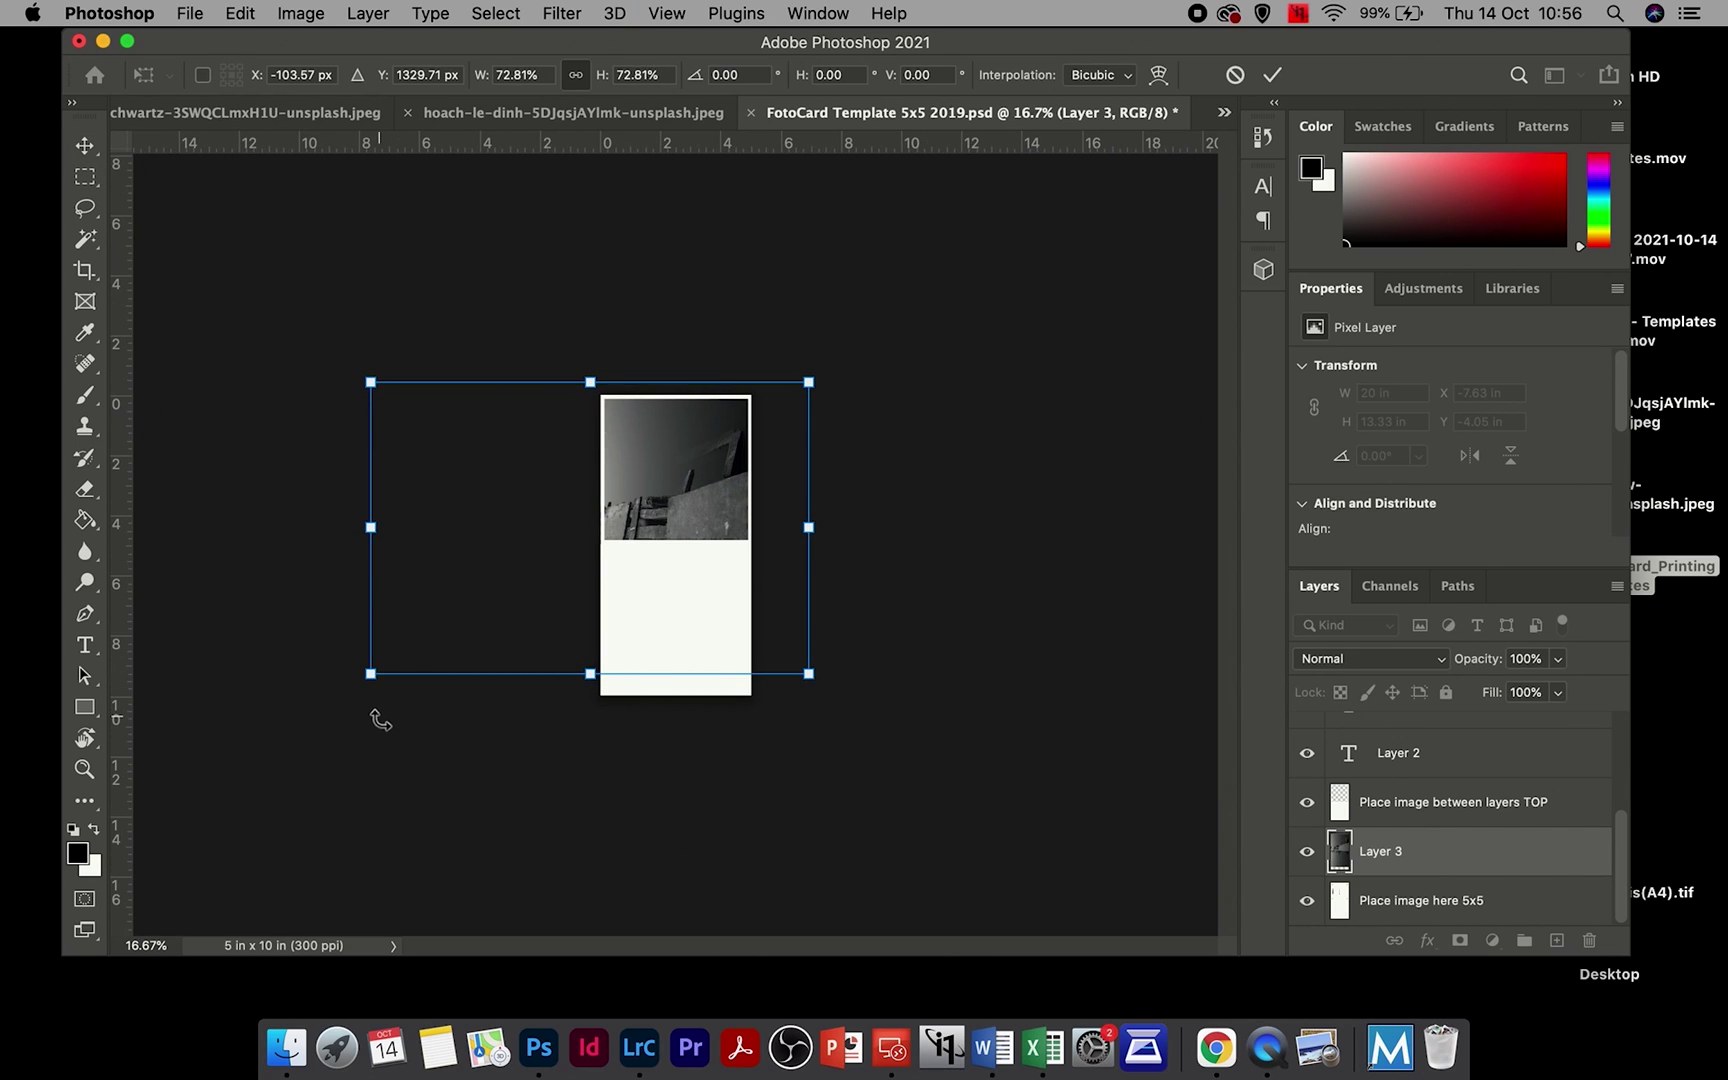
{"action": "left_click_drag", "start_coordinate": [370, 671], "coordinate": [520, 540]}
{"action": "left_click", "coordinate": [85, 176]}
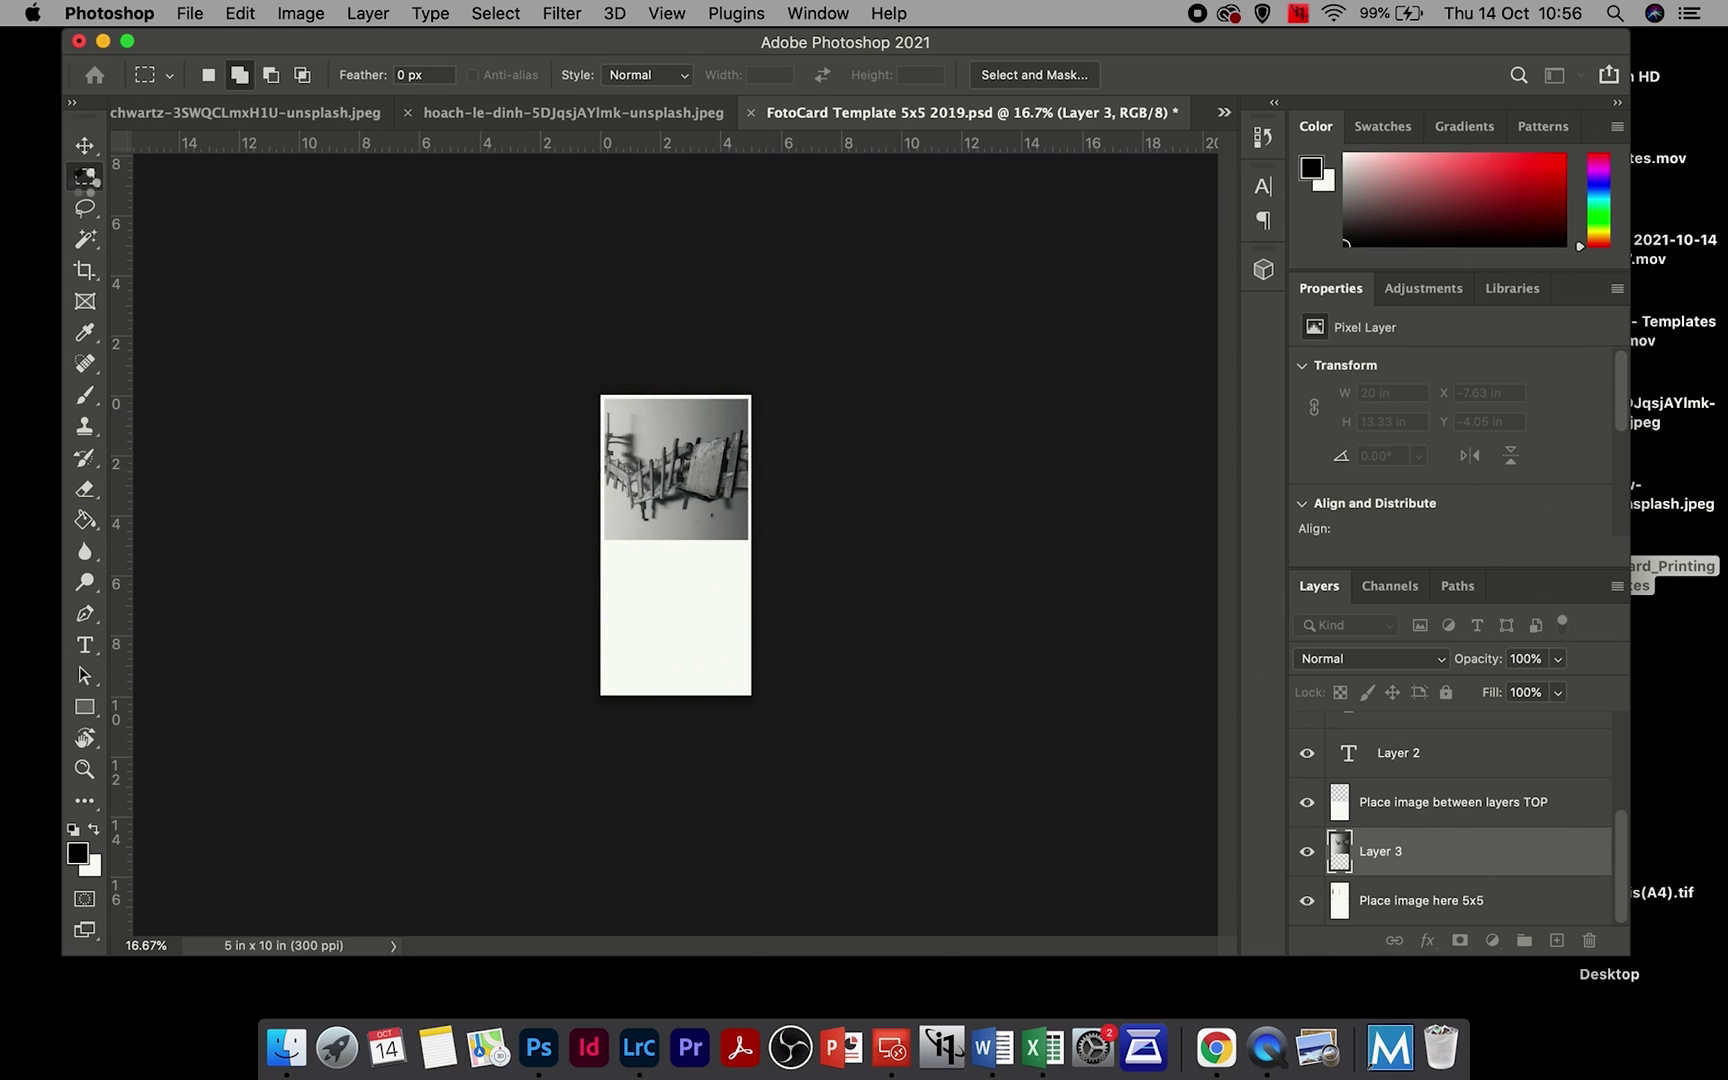
{"action": "key", "text": "super+equal"}
{"action": "key", "text": "super+equal"}
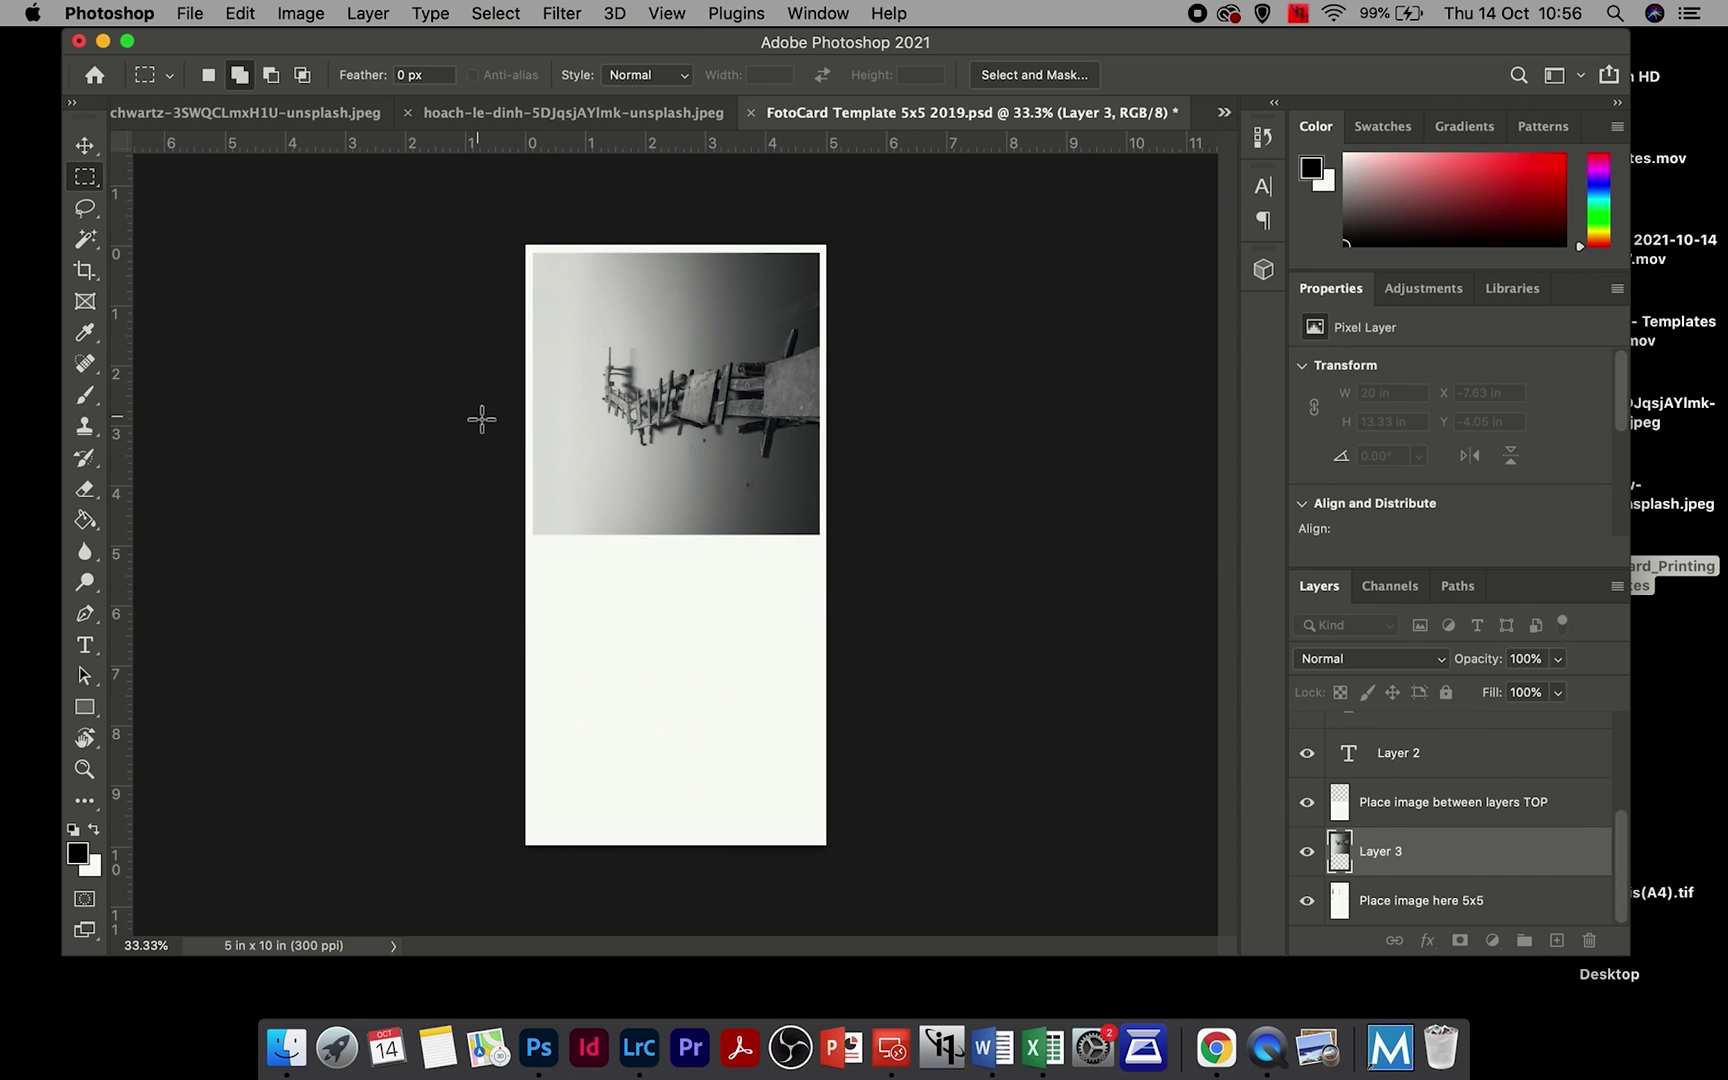
{"action": "key", "text": "super+equal"}
{"action": "key", "text": "super+minus"}
{"action": "left_click", "coordinate": [194, 16]}
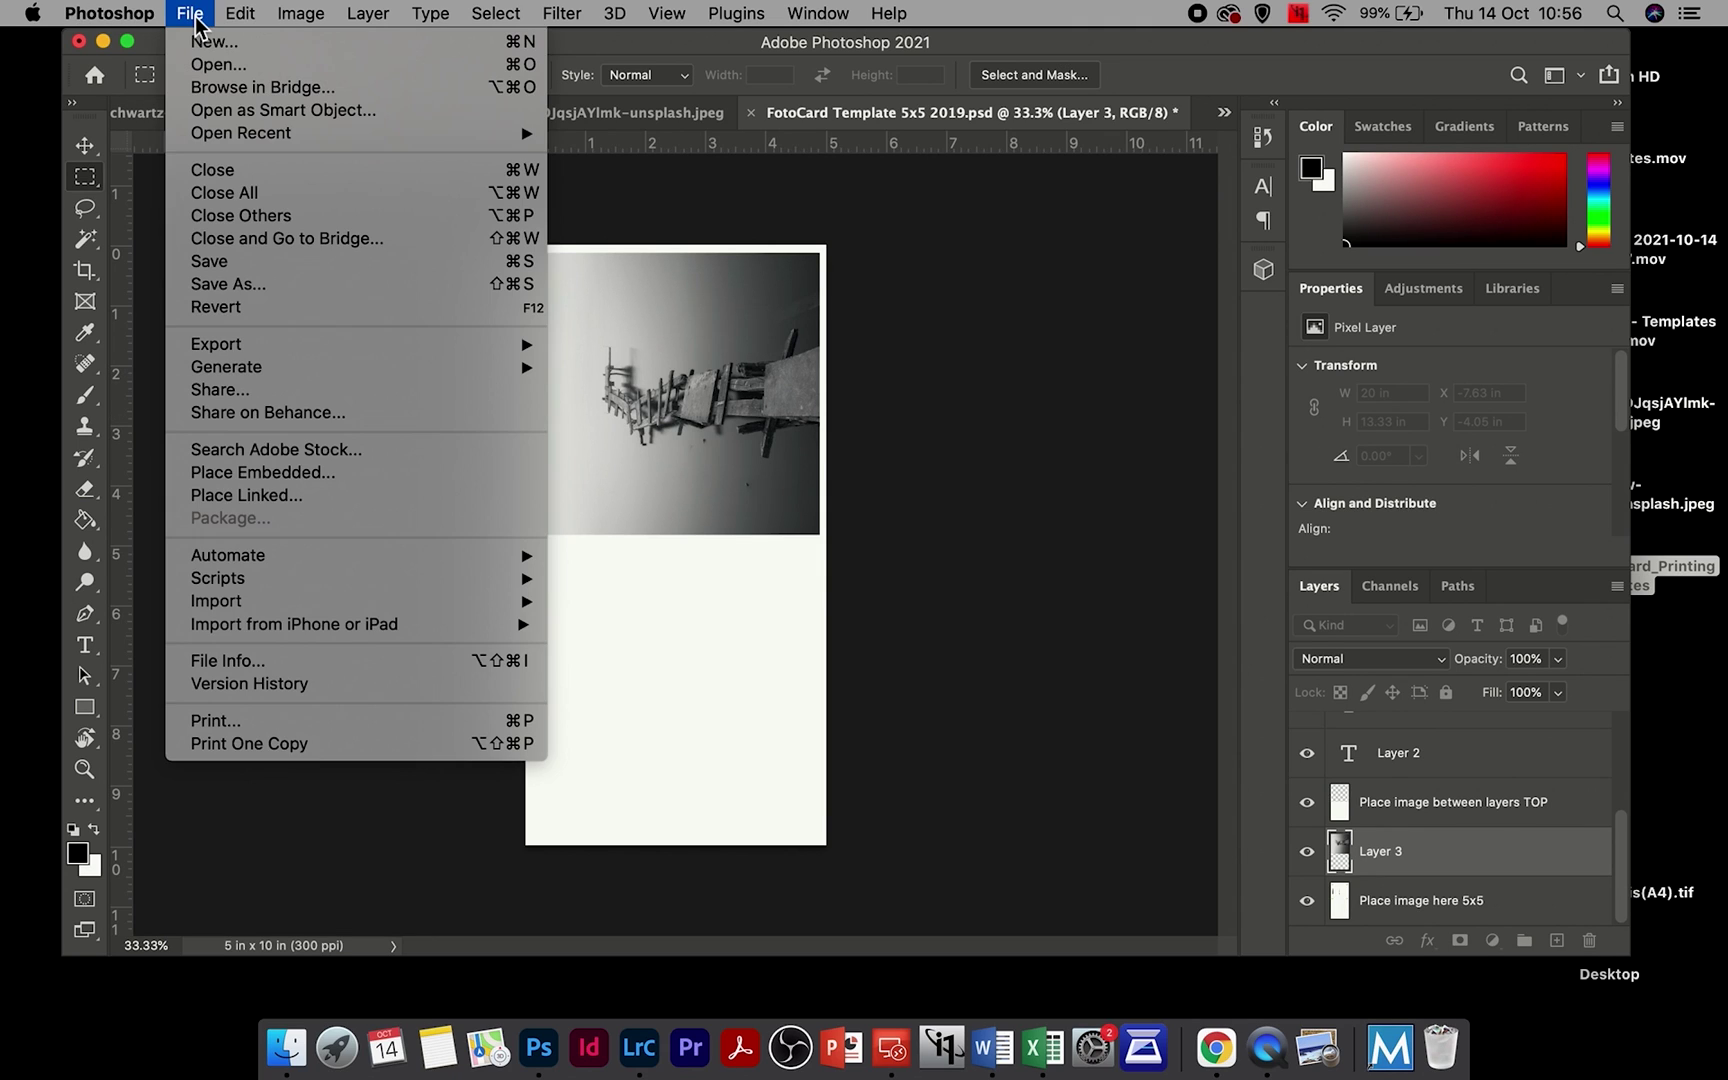
Step: Show the Canon printer's paper size list for the 5x5 pier card, currently on A5
{"action": "left_click", "coordinate": [297, 720]}
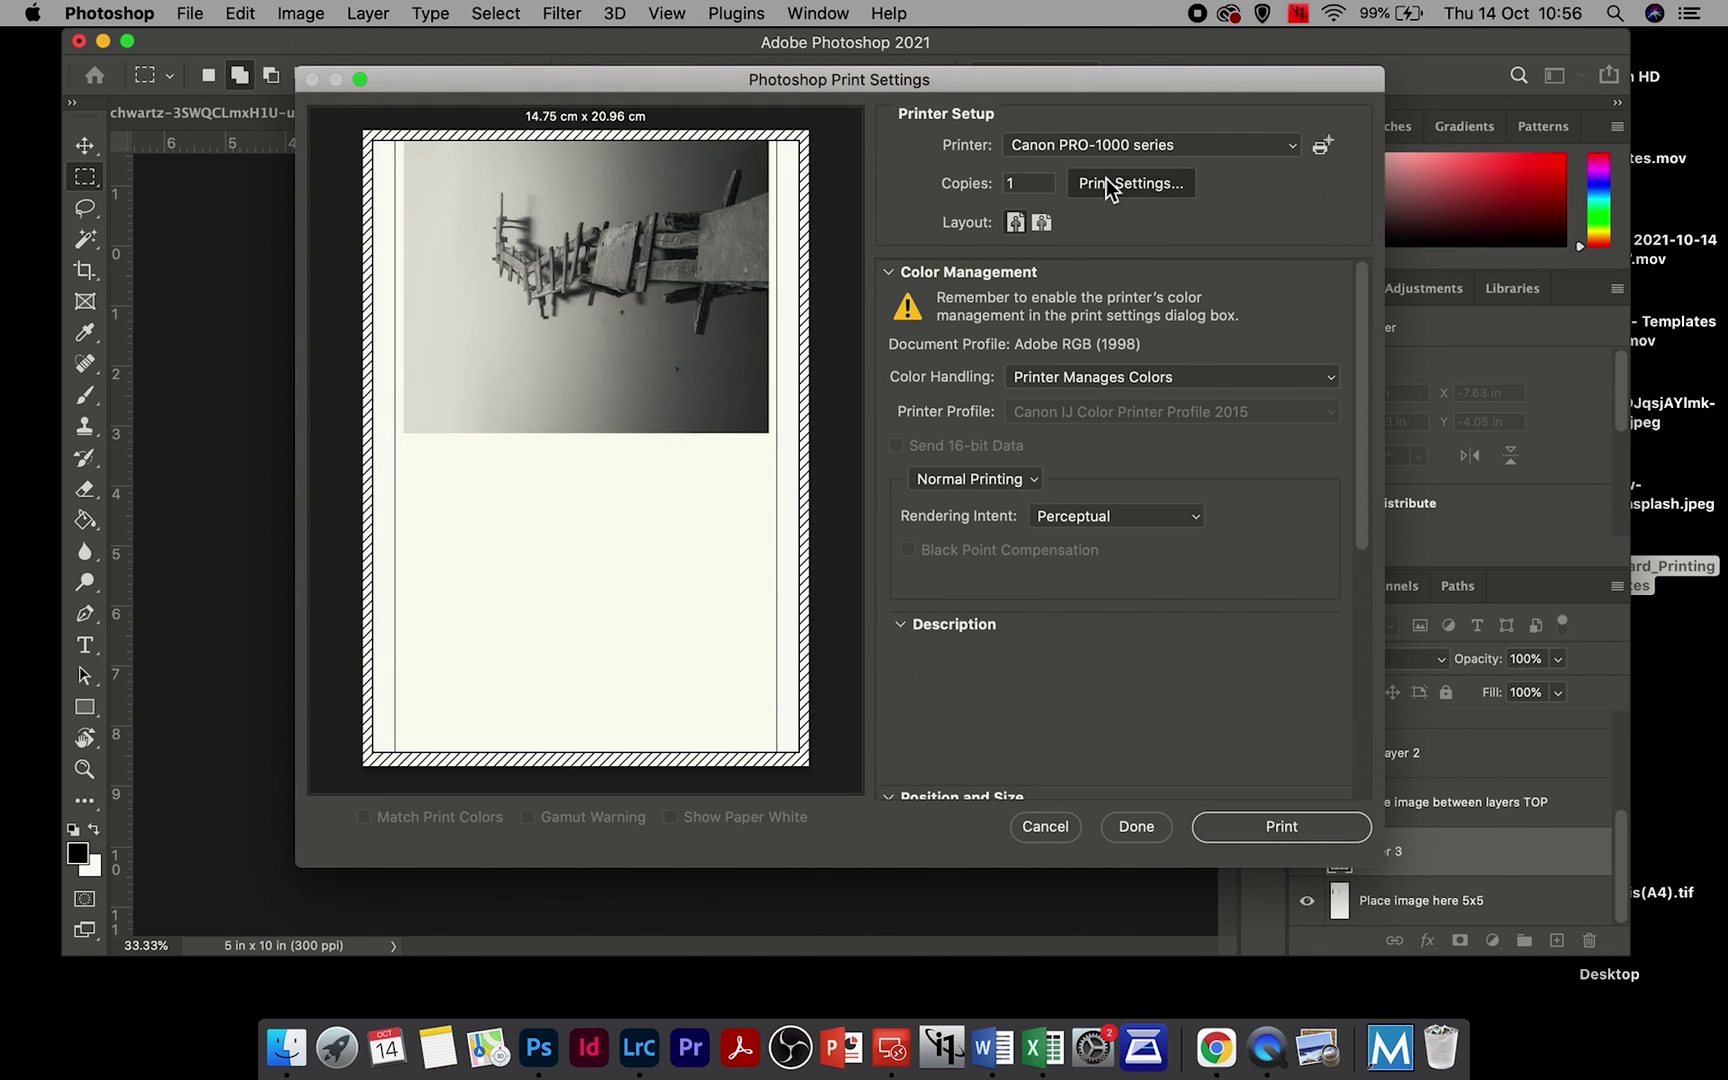
{"action": "left_click", "coordinate": [1106, 180]}
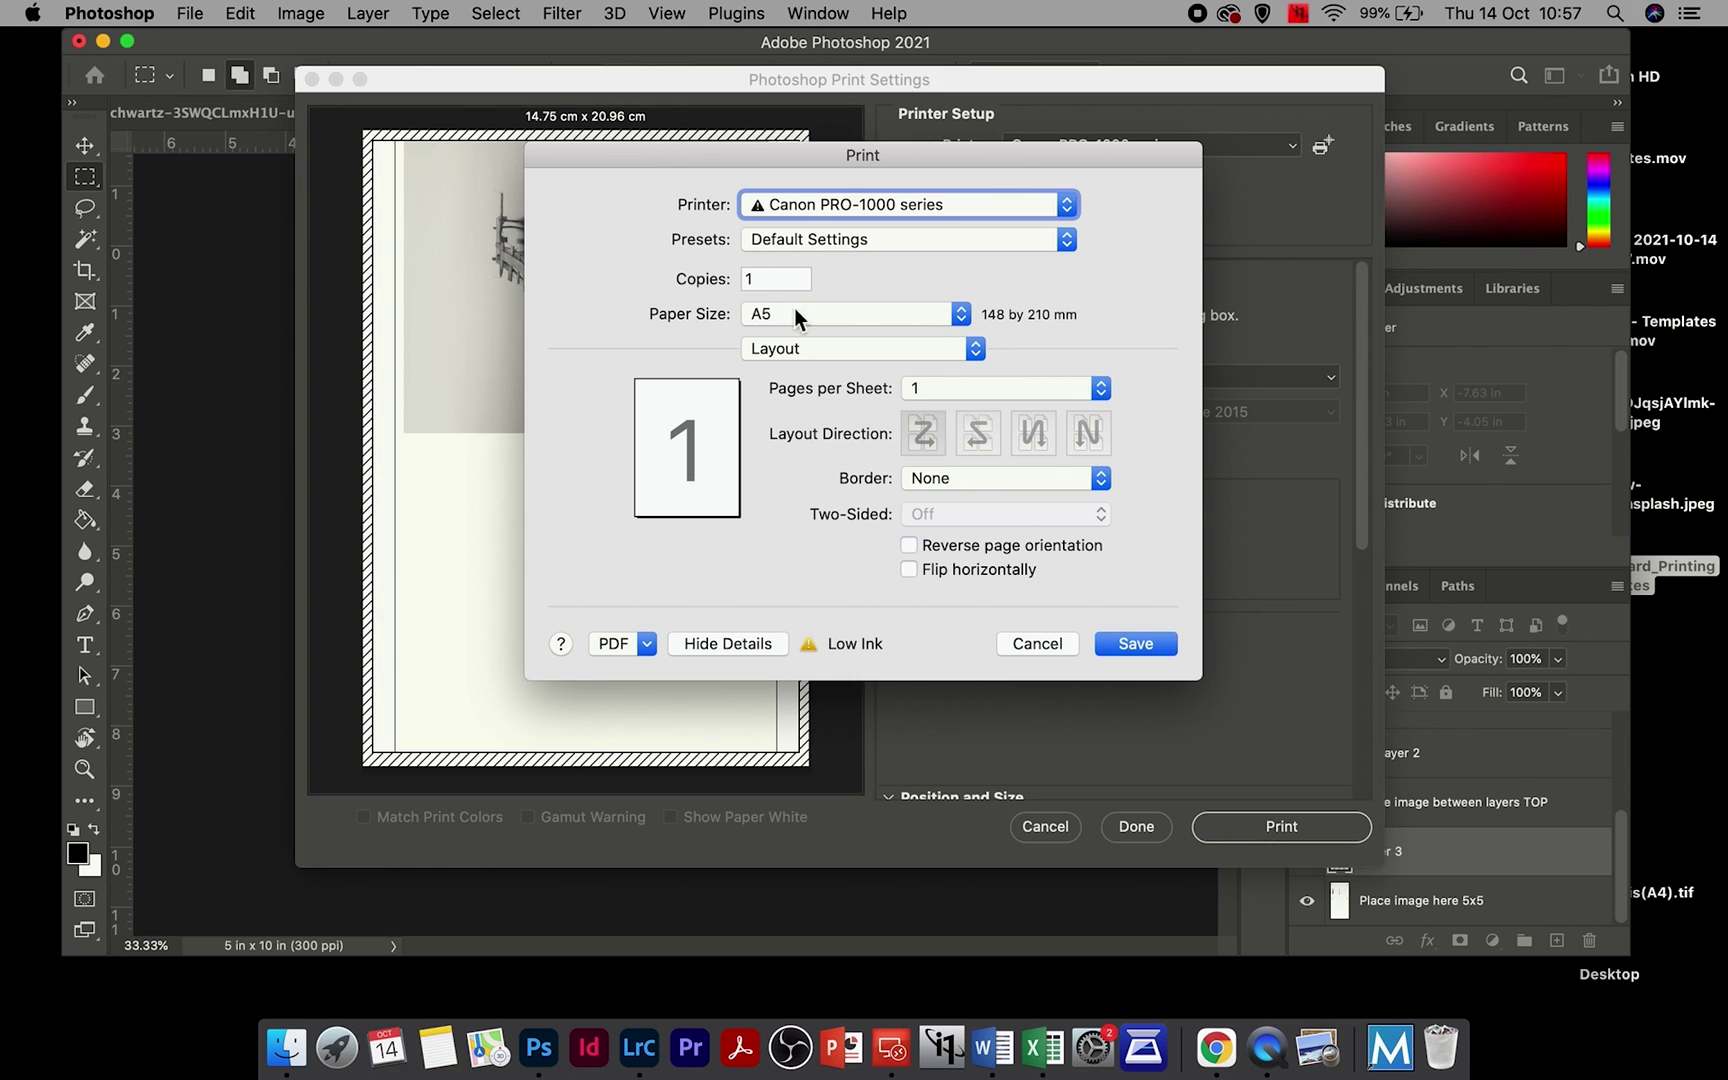
{"action": "left_click", "coordinate": [959, 315]}
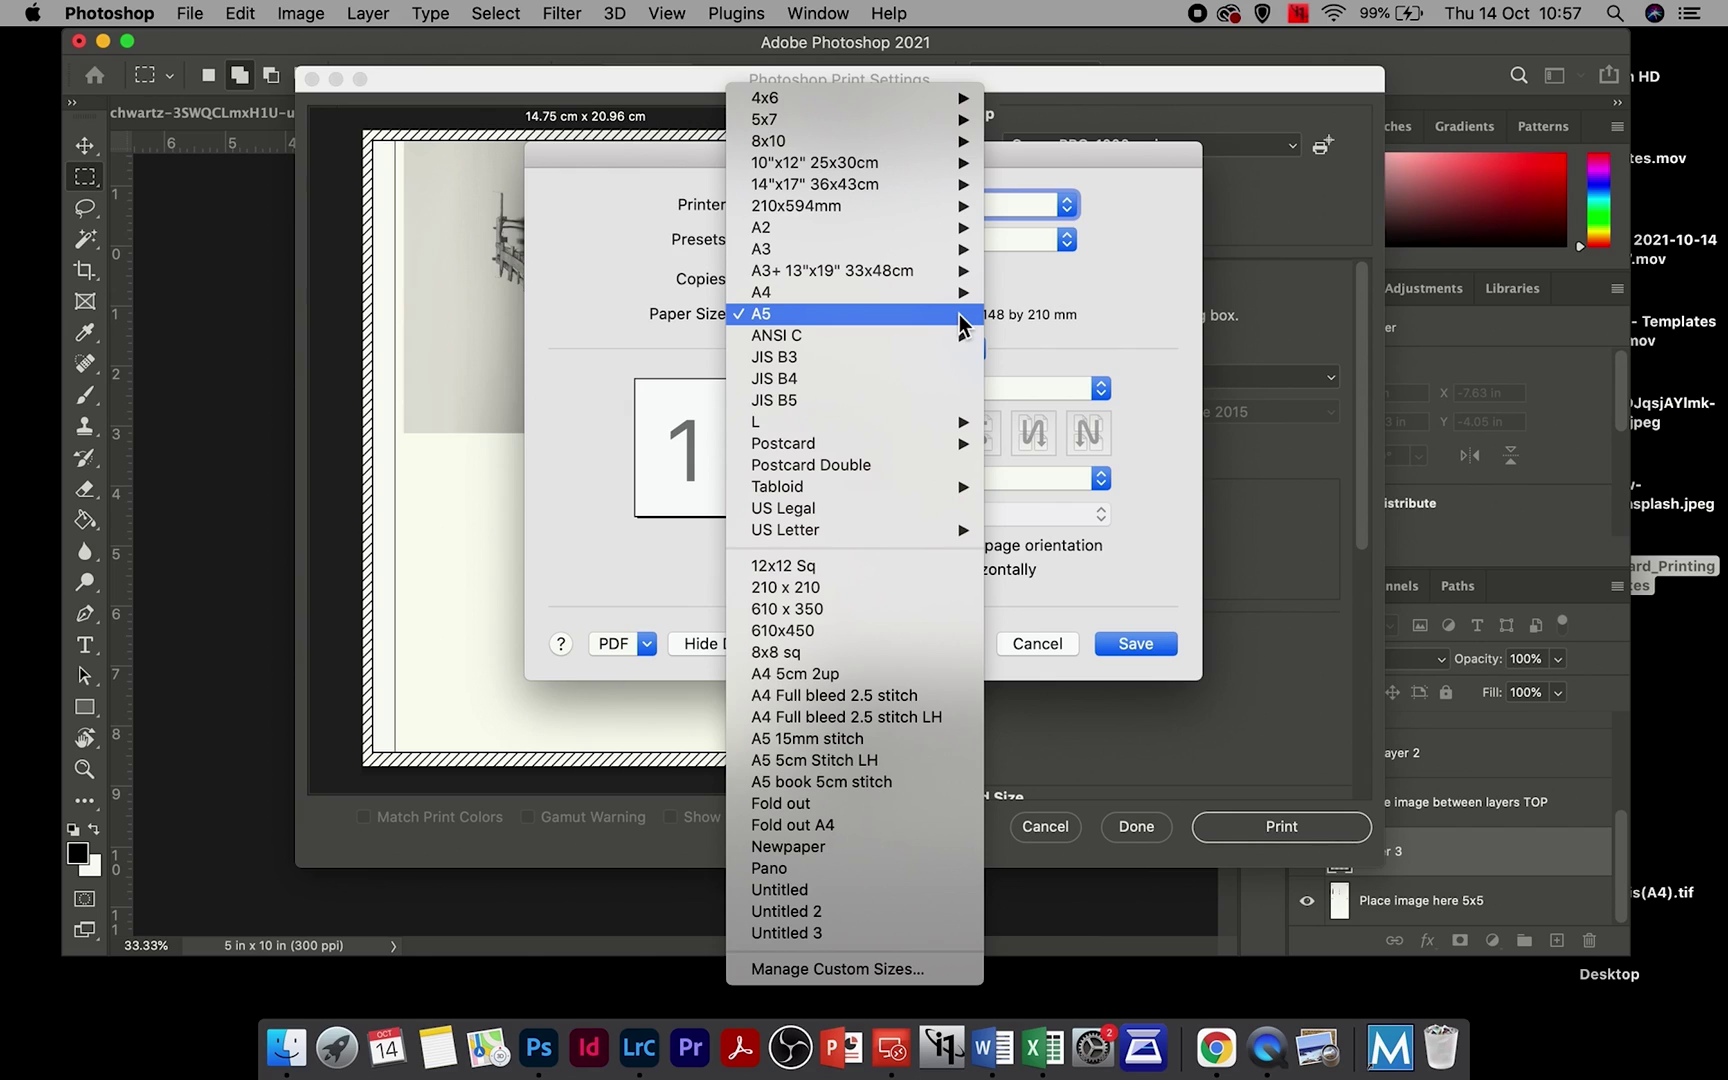
Step: Rename the 127 × 254 mm custom paper size to '5x5 Fotocards' and use it for this print
{"action": "left_click", "coordinate": [938, 969]}
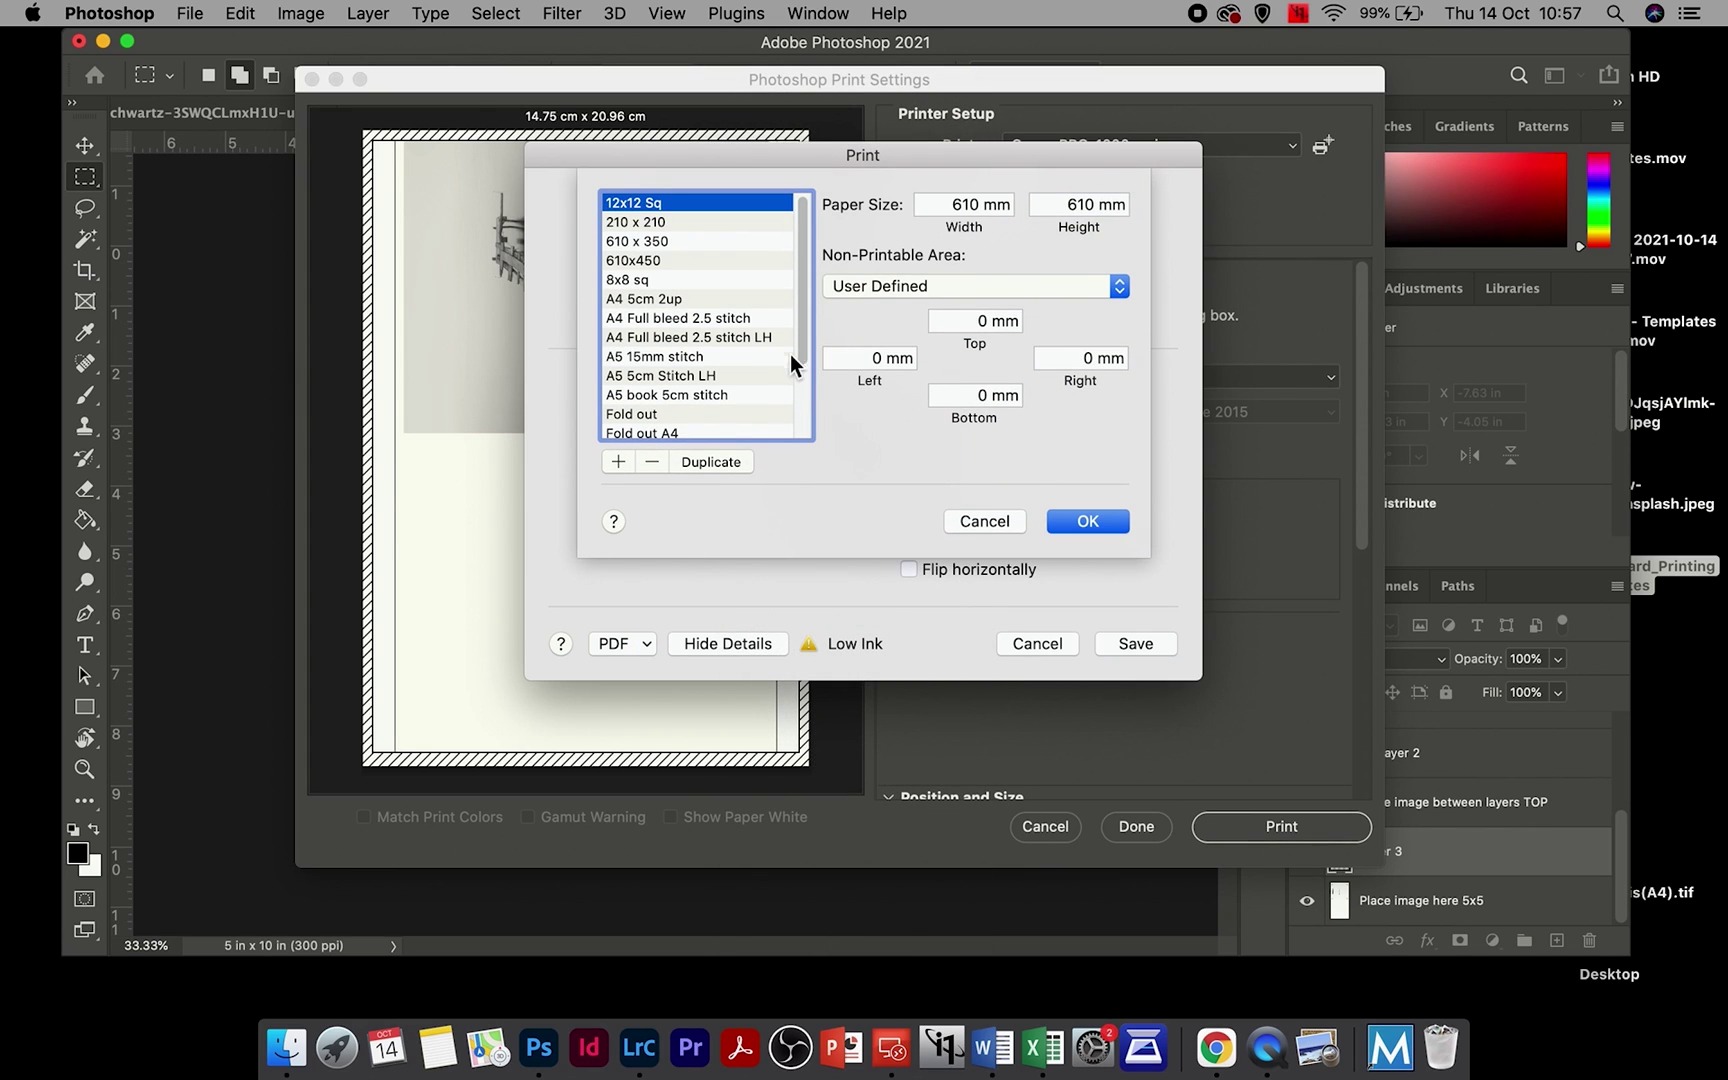
{"action": "left_click_drag", "start_coordinate": [803, 339], "coordinate": [806, 427]}
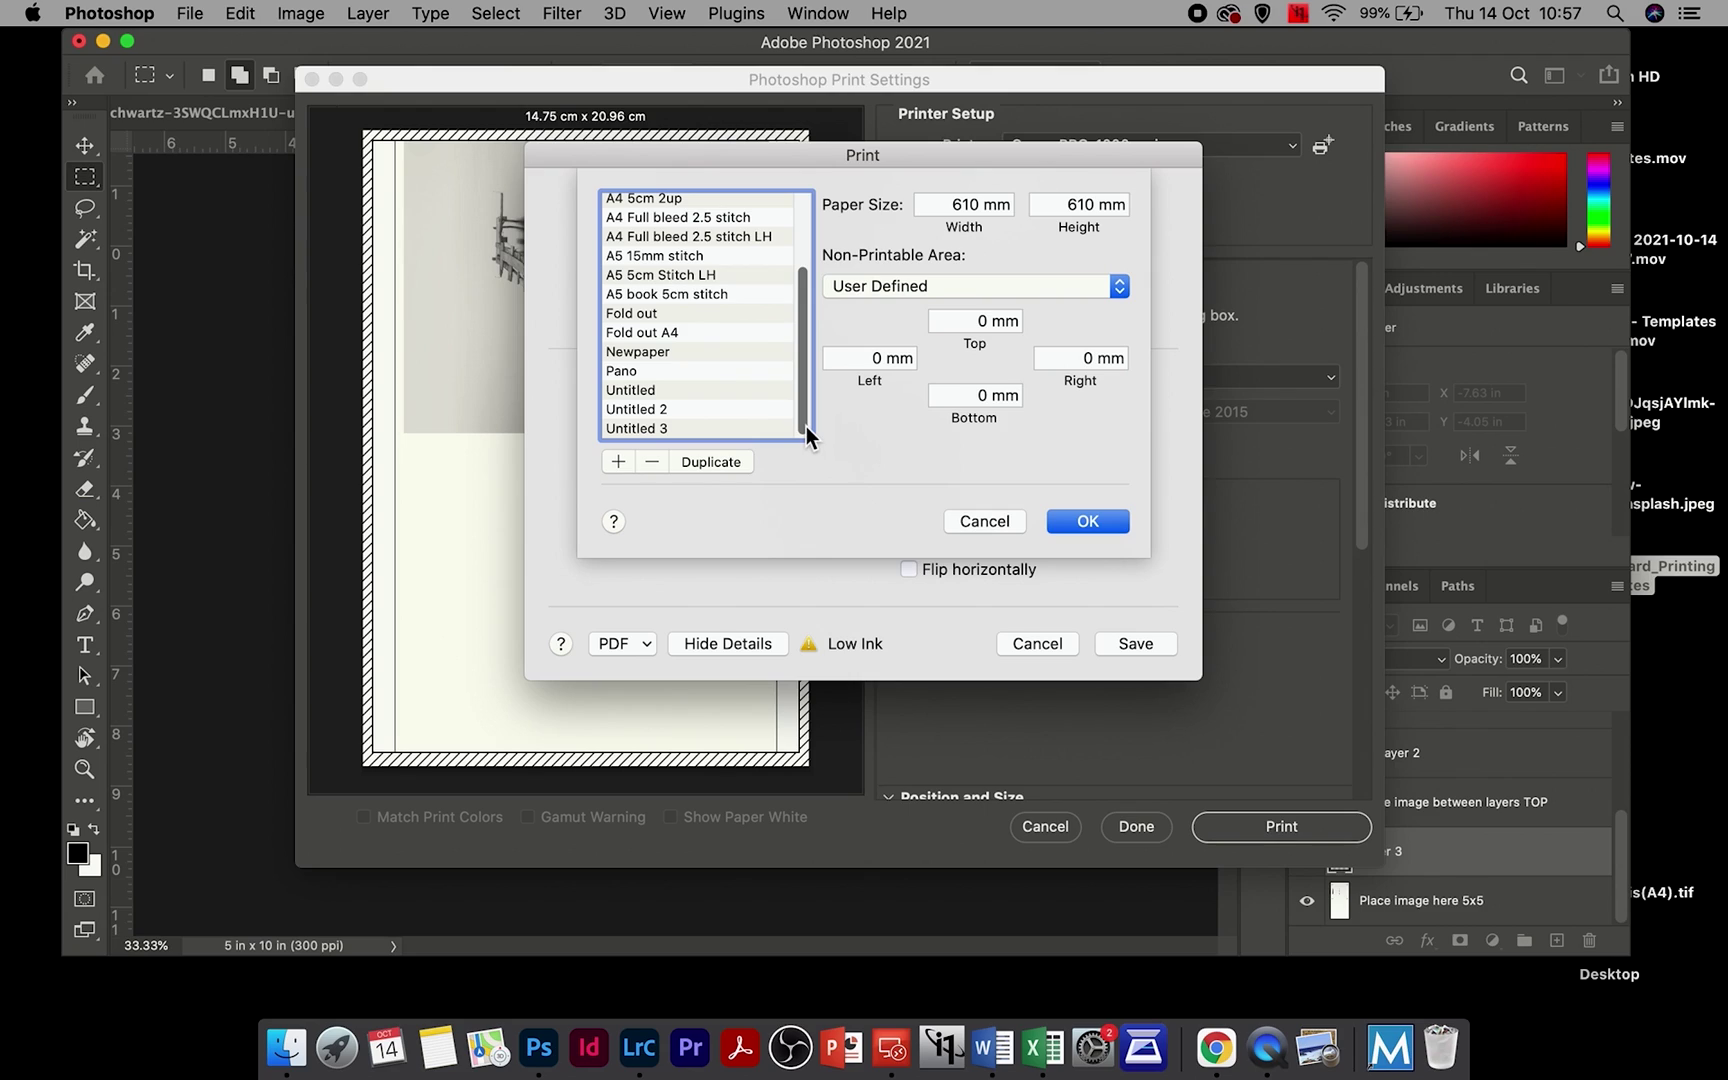
{"action": "left_click", "coordinate": [745, 430]}
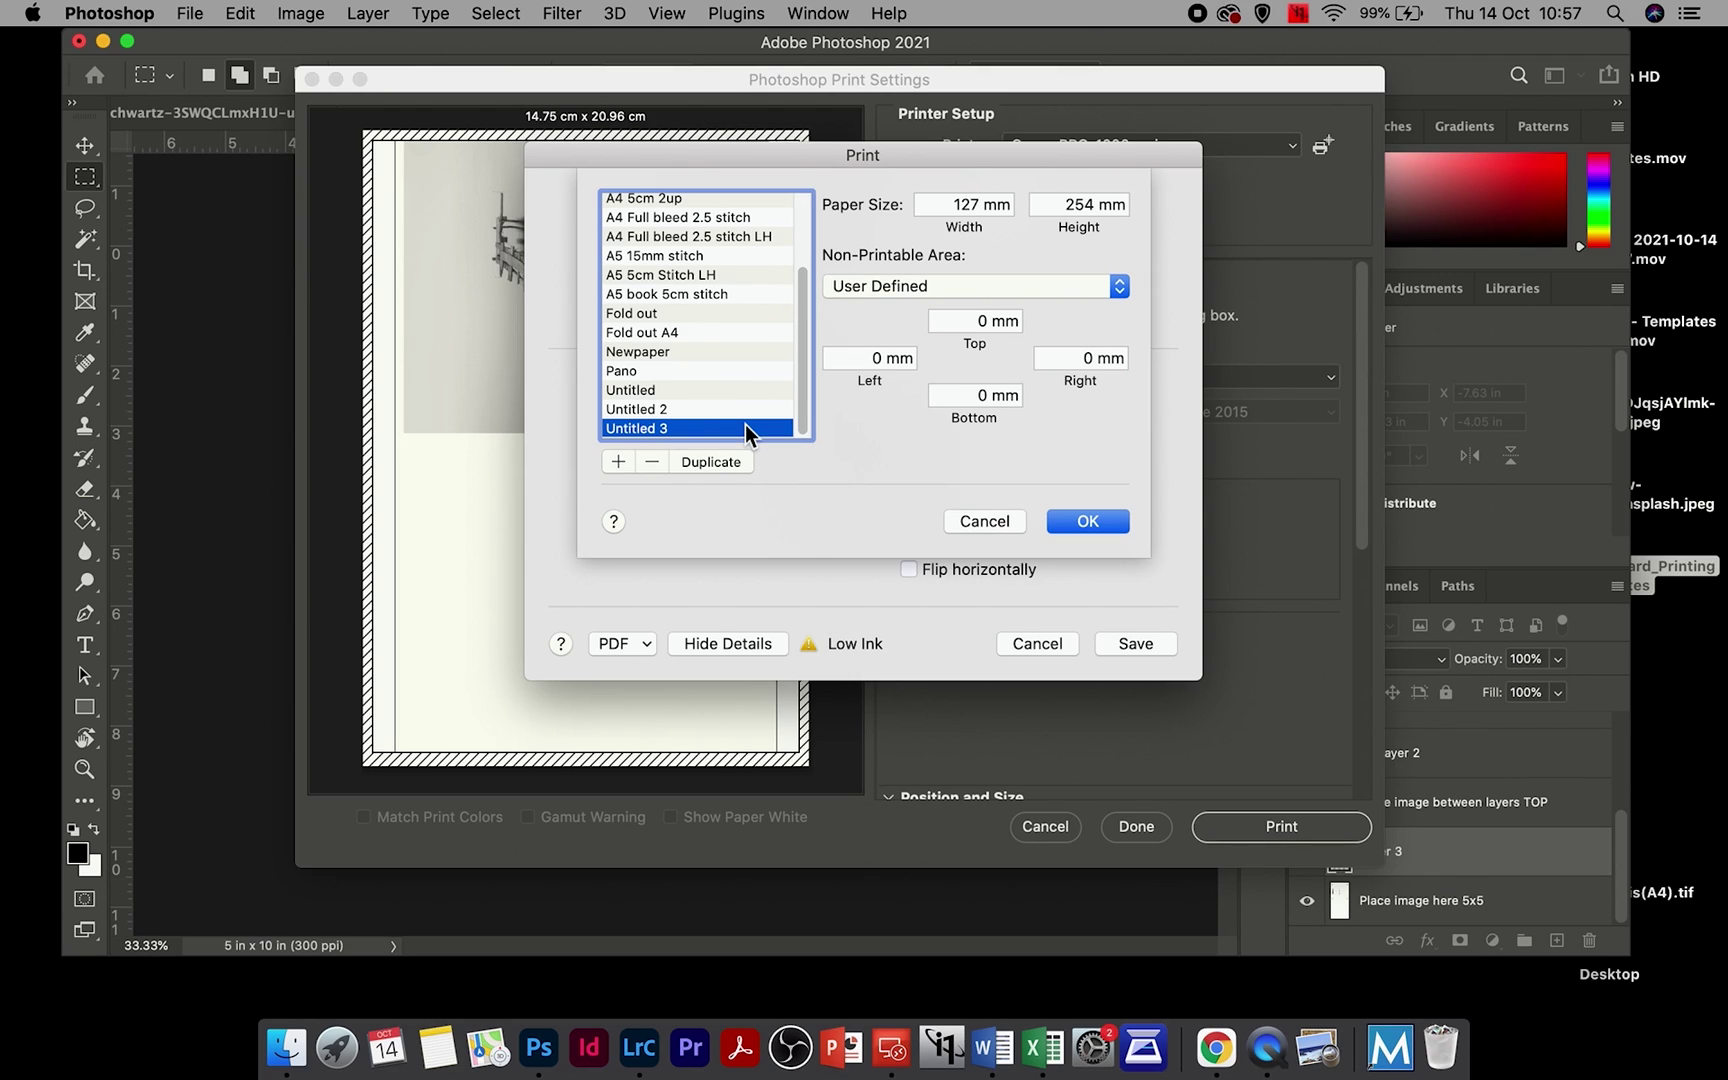
{"action": "double_click", "coordinate": [660, 428]}
{"action": "type", "text": "5"}
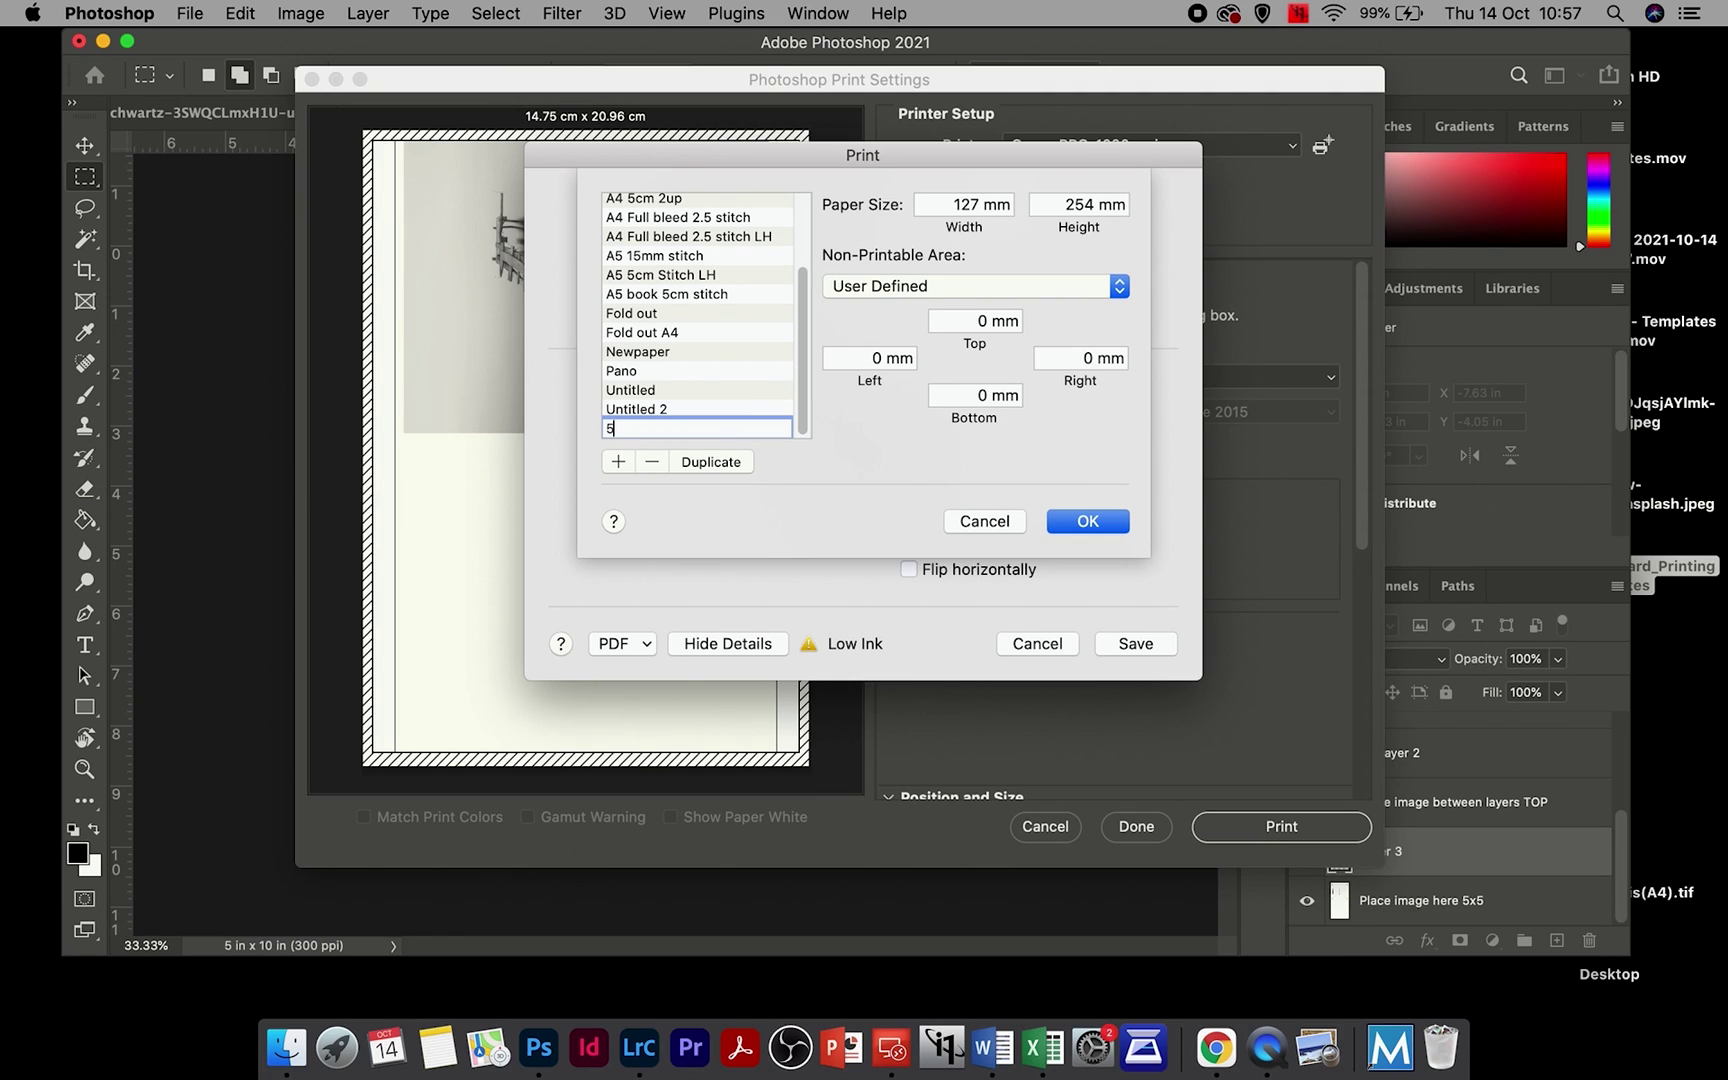
{"action": "type", "text": "x5 Fotocards"}
{"action": "key", "text": "Return"}
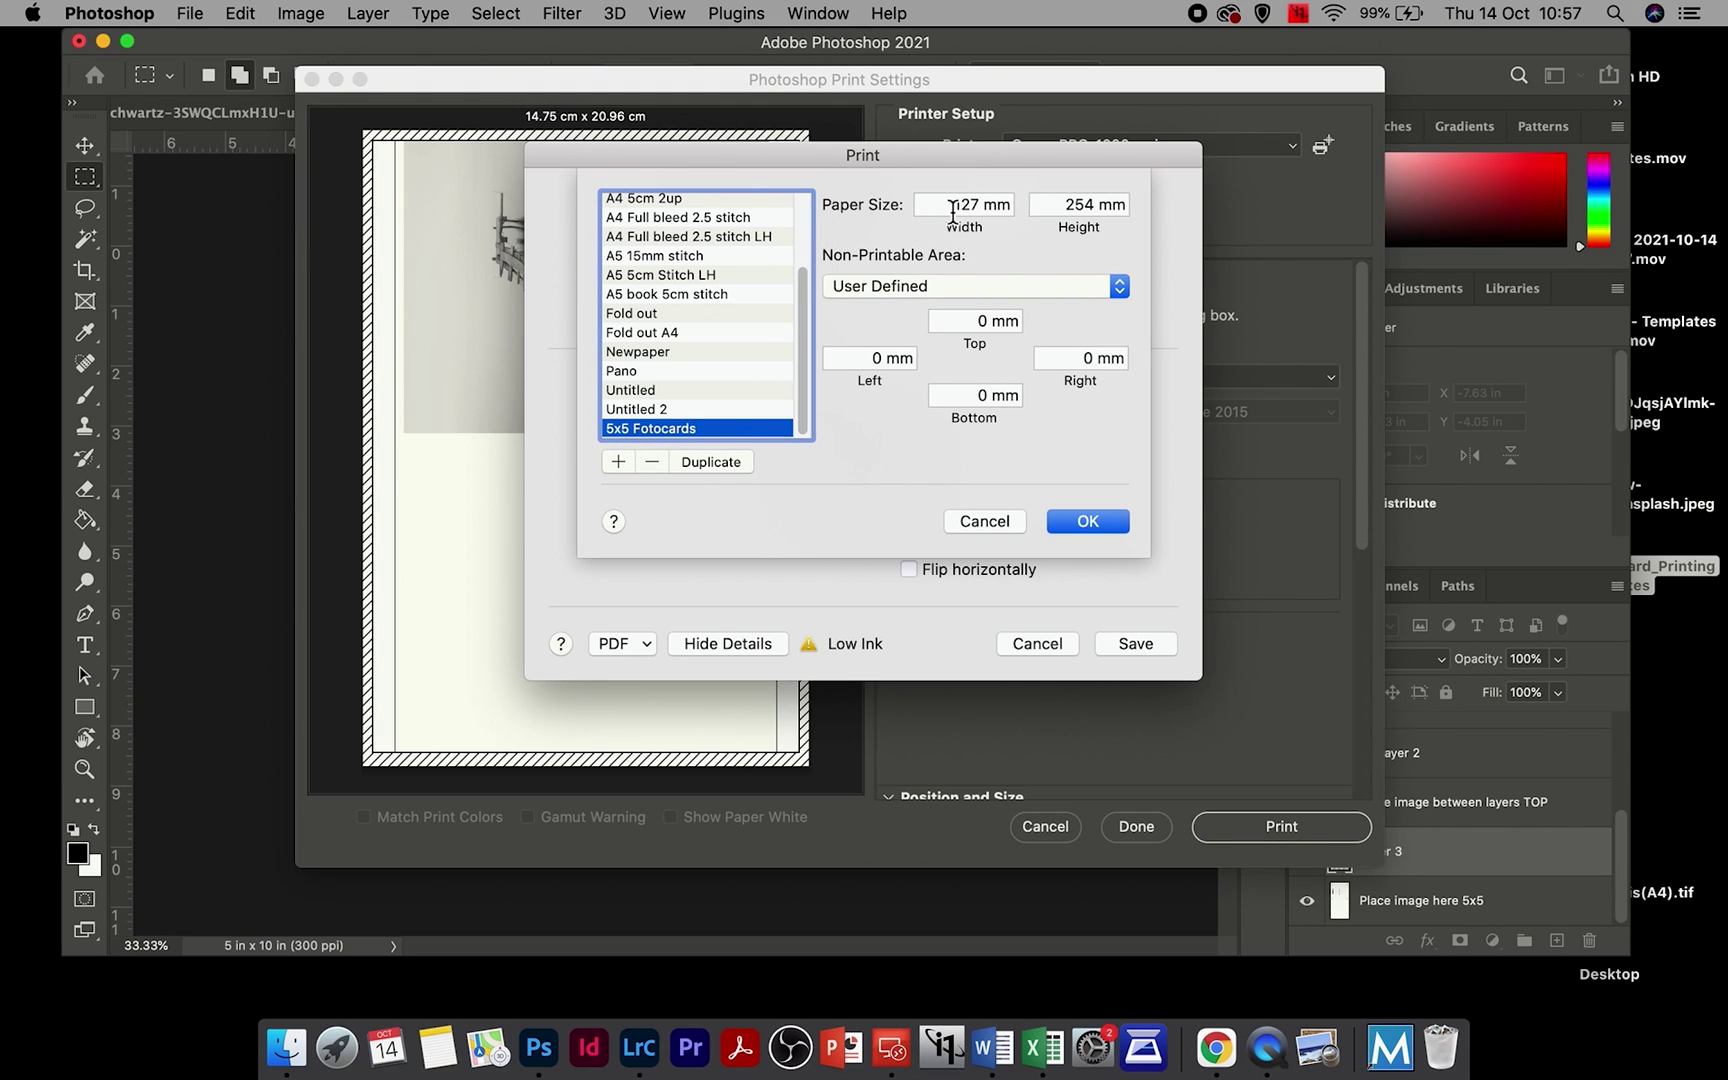
{"action": "left_click_drag", "start_coordinate": [952, 212], "coordinate": [1022, 218]}
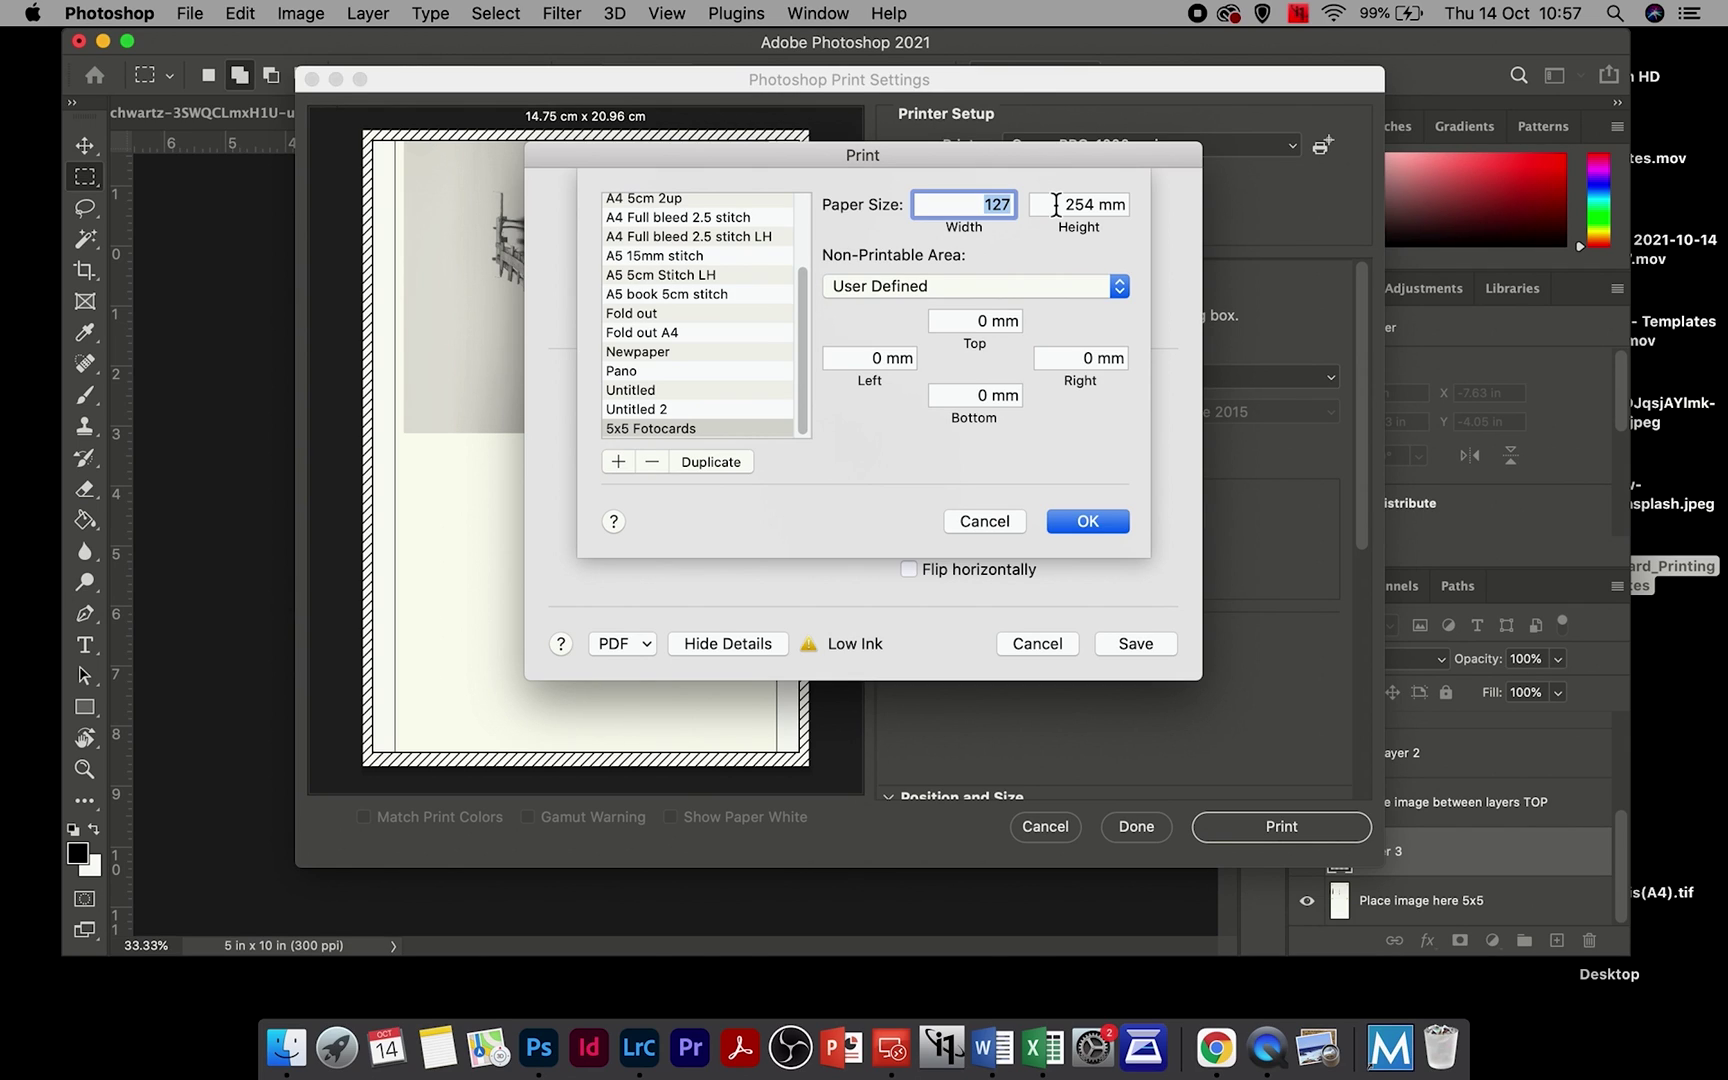
{"action": "left_click", "coordinate": [1112, 525]}
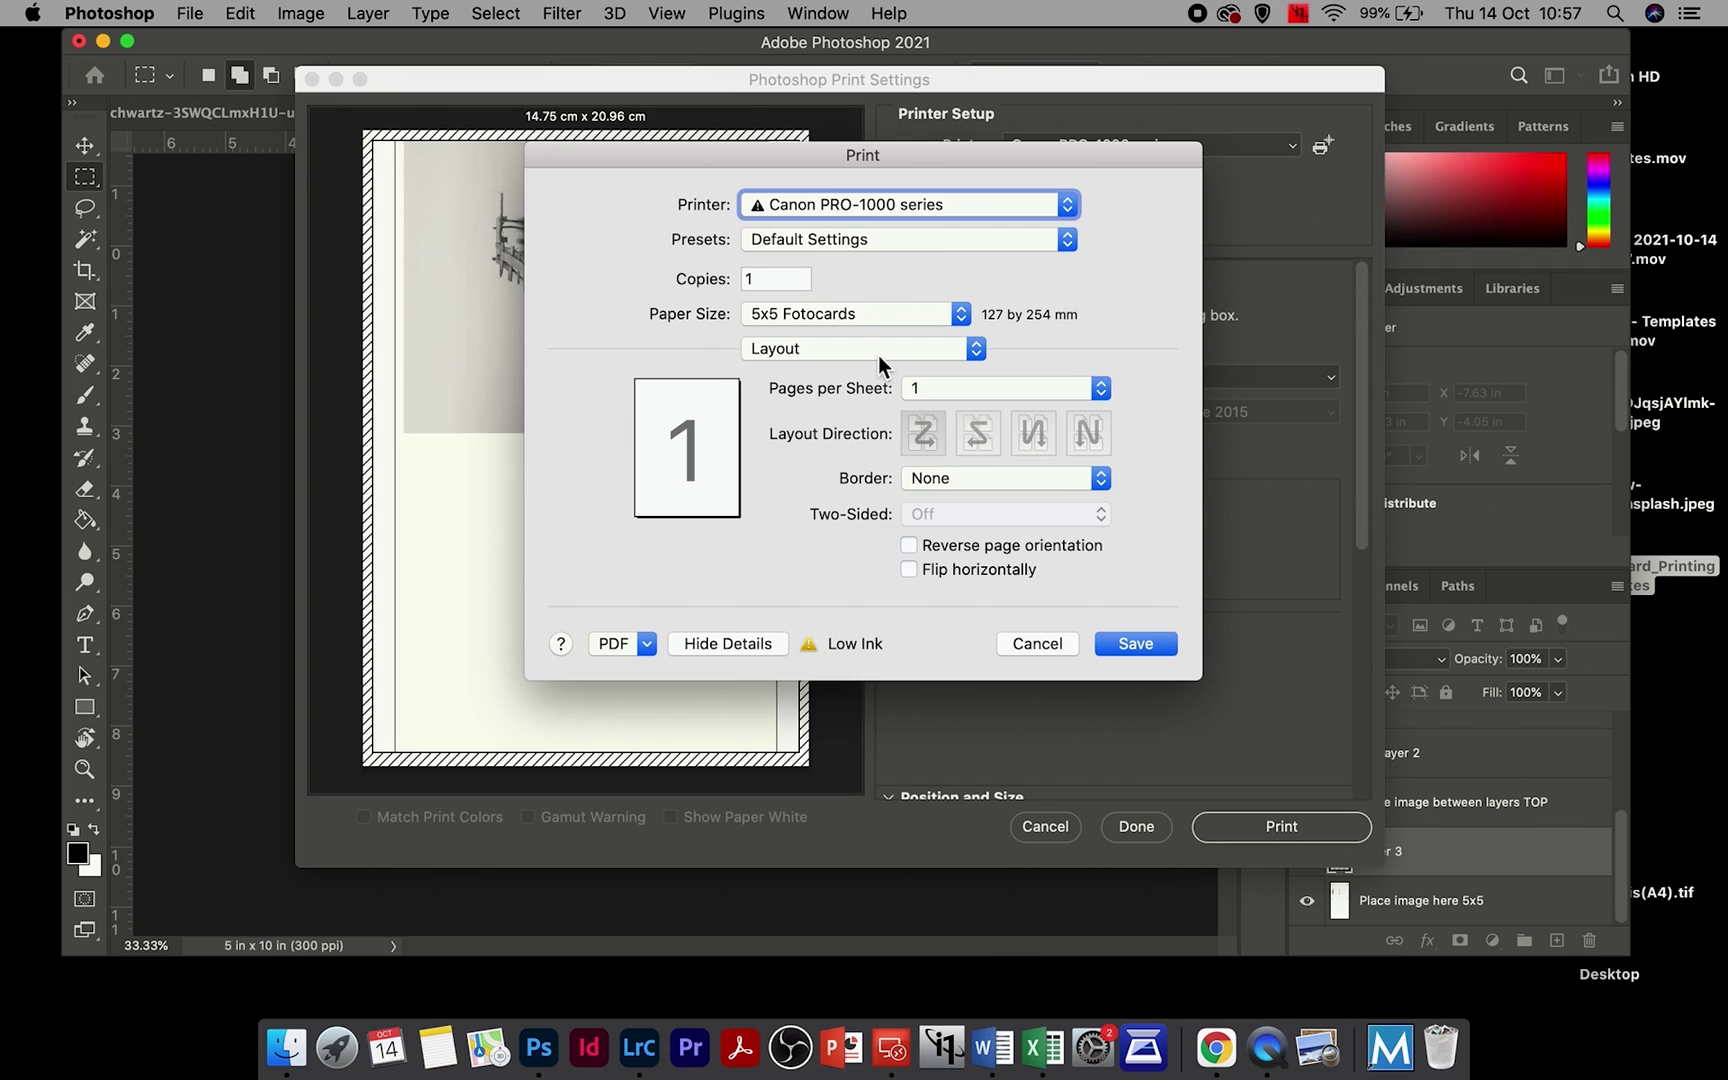
Step: Save the printer settings from the Quality & Media pane and accept the ColorSync warning
{"action": "left_click", "coordinate": [971, 350]}
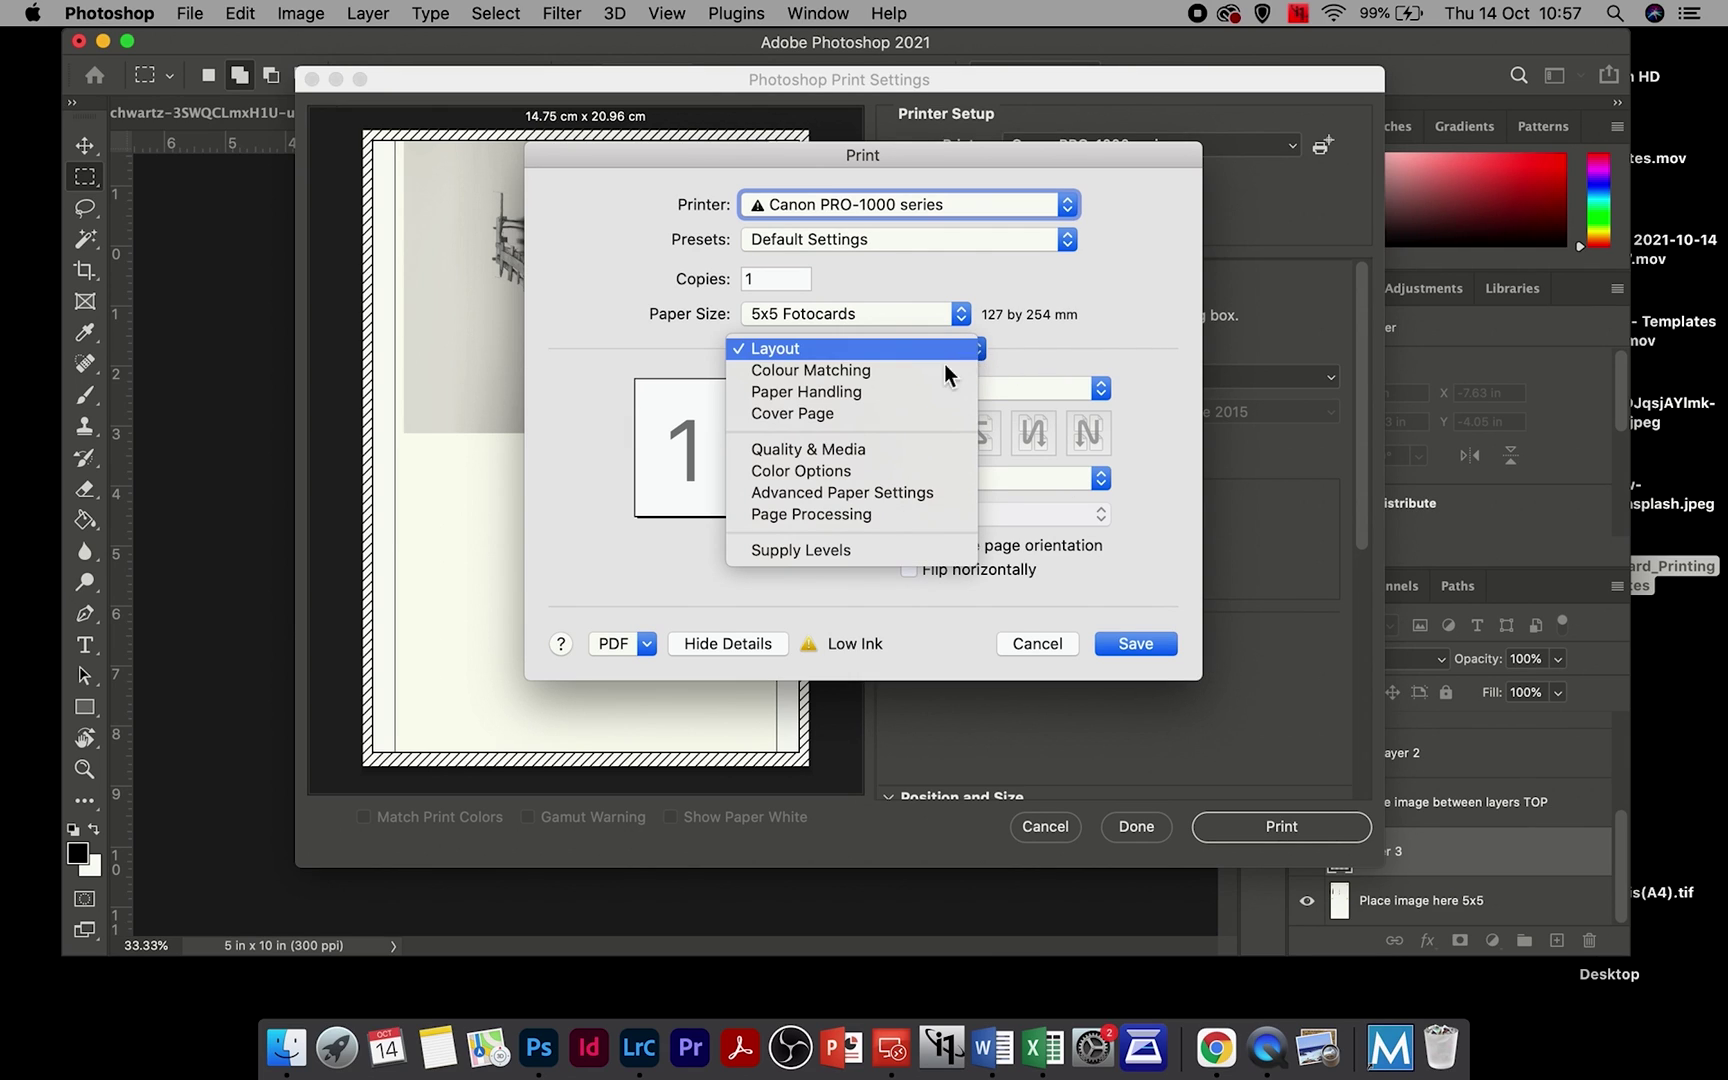
{"action": "left_click", "coordinate": [898, 449]}
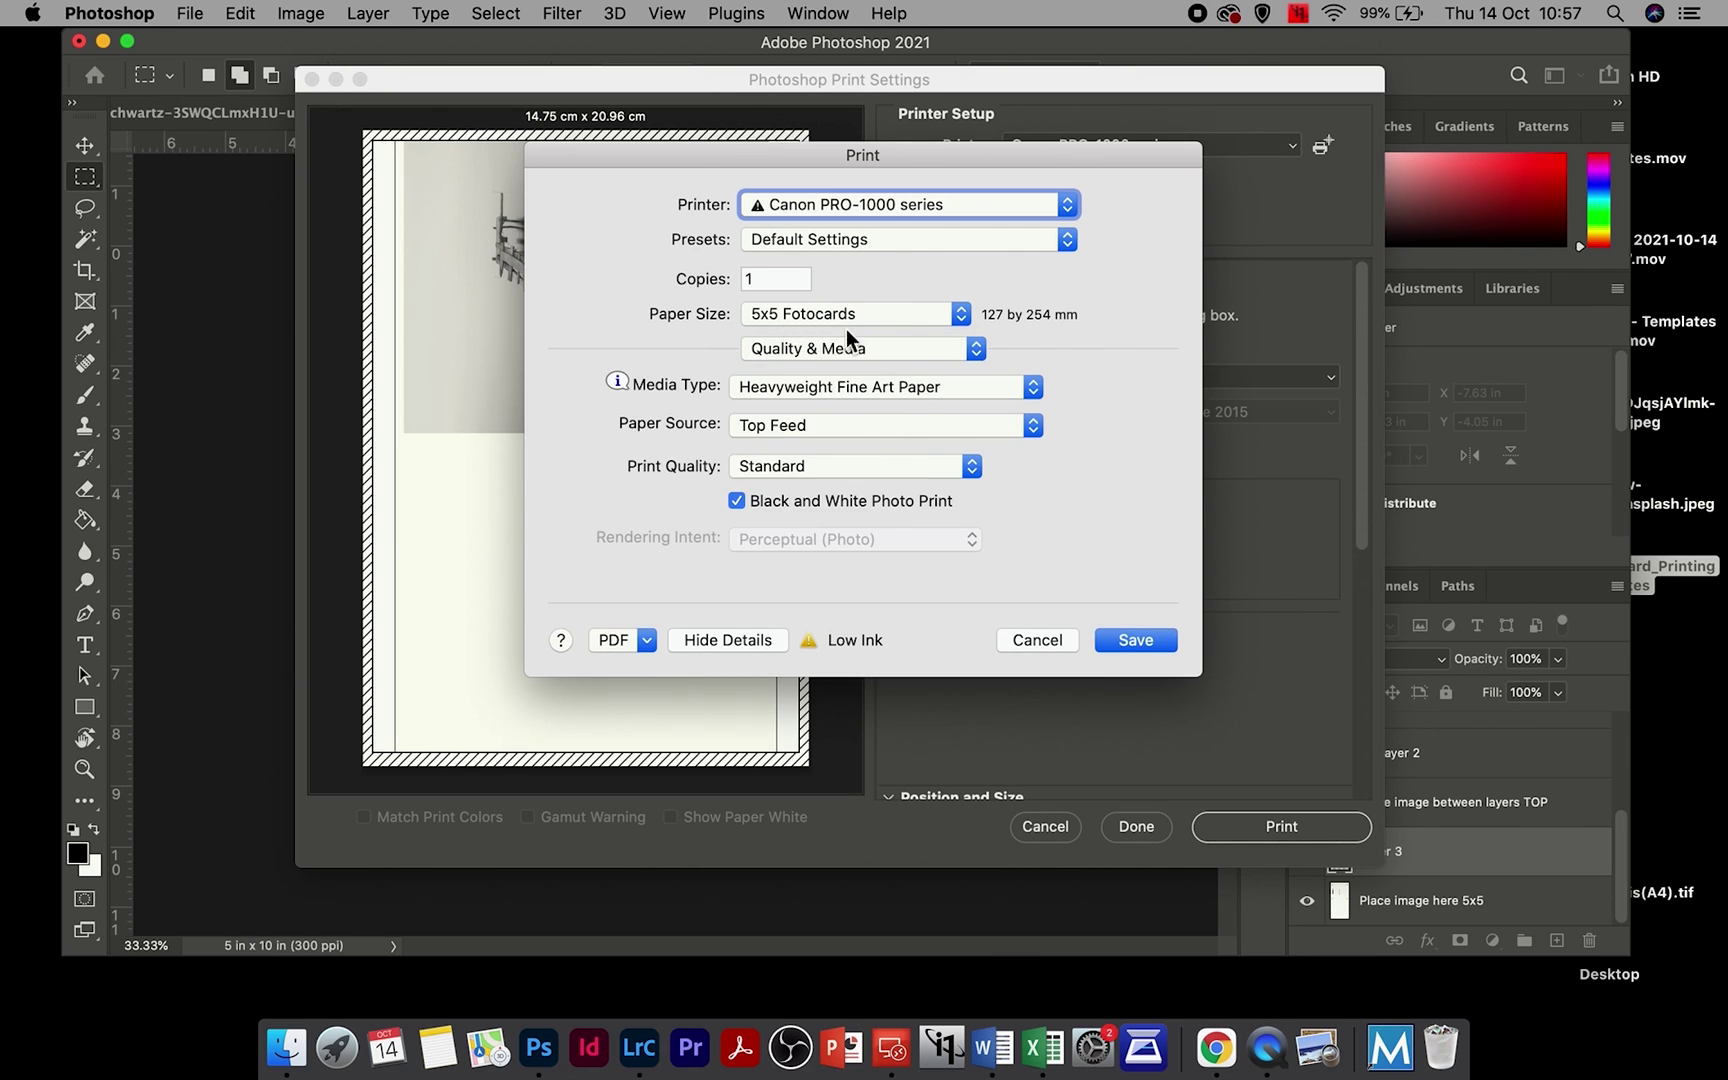
{"action": "left_click", "coordinate": [1134, 640]}
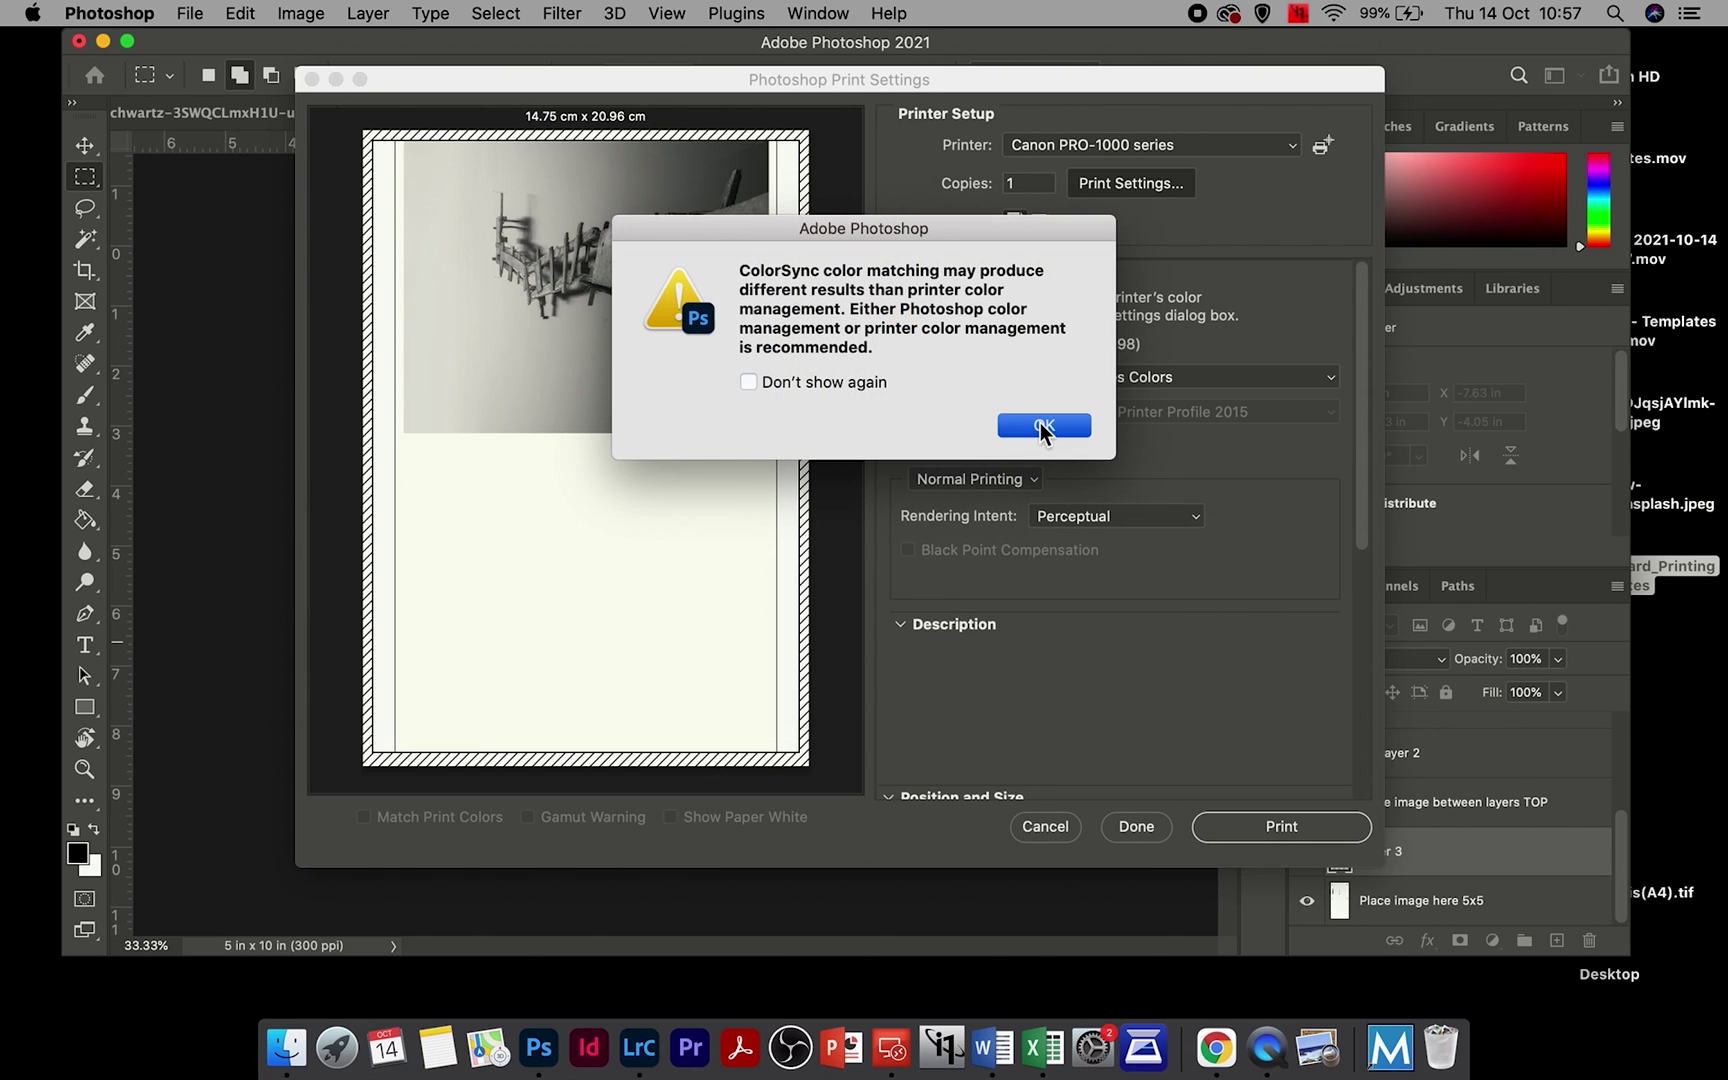
{"action": "left_click", "coordinate": [1043, 426]}
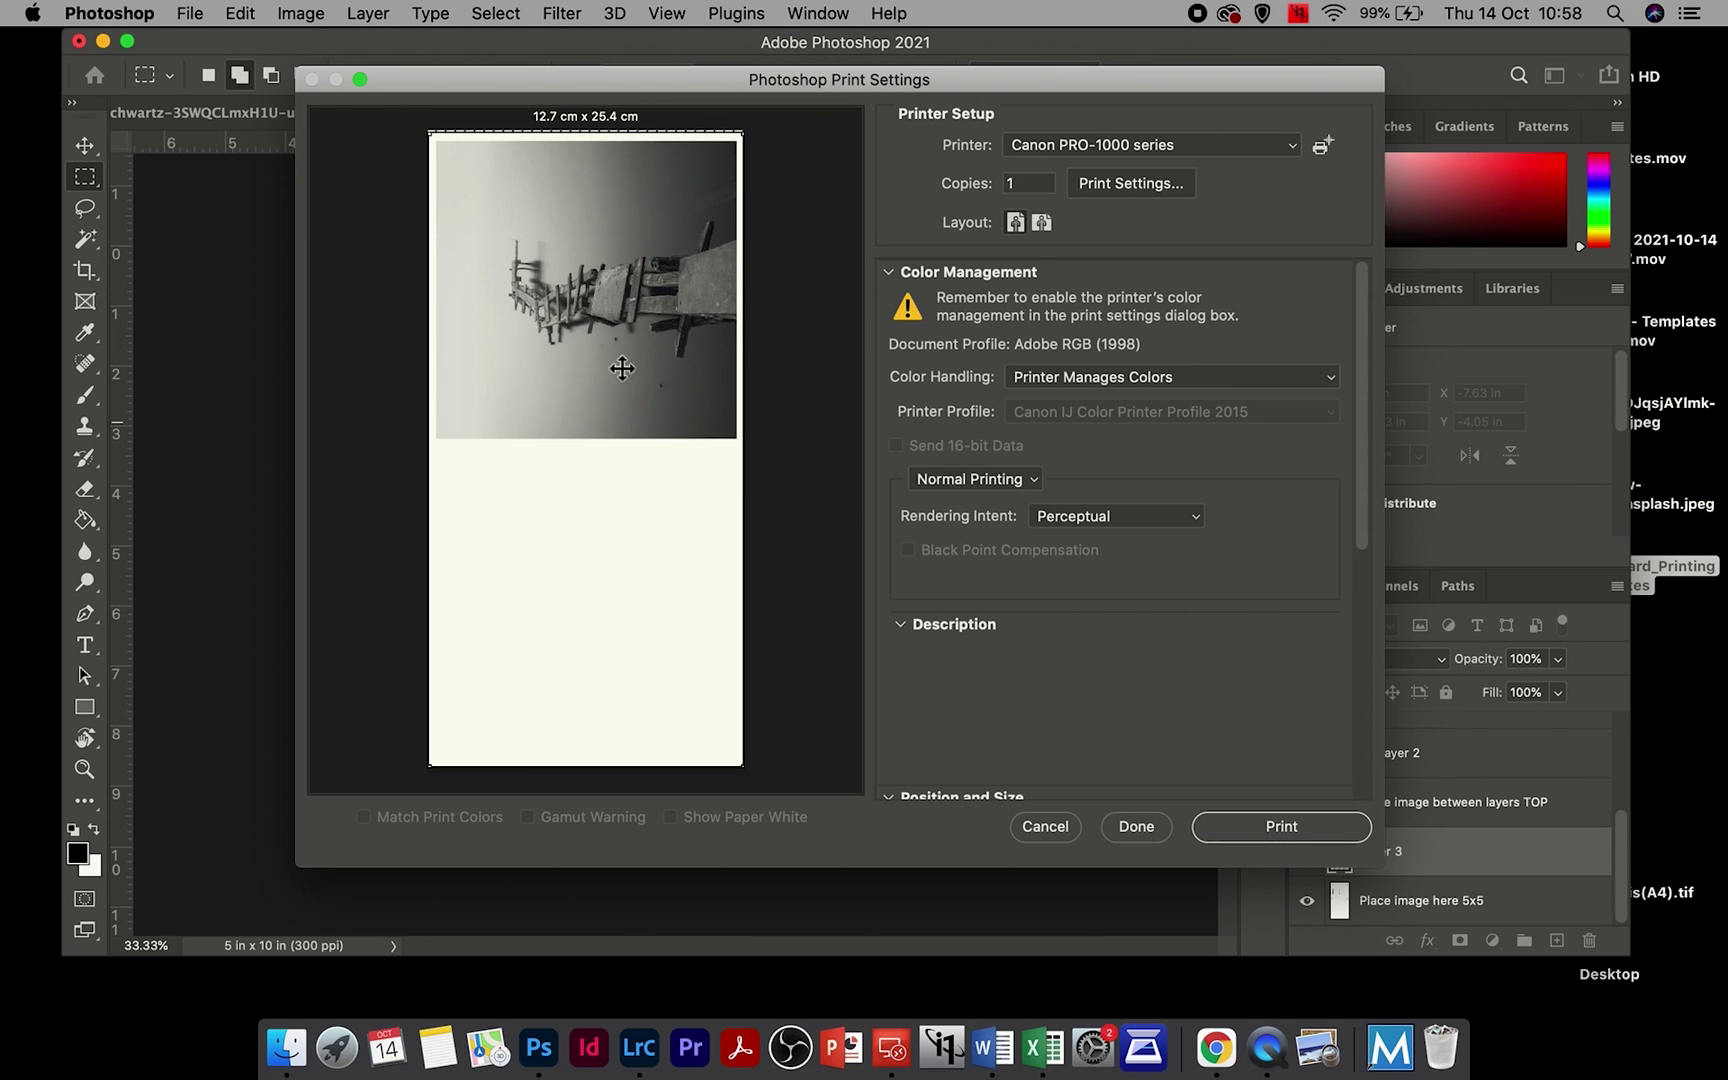
Step: Confirm the 5x5 Fotocards paper size, close the print settings, and return to the pier photo
{"action": "left_click", "coordinate": [1135, 190]}
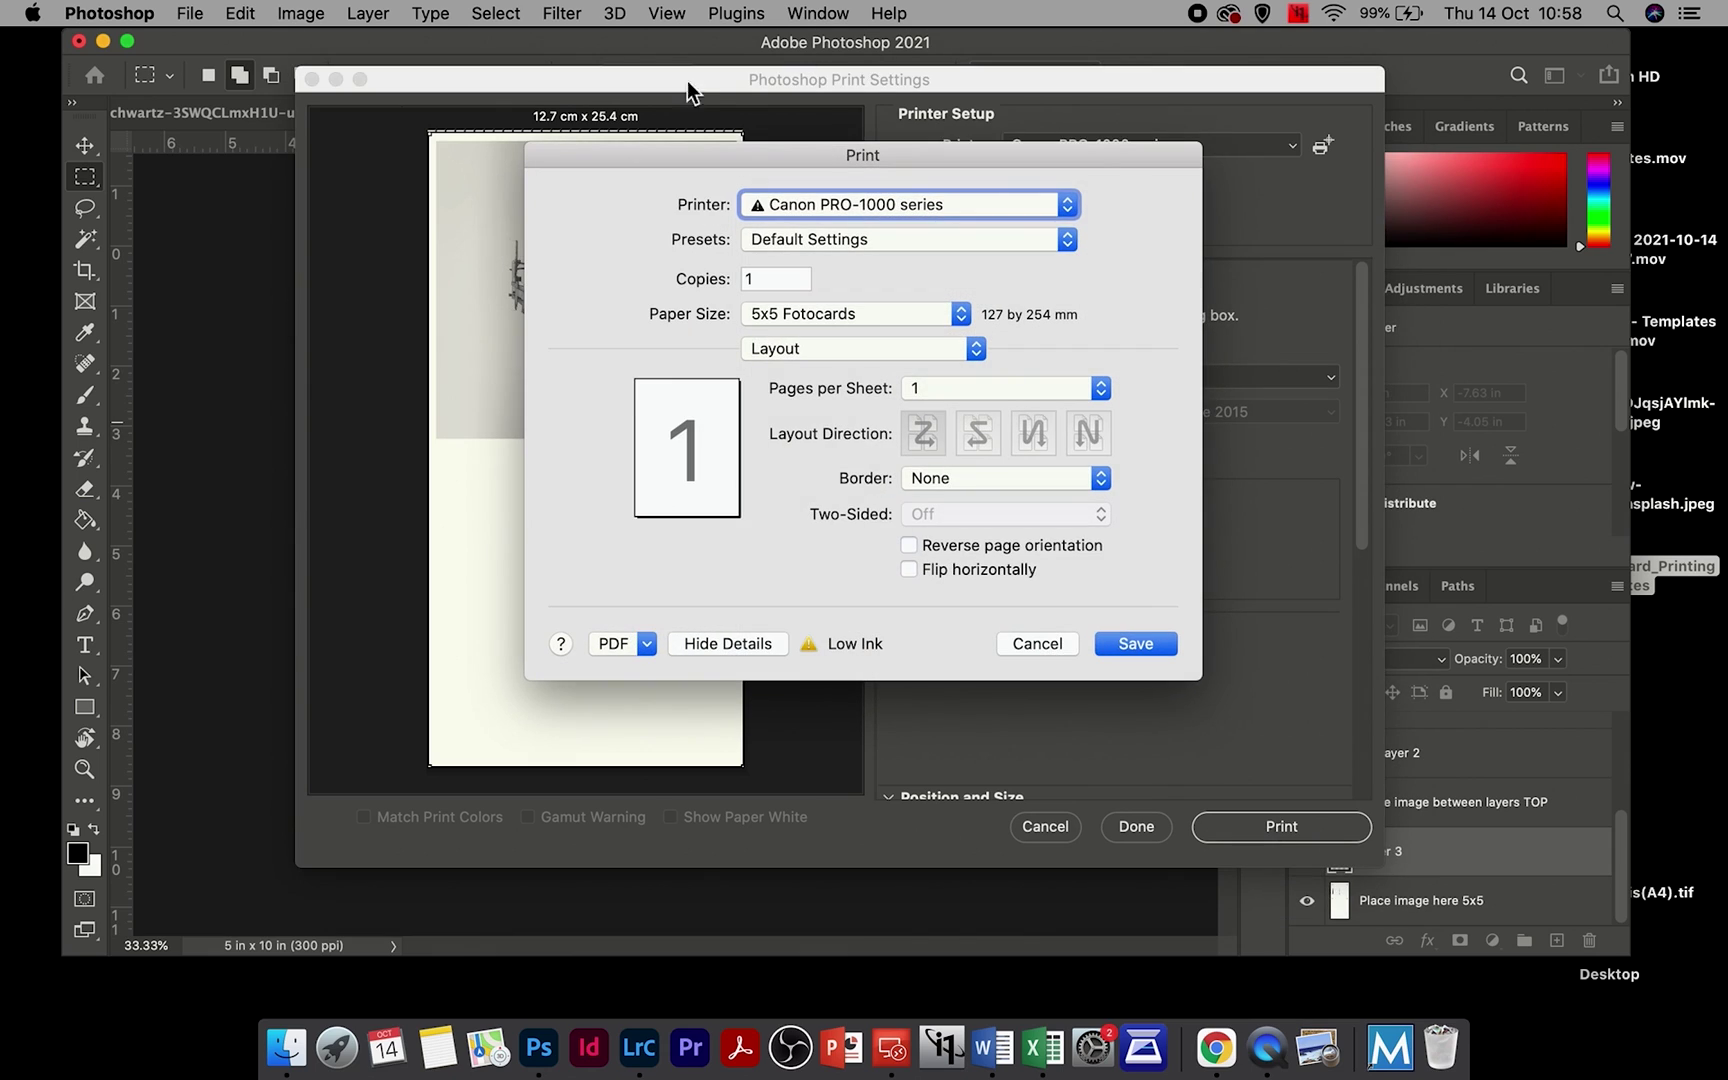
{"action": "left_click", "coordinate": [873, 306]}
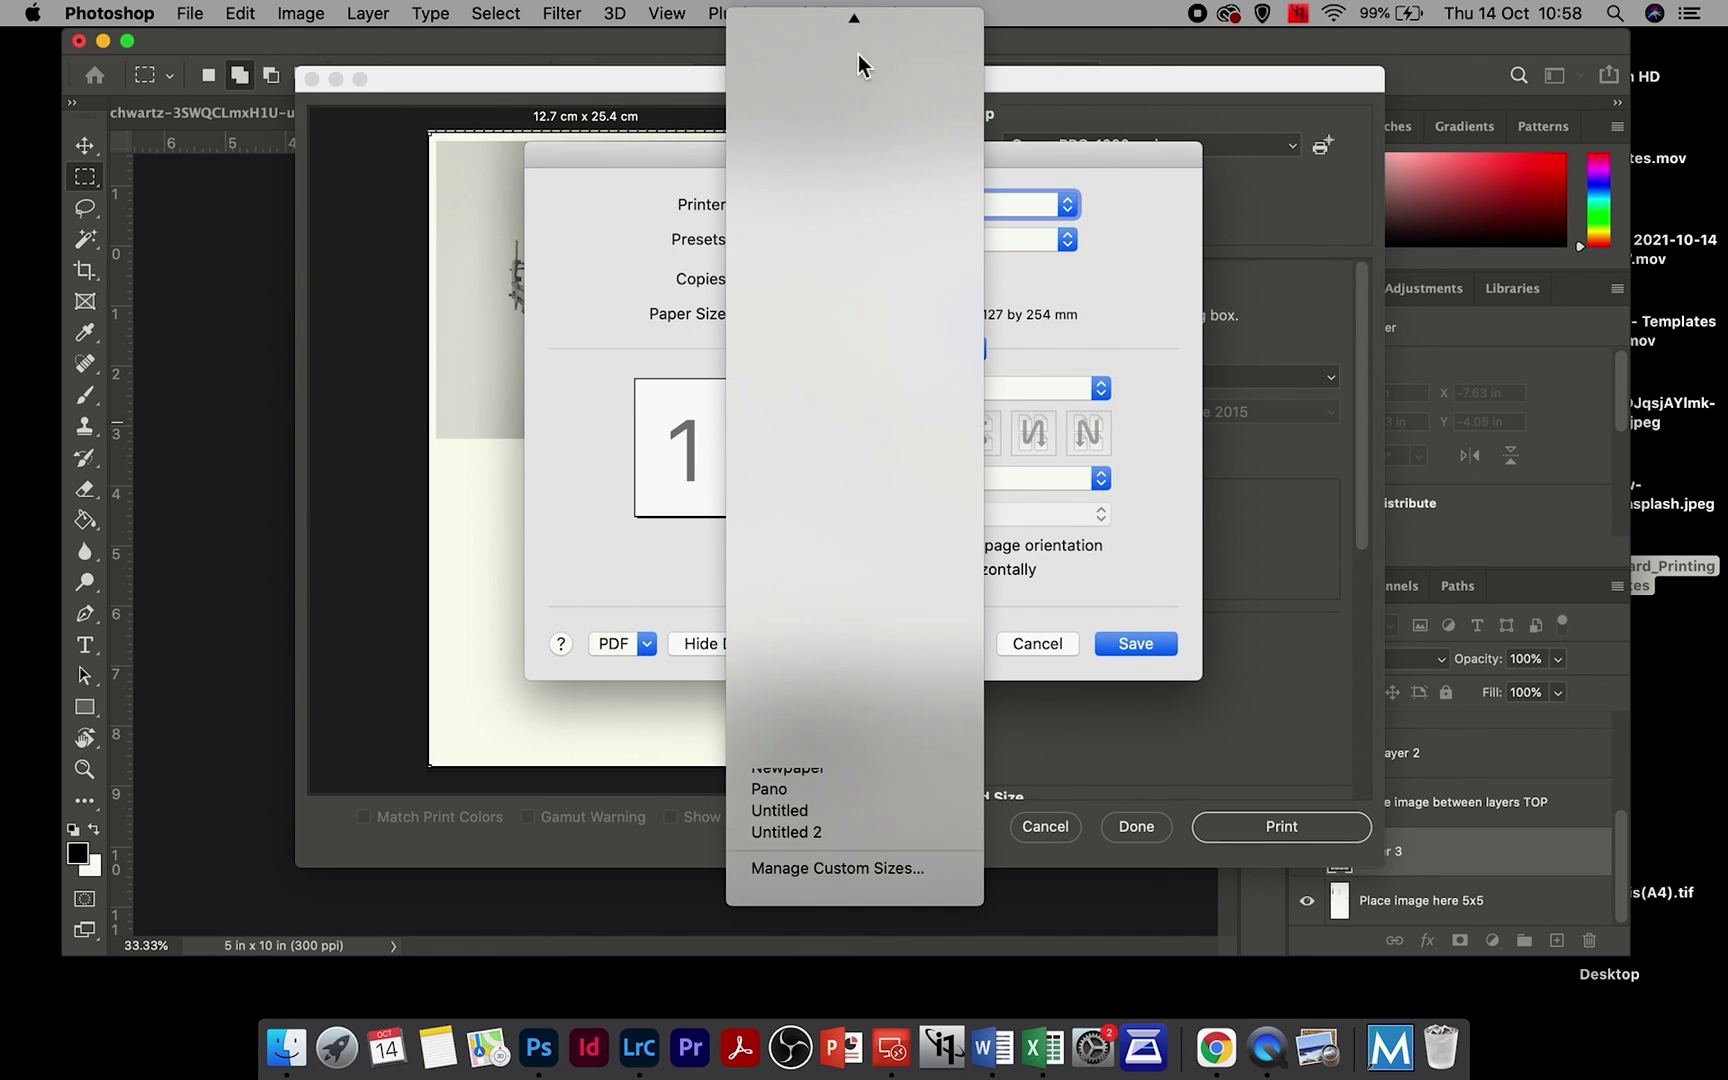
{"action": "mouse_move", "coordinate": [840, 211]}
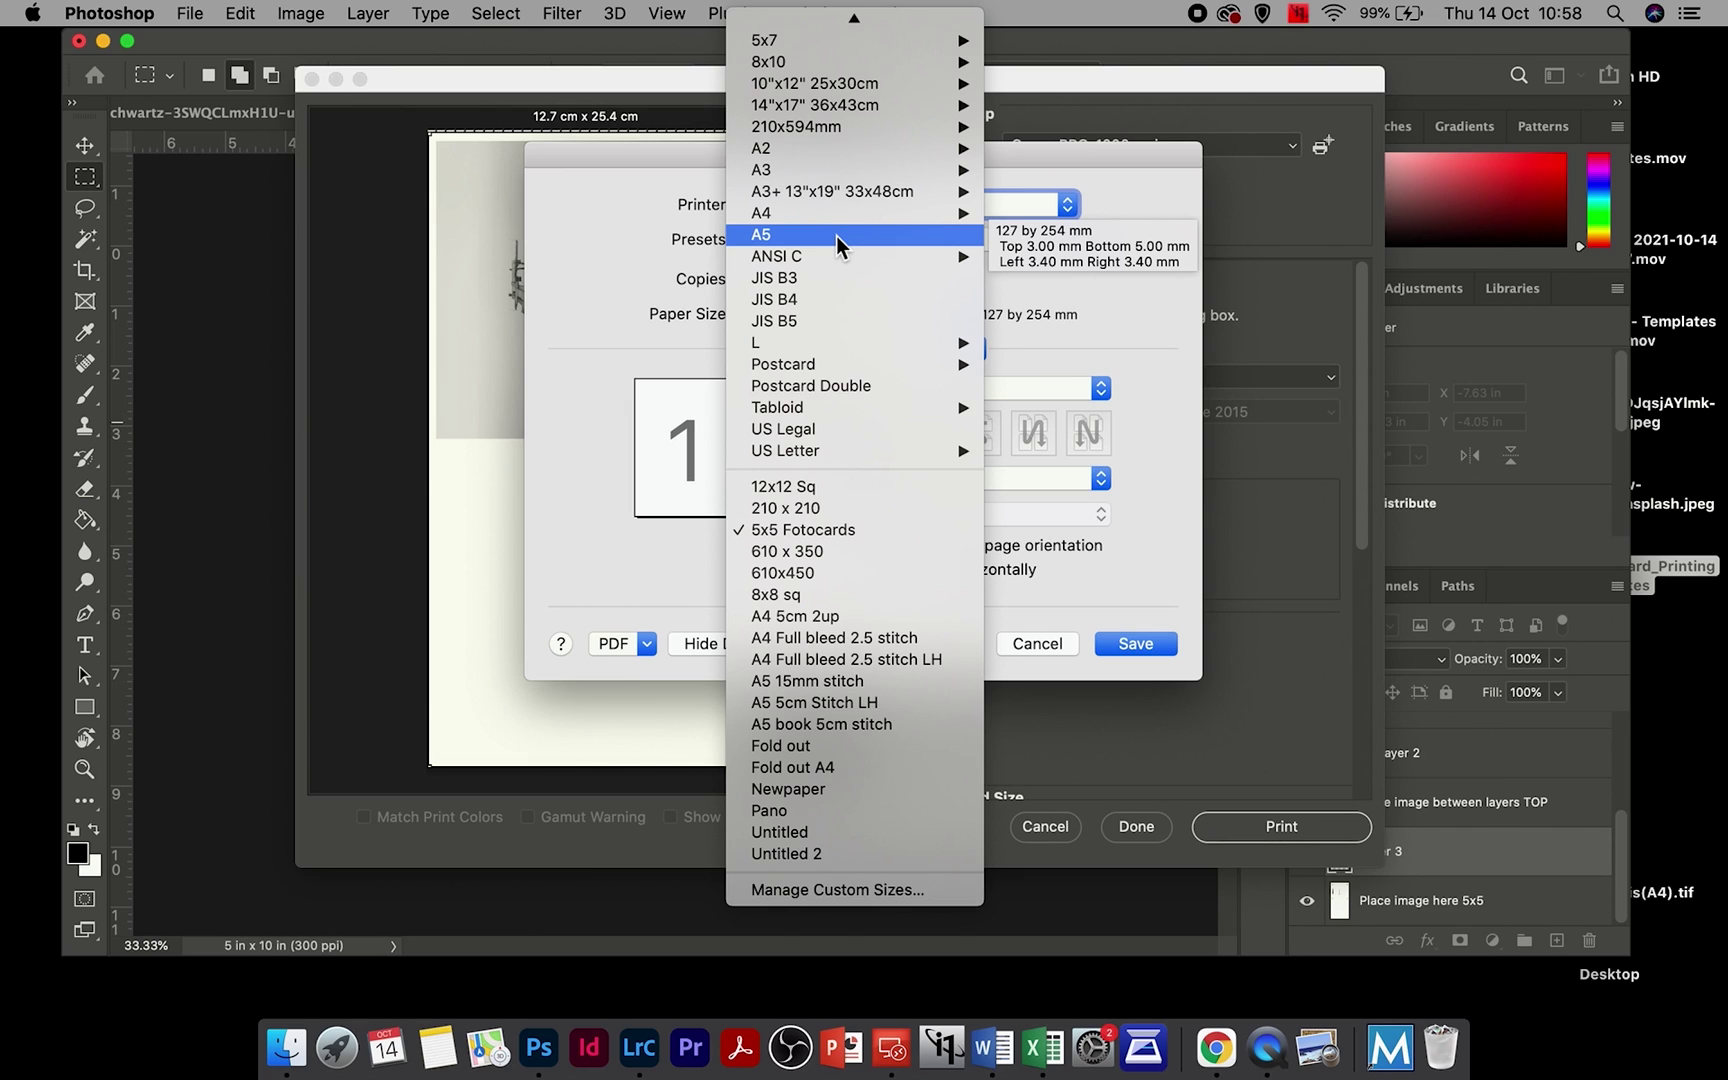
{"action": "left_click", "coordinate": [1030, 643]}
{"action": "left_click", "coordinate": [1030, 643]}
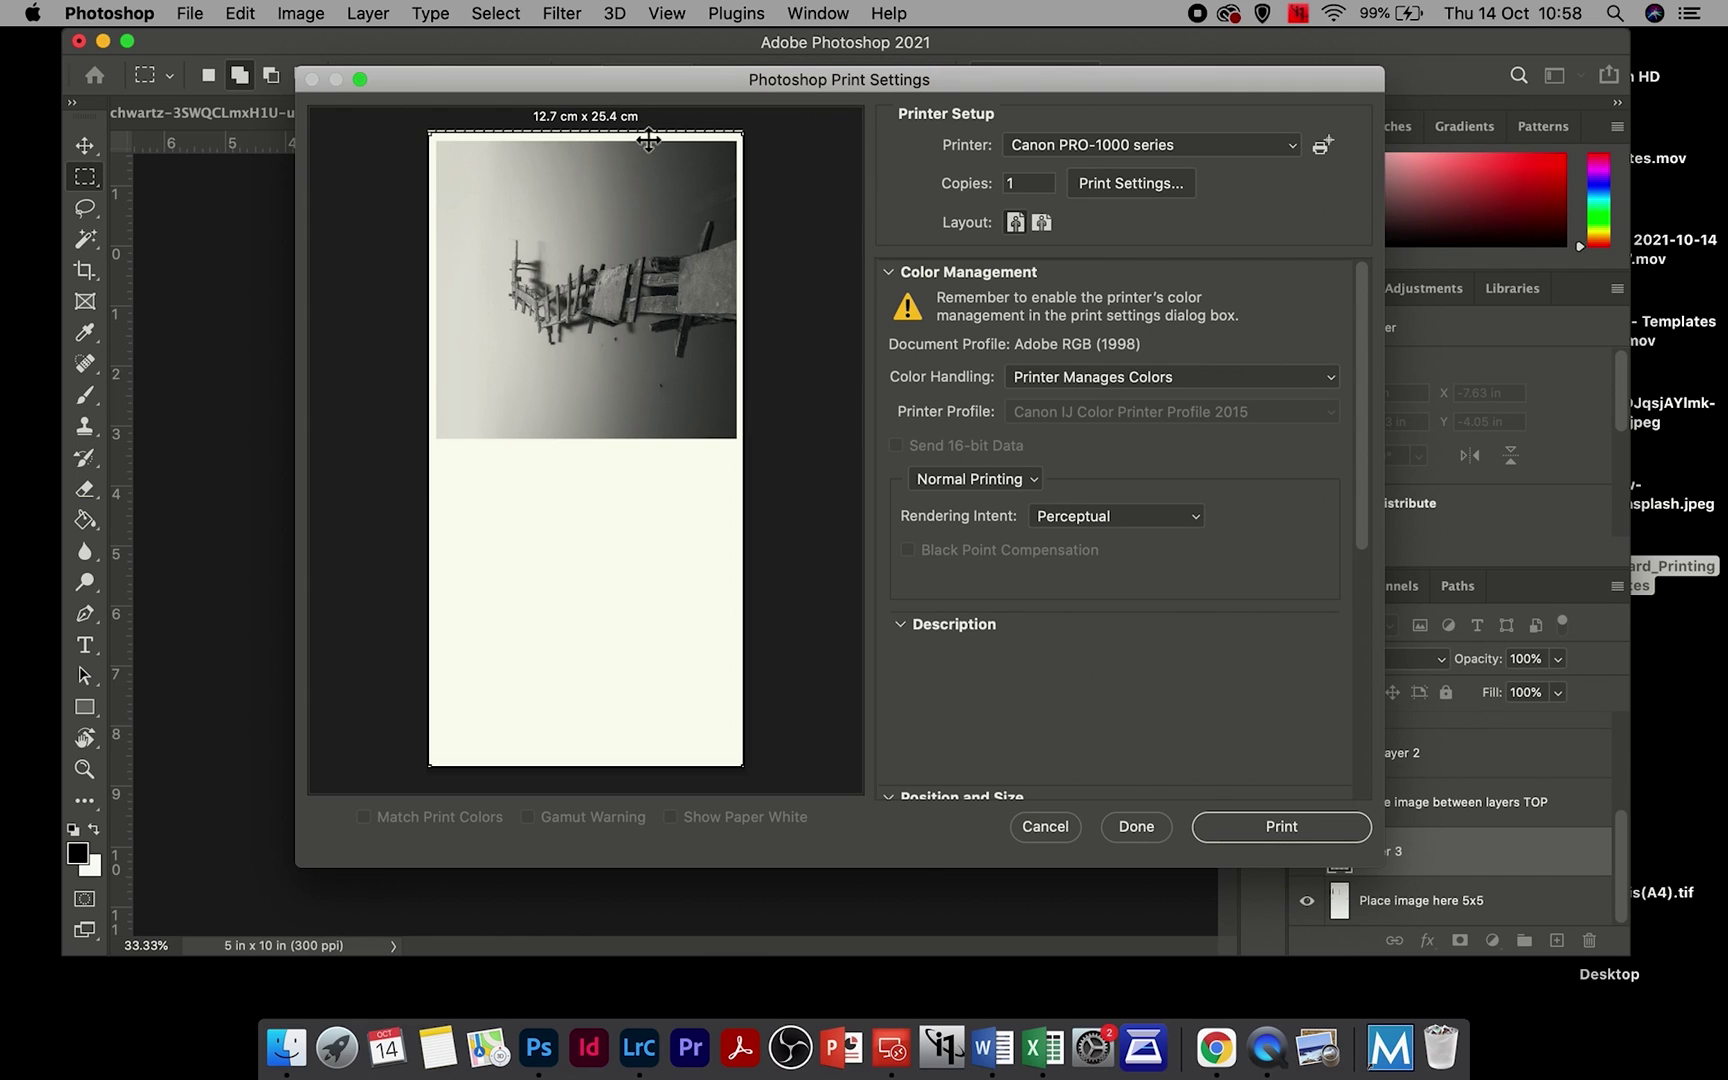
{"action": "left_click", "coordinate": [1134, 826]}
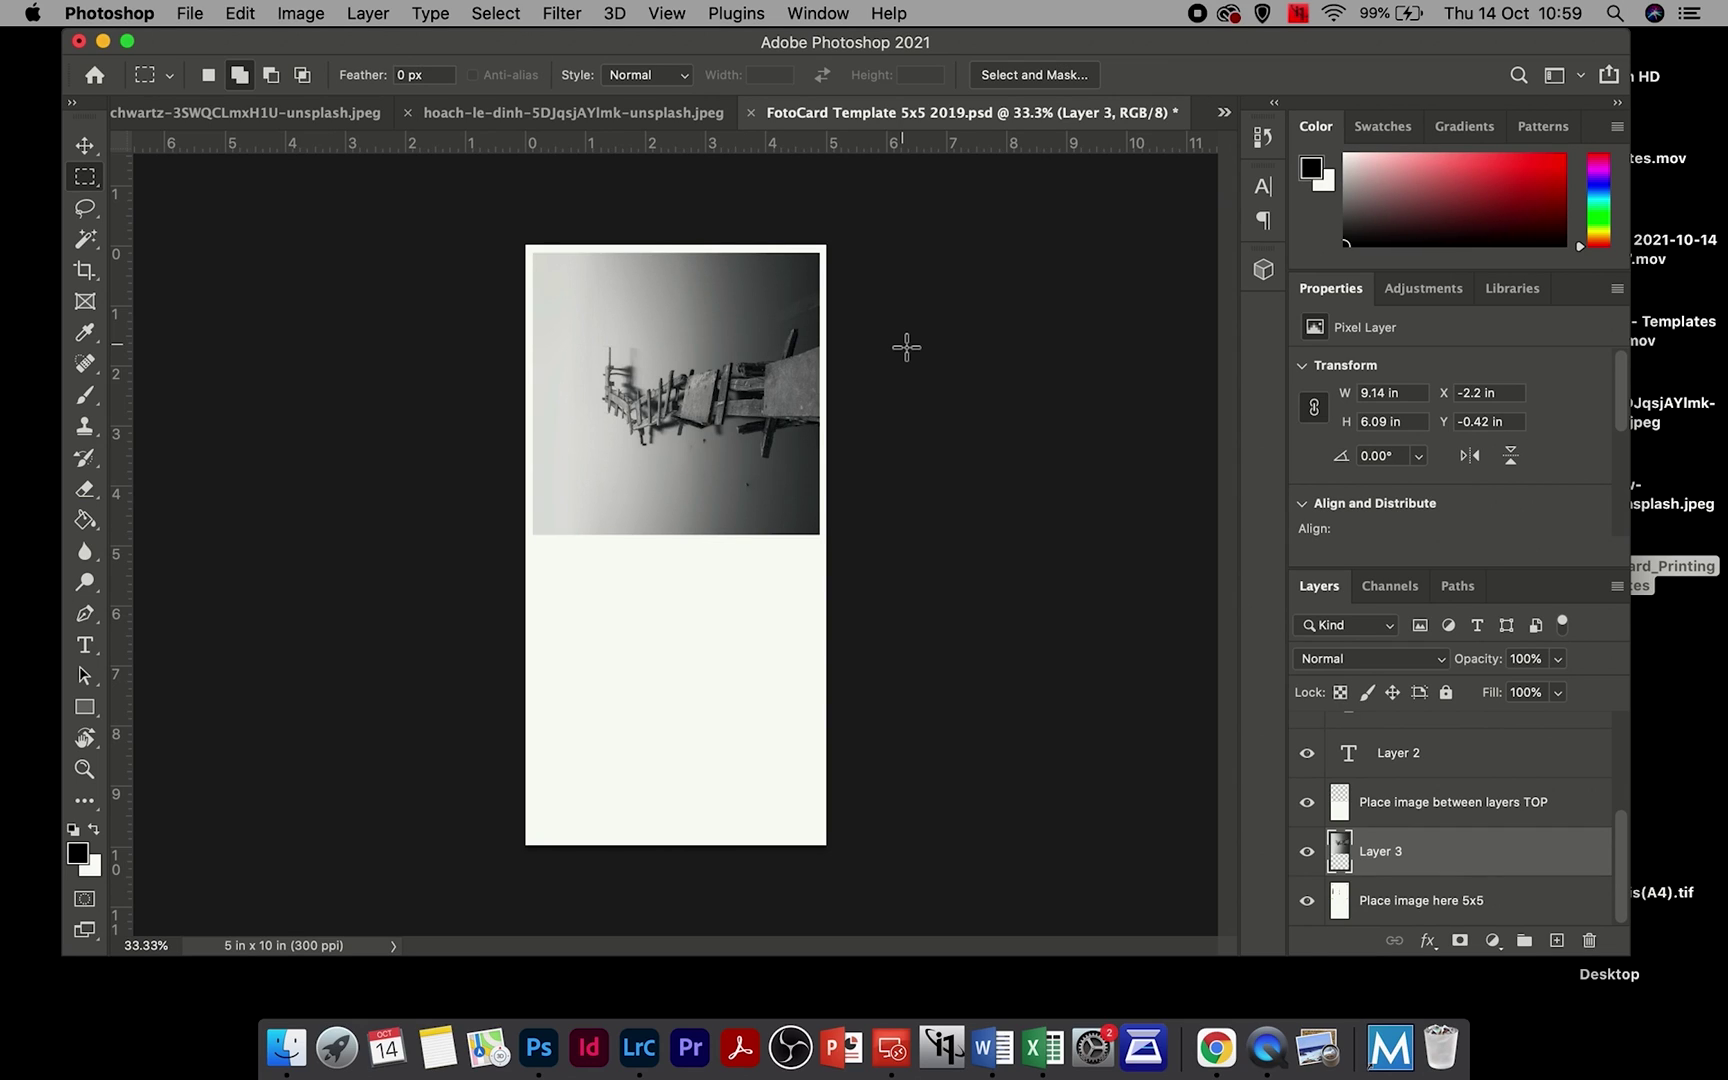
{"action": "left_click", "coordinate": [508, 121]}
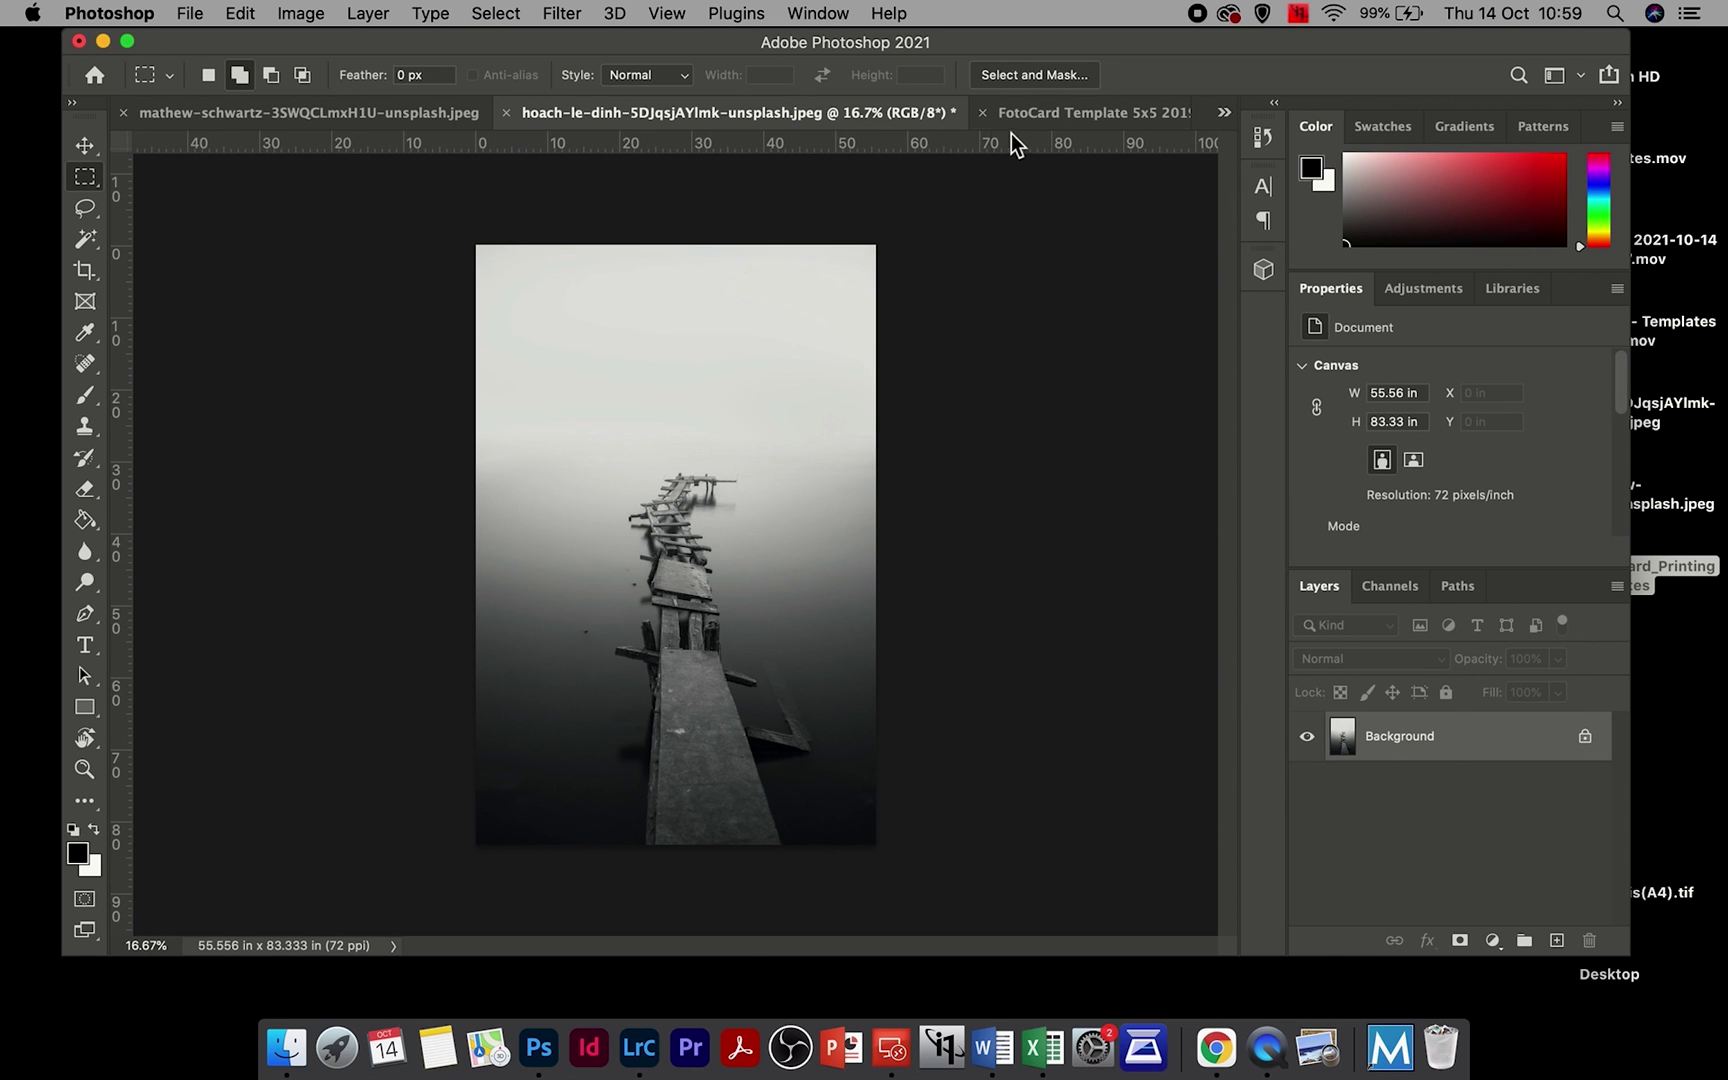
{"action": "left_click", "coordinate": [1048, 117]}
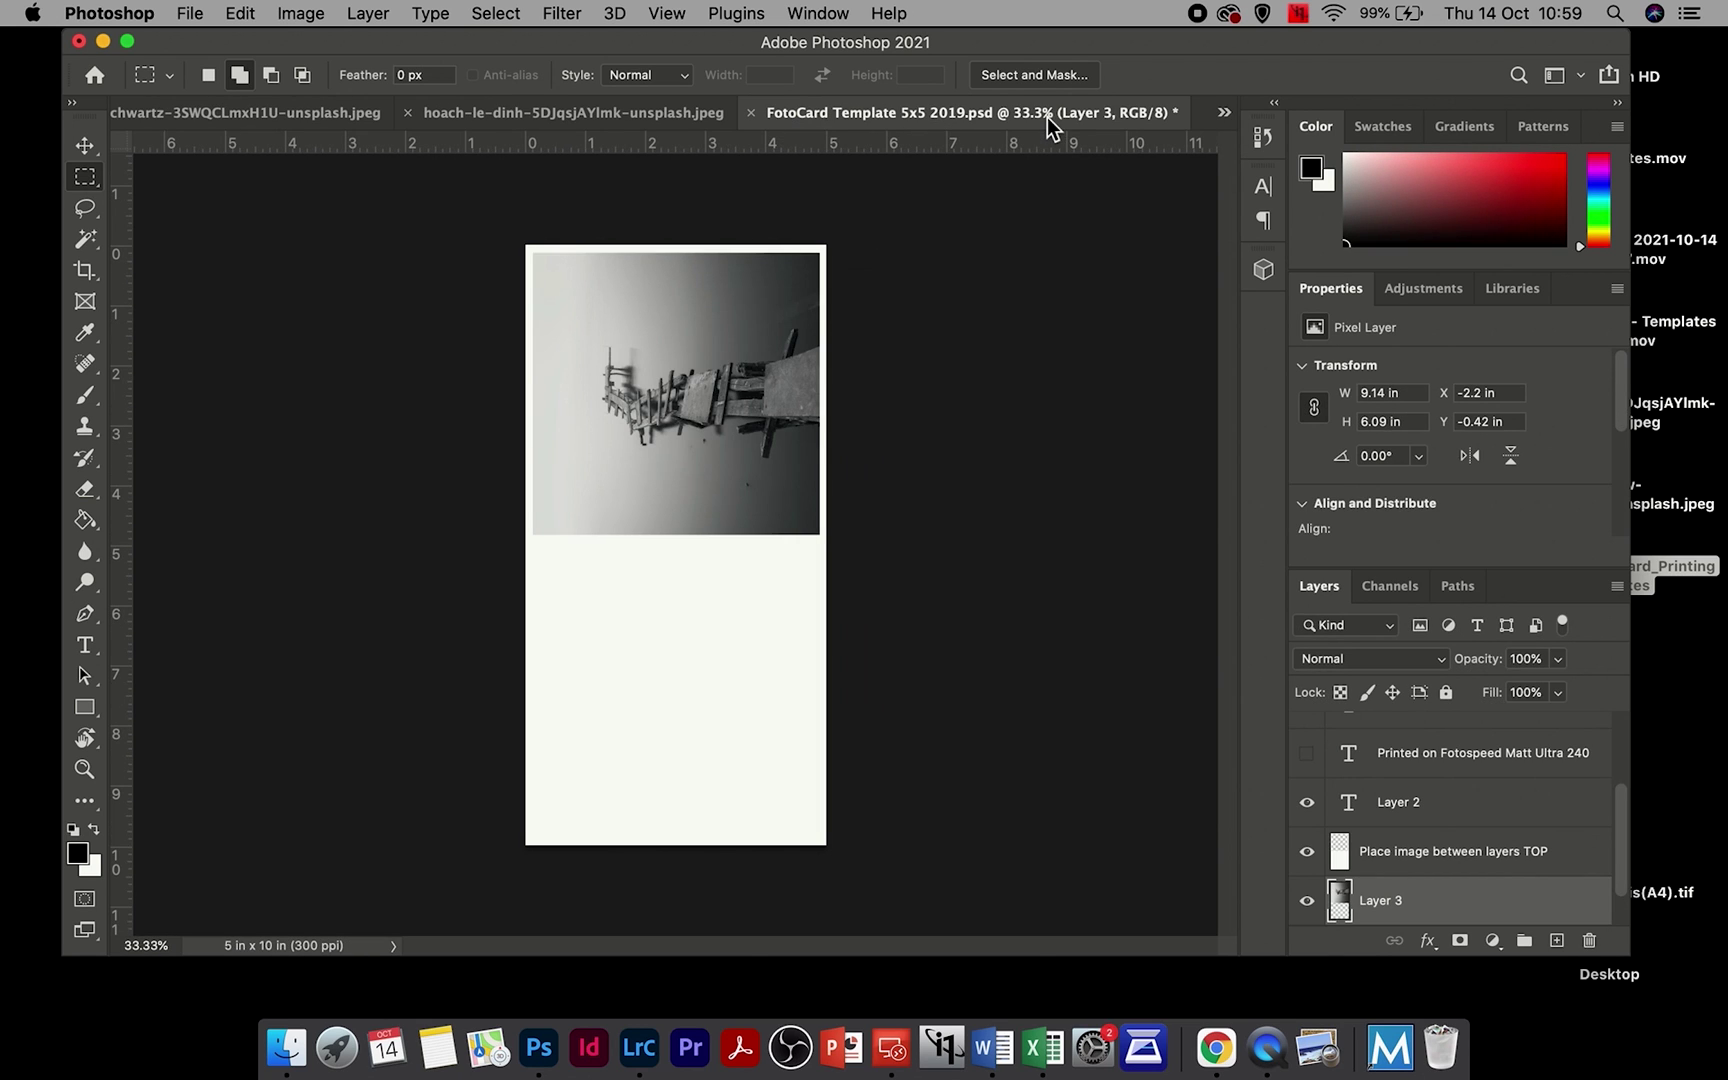